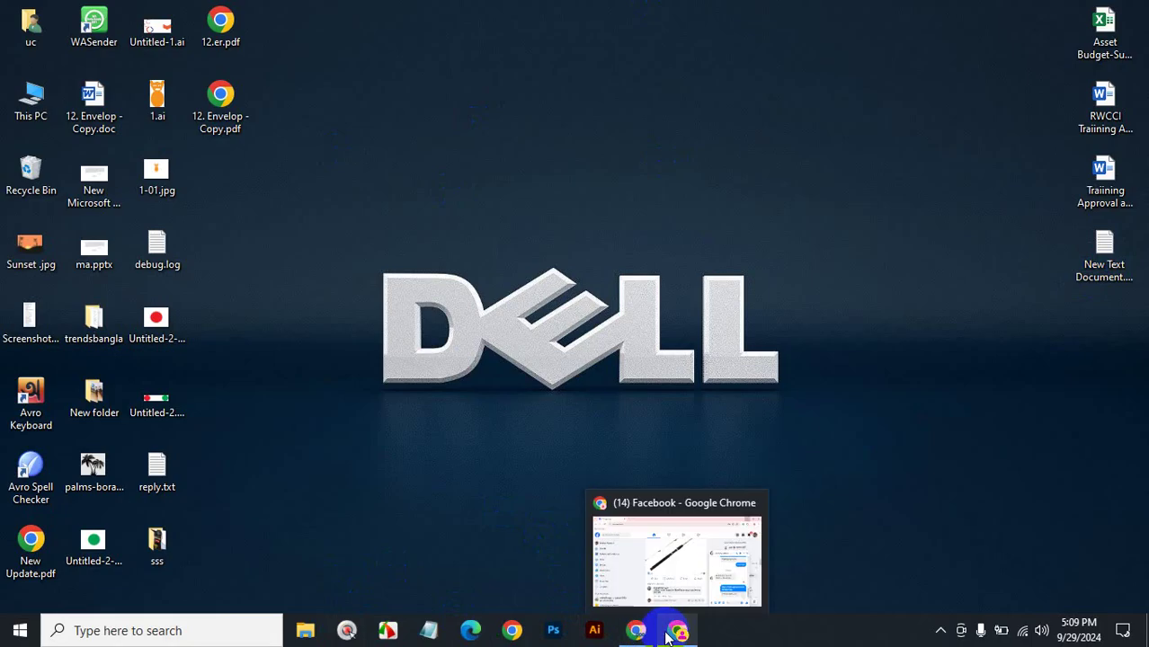
# Switch between the Meet and Facebook windows, minimize both, and open File Explorer.
pyautogui.click(634, 632)
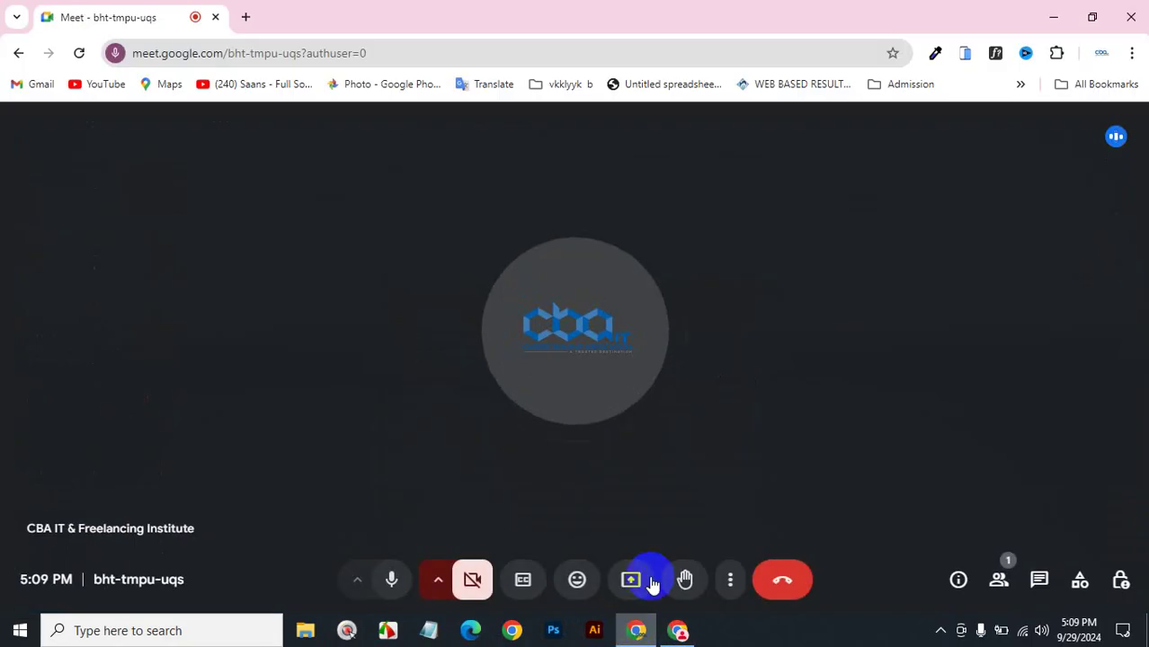
pyautogui.click(679, 629)
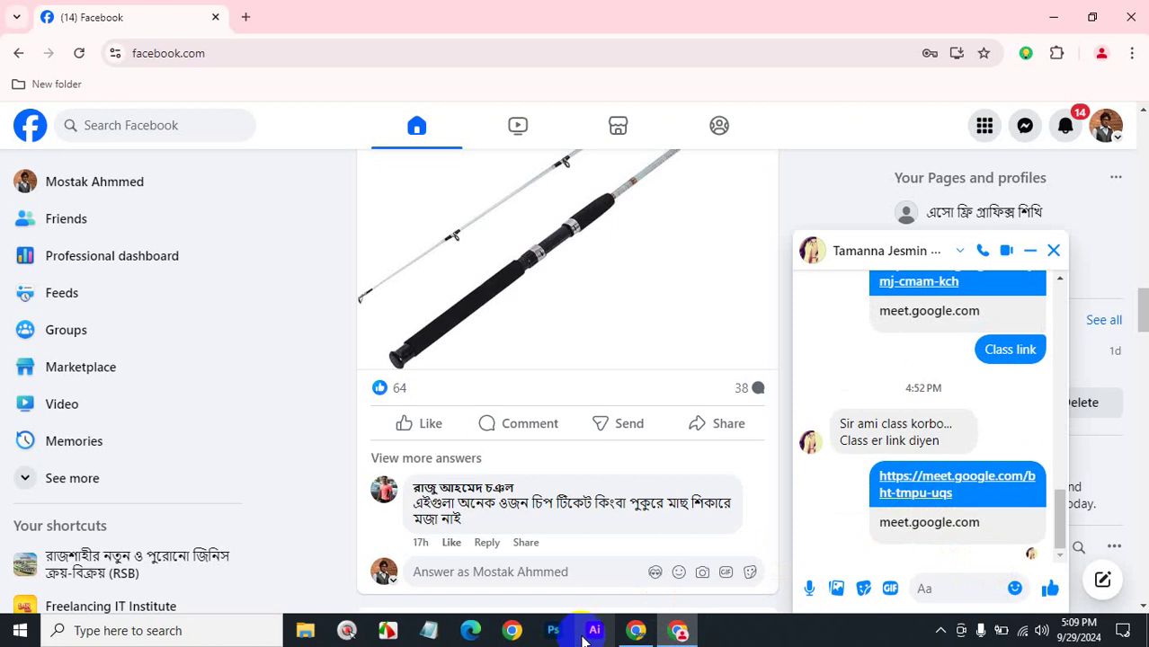
pyautogui.click(633, 631)
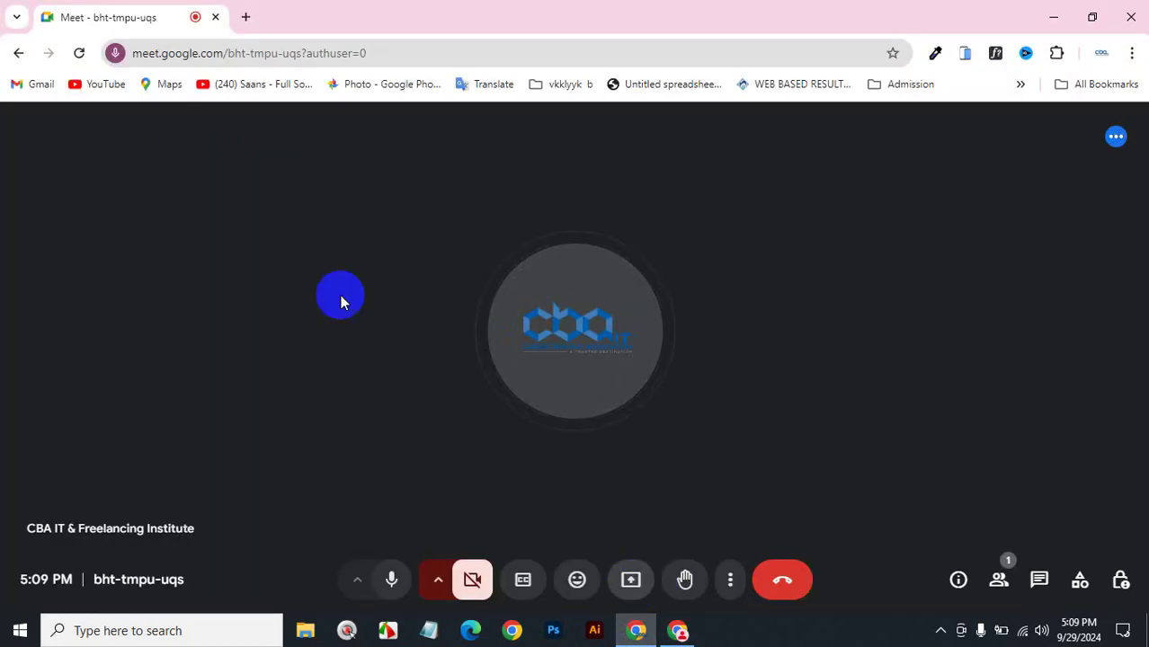
pyautogui.click(1055, 17)
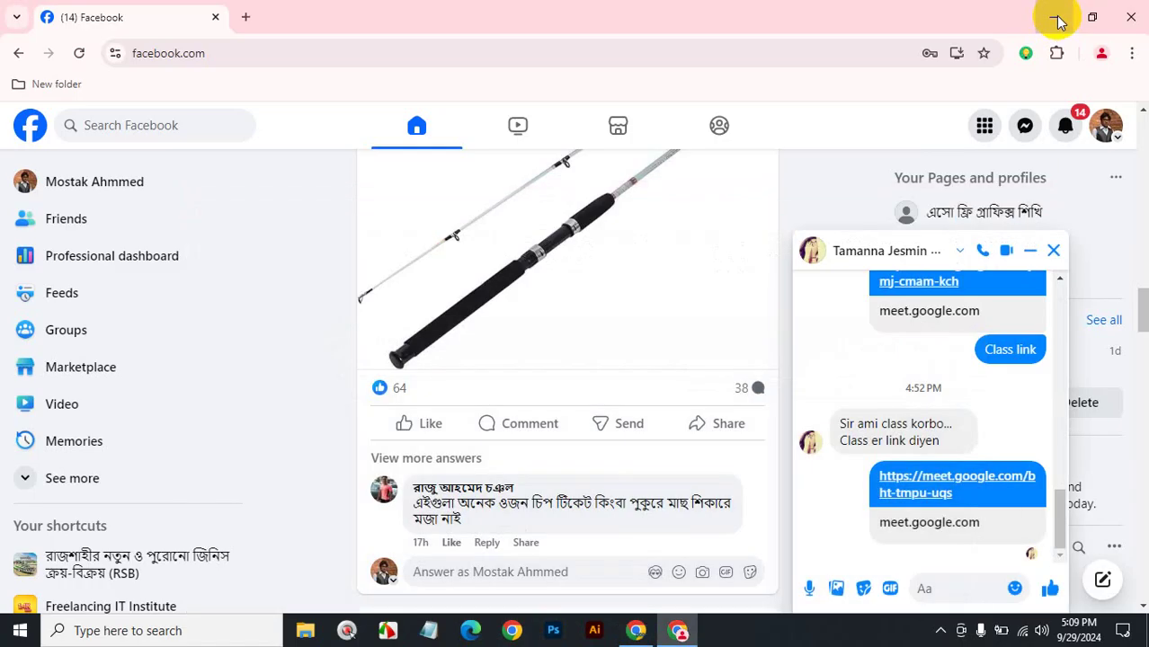
pyautogui.click(1057, 20)
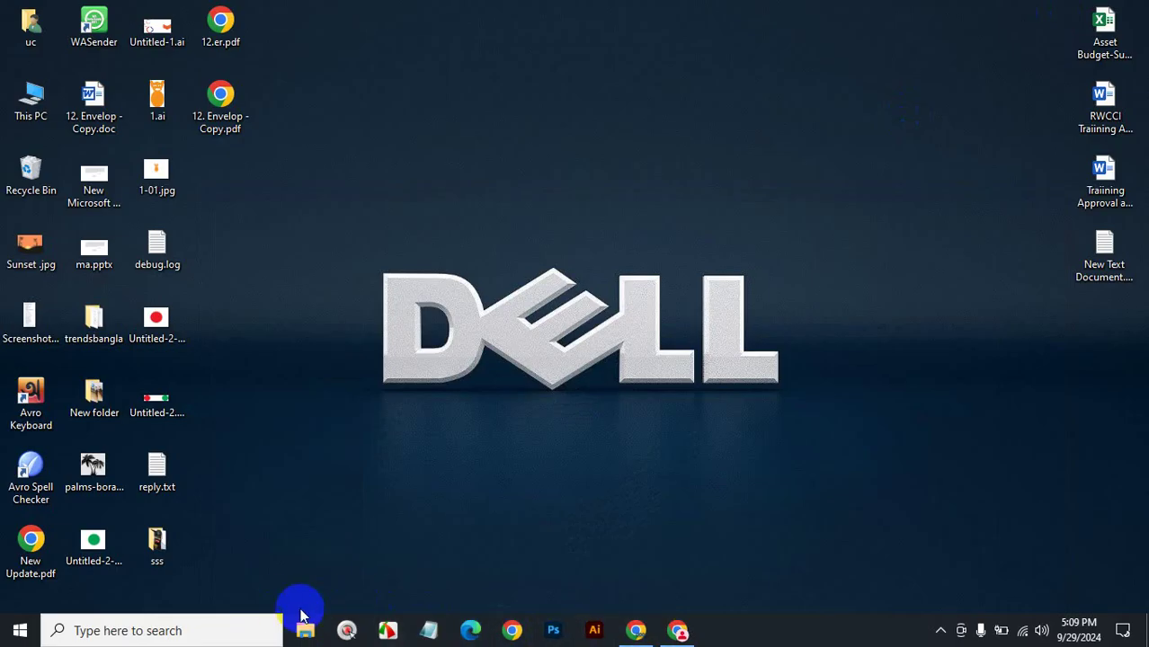
pyautogui.click(306, 632)
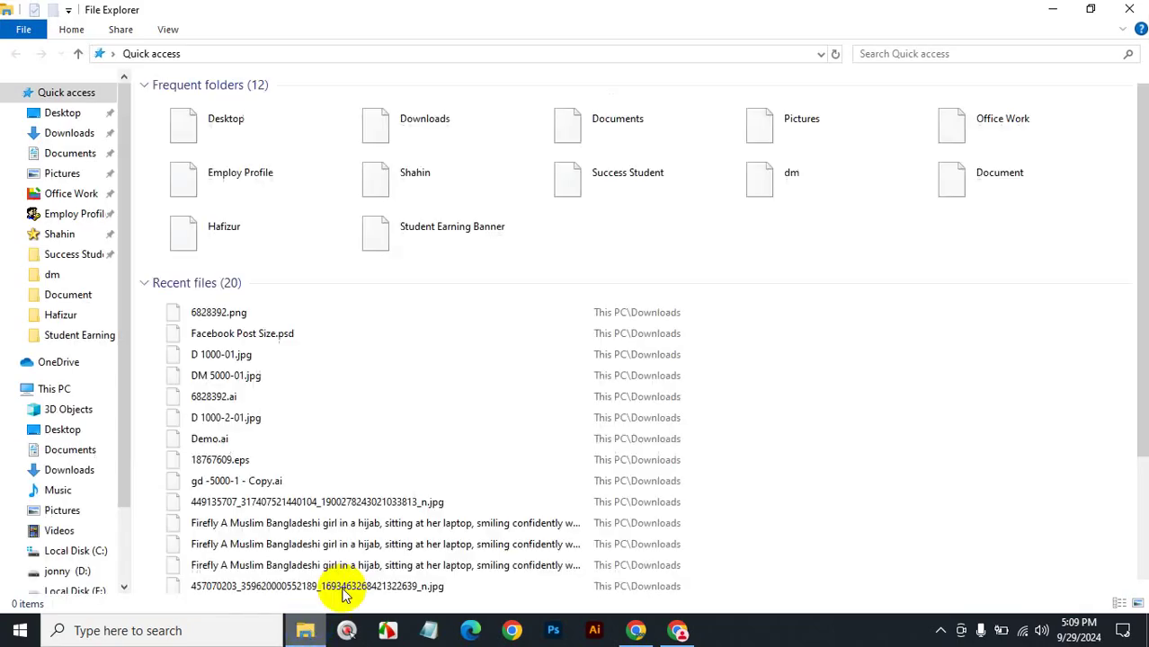
# Bring the Meet call back, admit the waiting participant, and start presenting.
pyautogui.click(636, 631)
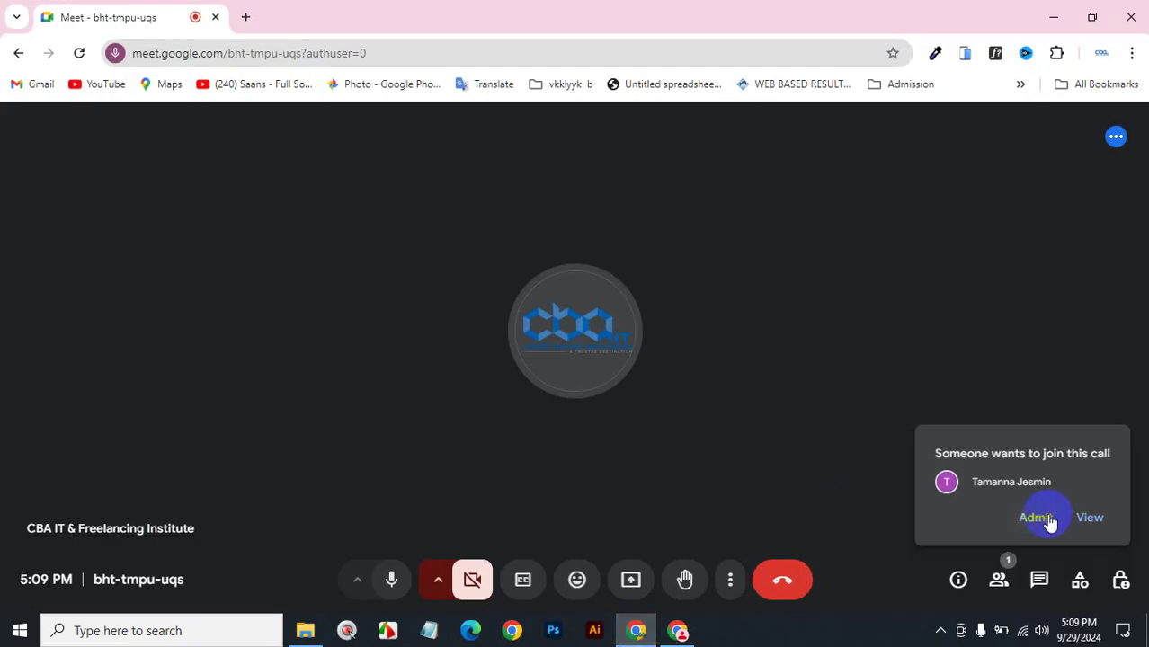
pyautogui.click(1036, 522)
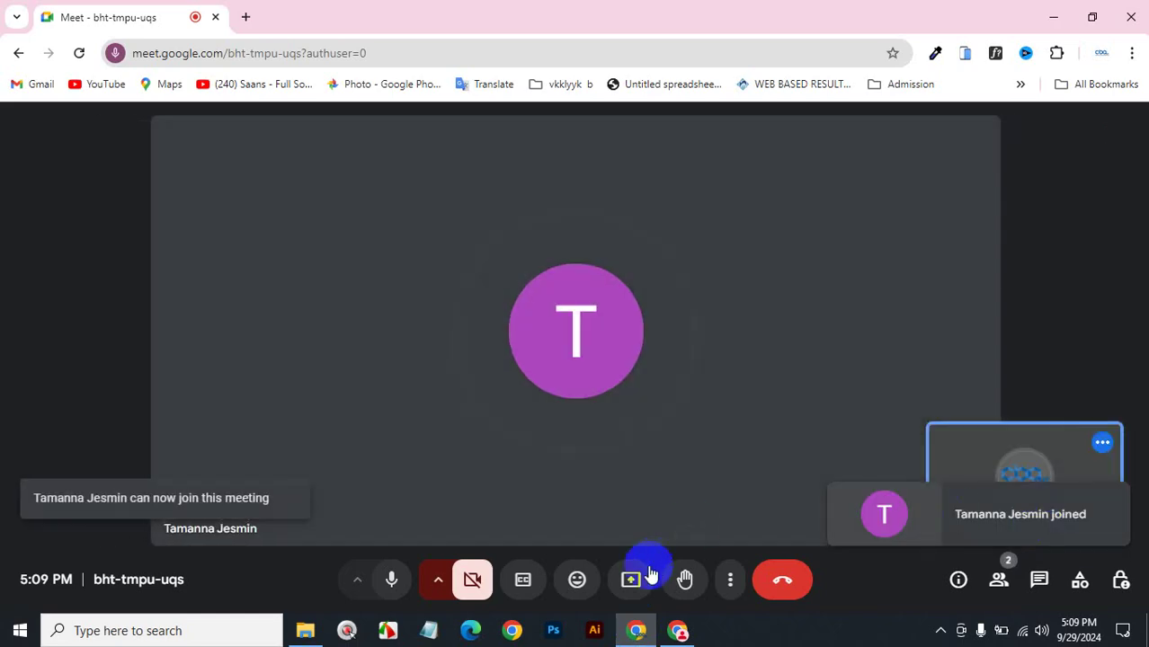
pyautogui.click(632, 580)
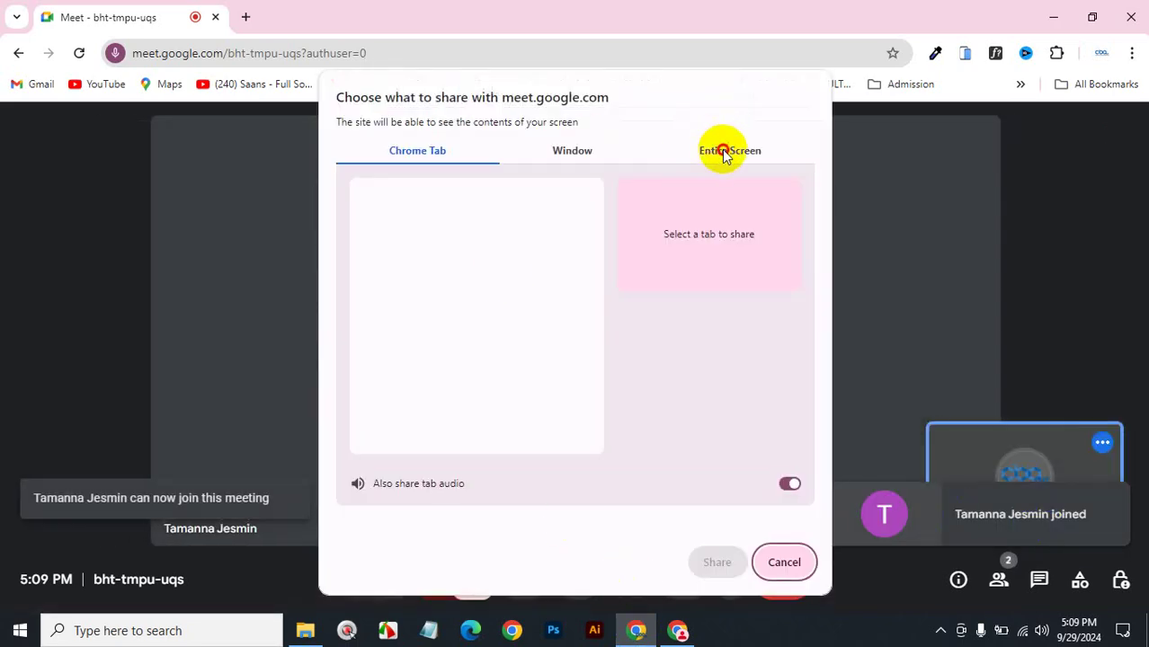
# Share the Entire Screen in Meet, then minimize Chrome to reveal File Explorer's Quick access.
pyautogui.click(725, 150)
pyautogui.click(719, 562)
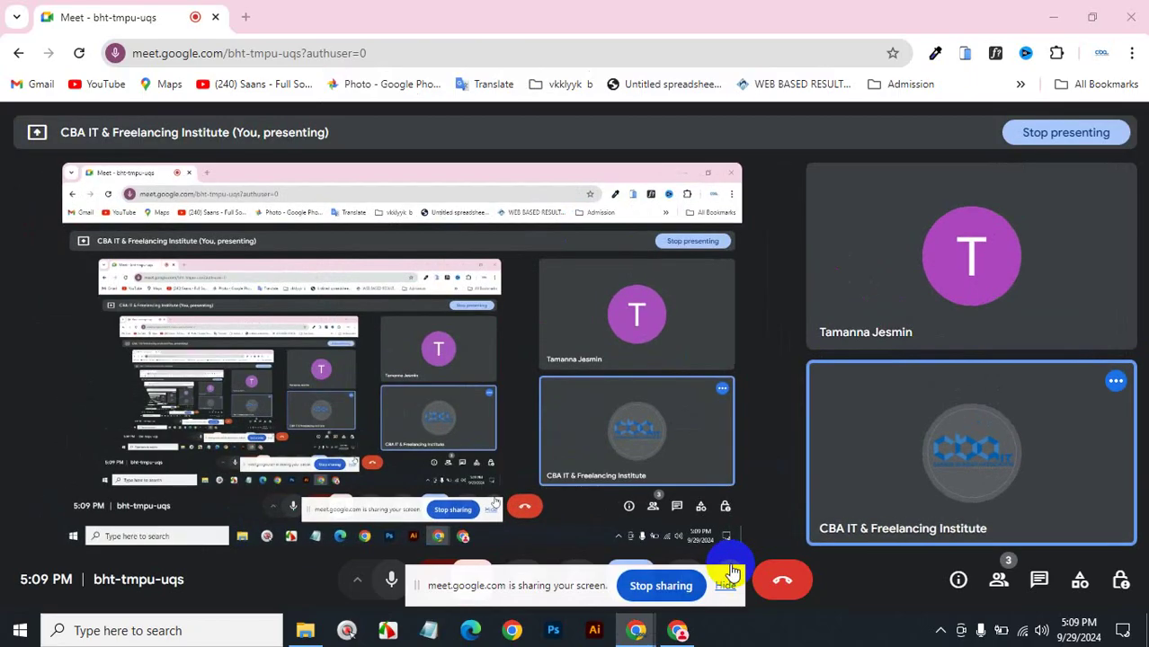
pyautogui.click(1055, 22)
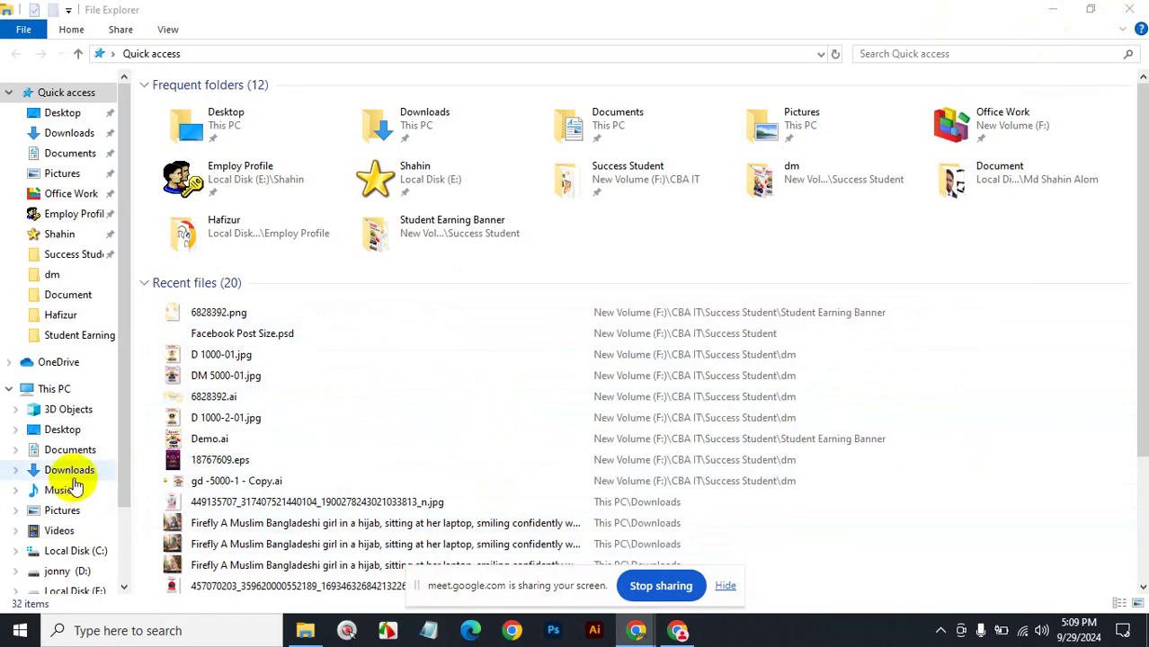
# Open New folder 25 on the D: drive in Large icons view.
pyautogui.scroll(-2, 54, 478)
pyautogui.click(68, 544)
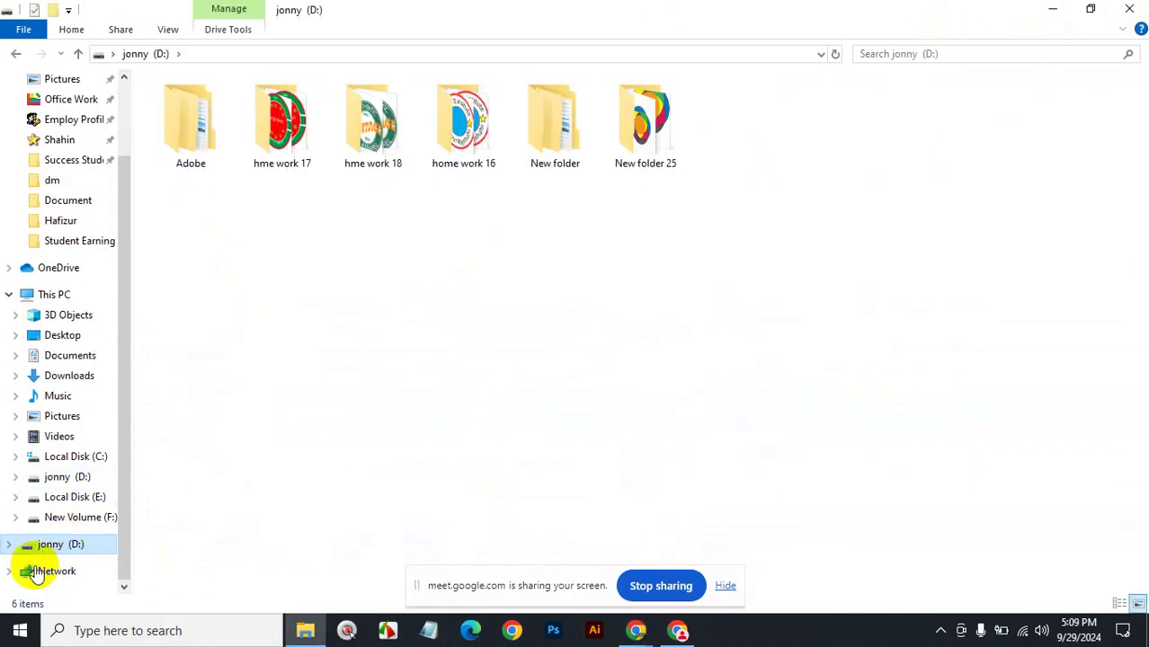
pyautogui.click(649, 139)
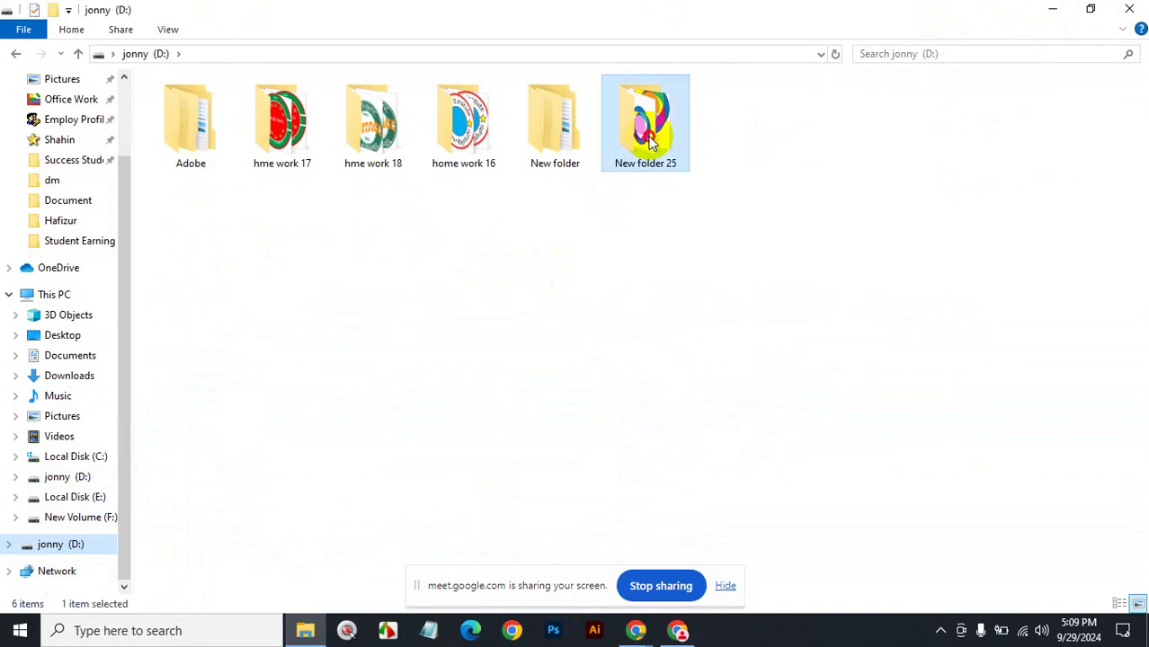
pyautogui.doubleClick(650, 140)
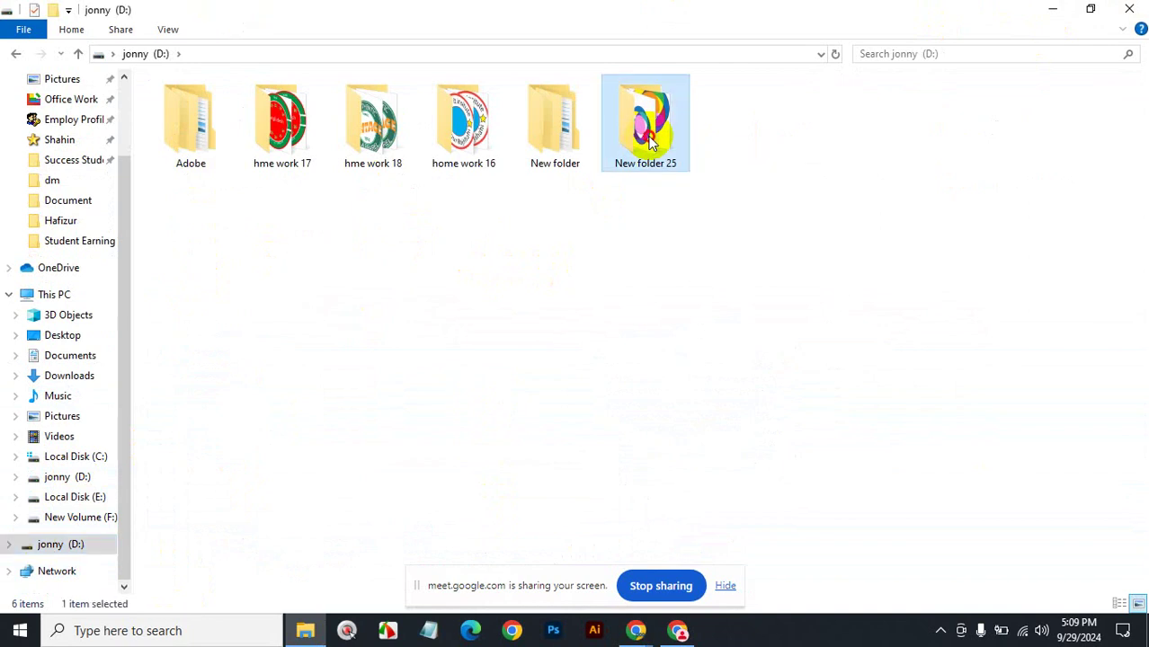
pyautogui.click(1137, 604)
# Show the desktop, reopen File Explorer, and reopen New folder 25 on D: as large icons.
pyautogui.press('super+d')
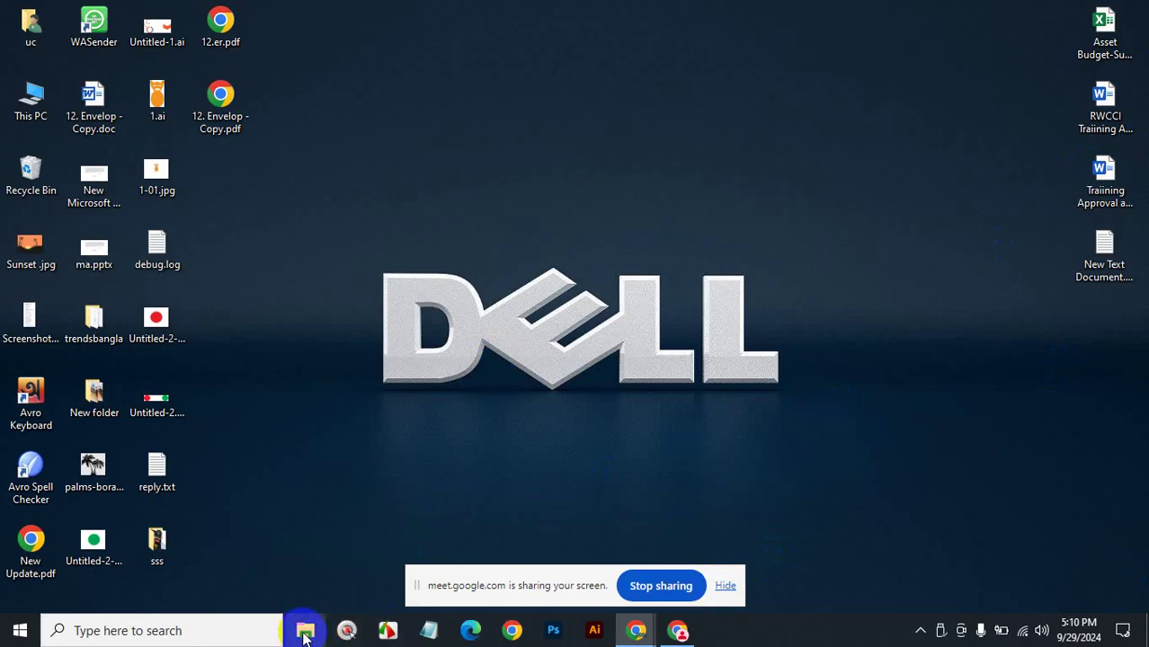
pyautogui.click(305, 636)
pyautogui.scroll(-1, 27, 576)
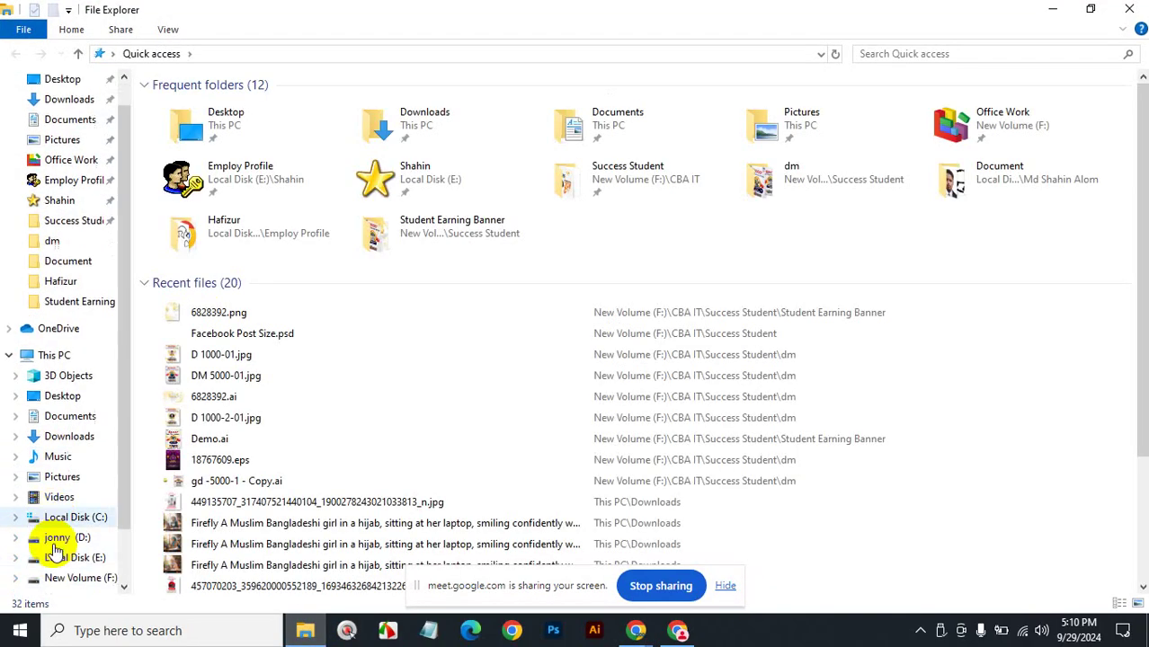
pyautogui.scroll(-1, 36, 602)
pyautogui.click(53, 498)
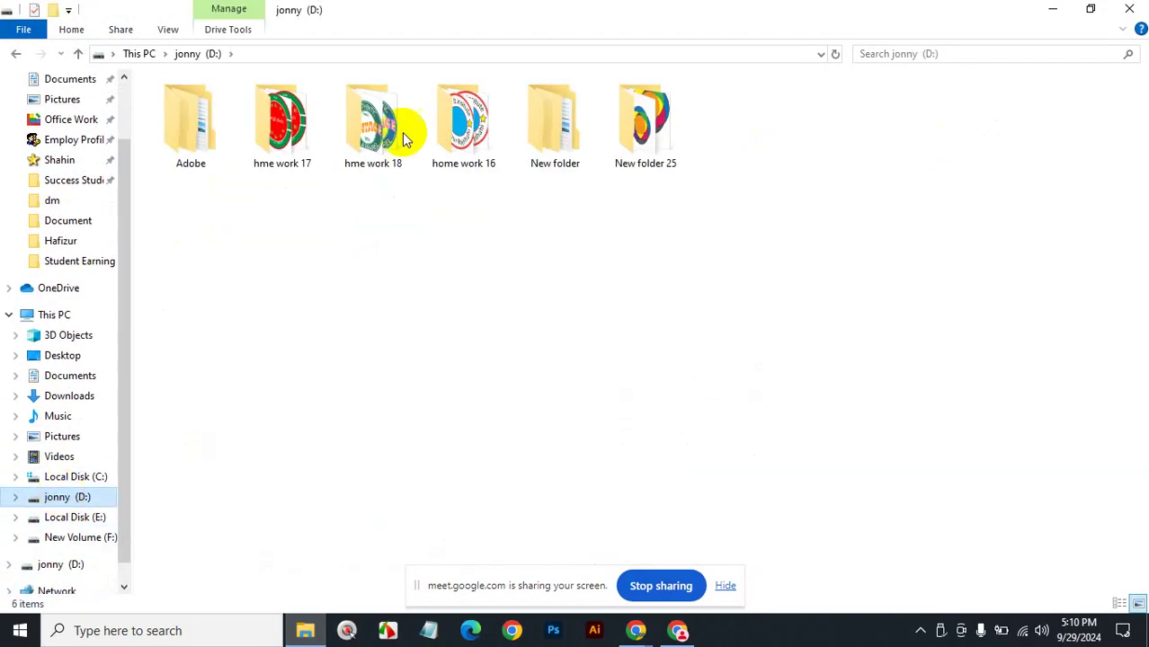
pyautogui.doubleClick(645, 134)
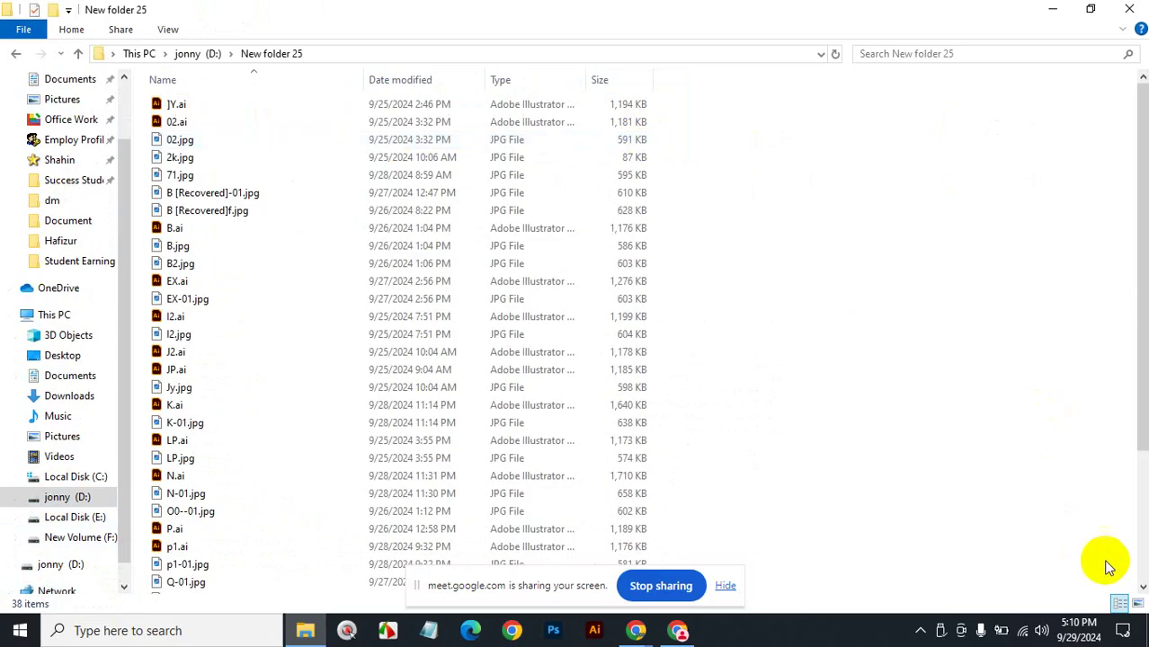
pyautogui.click(1138, 604)
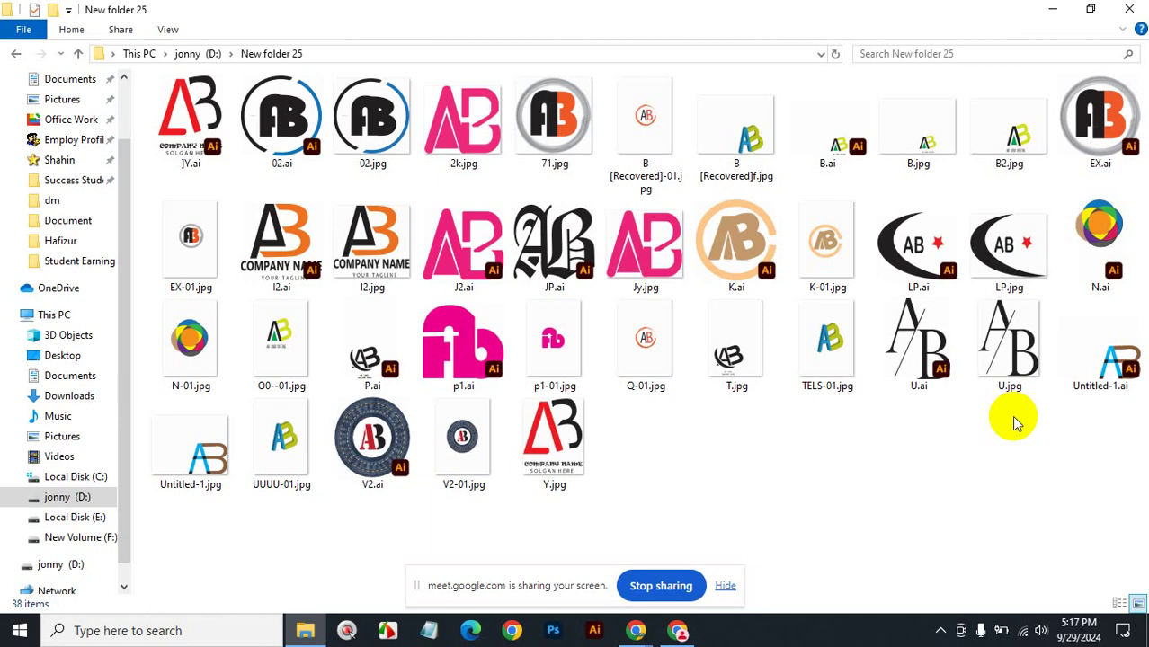
# Raise the system sound volume.
pyautogui.press('XF86AudioRaiseVolume')
# Show the desktop with Win+D and open a new File Explorer window on Quick access.
pyautogui.press('super+d')
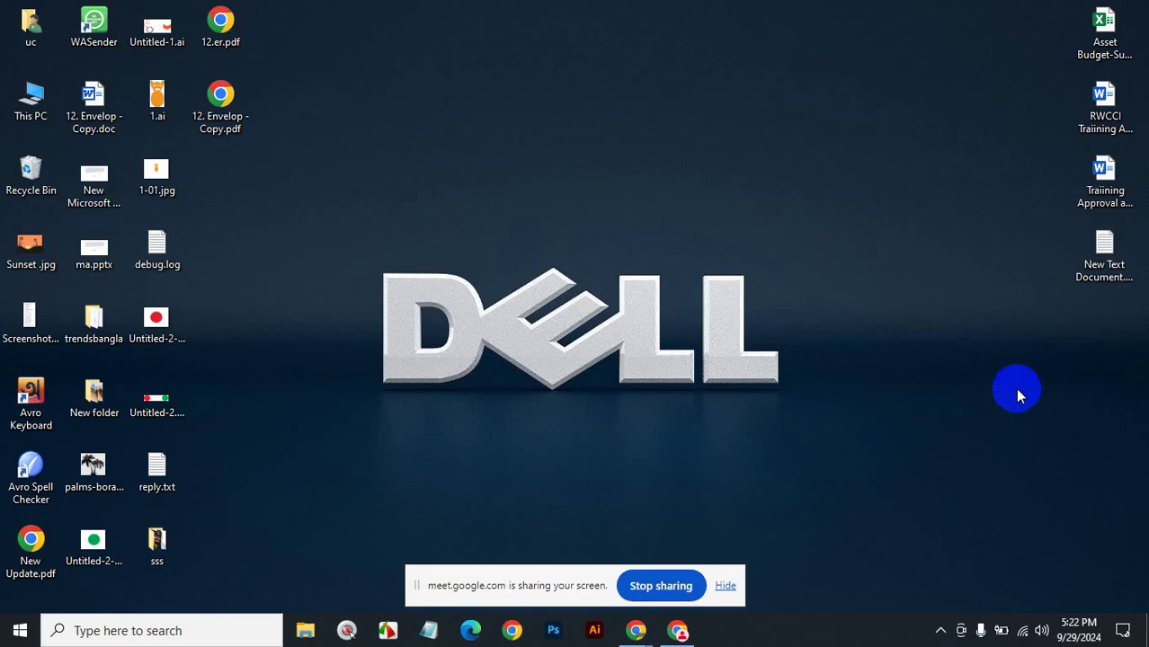
pyautogui.click(321, 629)
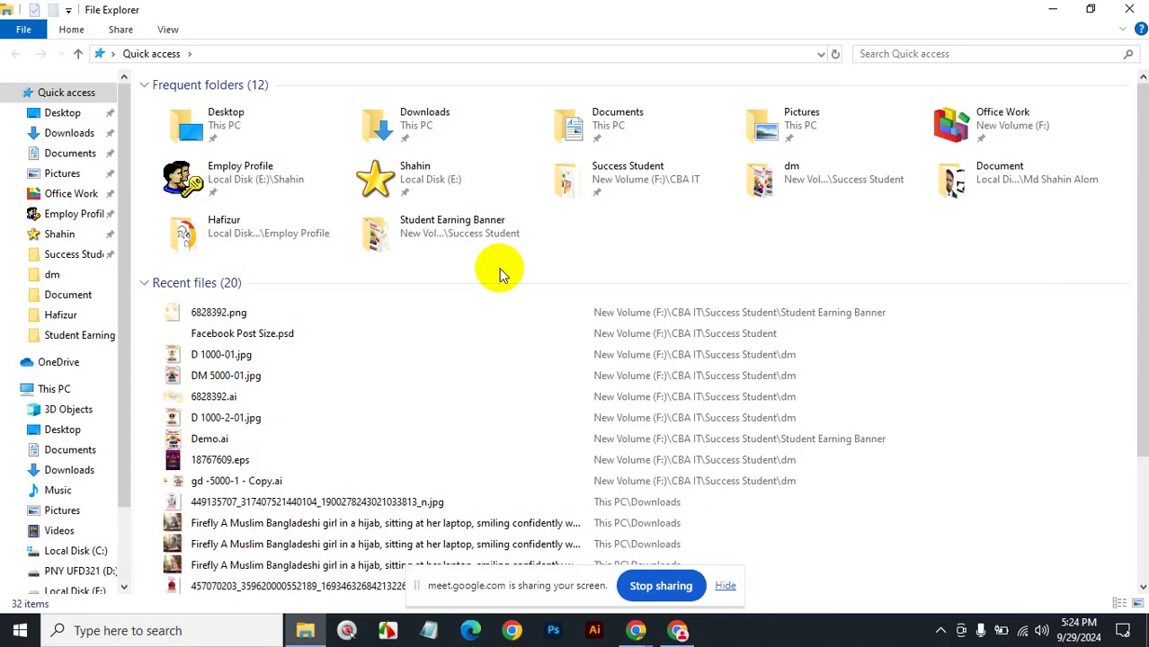
# Close File Explorer's Quick access window with its X button.
pyautogui.click(1127, 11)
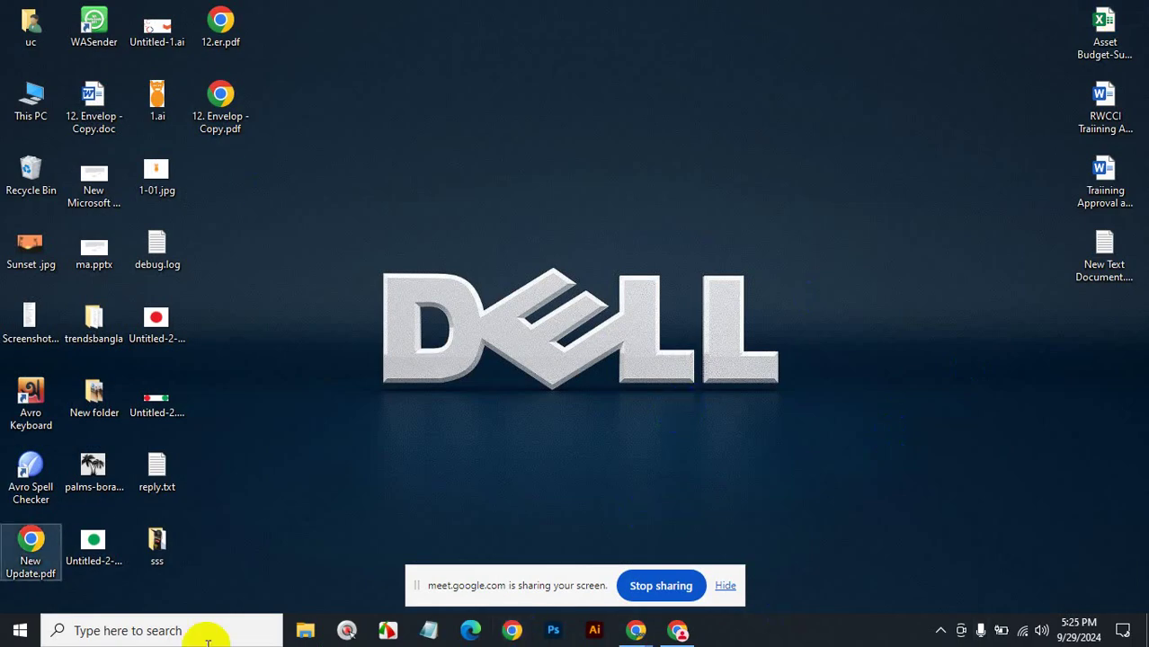
# Reopen File Explorer, go to PNY UFD321 (D:), and open the Rabbul jozz illustraor folder.
pyautogui.click(305, 630)
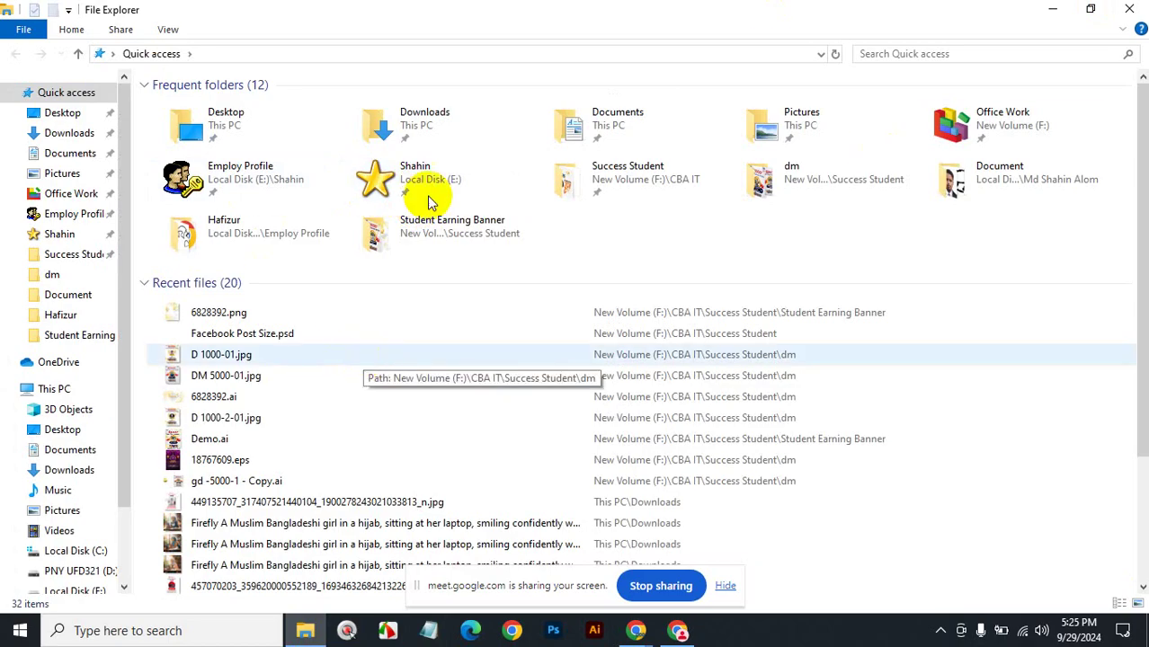
pyautogui.scroll(-2, 76, 503)
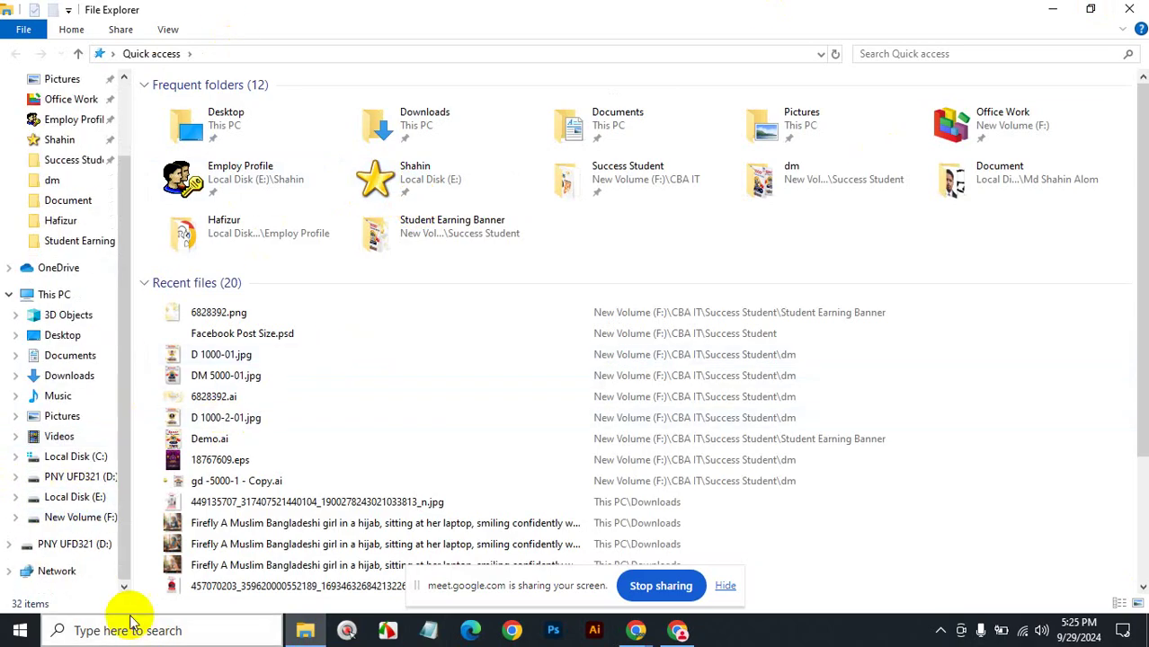
pyautogui.click(79, 544)
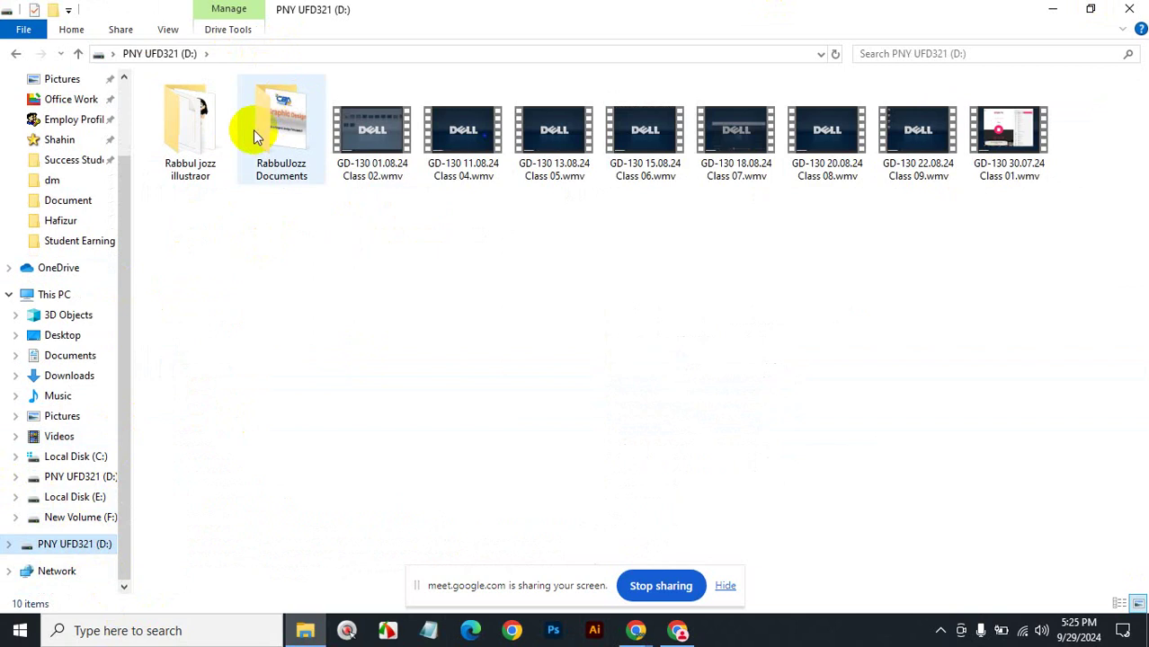
pyautogui.doubleClick(200, 122)
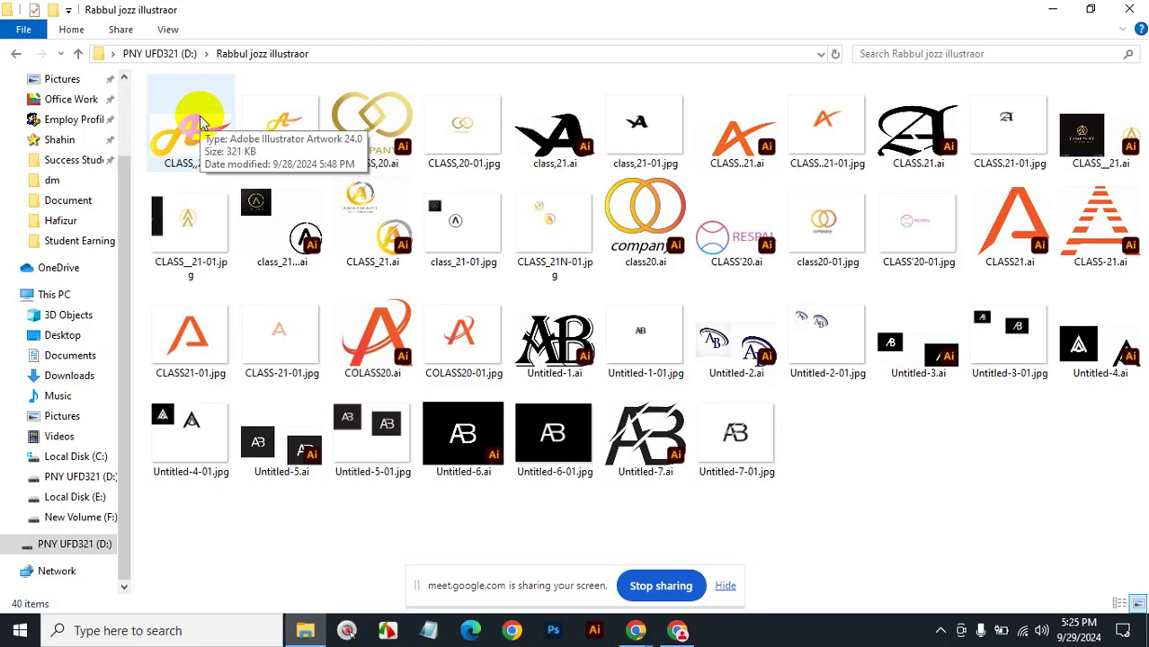
# Open CLASS_21-01.jpg in Photos, maximize the viewer, and drag across the swoosh A image.
pyautogui.click(280, 120)
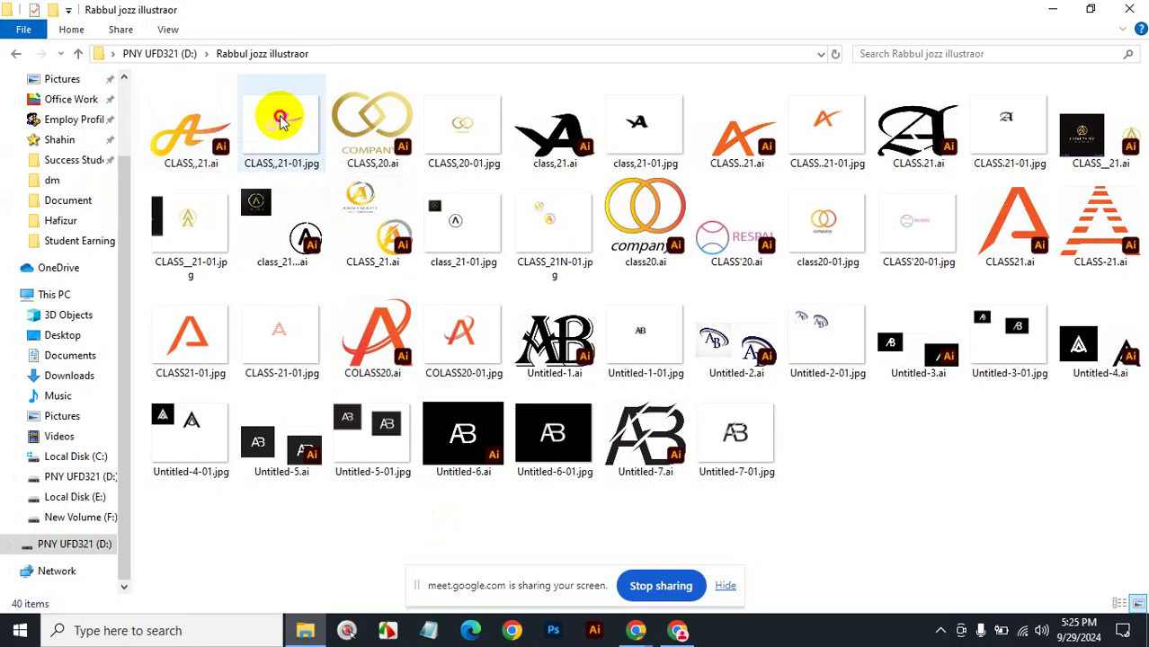
pyautogui.doubleClick(281, 120)
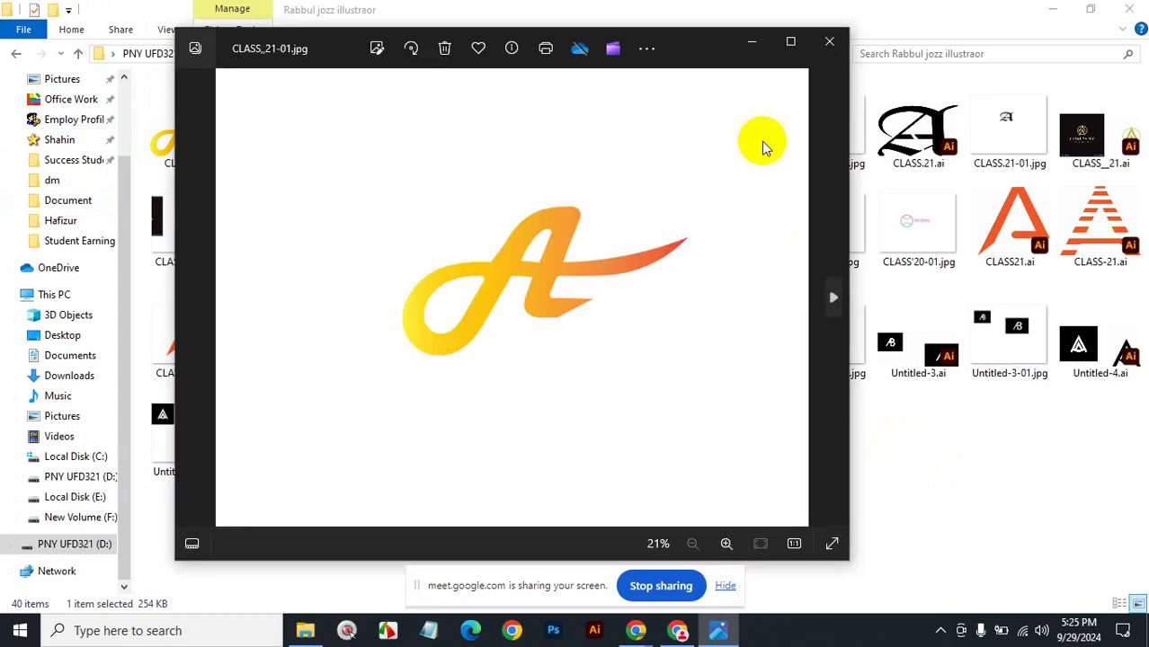
pyautogui.click(790, 41)
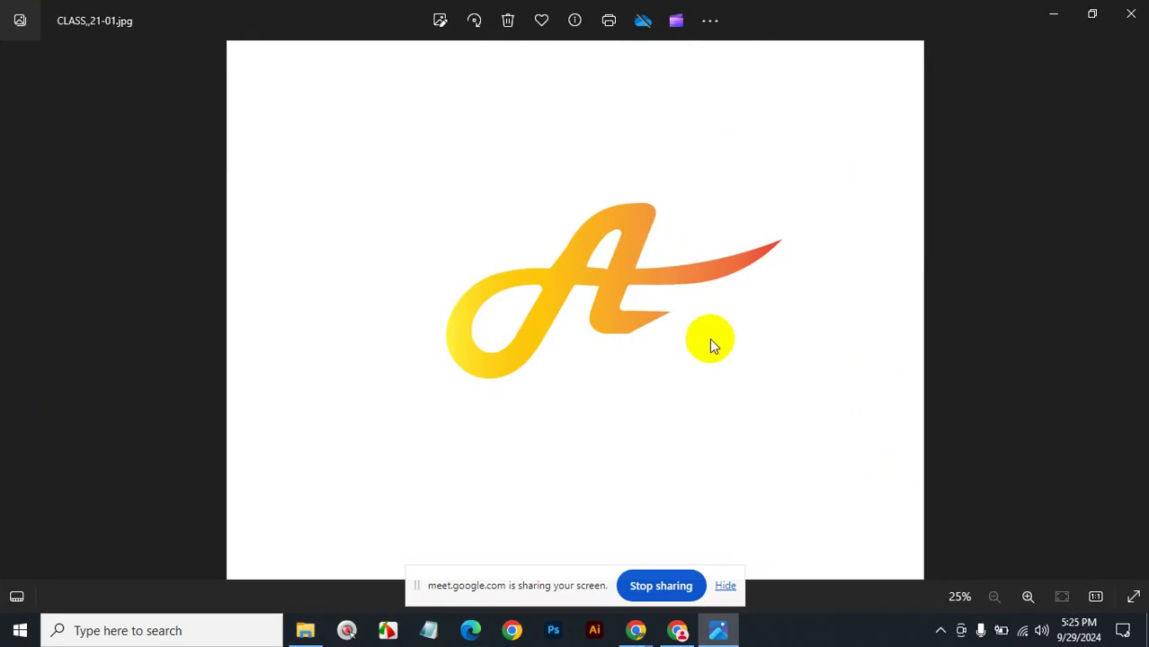
pyautogui.click(552, 287)
pyautogui.moveTo(508, 282); pyautogui.dragTo(708, 276)
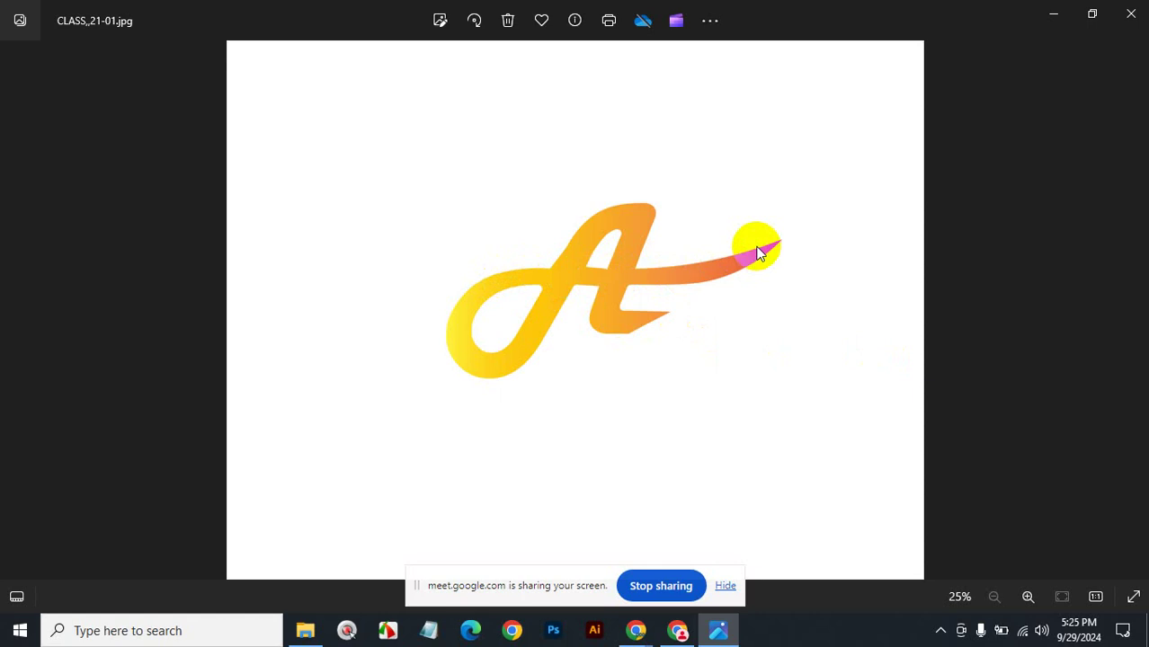
pyautogui.moveTo(758, 250)
pyautogui.mouseDown()
pyautogui.moveTo(578, 286)
pyautogui.moveTo(622, 281)
pyautogui.moveTo(570, 275)
pyautogui.moveTo(710, 270)
pyautogui.mouseUp()
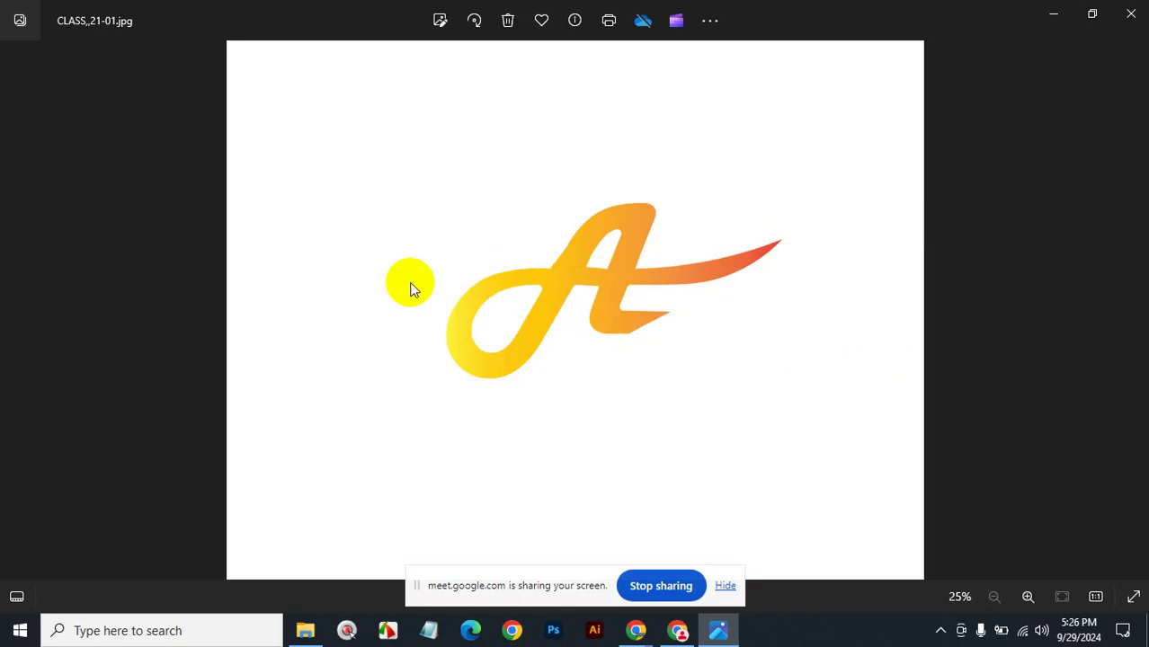
# Step back once, then advance six images to the orange ABSTRACT A logo, CLASS_21N-01.jpg.
pyautogui.press('Left')
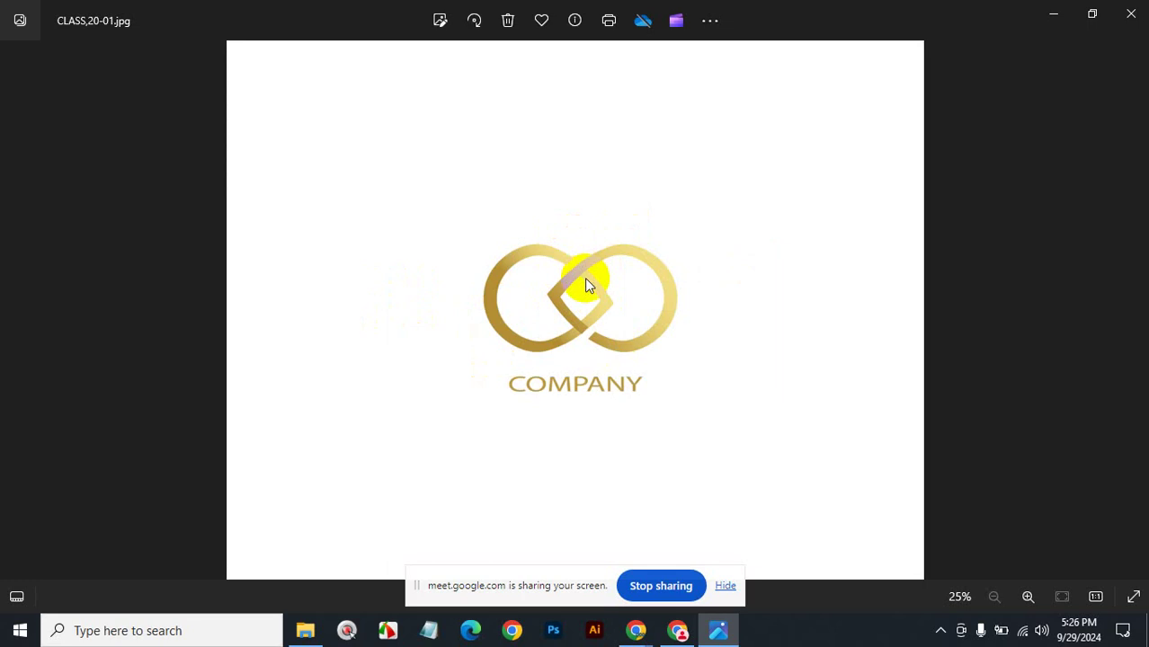
pyautogui.click(1135, 312)
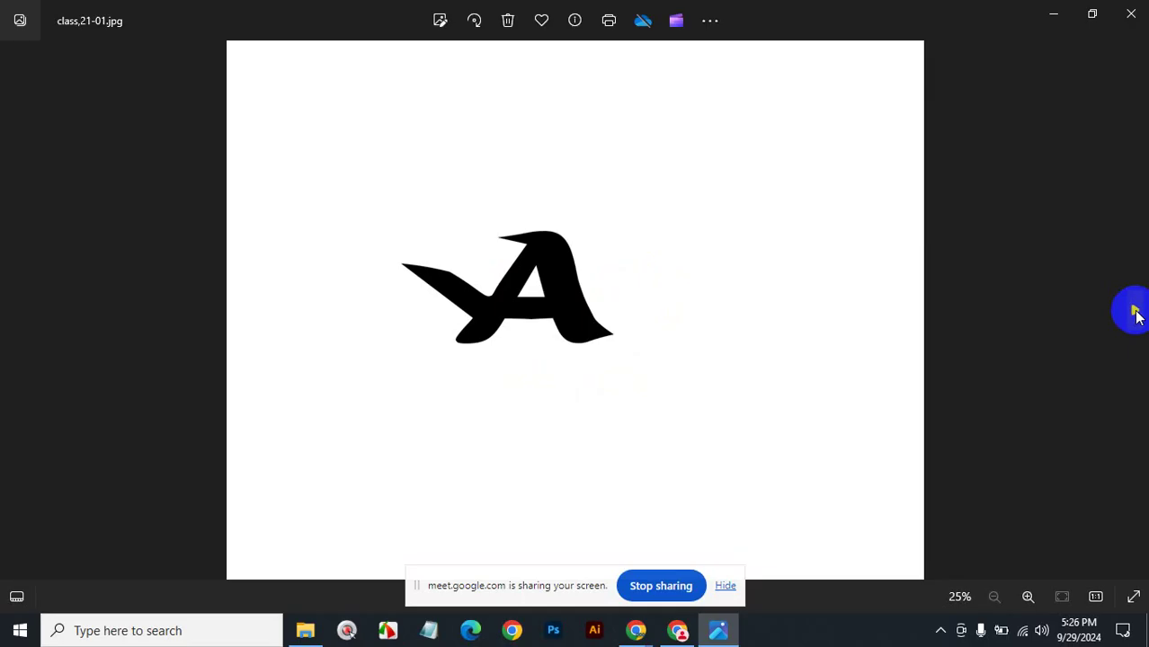
pyautogui.click(1135, 313)
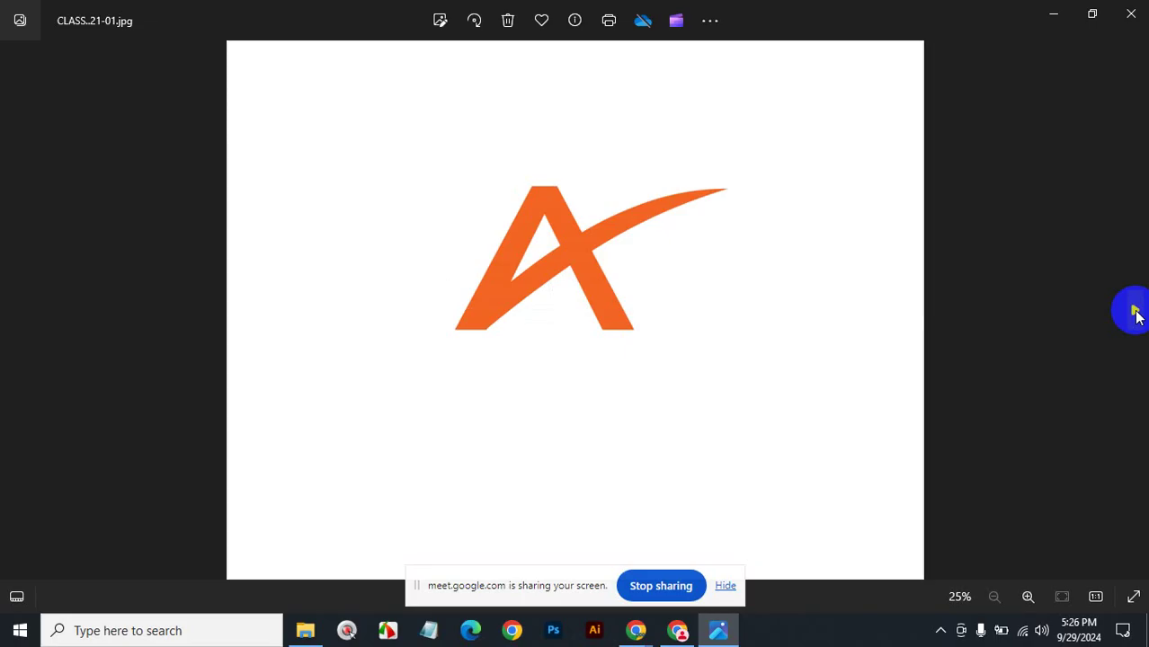
pyautogui.click(1134, 313)
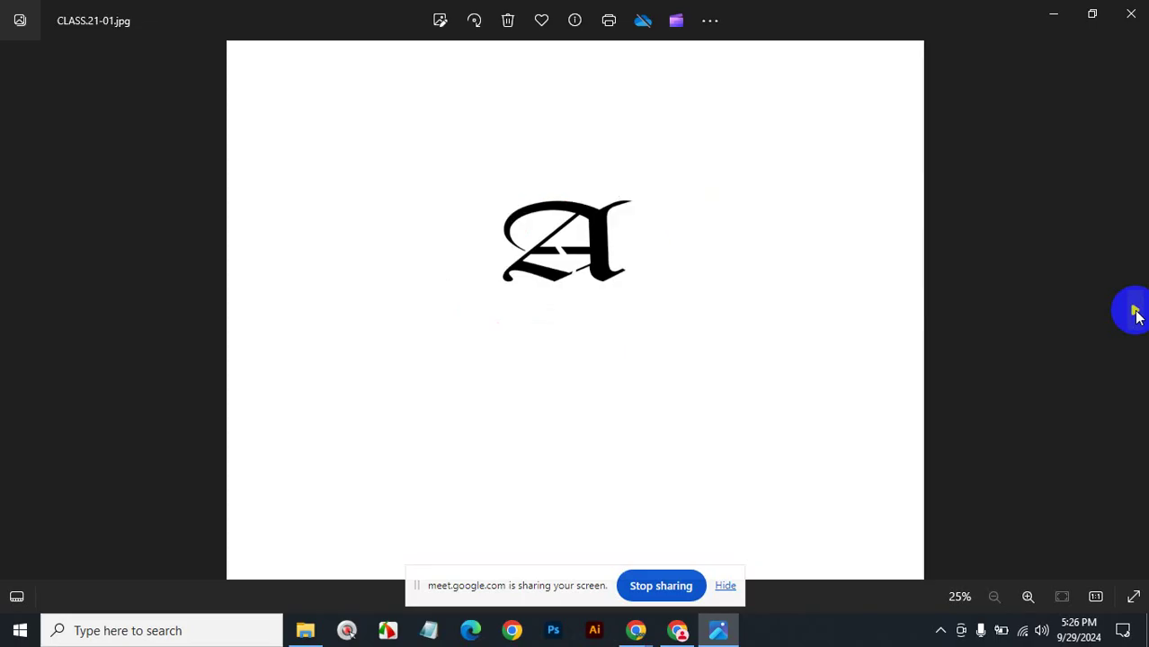
pyautogui.click(1135, 313)
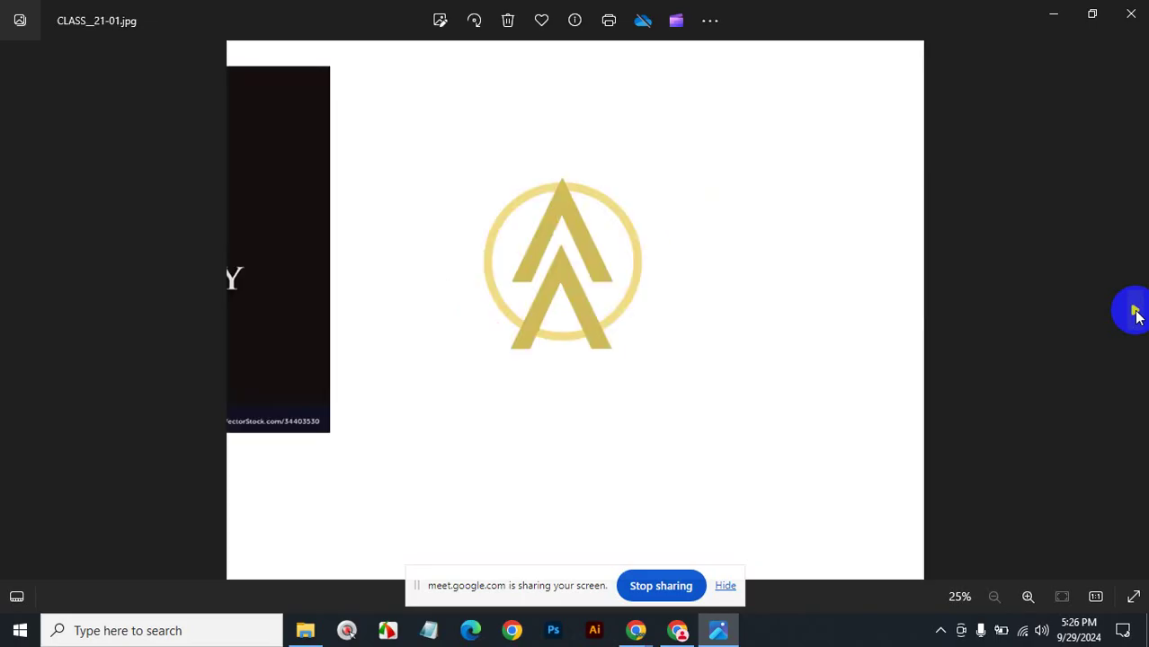
pyautogui.click(1134, 312)
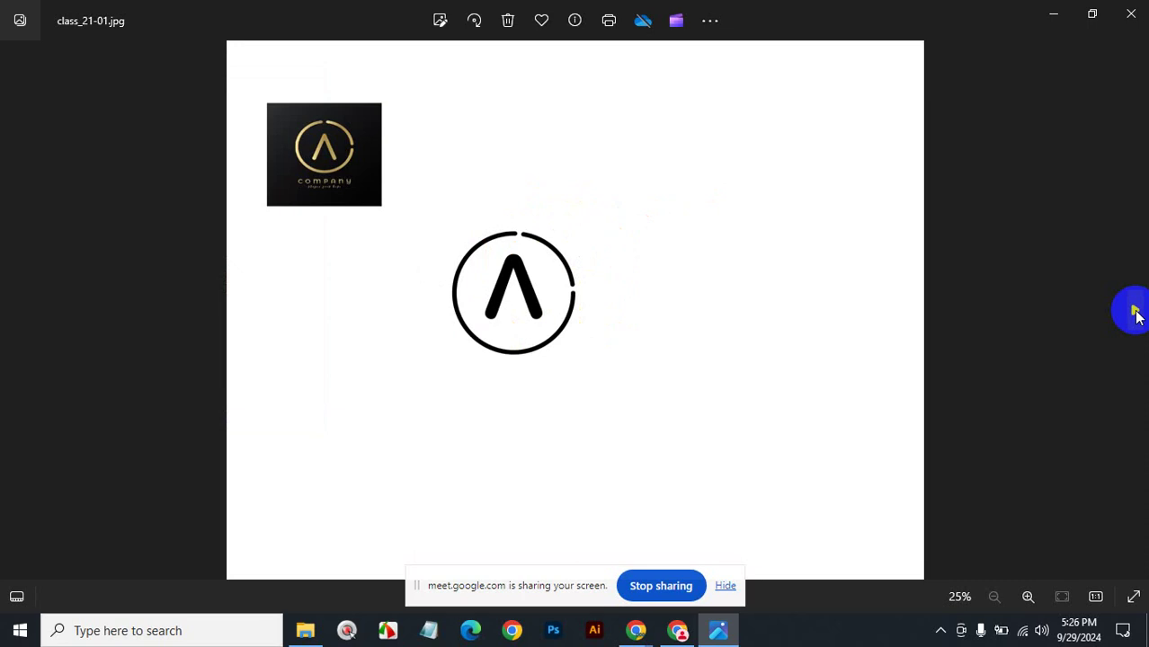
pyautogui.click(1135, 313)
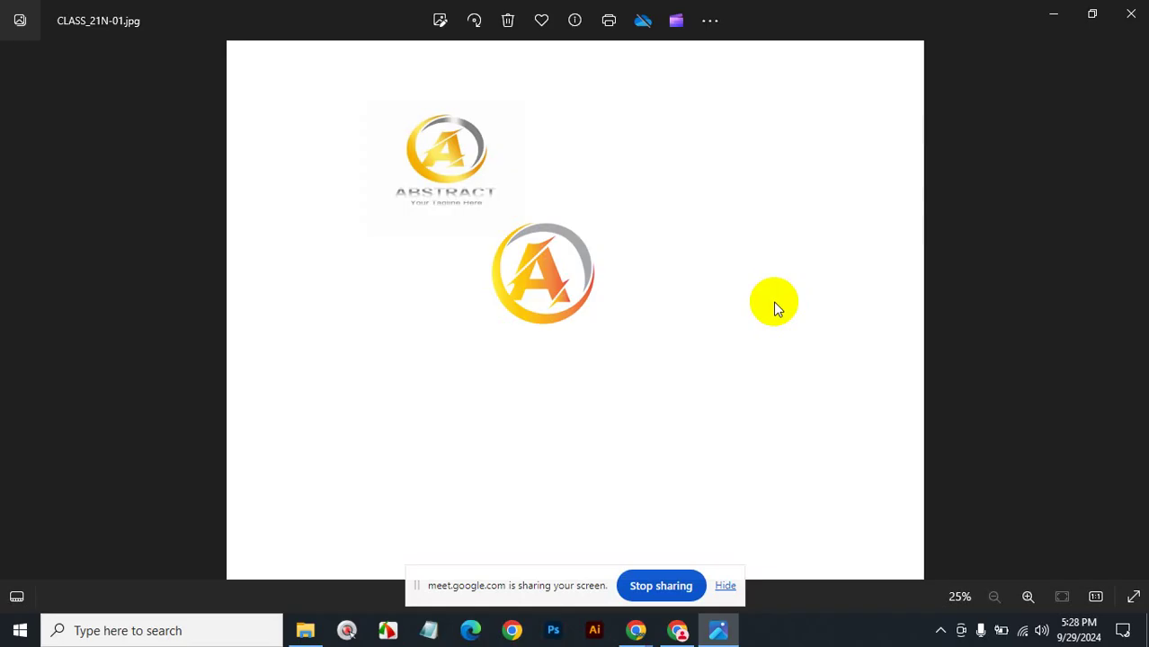
# Flip back and forth among the ABSTRACT, RESPAL, swoosh A and striped A logo images.
pyautogui.press('Left')
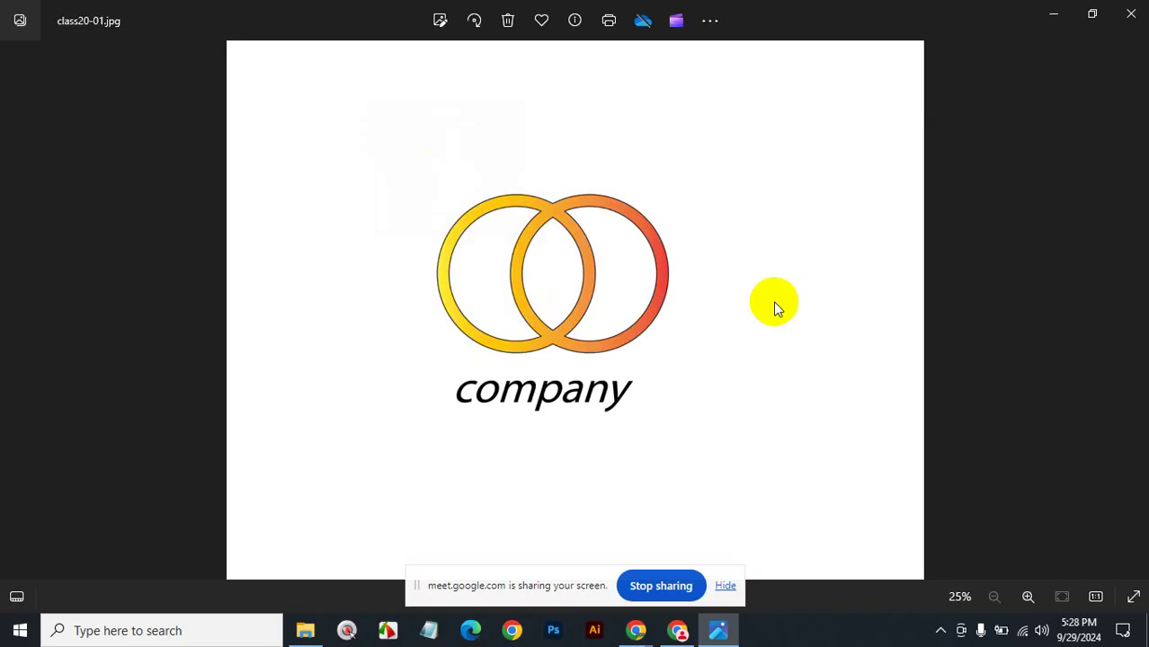
pyautogui.press('Right')
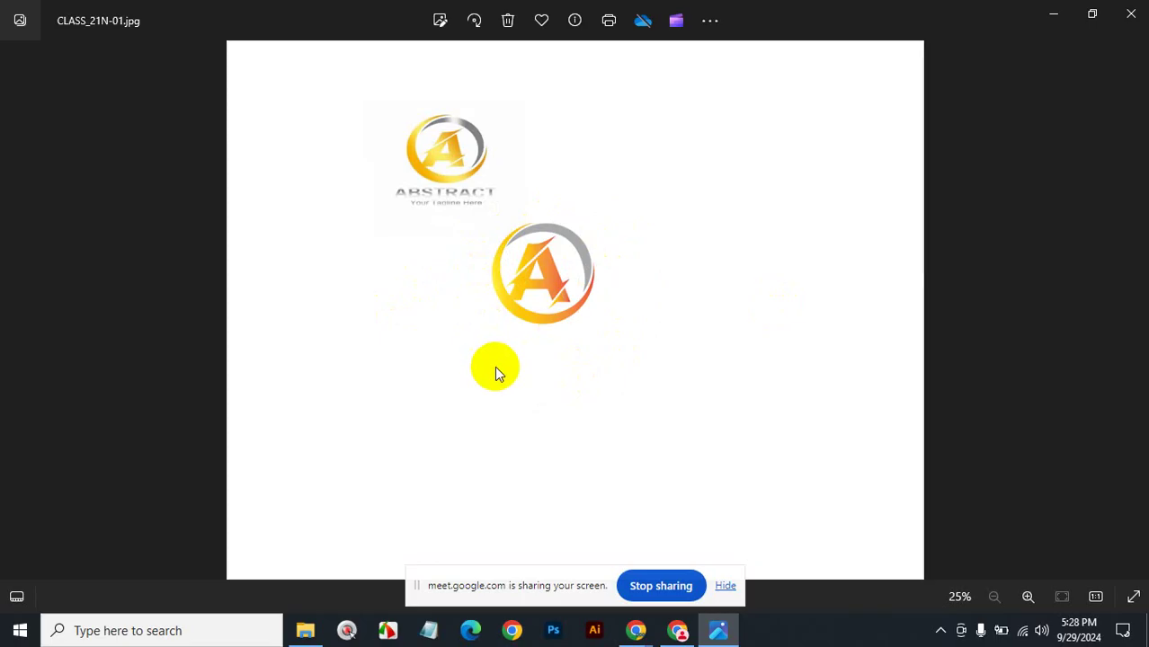
pyautogui.press('Left')
pyautogui.press('Left')
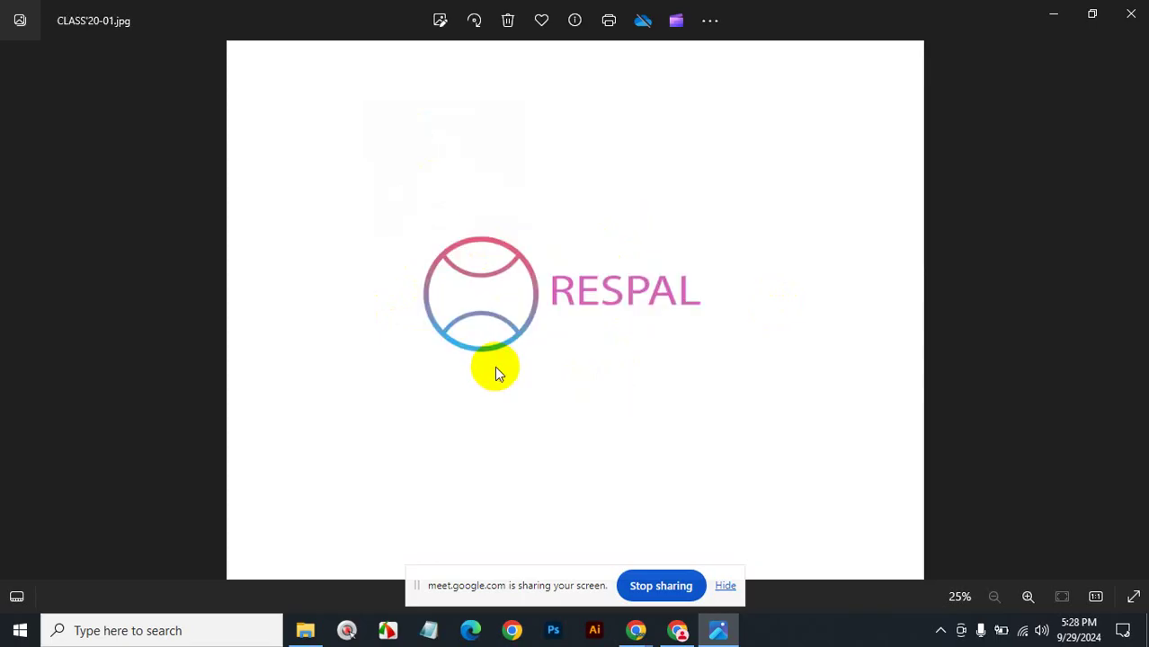
pyautogui.press('Right')
pyautogui.press('Right')
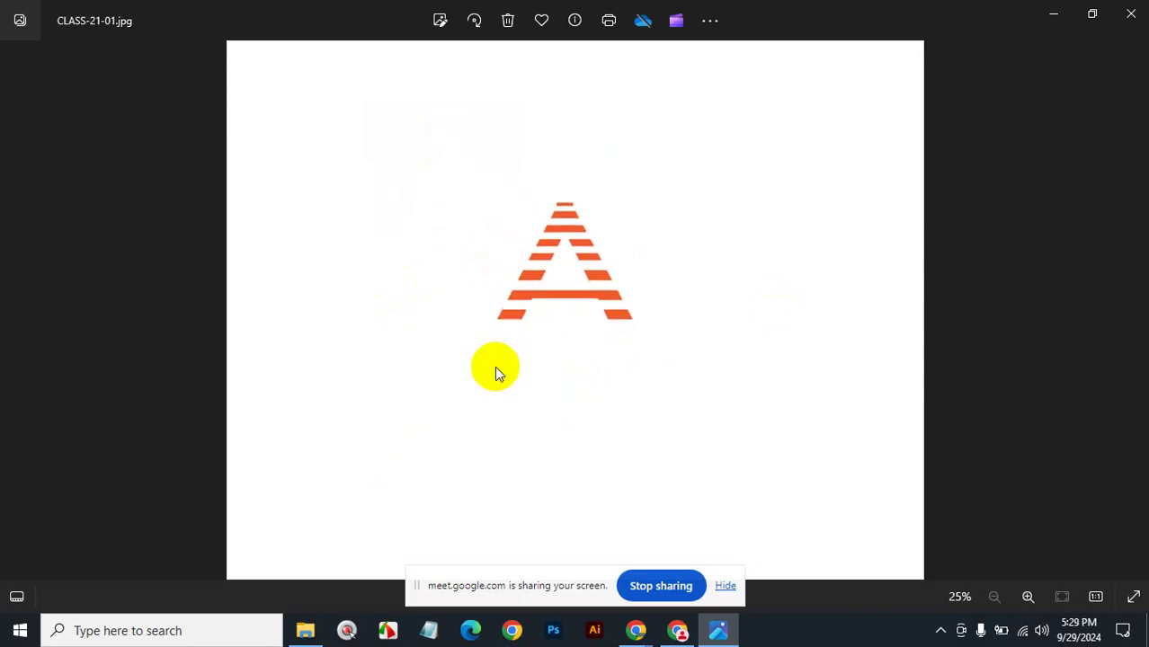
pyautogui.press('Left')
pyautogui.press('Right')
pyautogui.press('Left')
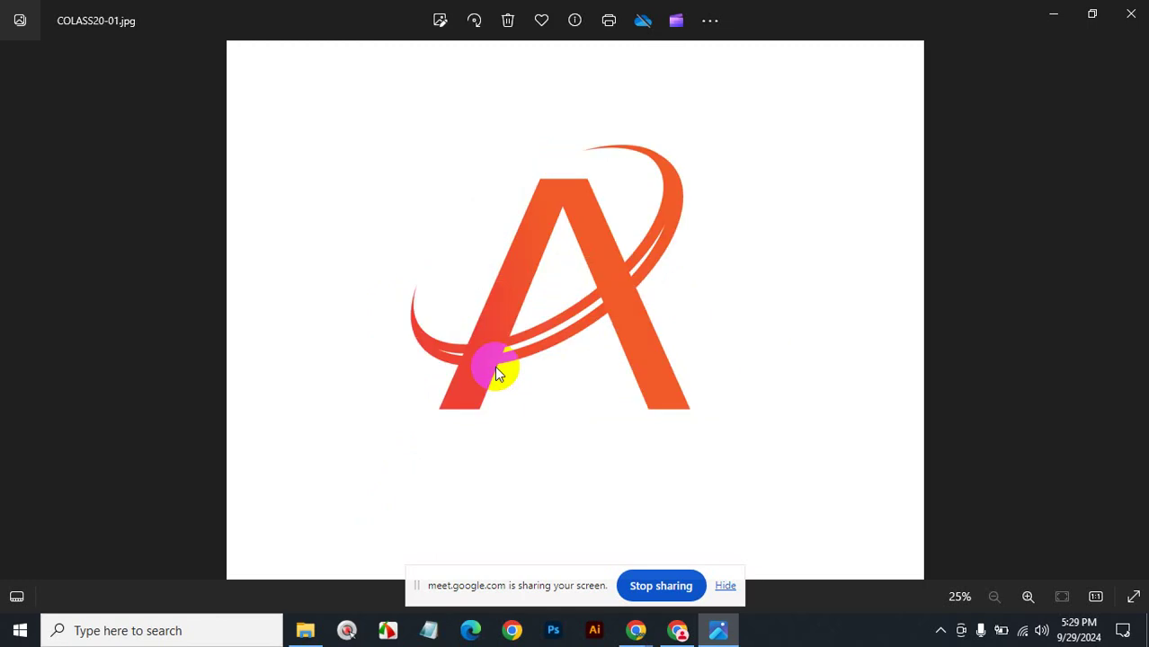
pyautogui.press('Right')
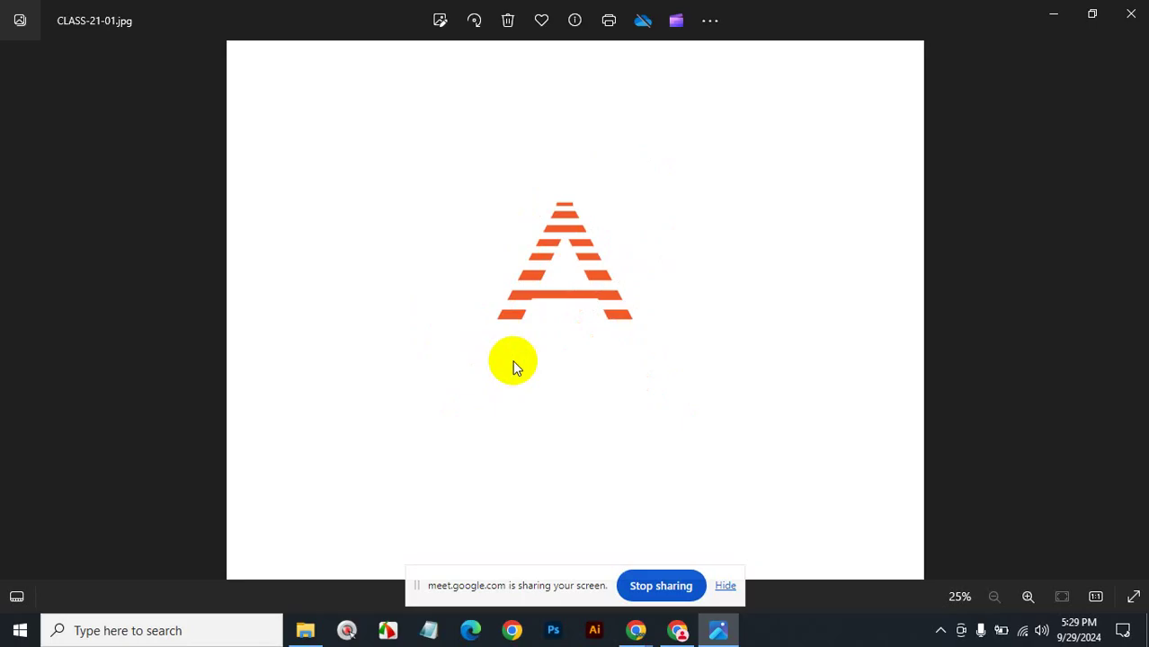
# Step through the AB logo images to the black AB ones, then close Photos.
pyautogui.press('Left')
pyautogui.press('Left')
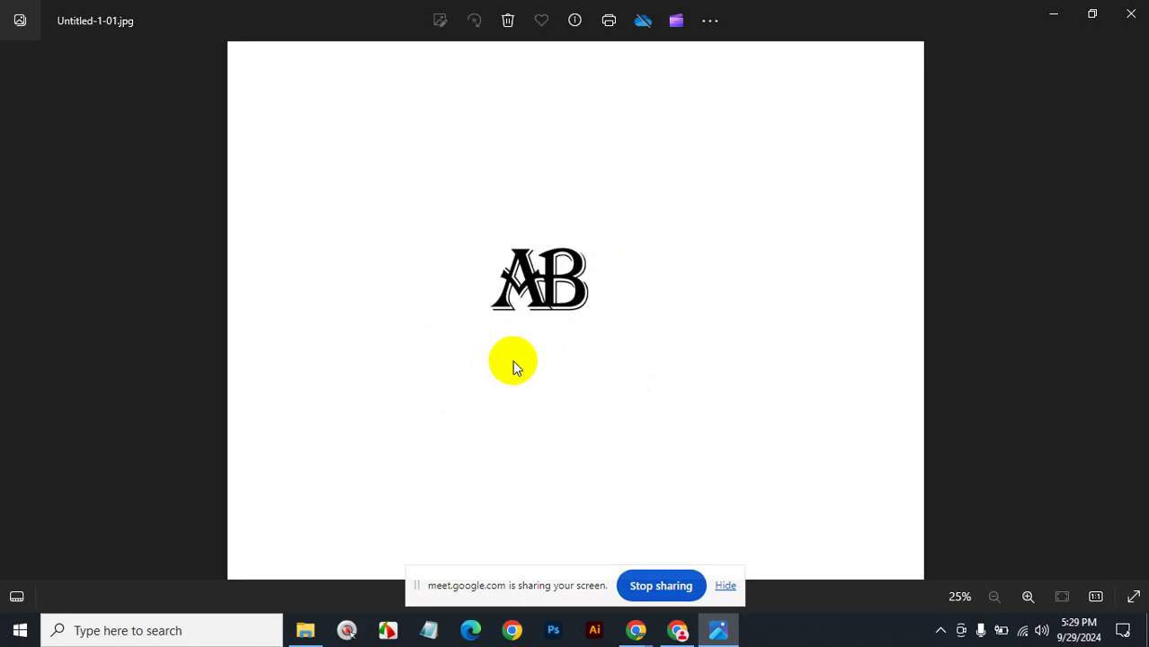
pyautogui.press('Left')
pyautogui.press('Left')
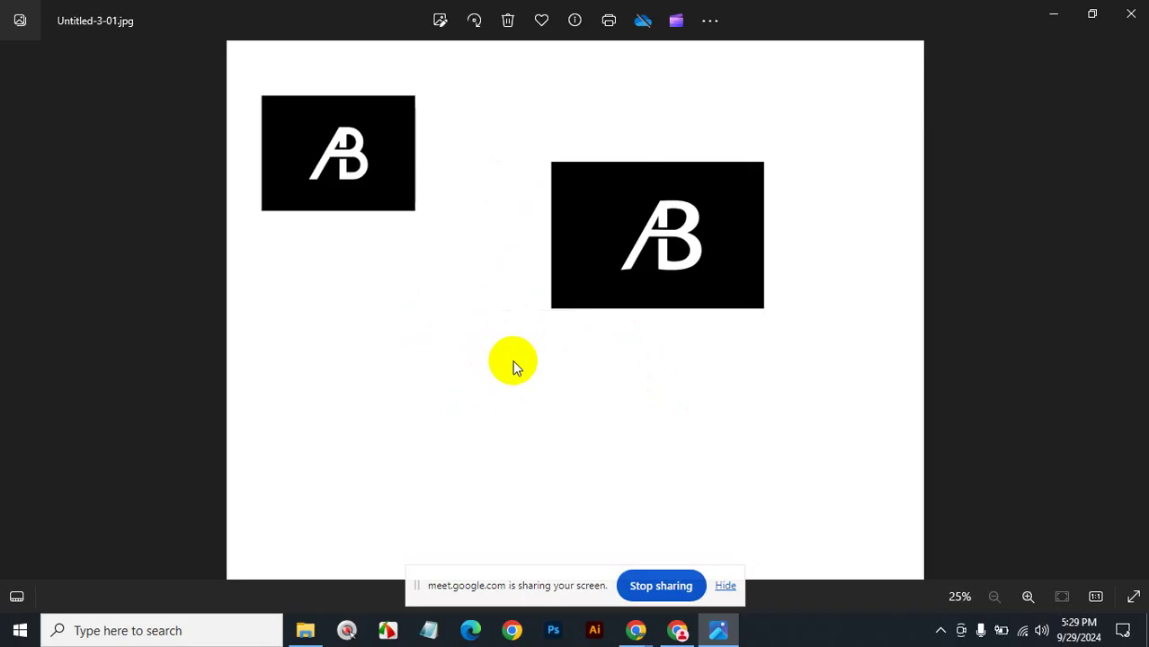
pyautogui.press('Left')
pyautogui.press('Left')
pyautogui.press('Left')
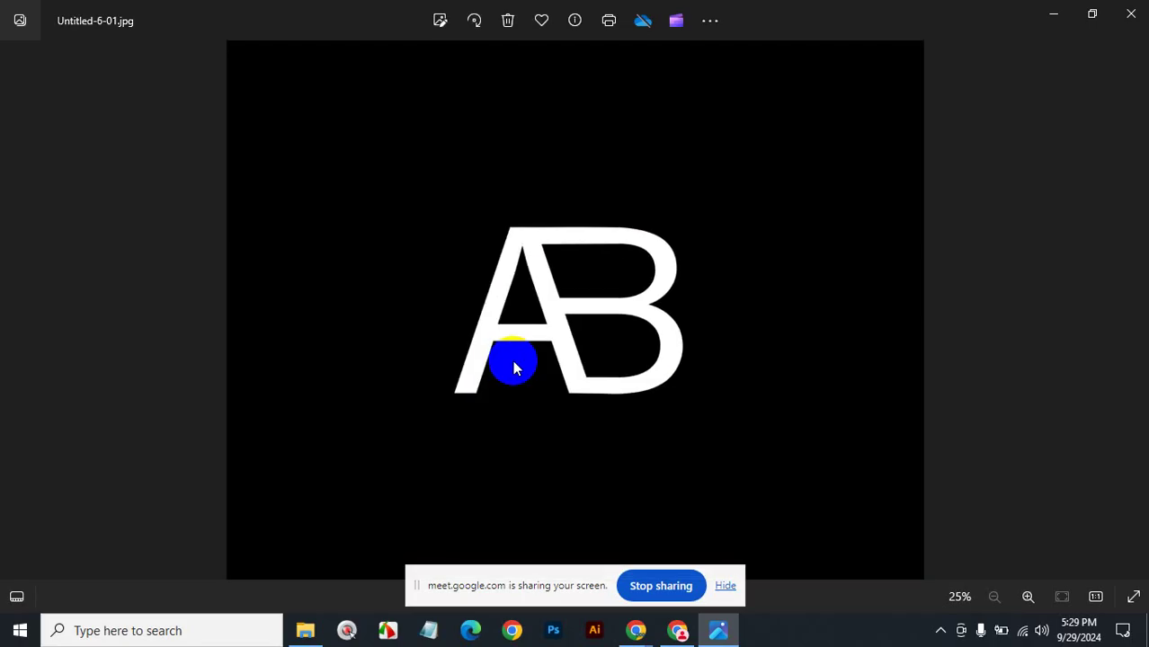
pyautogui.press('Left')
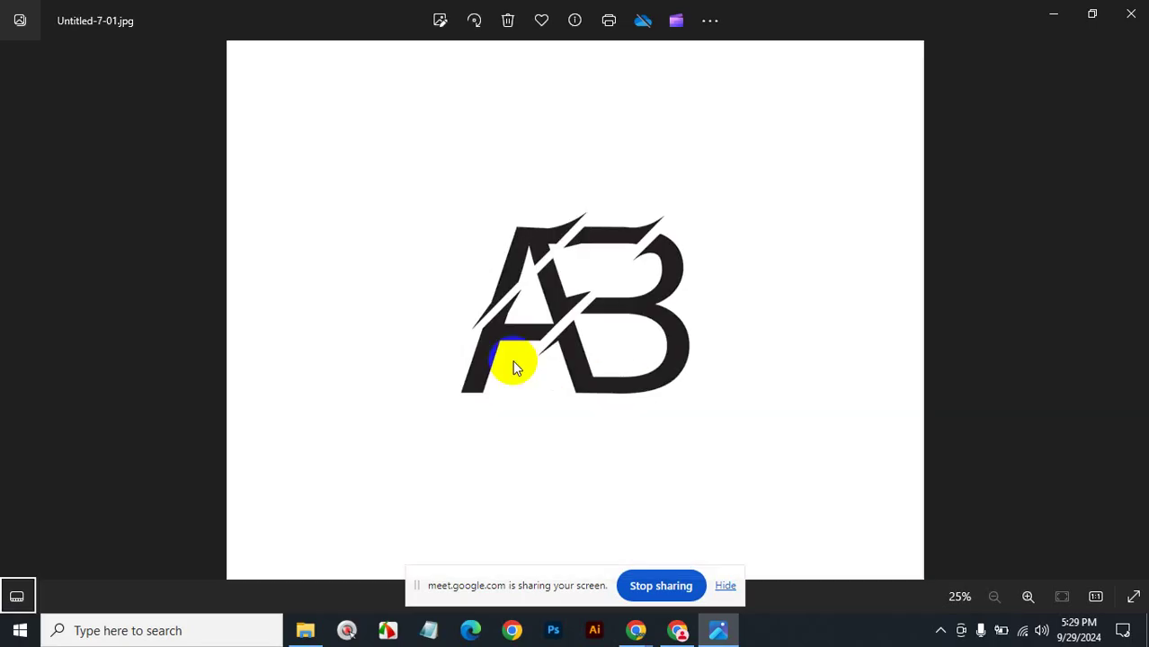
pyautogui.click(1130, 13)
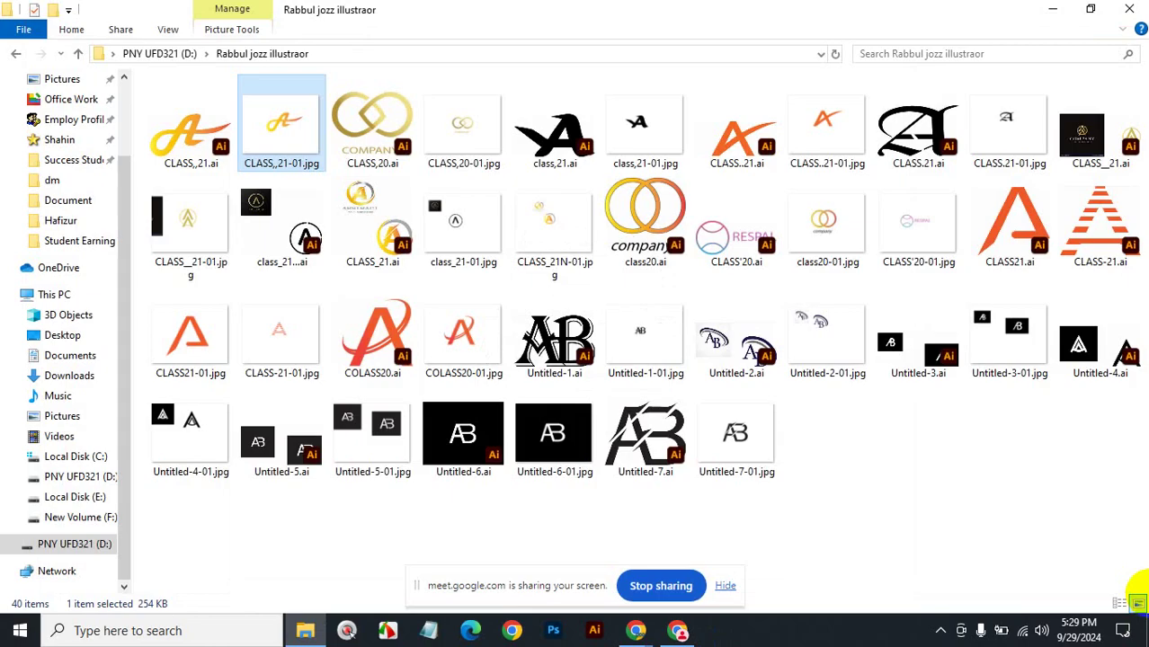
# Hide the class folder window and open a new File Explorer window at Quick access.
pyautogui.press('super+d')
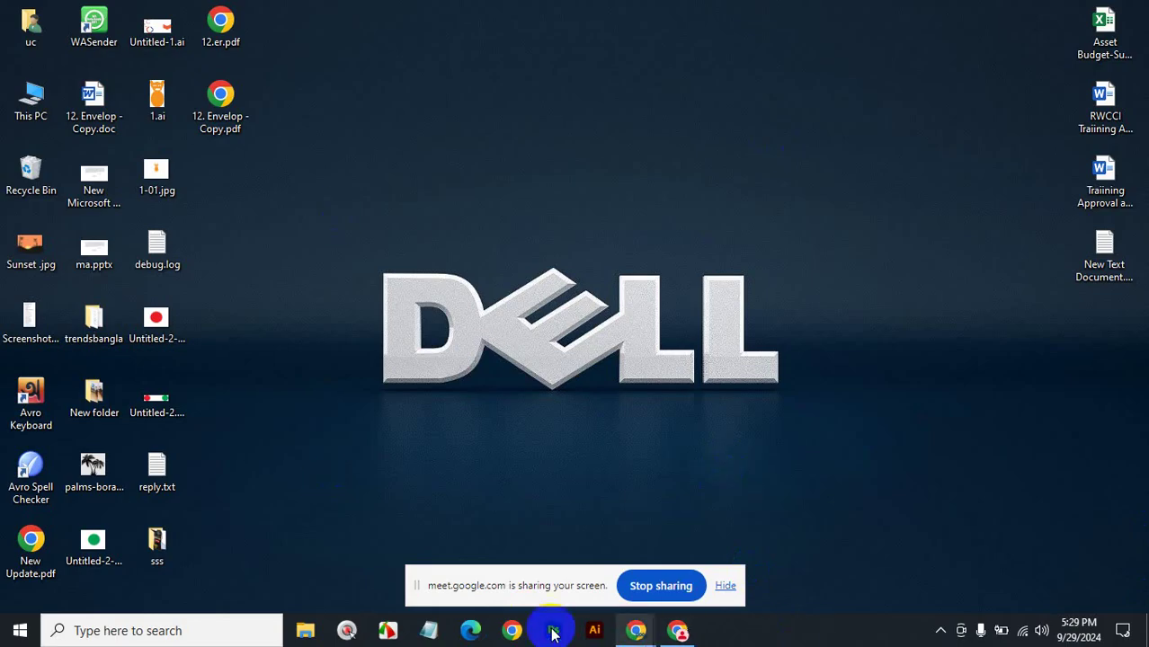
pyautogui.click(305, 630)
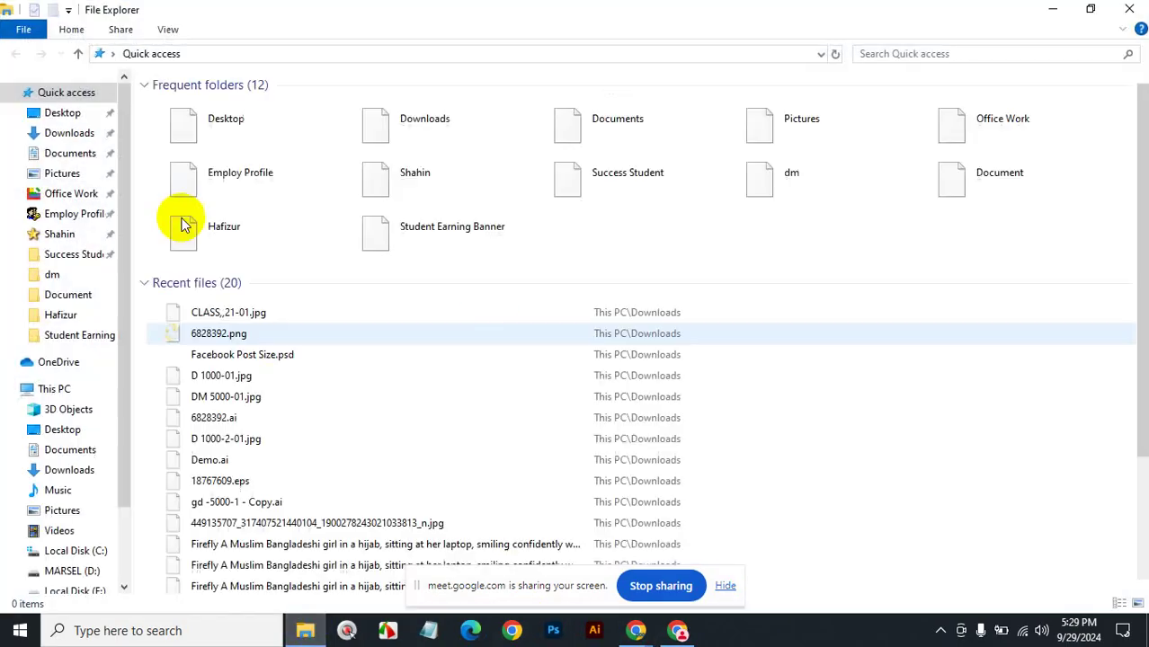
# Navigate to MARSEL (D:) > New folder > HOMEWORK.
pyautogui.scroll(-1, 90, 493)
pyautogui.scroll(-2, 89, 476)
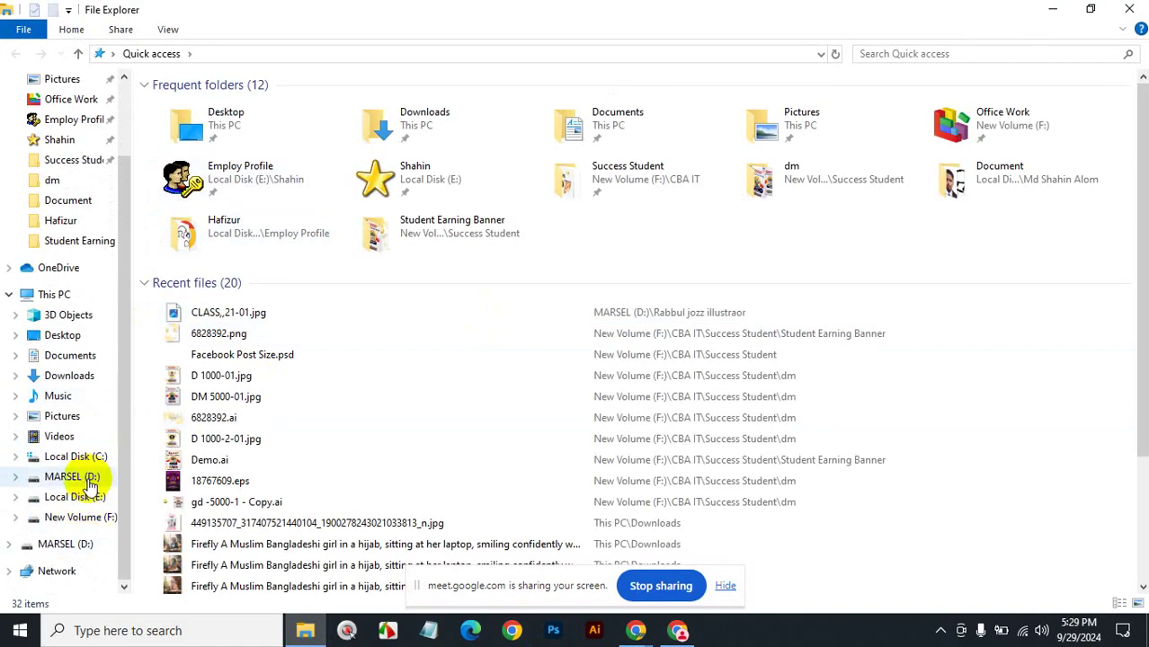
pyautogui.click(89, 482)
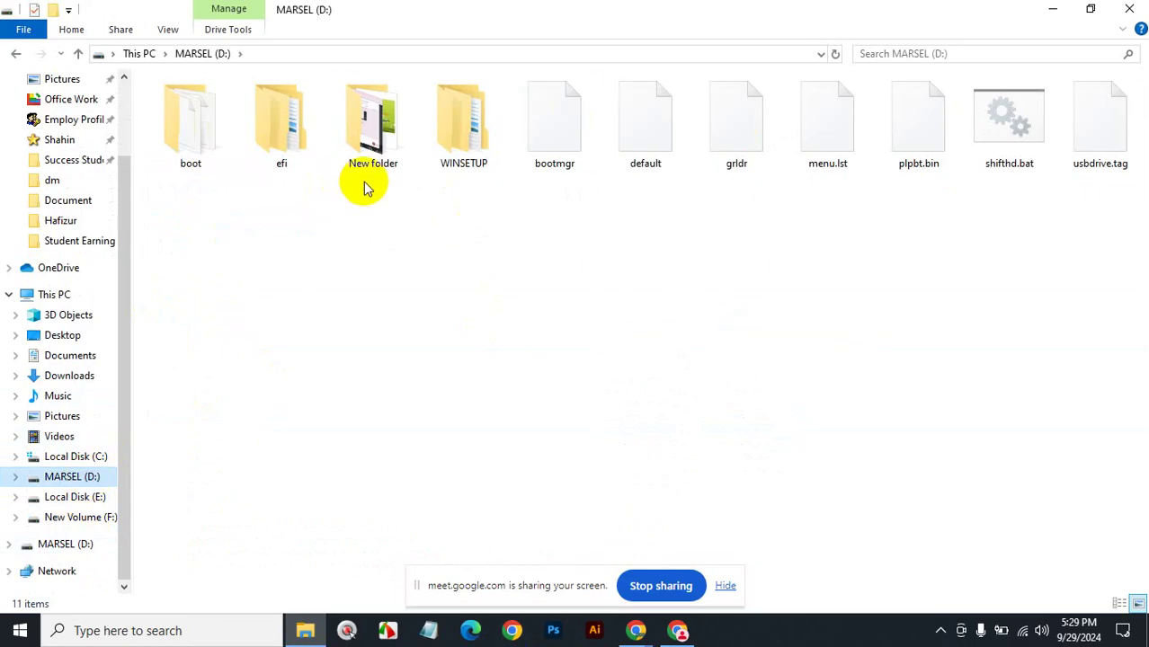
pyautogui.doubleClick(372, 126)
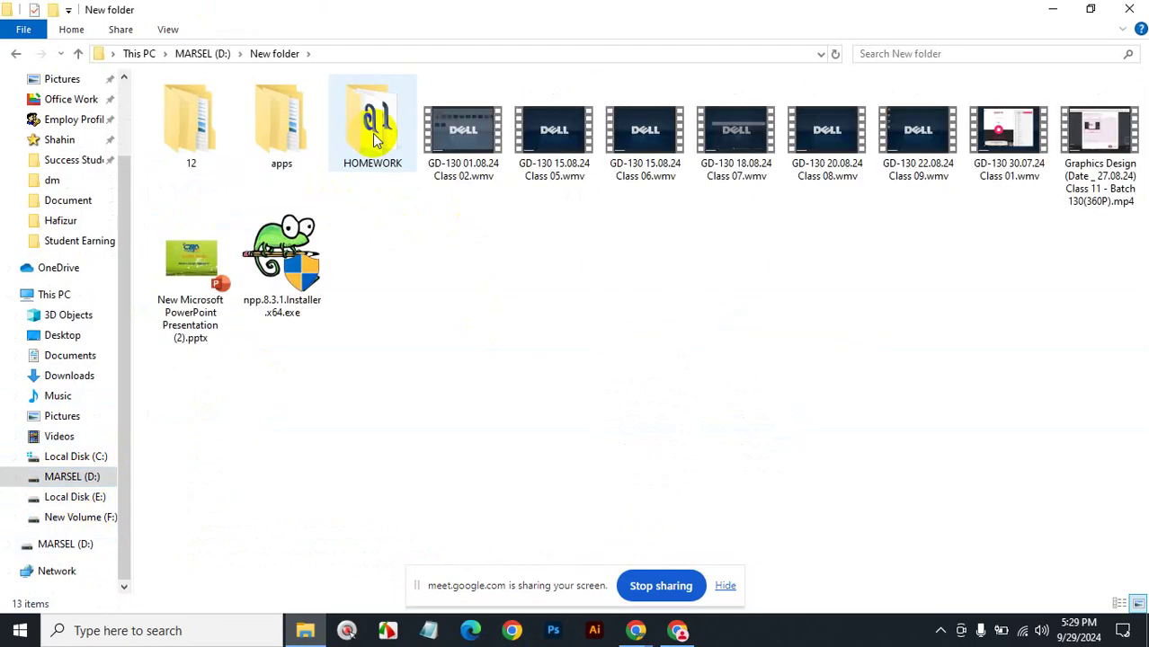
pyautogui.doubleClick(376, 137)
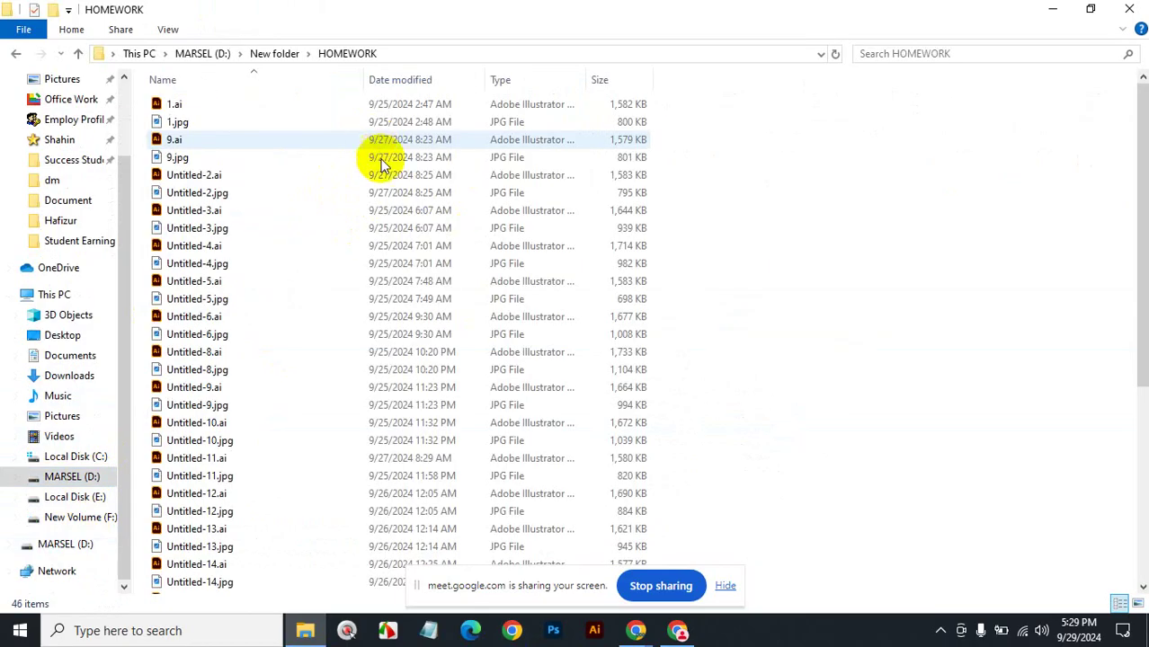
# Show the HOMEWORK files as large icons and open 1.jpg in Photos.
pyautogui.click(1137, 603)
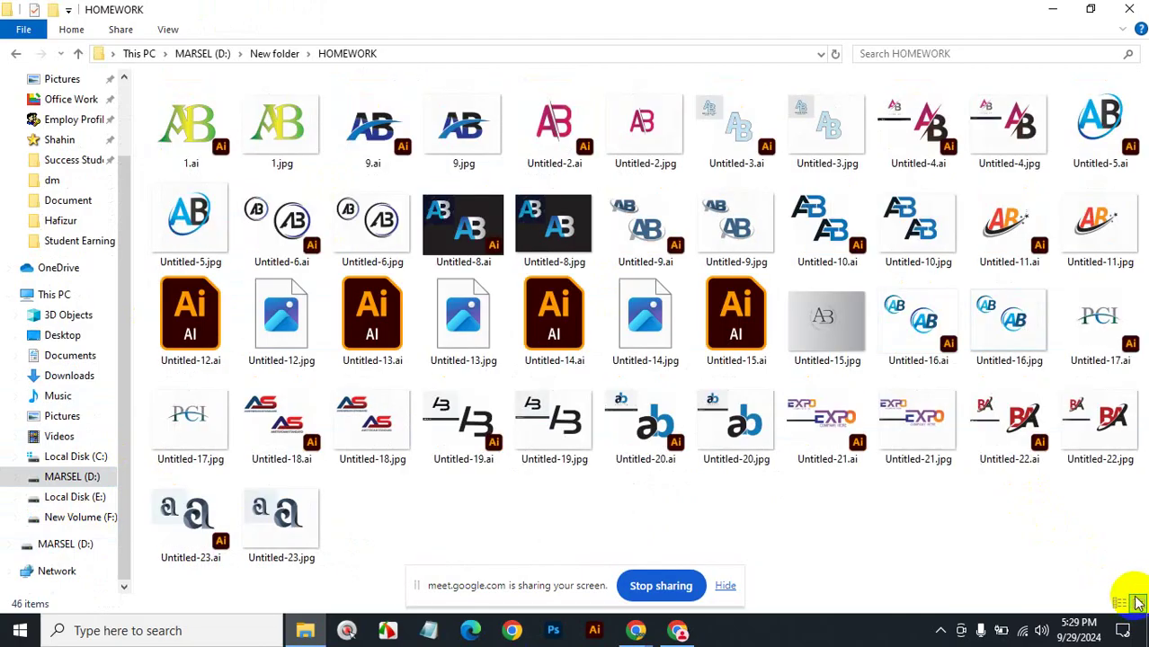
pyautogui.click(287, 131)
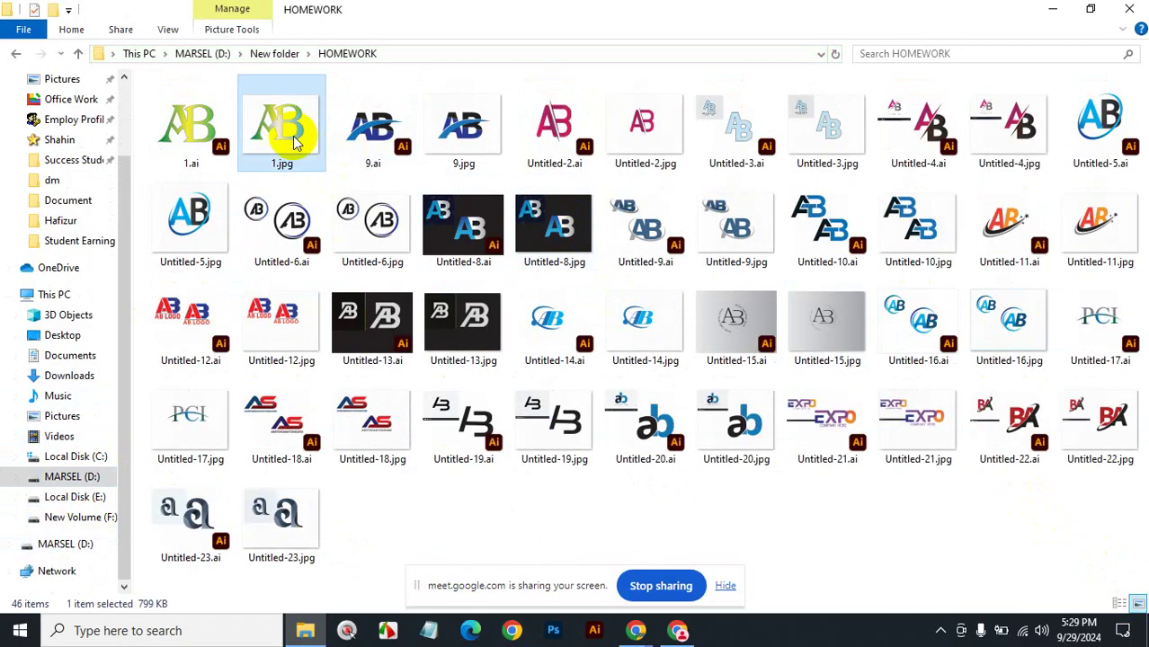
pyautogui.doubleClick(292, 135)
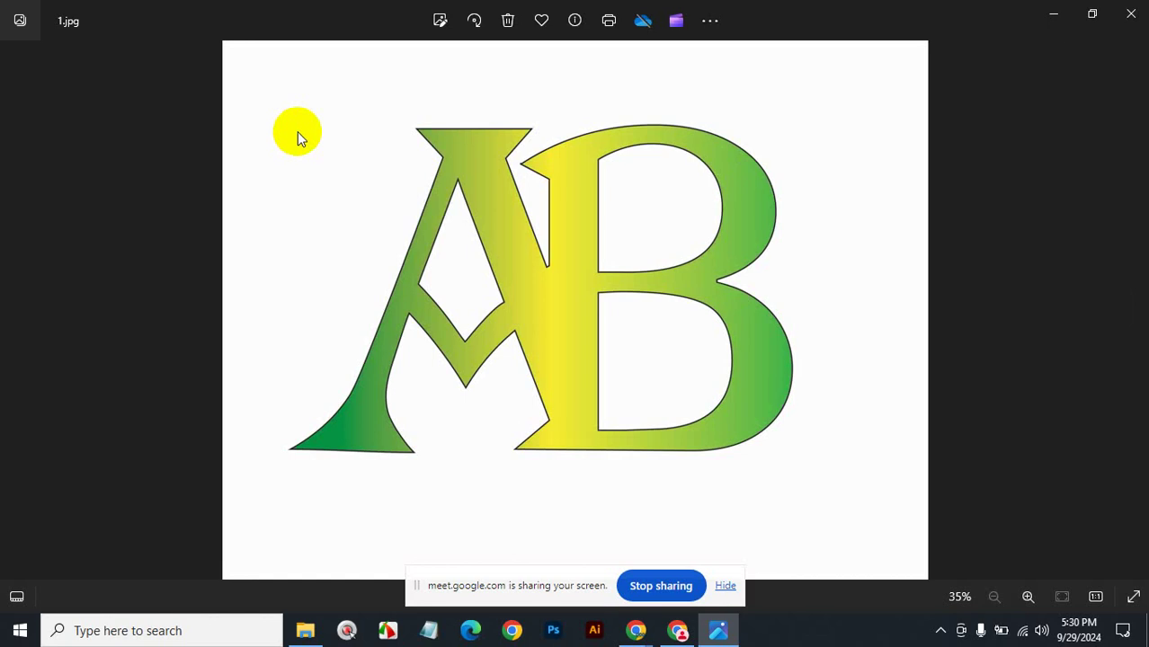
# Page past 9.jpg to Untitled-2.jpg, the magenta AB logo with a diagonal slash.
pyautogui.press('Left')
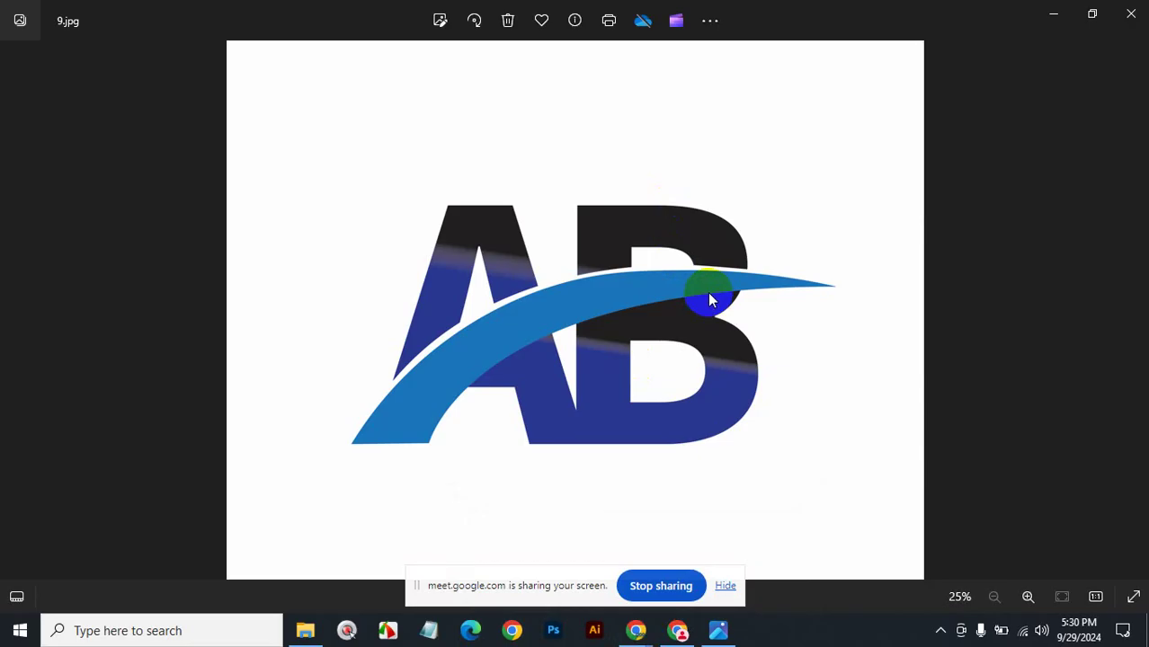
pyautogui.click(1134, 315)
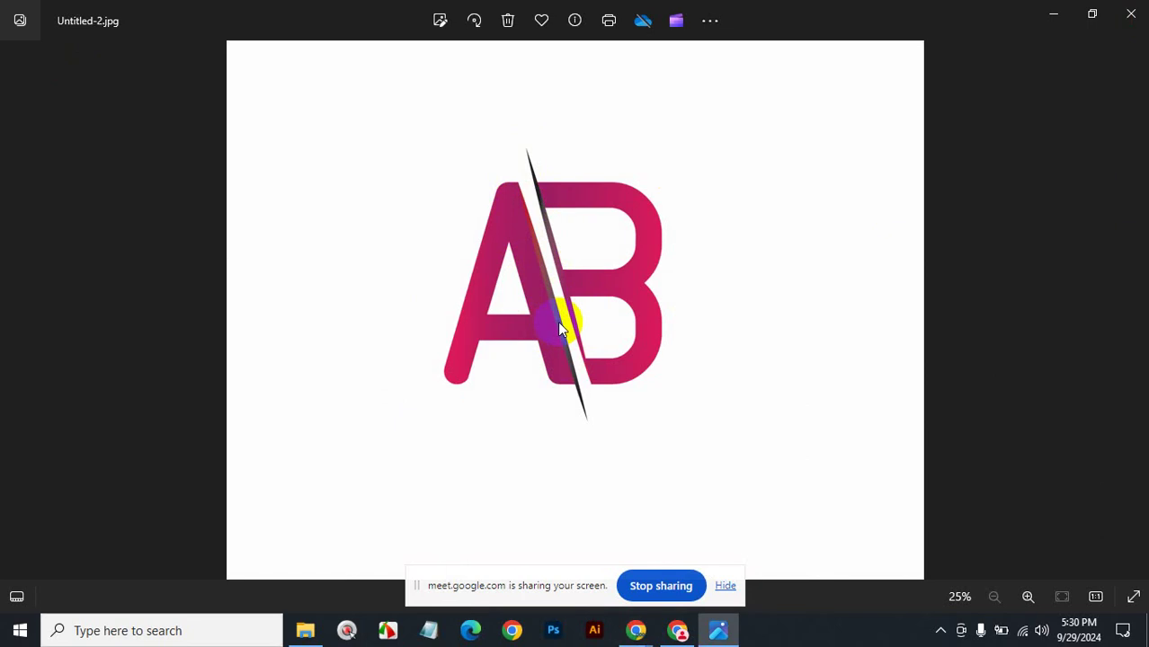
# Advance to Untitled-3.jpg, the light-blue outlined AB logo with brand-name sample.
pyautogui.click(1131, 307)
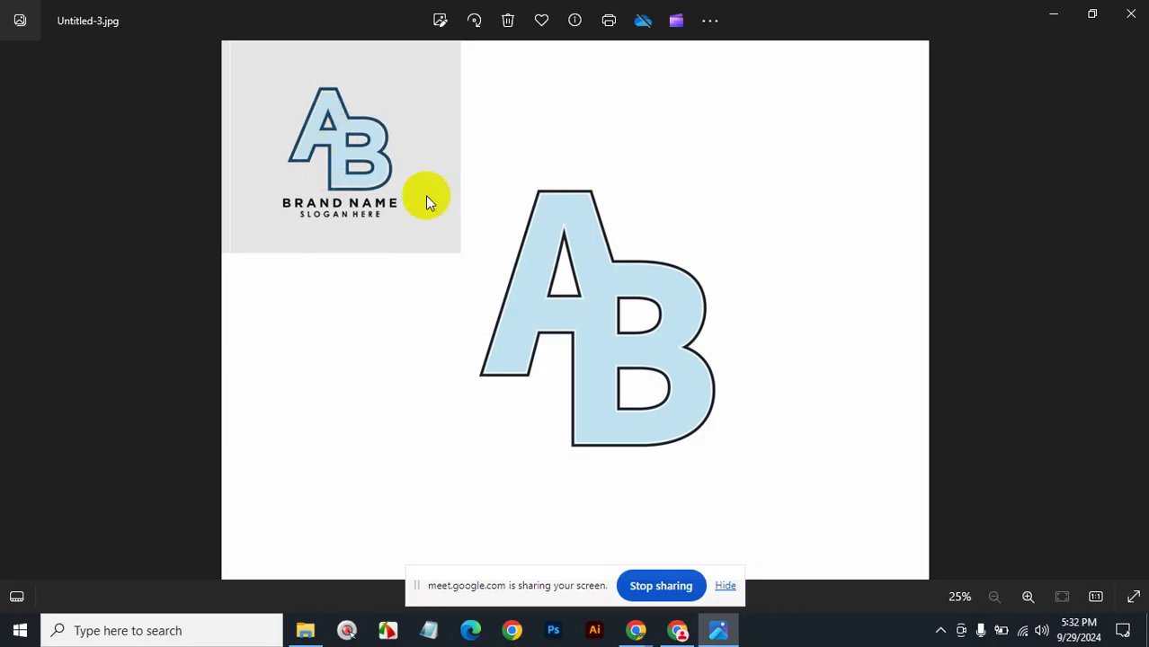
# Step through Untitled-4 to Untitled-8, stopping at Untitled-9.jpg's steel-blue AB with grey swoosh.
pyautogui.click(238, 63)
pyautogui.click(1134, 310)
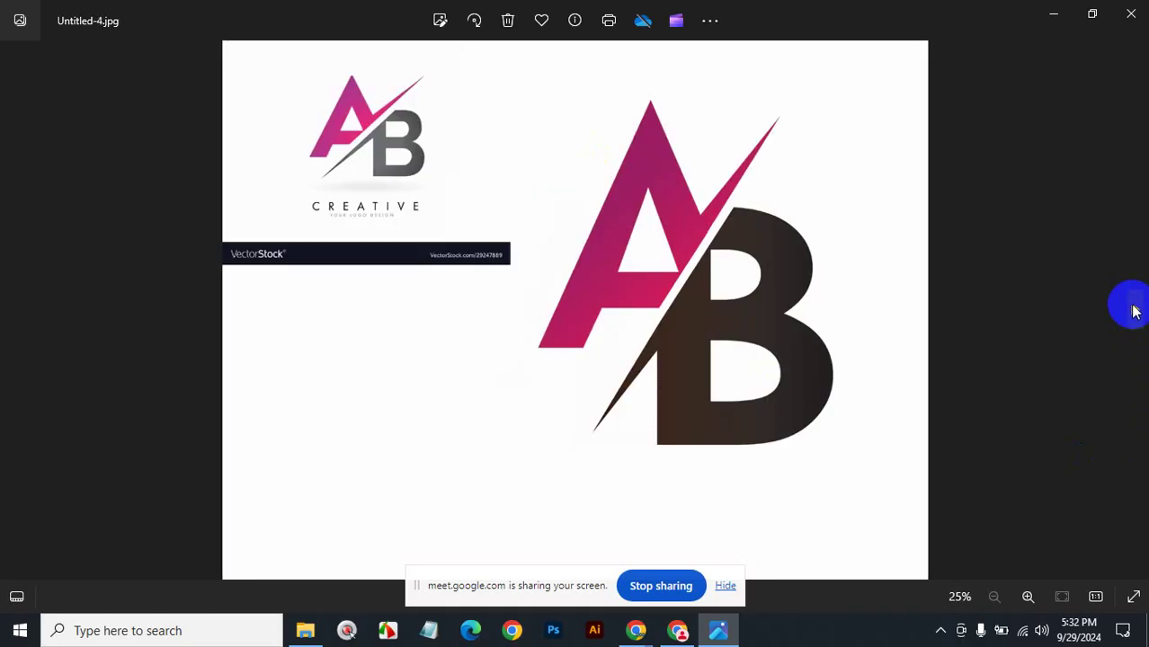
pyautogui.click(1133, 310)
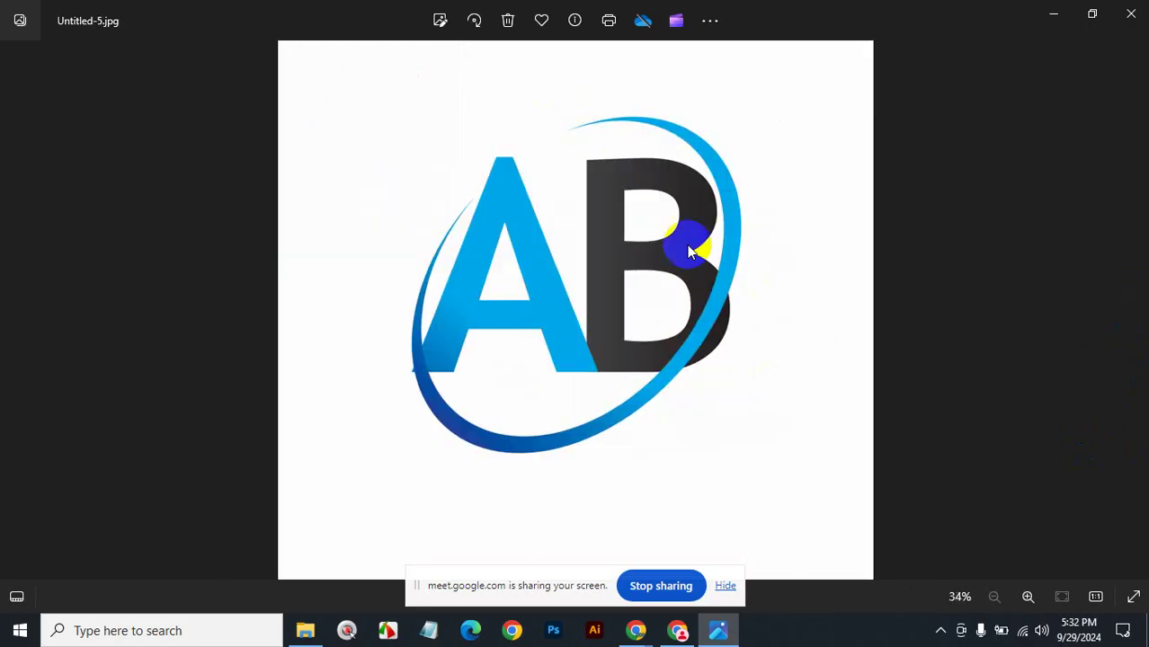
pyautogui.click(1134, 310)
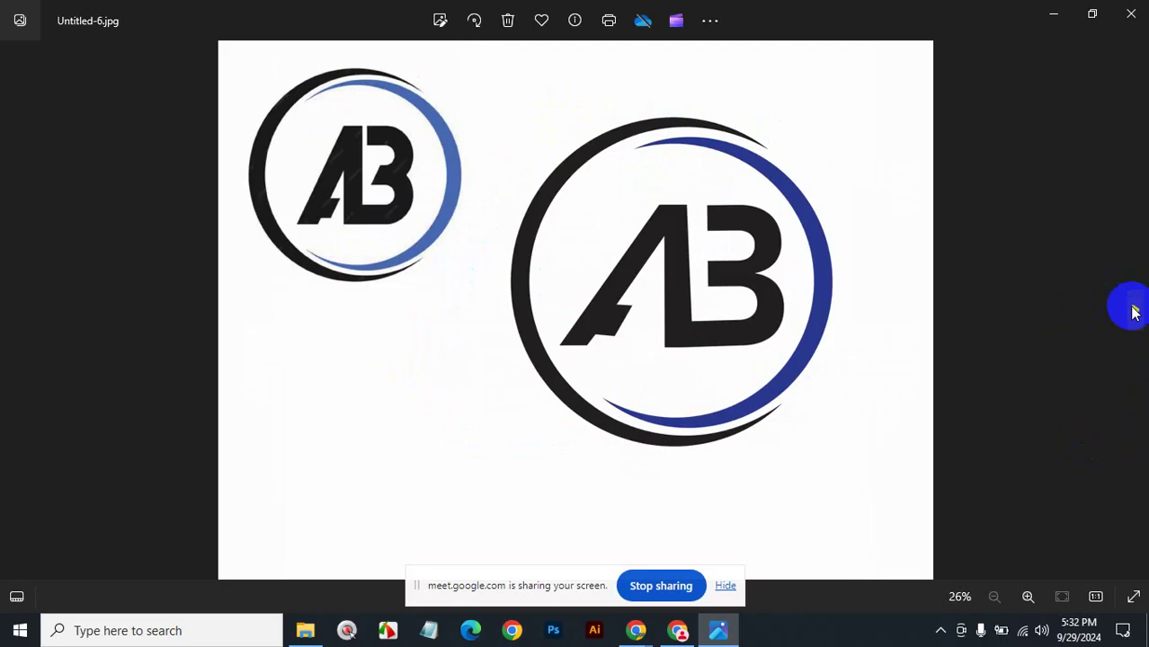
pyautogui.click(1133, 310)
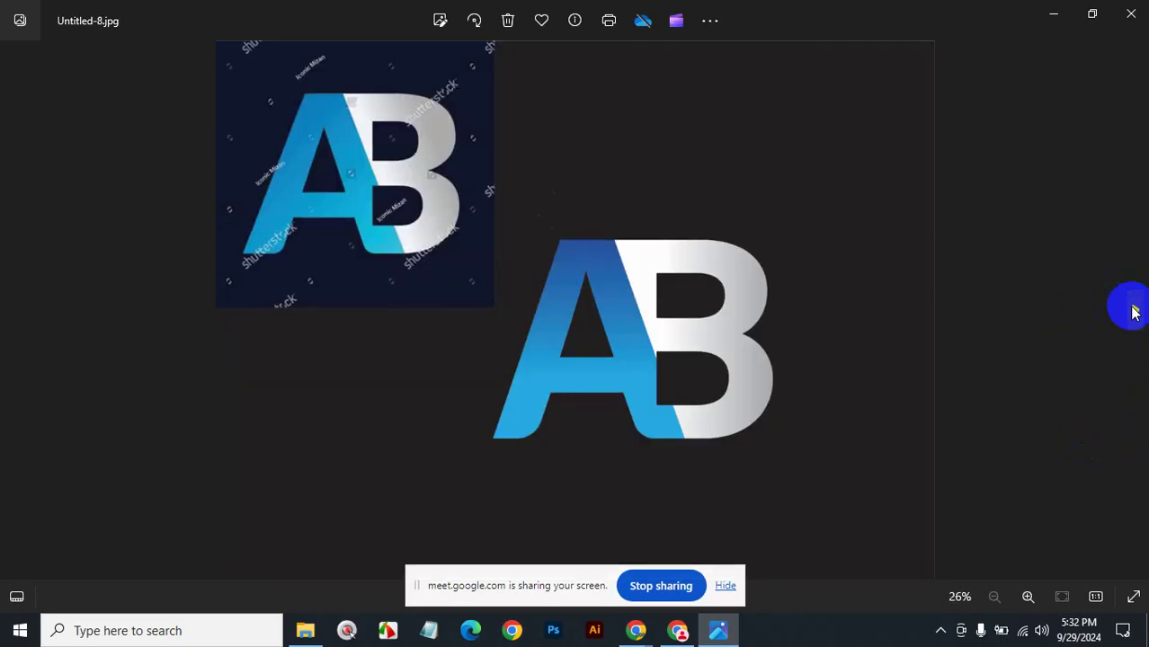
pyautogui.click(1133, 310)
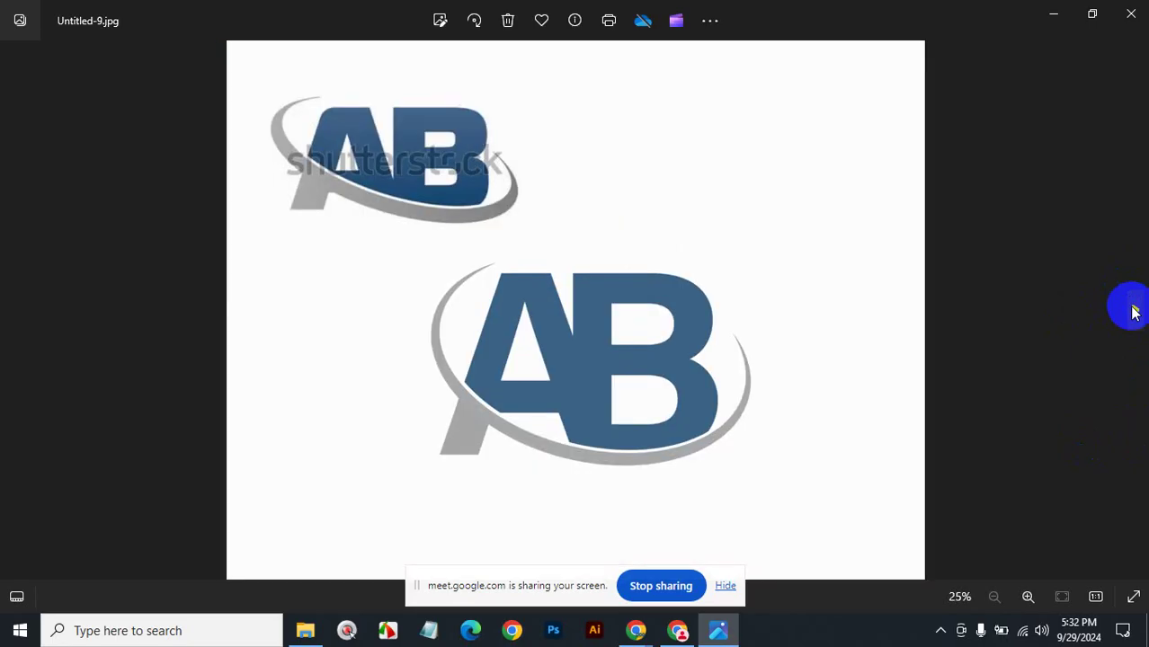
# Advance to Untitled-10.jpg, the dark and blue AB logo.
pyautogui.click(1134, 310)
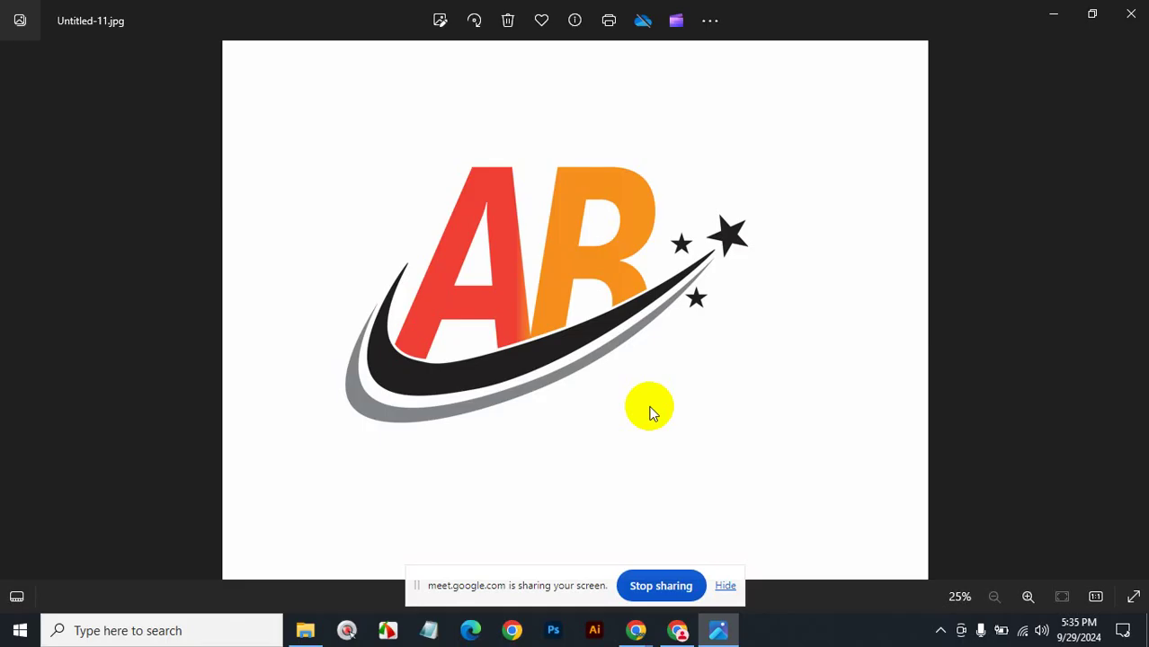
# Close the Photos viewer to return to the HOMEWORK folder.
pyautogui.click(1130, 13)
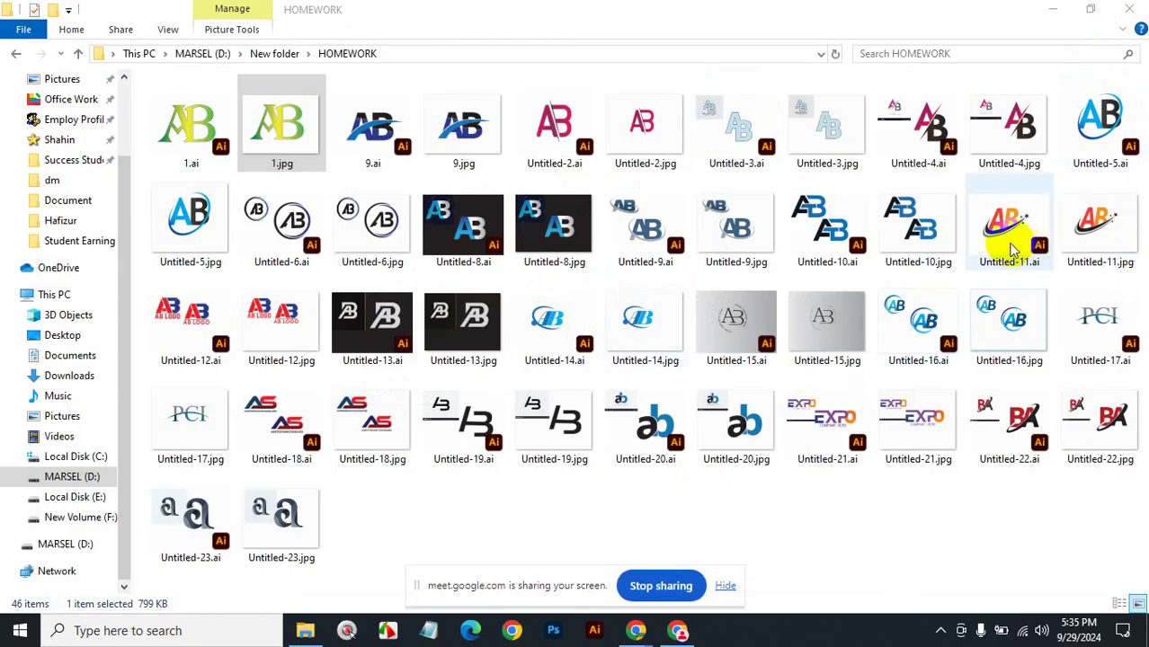
# Select the Untitled-11.ai file in the HOMEWORK folder.
pyautogui.click(1008, 244)
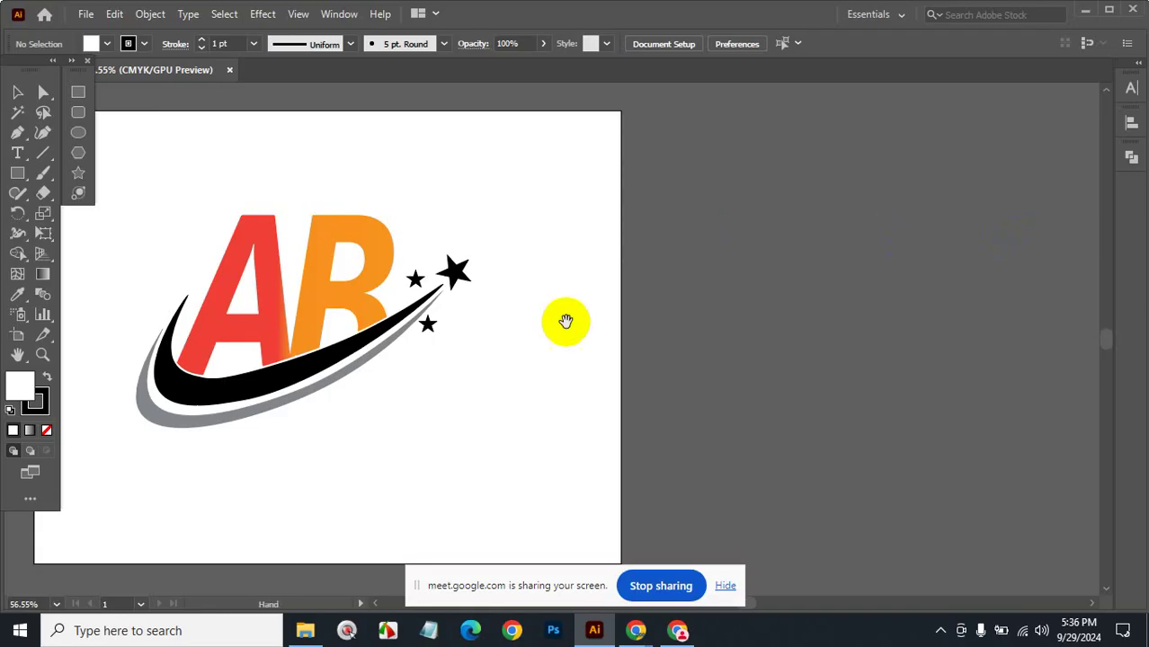
# Move the AR logo to the artboard's upper left and duplicate it to the right.
pyautogui.moveTo(517, 362); pyautogui.dragTo(806, 384)
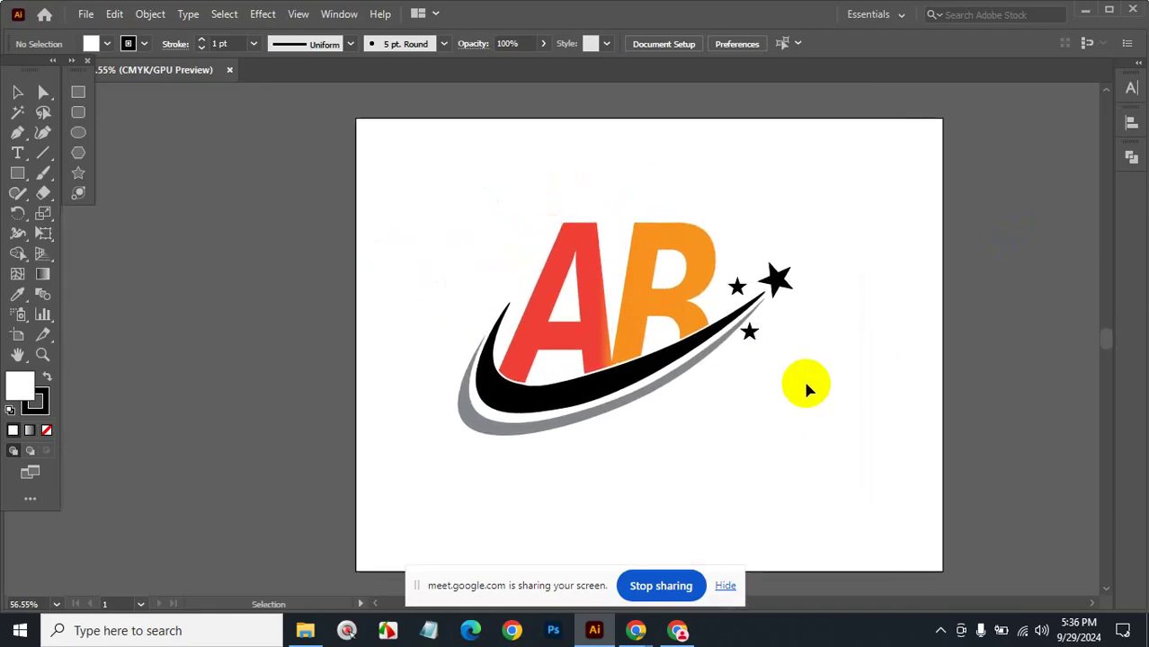
pyautogui.keyDown('ctrl'); pyautogui.click(679, 358); pyautogui.keyUp('ctrl')
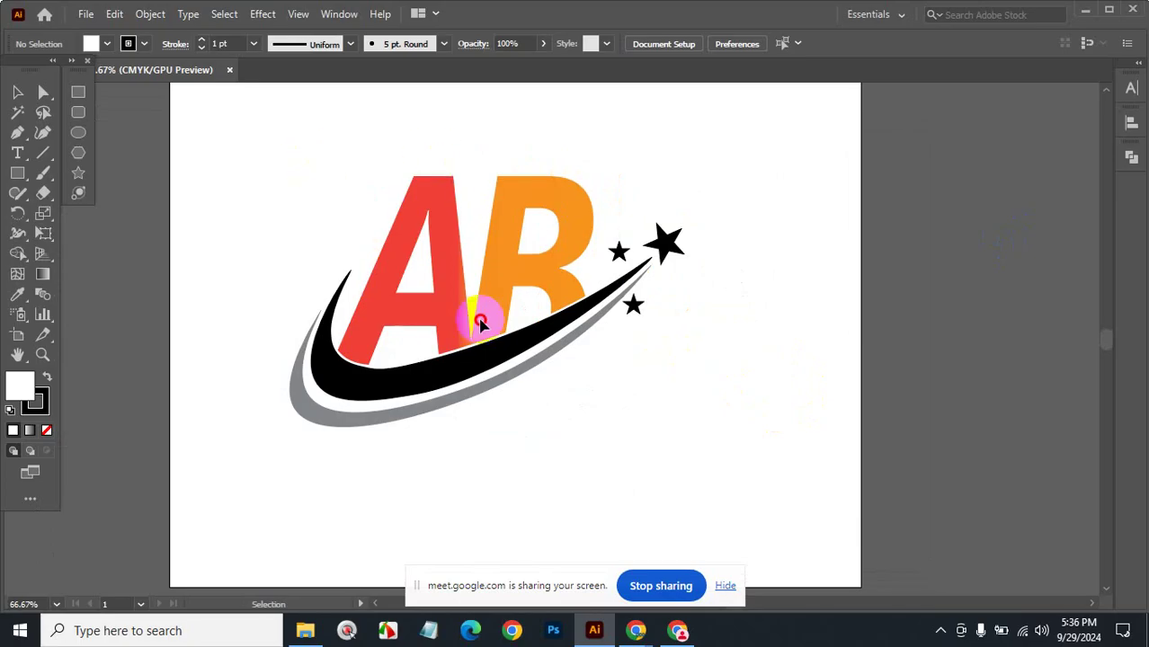
pyautogui.moveTo(665, 454)
pyautogui.mouseDown()
pyautogui.moveTo(659, 186)
pyautogui.moveTo(594, 251)
pyautogui.moveTo(550, 261)
pyautogui.moveTo(235, 263)
pyautogui.mouseUp()
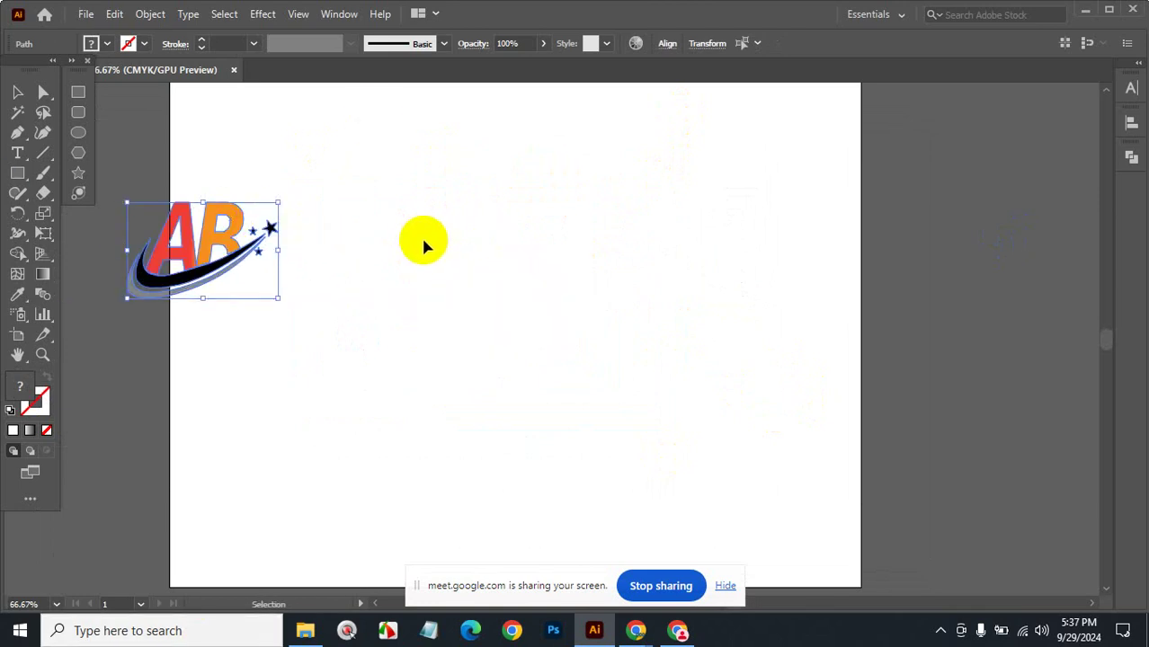
pyautogui.click(173, 184)
pyautogui.click(216, 238)
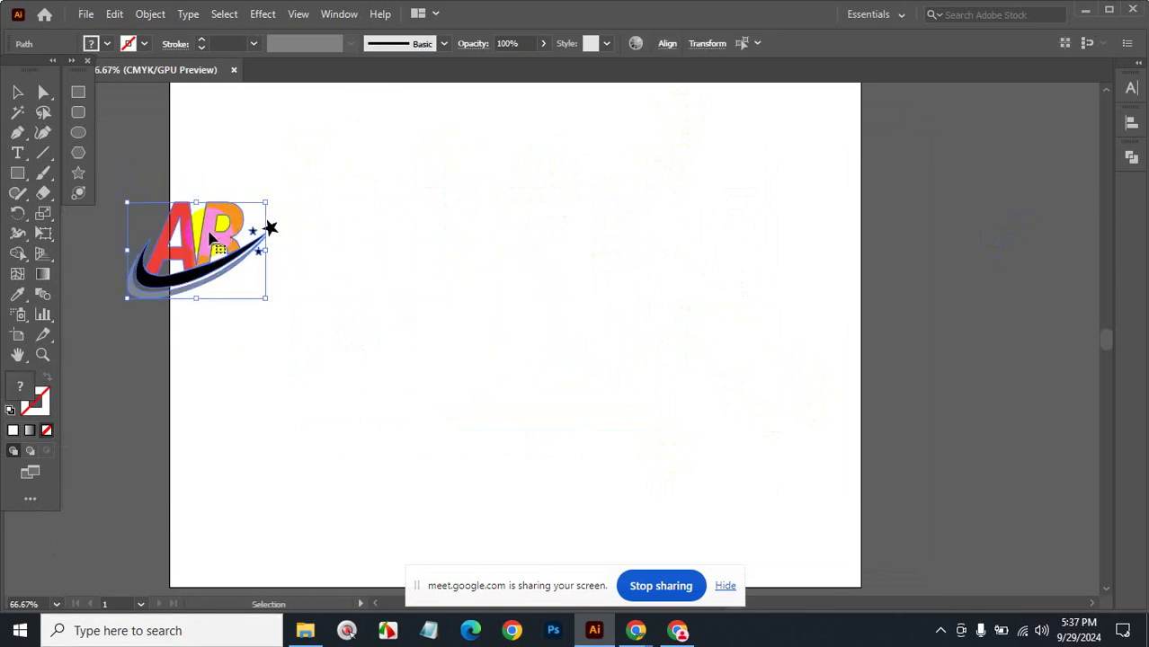
pyautogui.moveTo(438, 289); pyautogui.dragTo(584, 215)
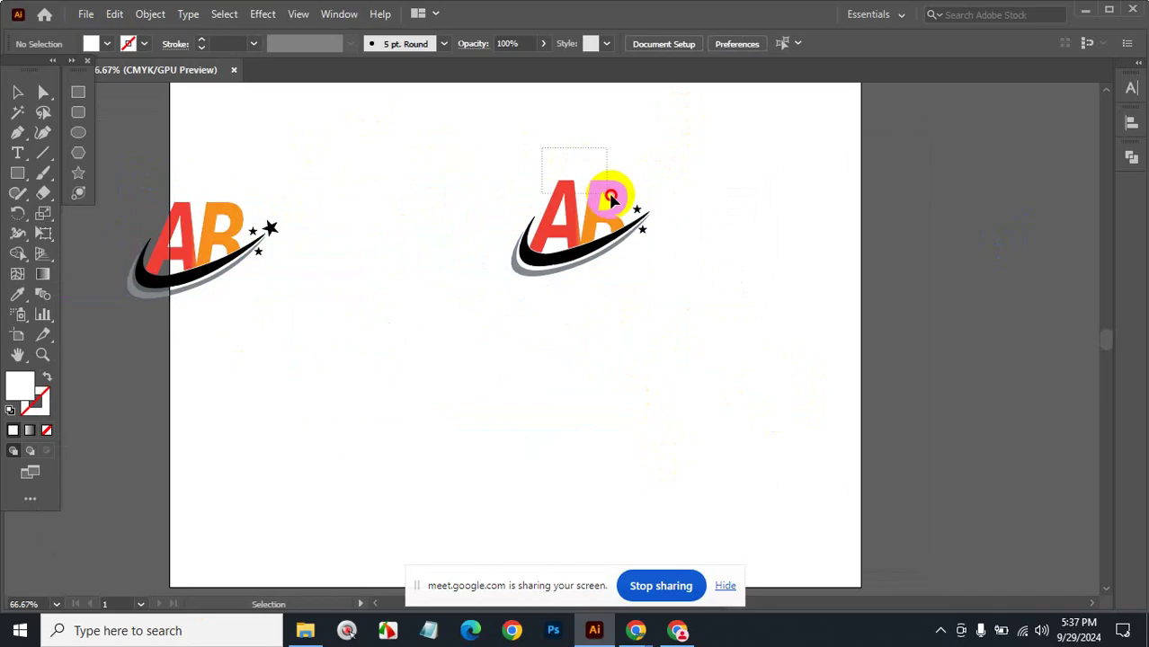
# Delete the letters from the copy and select its two black and grey swoosh paths.
pyautogui.moveTo(548, 148); pyautogui.dragTo(611, 201)
pyautogui.press('Delete')
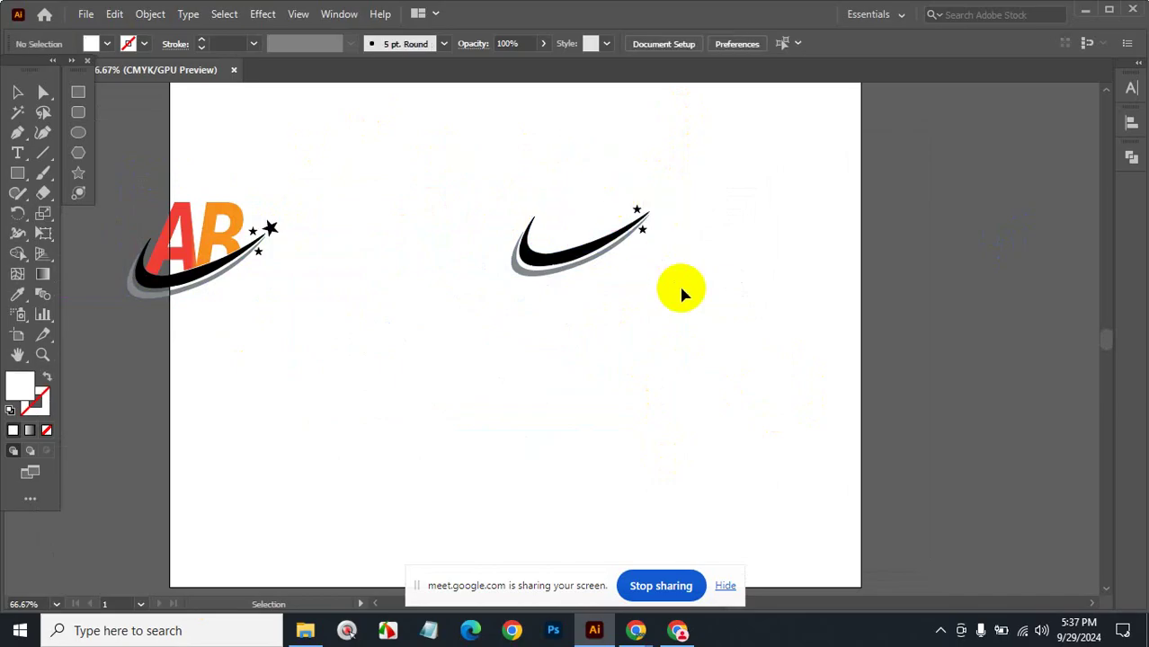
pyautogui.keyDown('ctrl'); pyautogui.click(569, 252); pyautogui.keyUp('ctrl')
pyautogui.keyDown('ctrl'); pyautogui.click(584, 285); pyautogui.keyUp('ctrl')
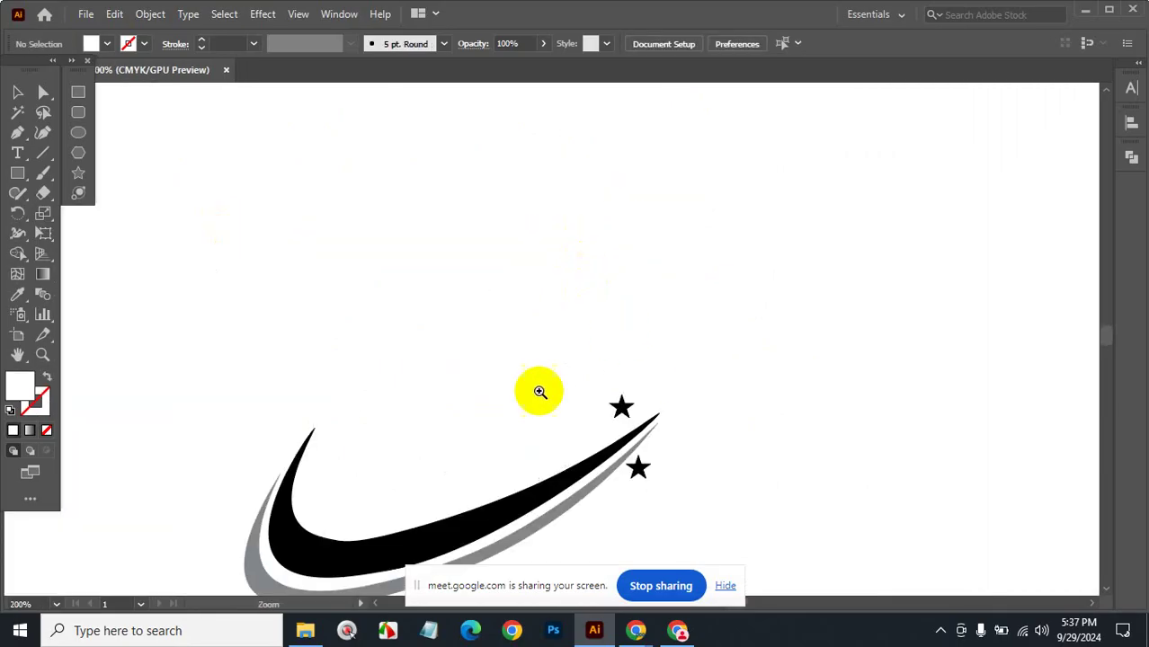
pyautogui.moveTo(538, 390); pyautogui.dragTo(552, 247)
pyautogui.moveTo(669, 250); pyautogui.dragTo(655, 193)
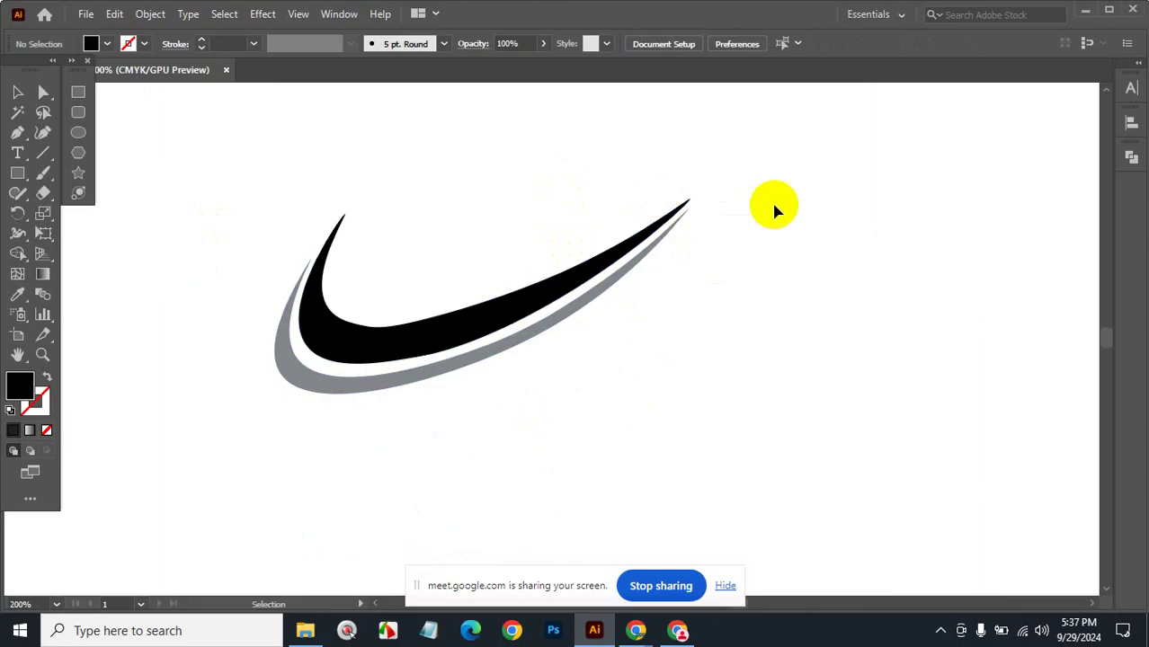
pyautogui.moveTo(562, 390); pyautogui.dragTo(451, 237)
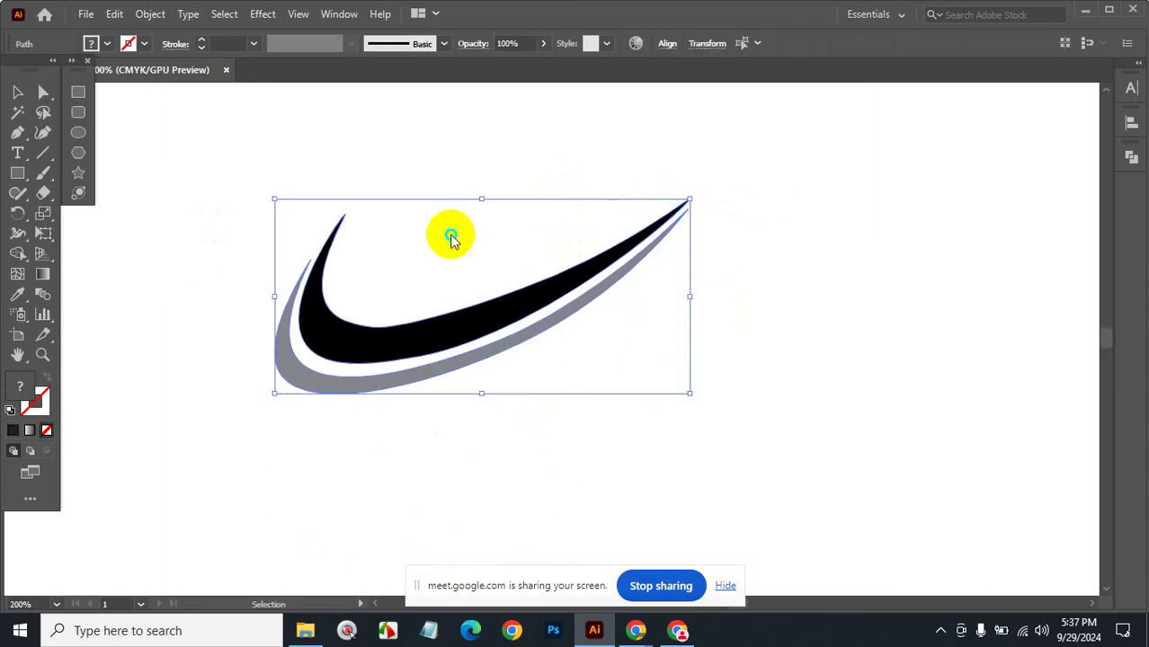
# Make a mirrored copy of the swoosh with Transform > Reflect across the vertical axis.
pyautogui.rightClick(451, 238)
pyautogui.moveTo(504, 503)
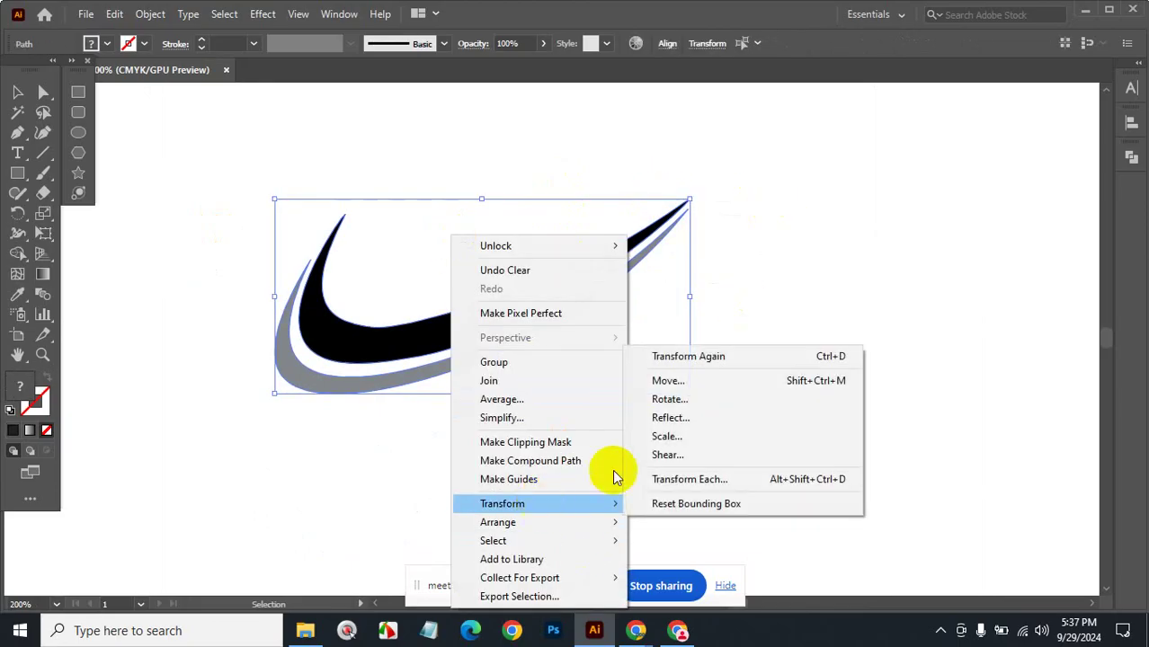
pyautogui.click(685, 417)
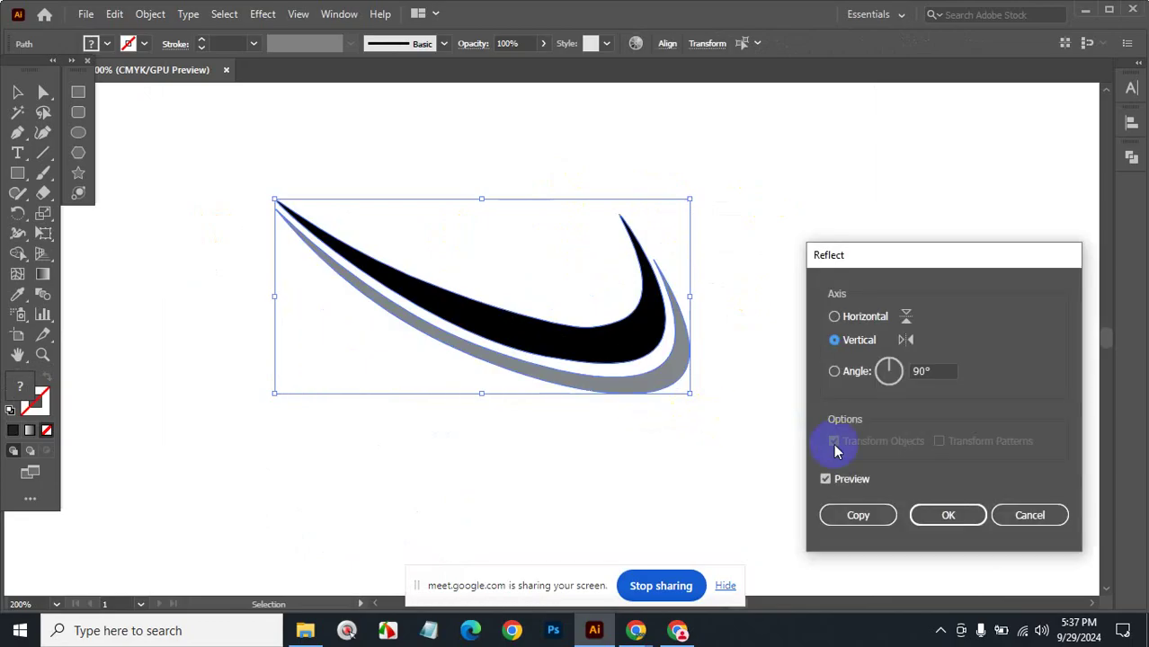
pyautogui.click(858, 515)
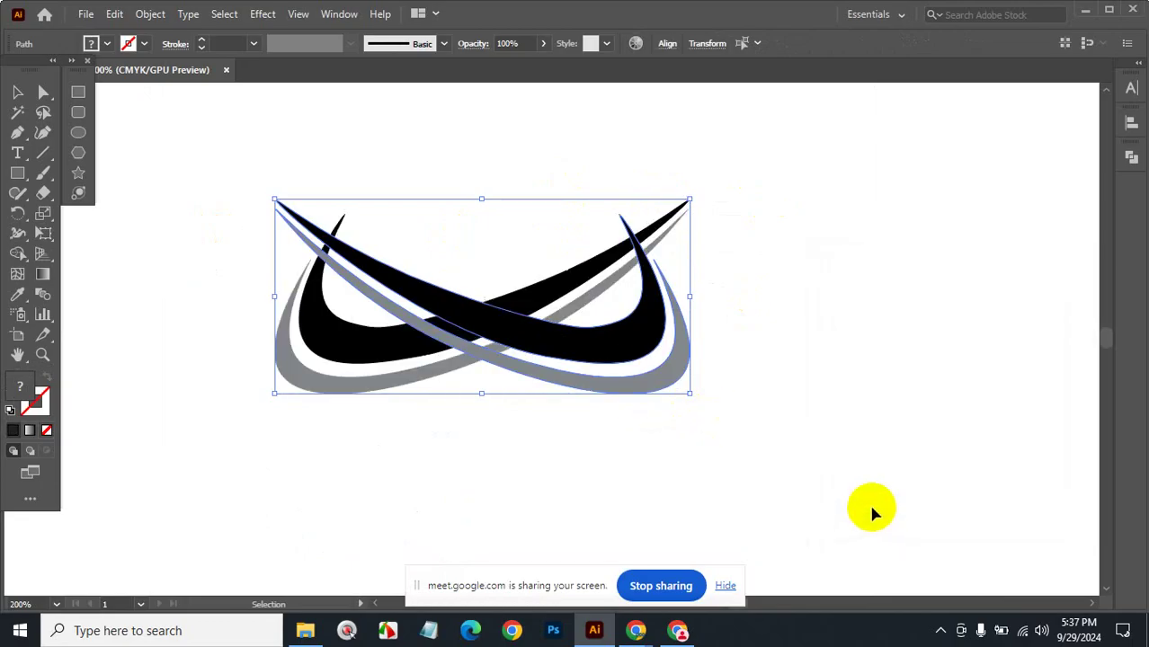
# Reflect the swoosh copy across the horizontal axis.
pyautogui.rightClick(615, 300)
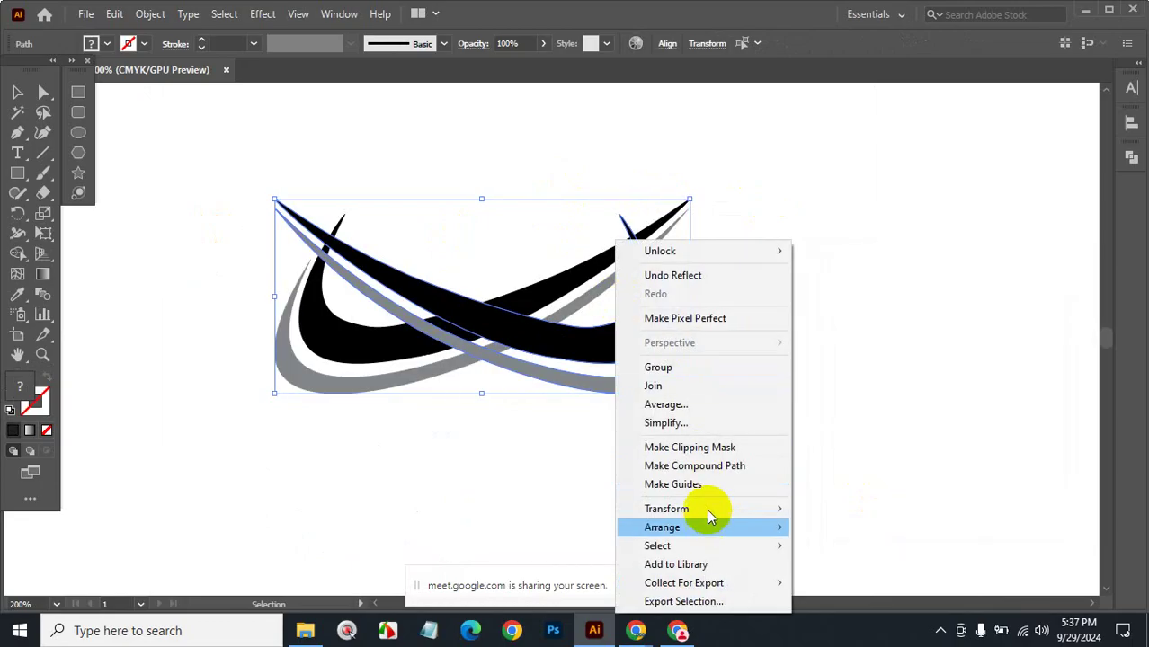
pyautogui.click(849, 424)
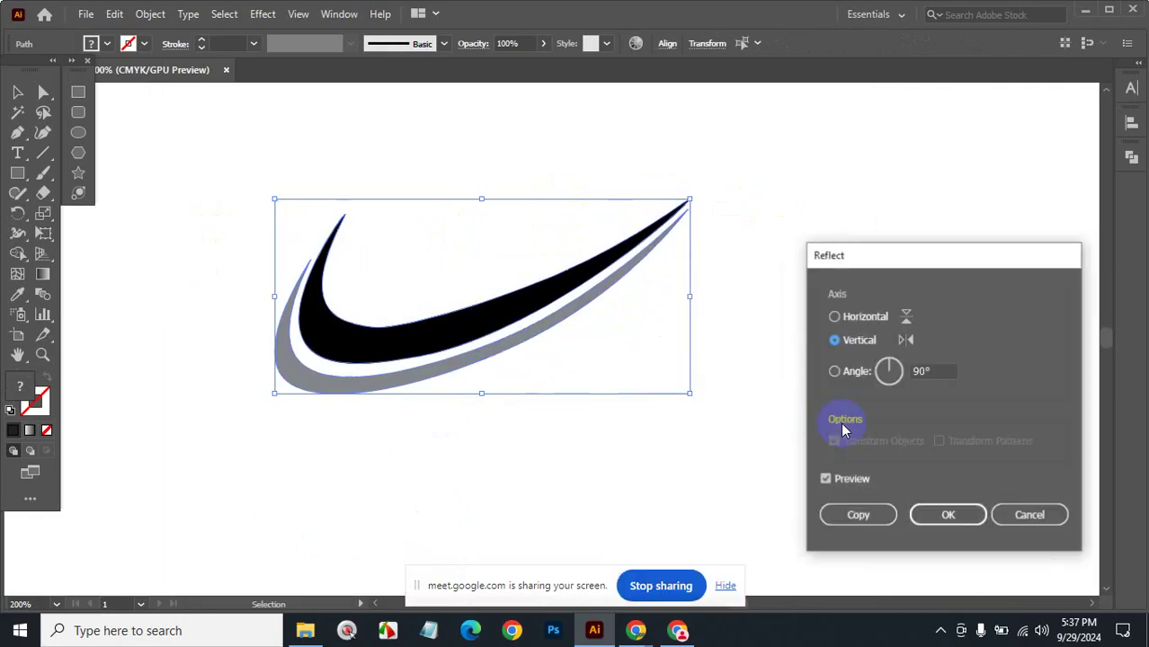
pyautogui.click(835, 317)
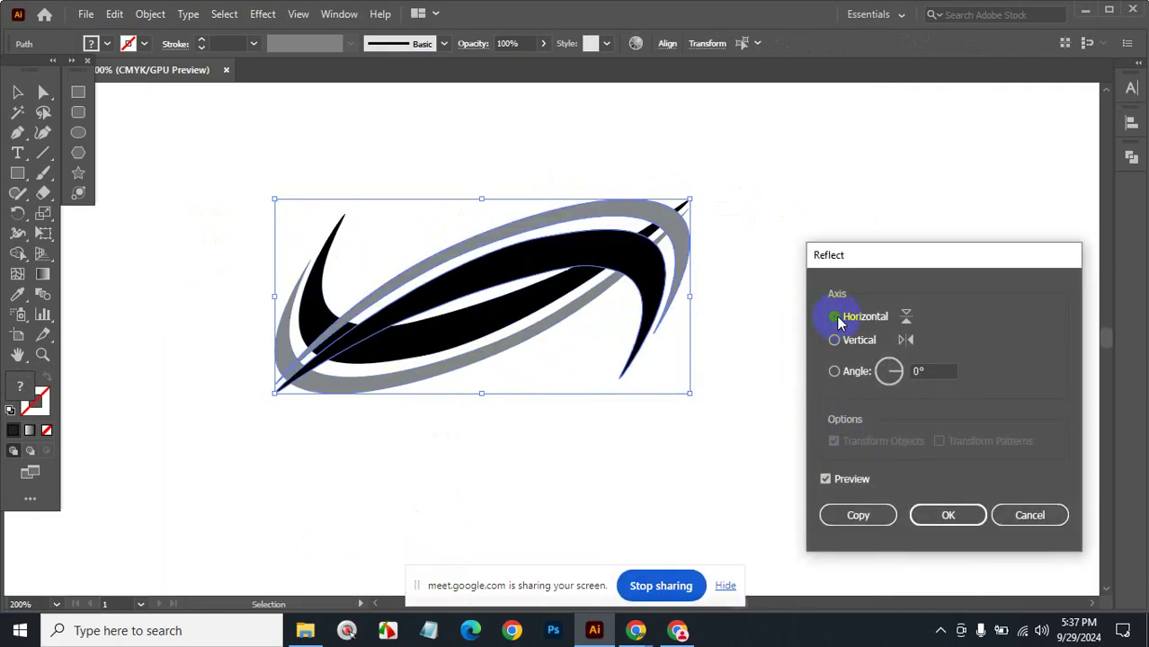
pyautogui.click(935, 515)
# Move the flipped black and grey swoosh upward above the original.
pyautogui.click(800, 452)
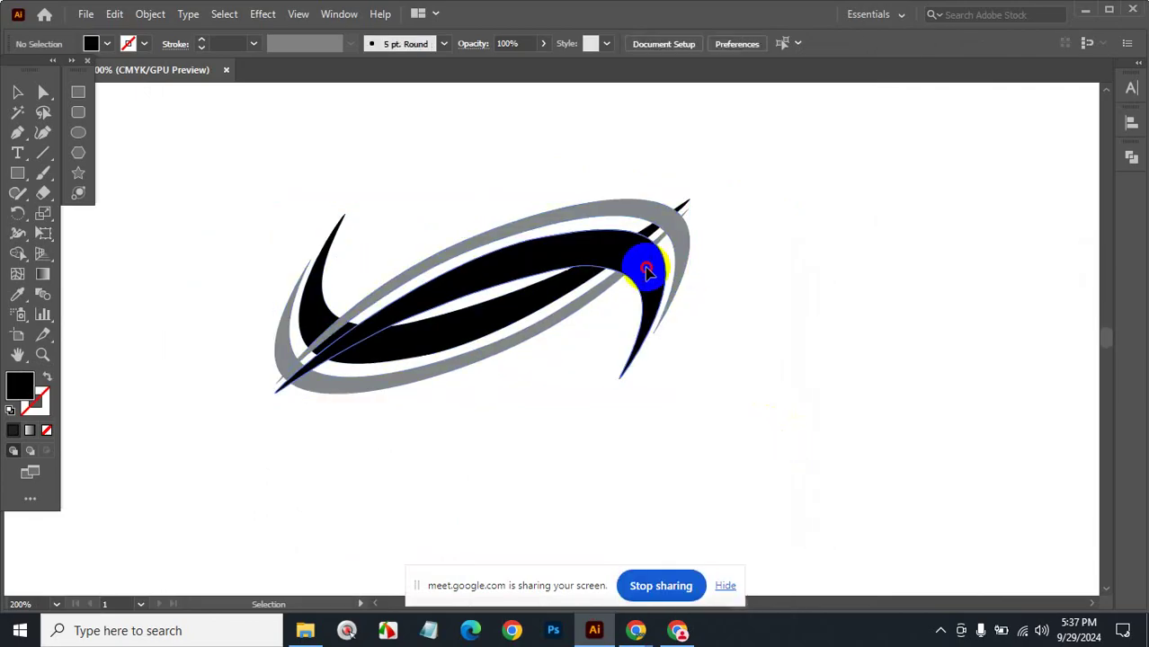
pyautogui.moveTo(647, 270); pyautogui.dragTo(641, 144)
pyautogui.hotkey('ctrl', 'z')
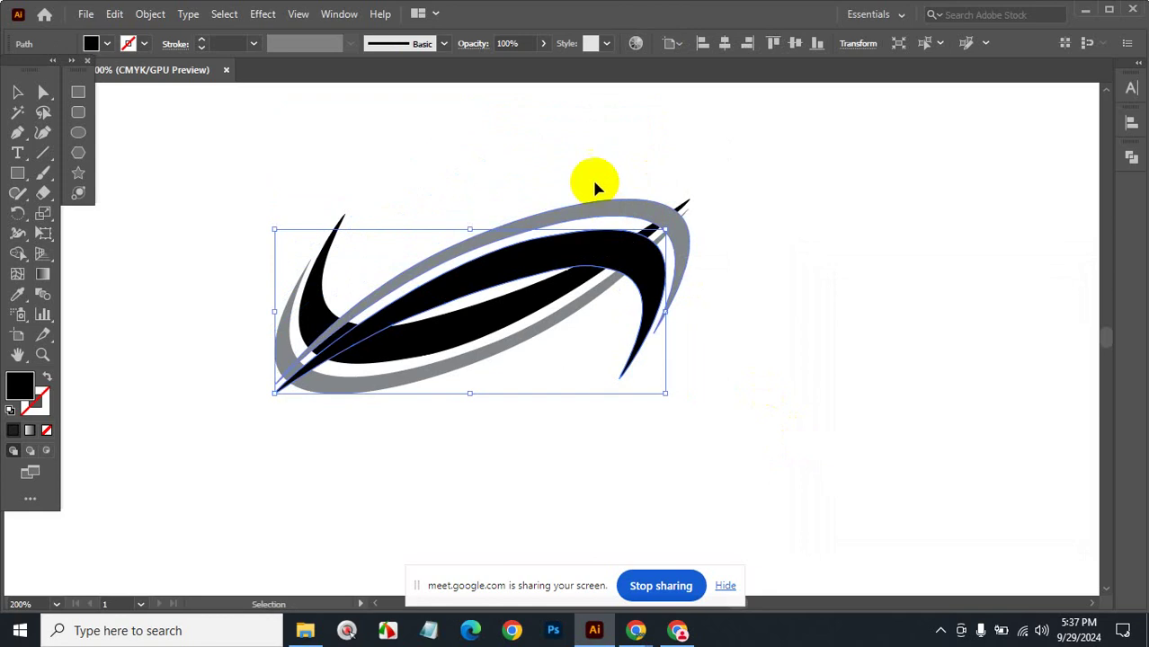
pyautogui.moveTo(586, 241)
pyautogui.mouseDown()
pyautogui.moveTo(584, 110)
pyautogui.moveTo(602, 101)
pyautogui.mouseUp()
# Drop the flipped swoosh in place and zoom the view to 150% on the emblem.
pyautogui.click(805, 276)
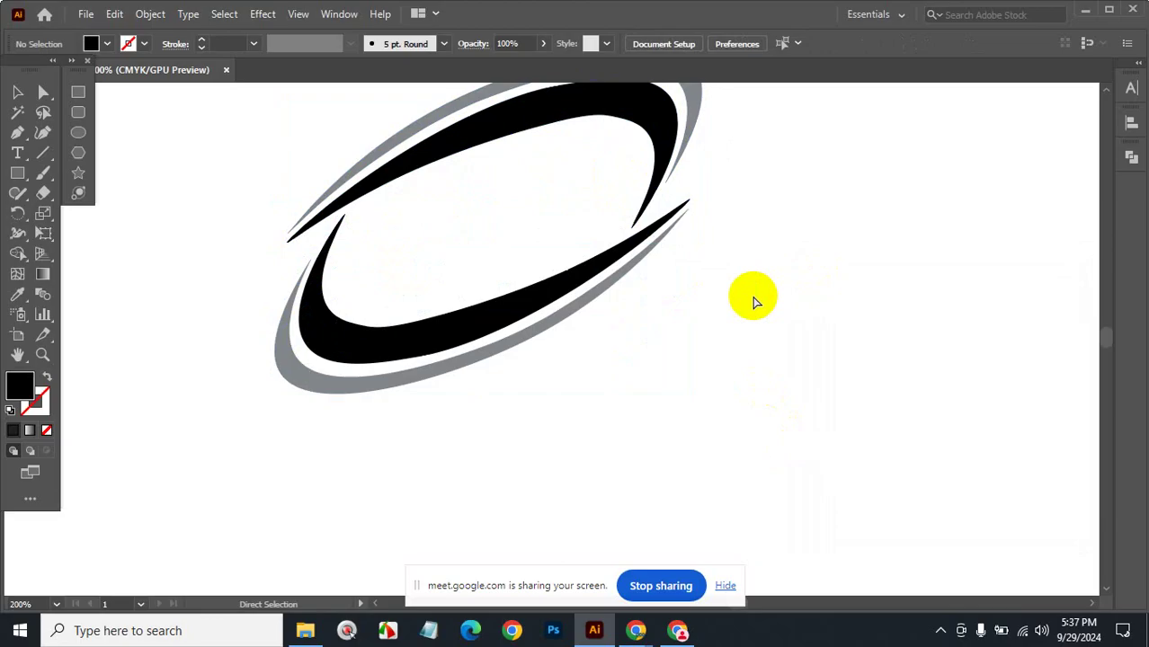
pyautogui.press('z')
pyautogui.keyDown('alt'); pyautogui.click(593, 306); pyautogui.keyUp('alt')
pyautogui.keyDown('alt'); pyautogui.click(539, 342); pyautogui.keyUp('alt')
pyautogui.click(505, 349)
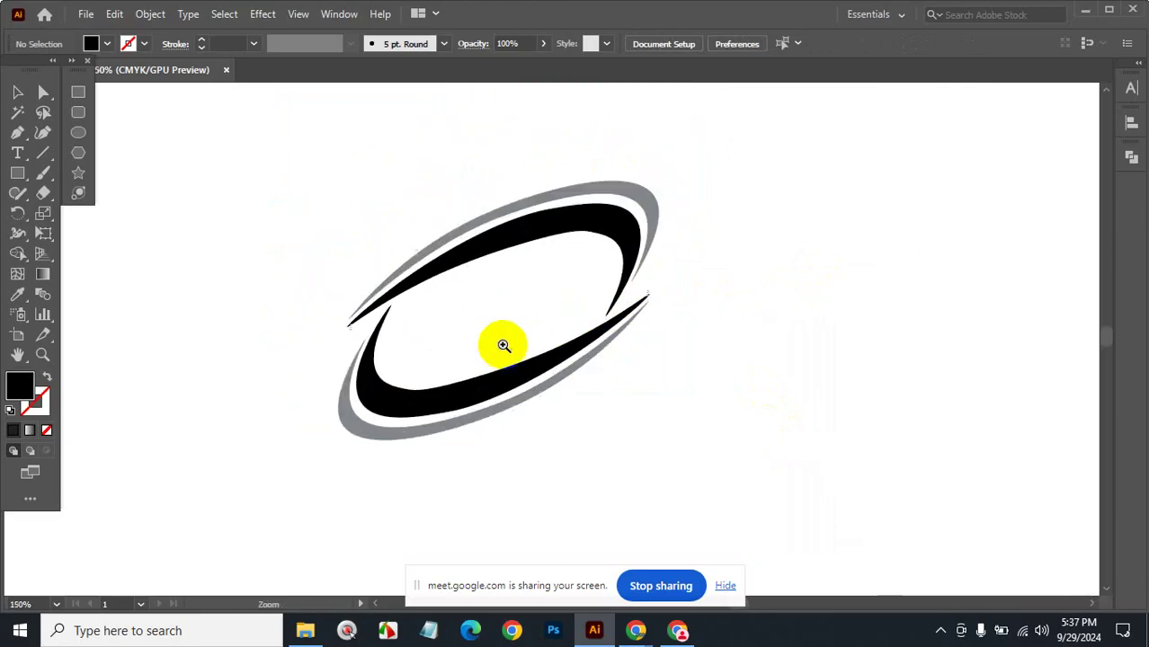
# Rotate the upper swoosh around its centre and enlarge it from its corner.
pyautogui.press('v')
pyautogui.click(615, 256)
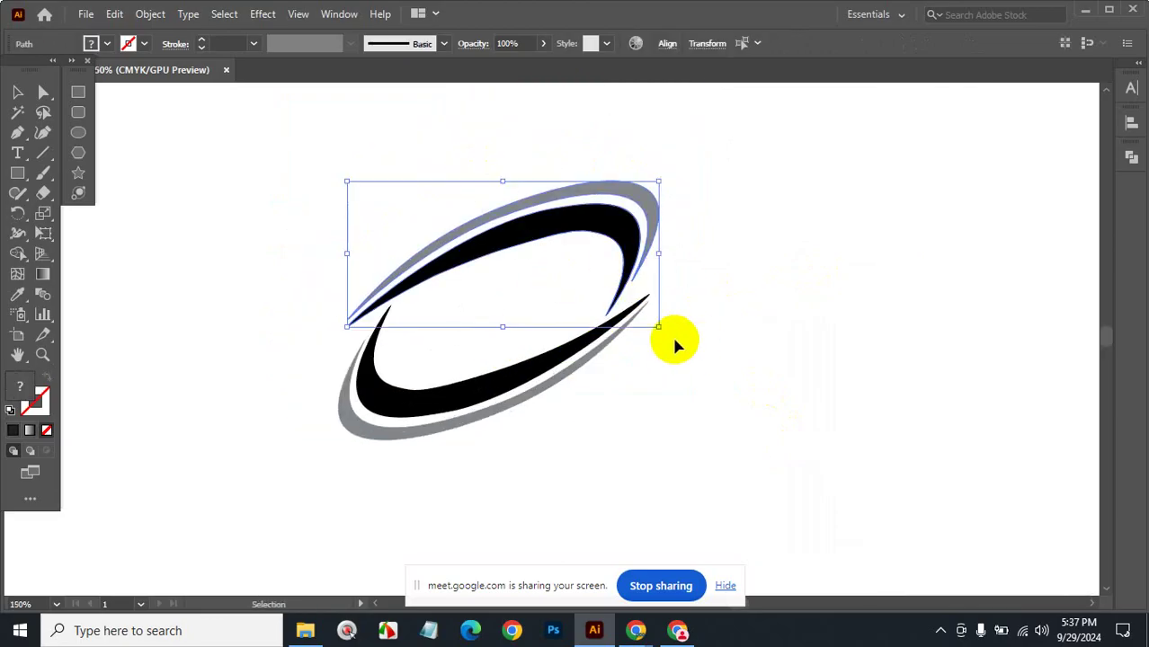
pyautogui.moveTo(665, 333)
pyautogui.mouseDown()
pyautogui.moveTo(682, 309)
pyautogui.moveTo(662, 301)
pyautogui.mouseUp()
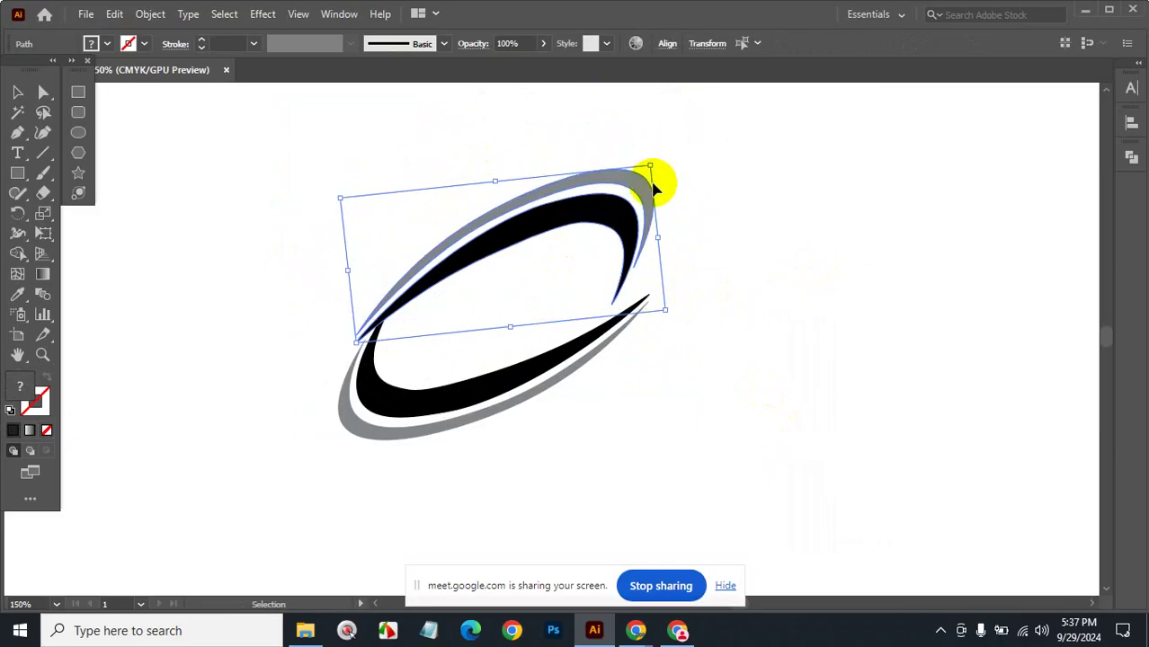
pyautogui.moveTo(650, 166); pyautogui.dragTo(662, 158)
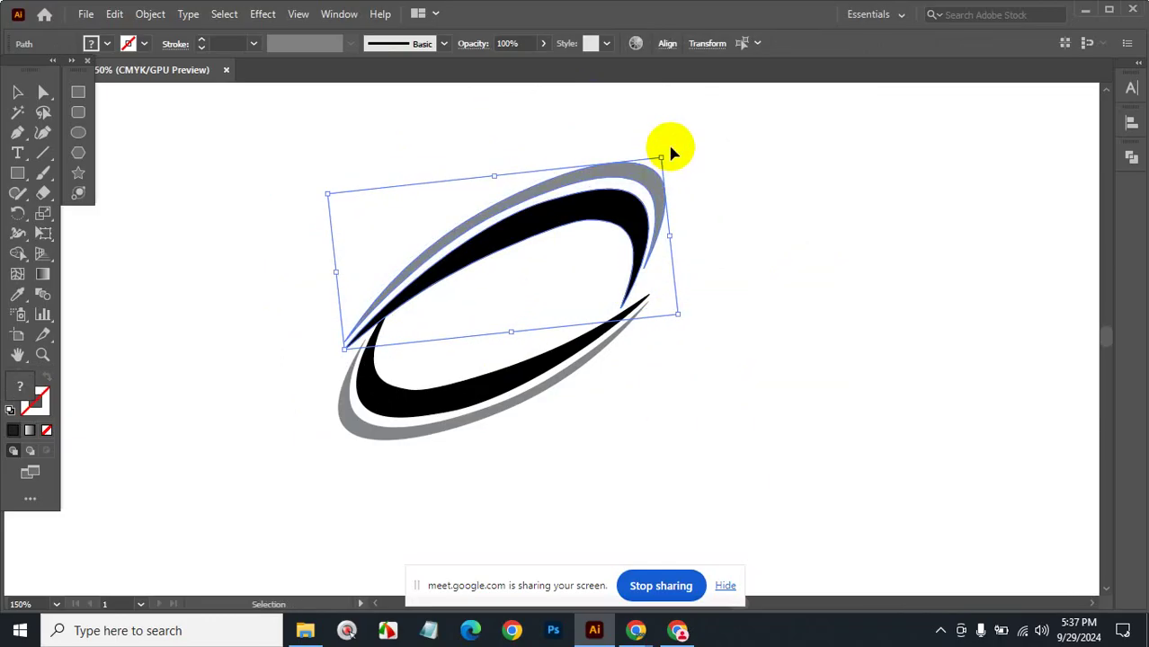
pyautogui.click(666, 159)
# Tilt the upper swoosh to match the oval and position it above the lower one.
pyautogui.click(572, 253)
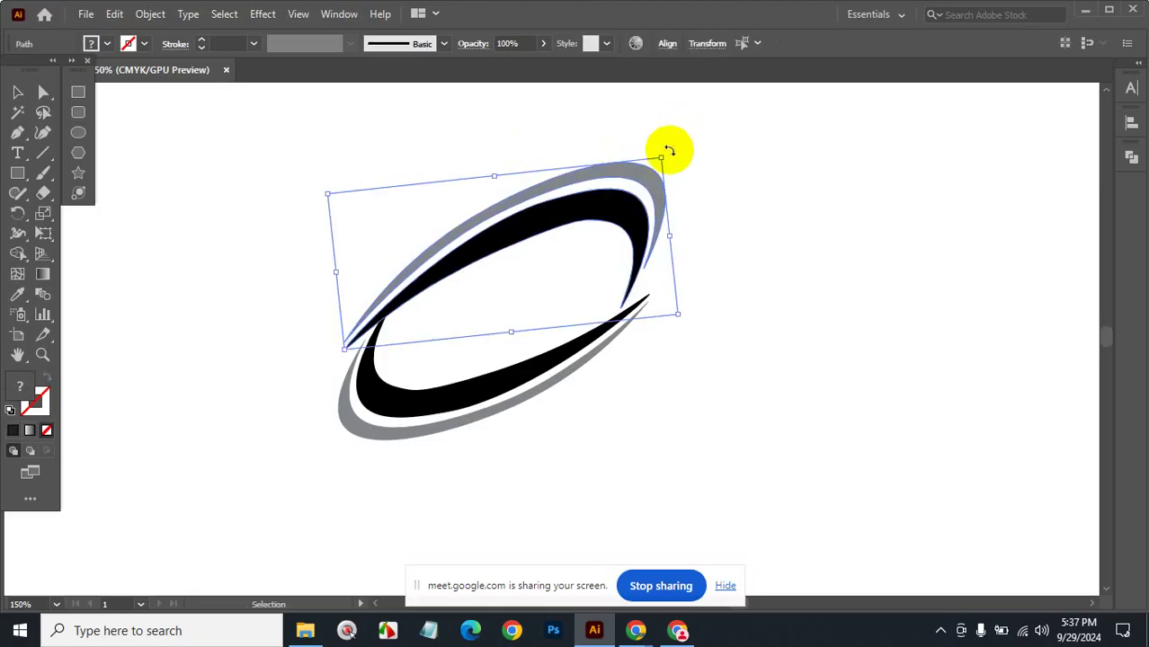
pyautogui.moveTo(665, 149); pyautogui.dragTo(683, 159)
pyautogui.moveTo(633, 221); pyautogui.dragTo(642, 206)
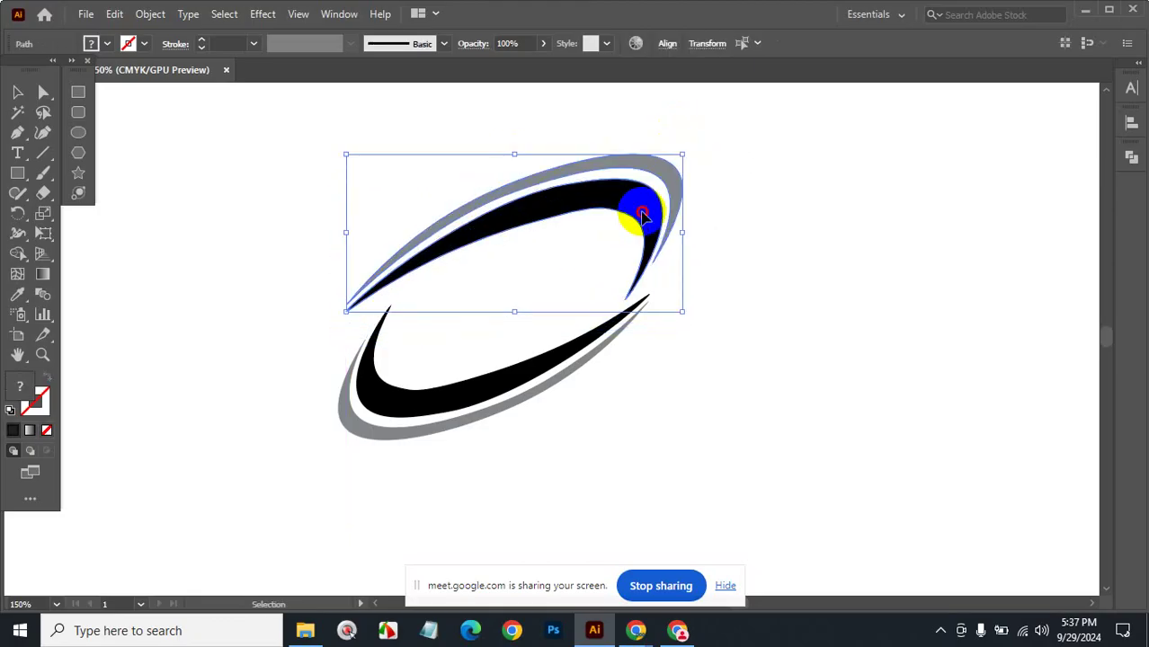
pyautogui.click(774, 335)
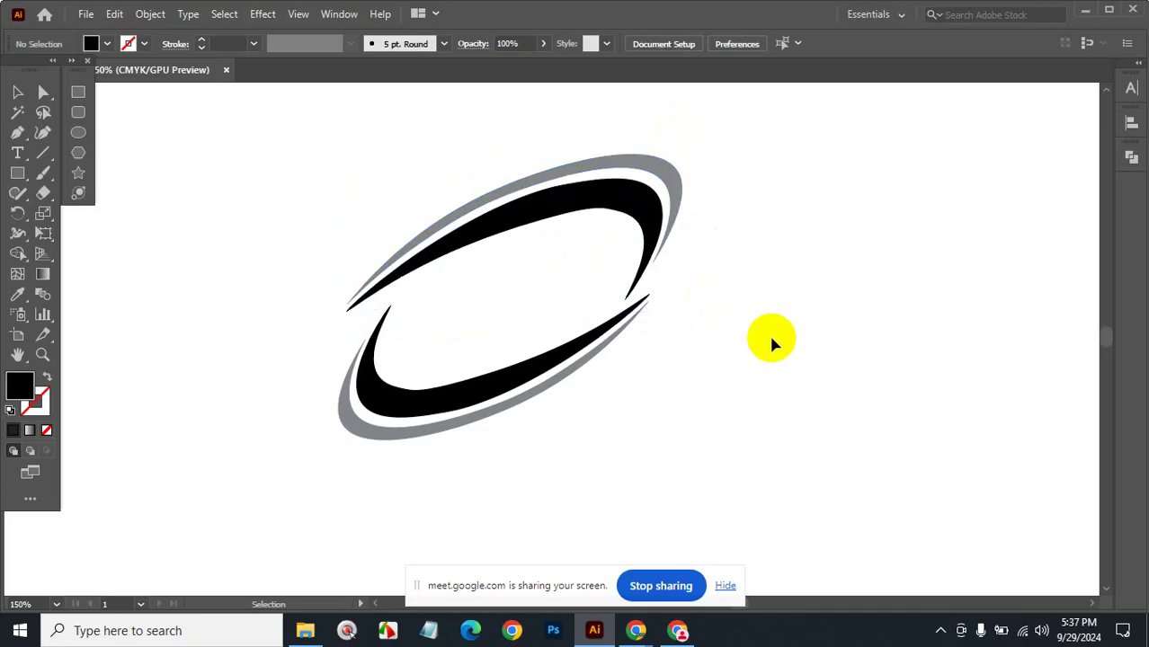
# Move the lower swoosh down and to the left to complete the tilted oval ring.
pyautogui.click(586, 347)
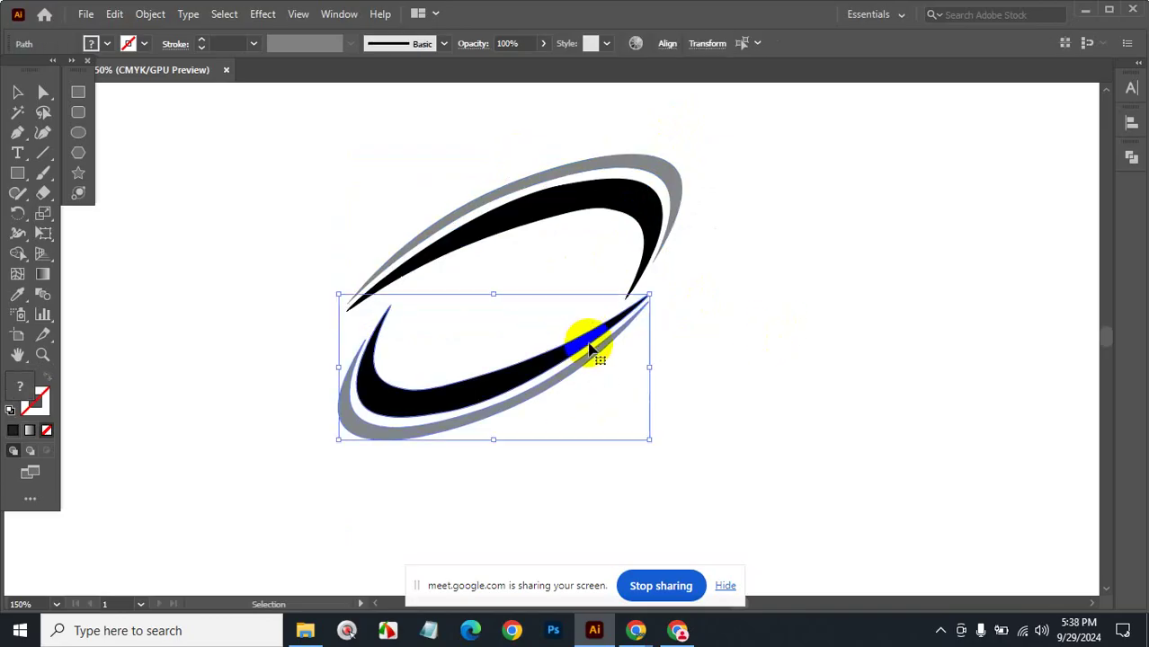
pyautogui.moveTo(586, 347); pyautogui.dragTo(560, 374)
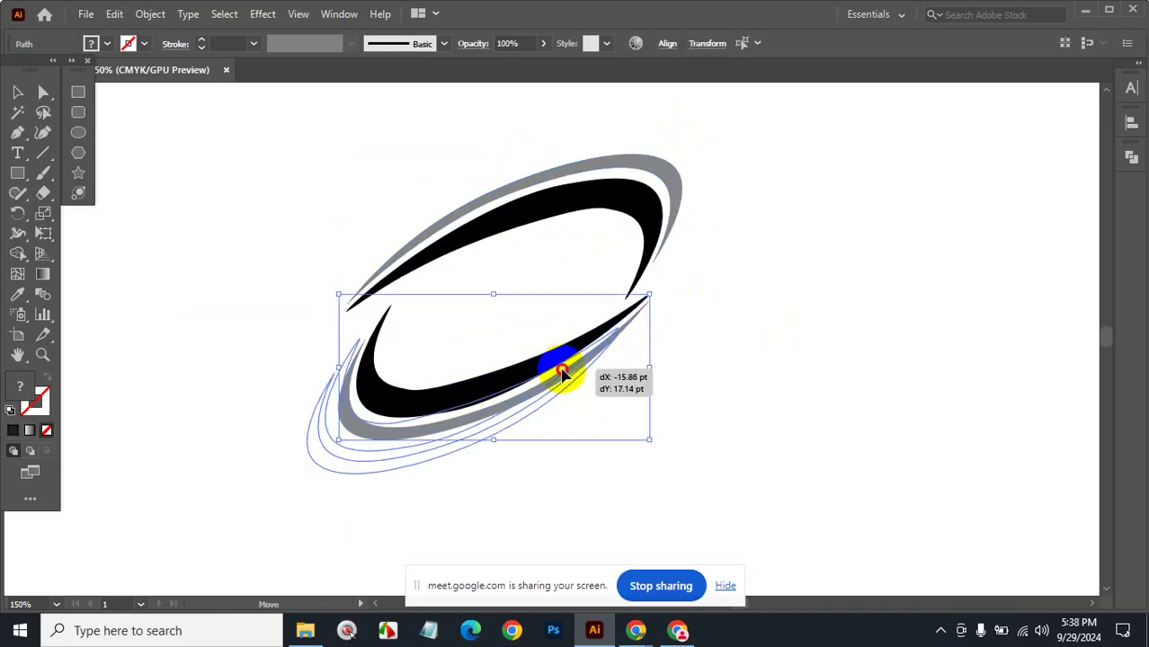
pyautogui.click(709, 315)
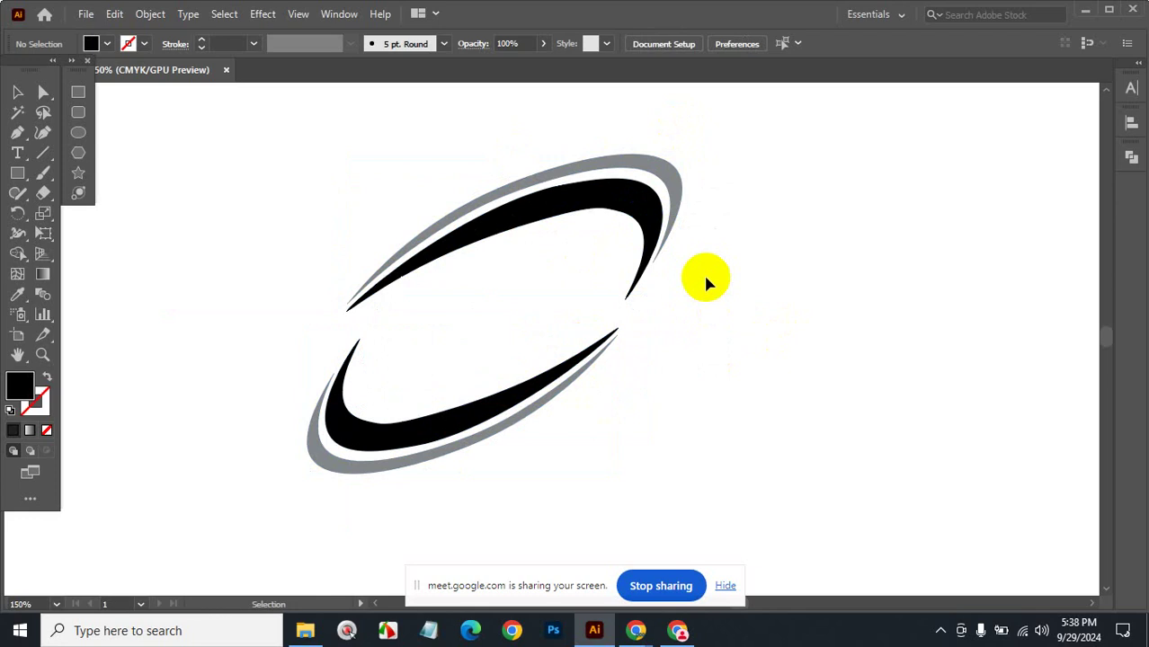
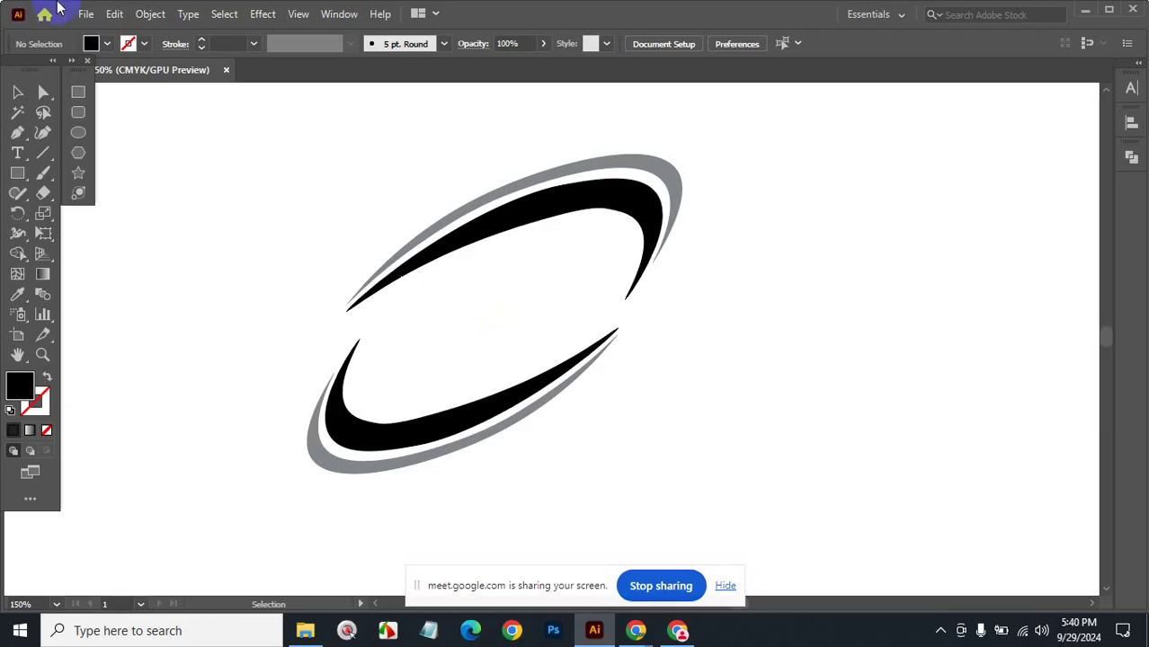
# Zoom out to 66.67% and move the swoosh ring emblem toward the lower left of the artboard.
pyautogui.click(17, 152)
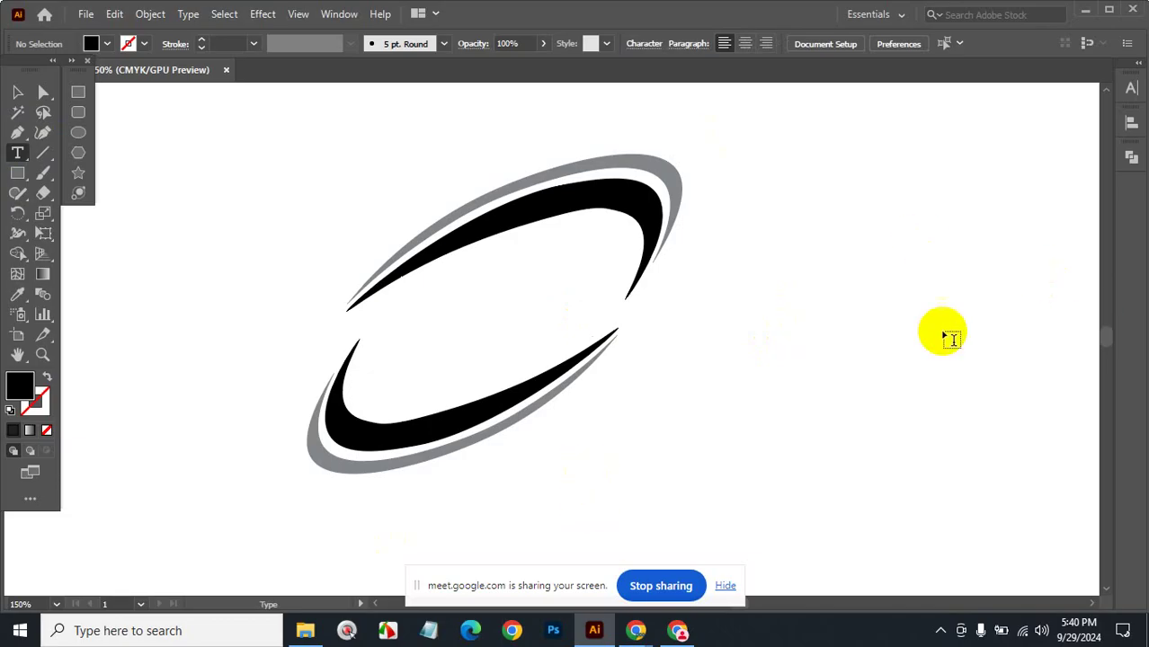
pyautogui.click(17, 91)
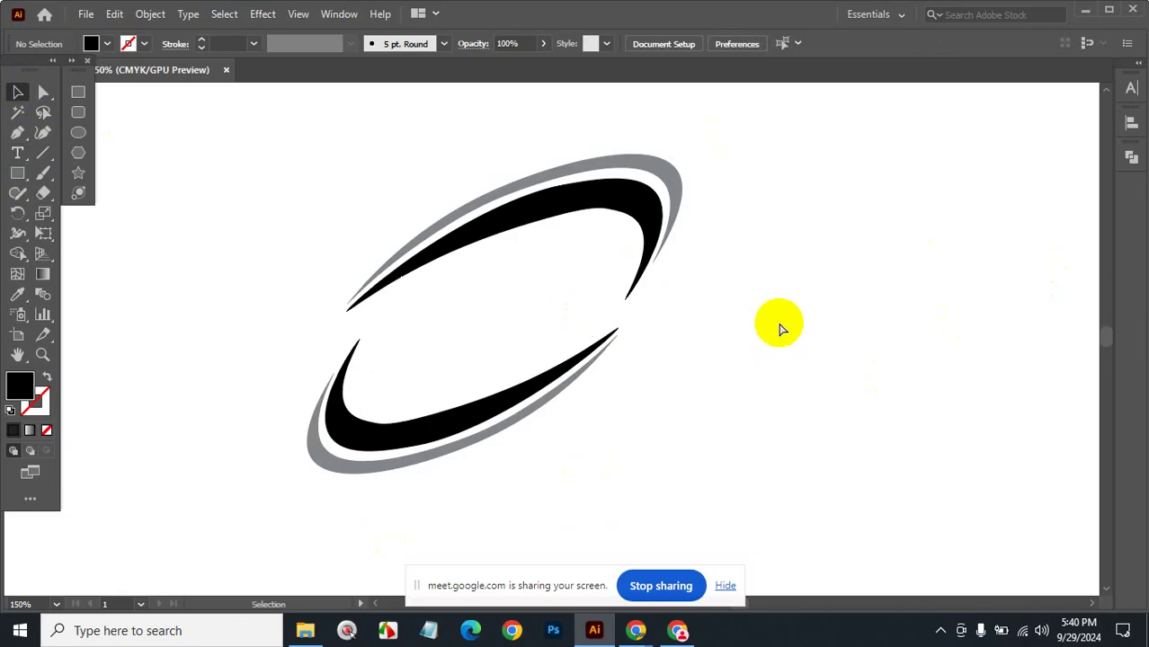
pyautogui.keyDown('ctrl'); pyautogui.keyDown('alt'); pyautogui.click(744, 322); pyautogui.keyUp('alt'); pyautogui.keyUp('ctrl')
pyautogui.keyDown('ctrl'); pyautogui.keyDown('alt'); pyautogui.click(629, 351); pyautogui.keyUp('alt'); pyautogui.keyUp('ctrl')
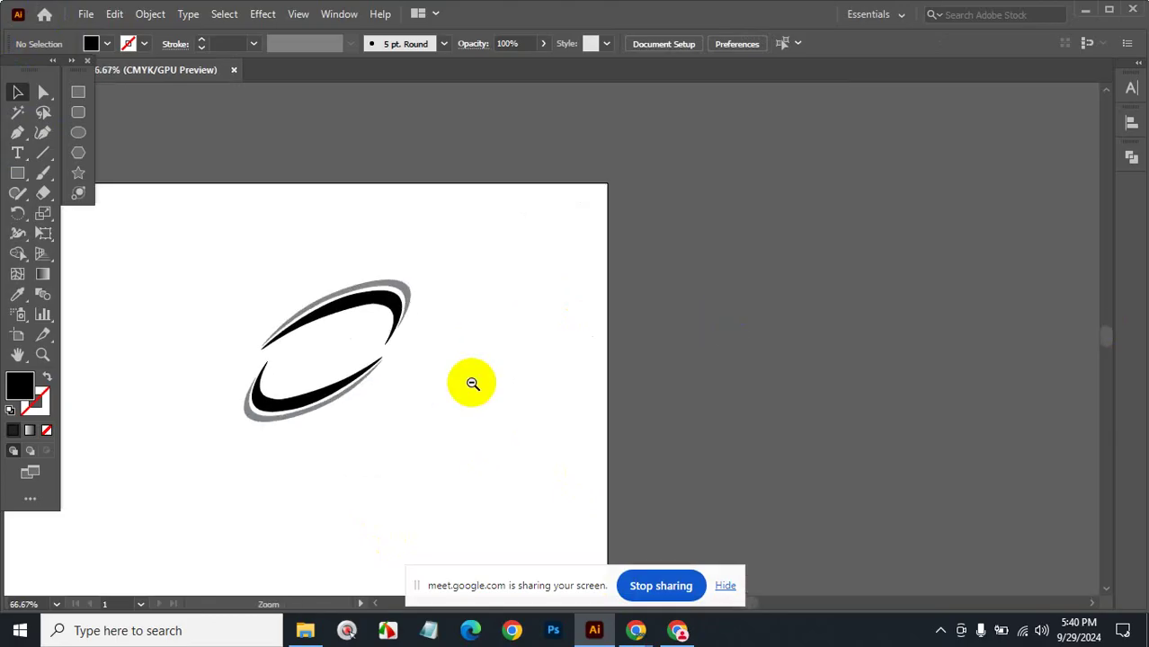
pyautogui.scroll(-2, 540, 360)
pyautogui.hscroll(-2, 640, 297)
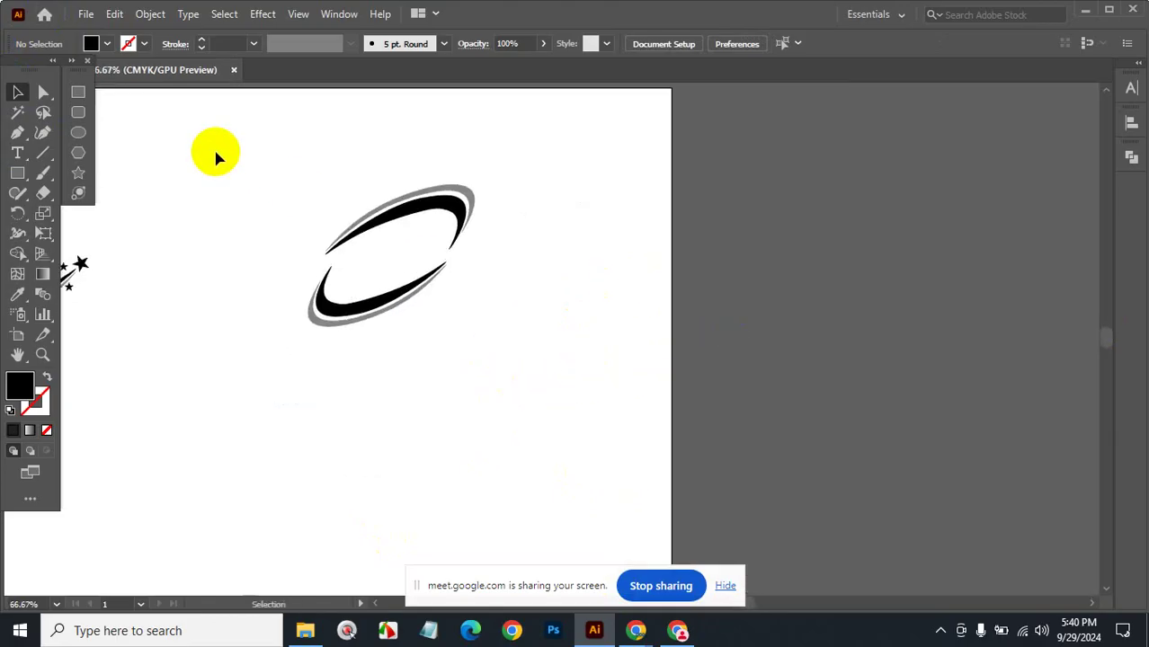
pyautogui.moveTo(216, 157); pyautogui.dragTo(564, 418)
pyautogui.moveTo(428, 223); pyautogui.dragTo(278, 349)
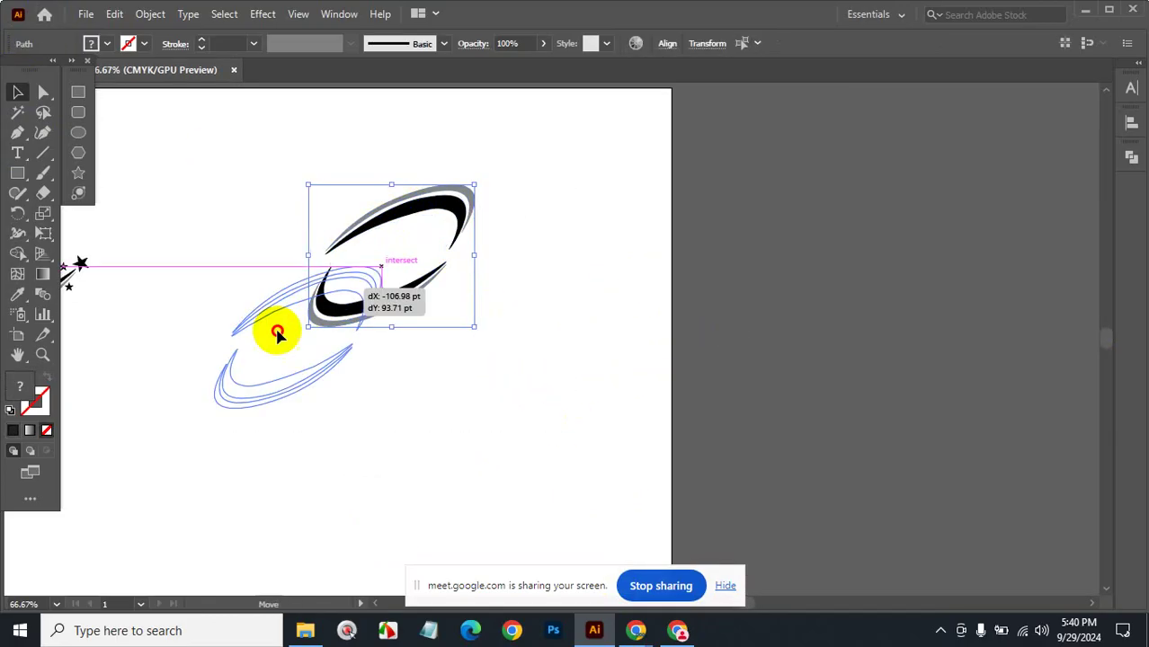
# Select the lower swoosh on its own and move it off to the right.
pyautogui.click(414, 502)
pyautogui.click(225, 435)
pyautogui.moveTo(262, 426); pyautogui.dragTo(540, 329)
pyautogui.press('super')
pyautogui.press('super')
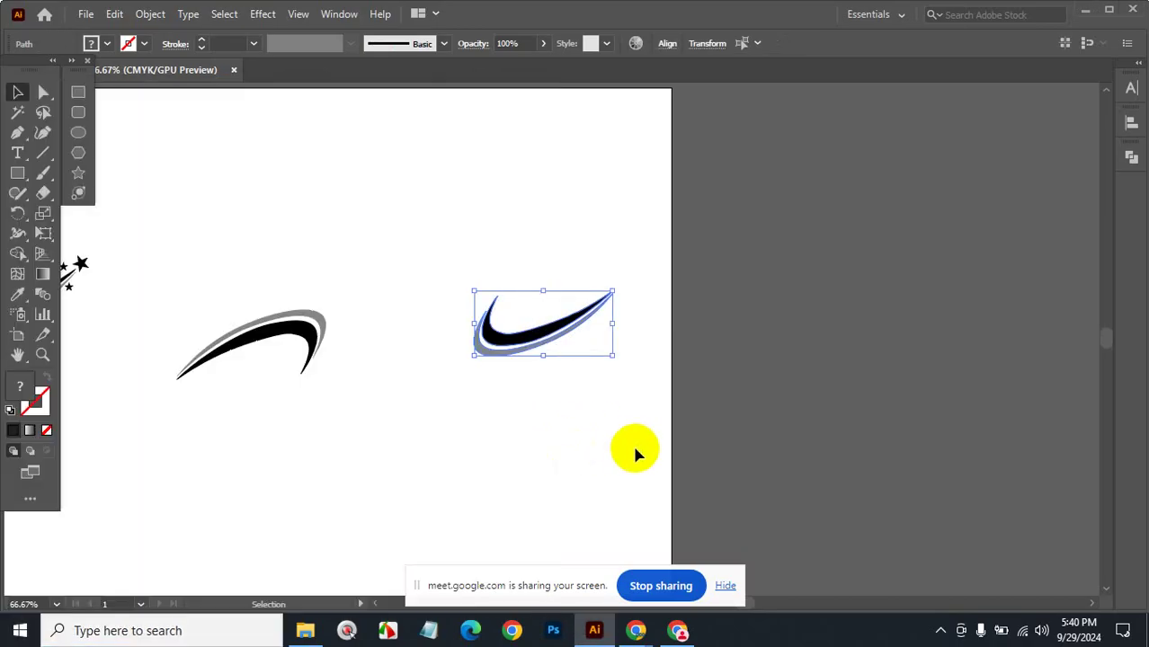
# Make a reflected copy of the swoosh and move it up above the original, forming a heart shape.
pyautogui.rightClick(554, 341)
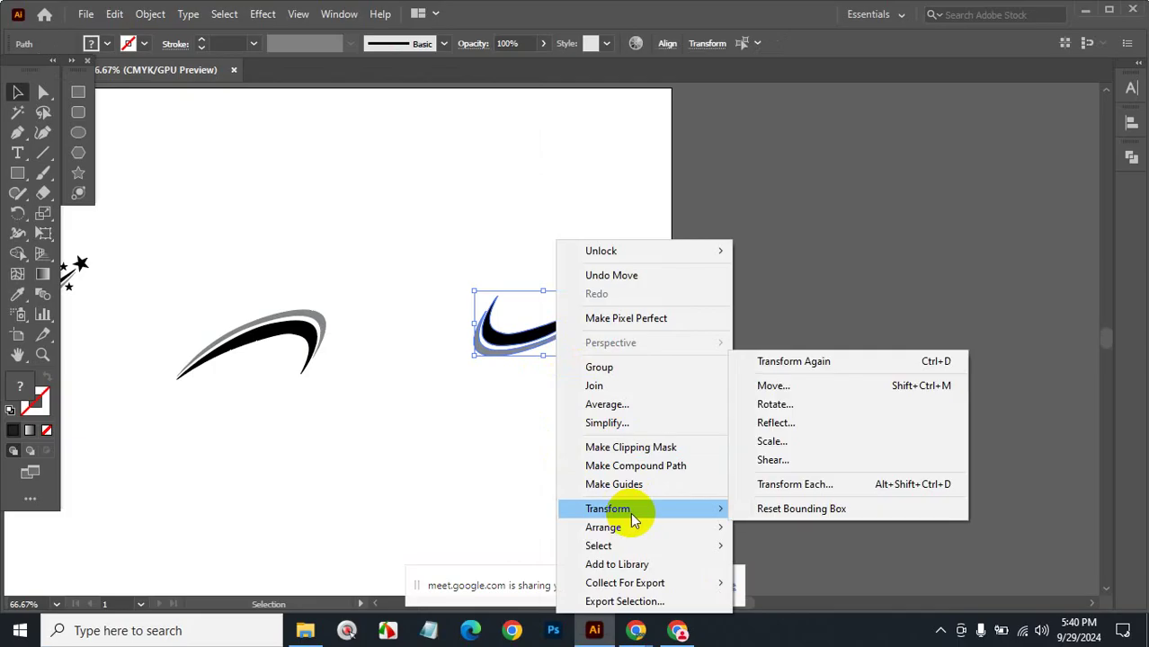
pyautogui.moveTo(607, 509)
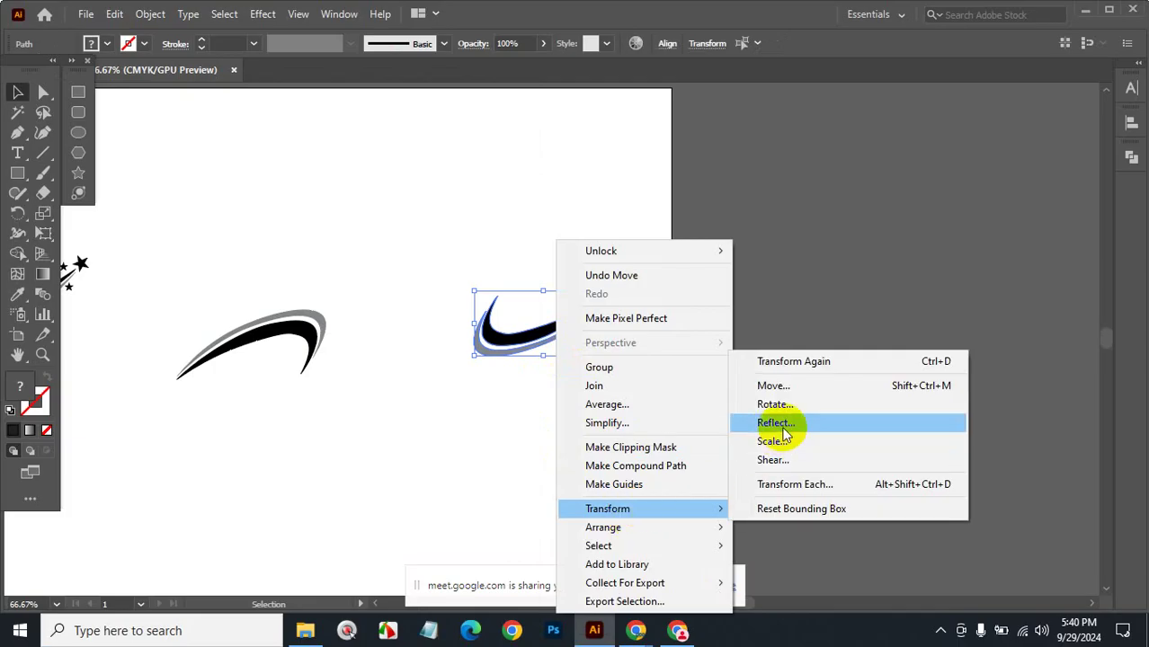
pyautogui.click(782, 429)
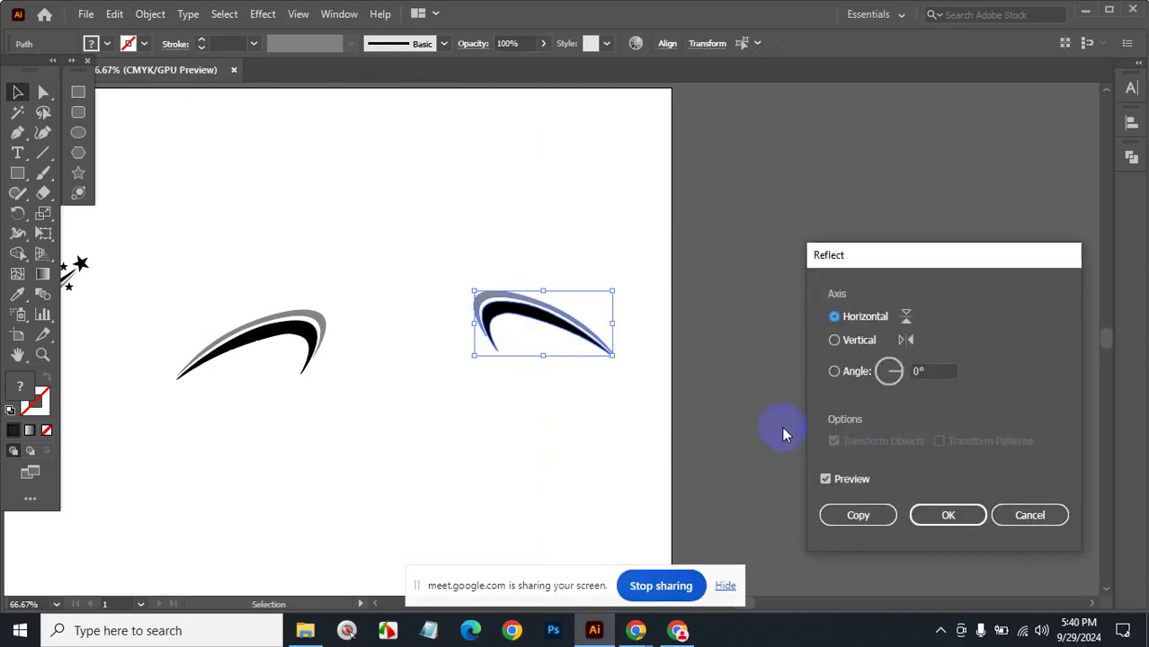
pyautogui.click(852, 515)
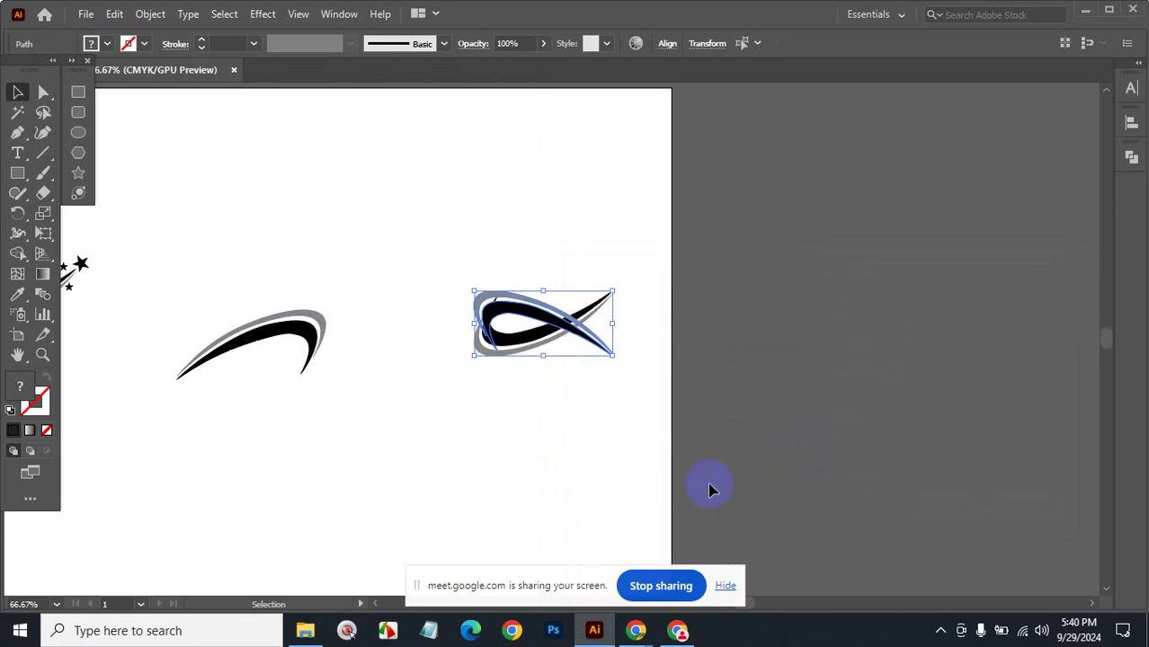
pyautogui.click(556, 327)
pyautogui.moveTo(553, 322); pyautogui.dragTo(549, 259)
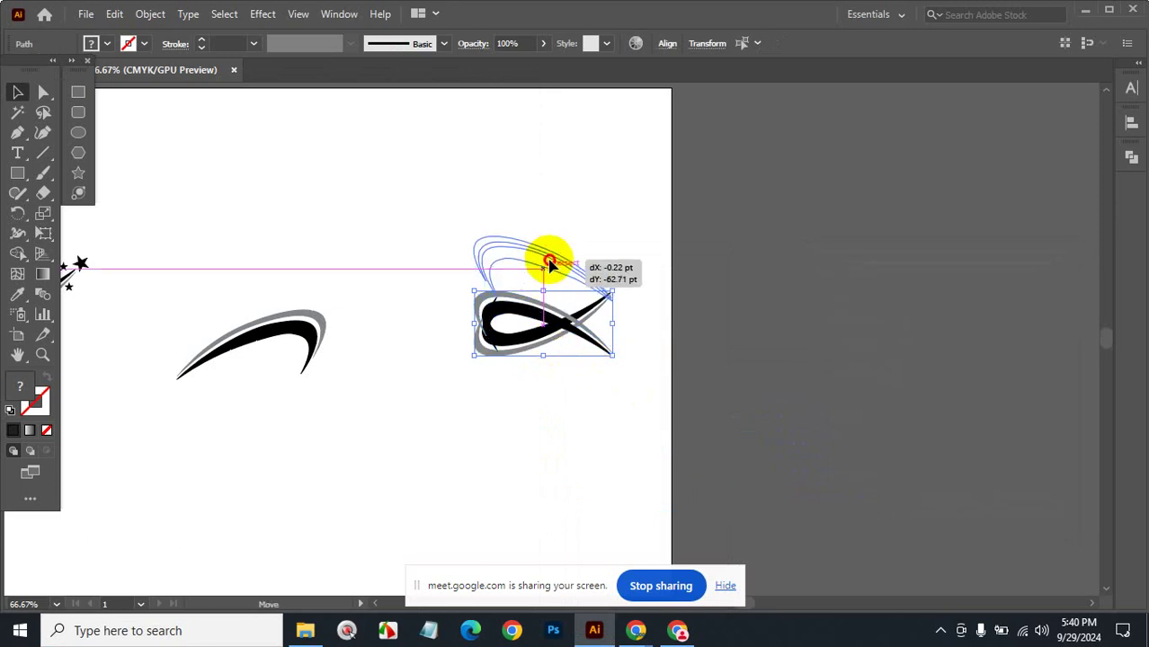
pyautogui.click(618, 405)
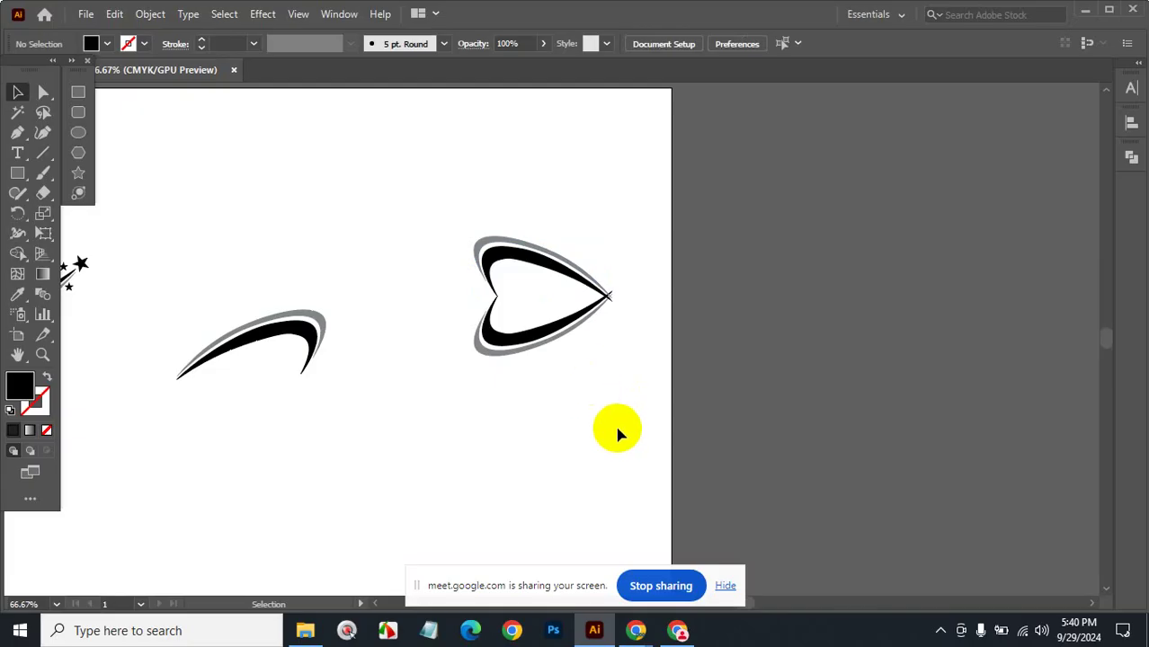
# Reflect the upper curve of the heart across the vertical axis.
pyautogui.click(522, 249)
pyautogui.rightClick(523, 249)
pyautogui.click(469, 187)
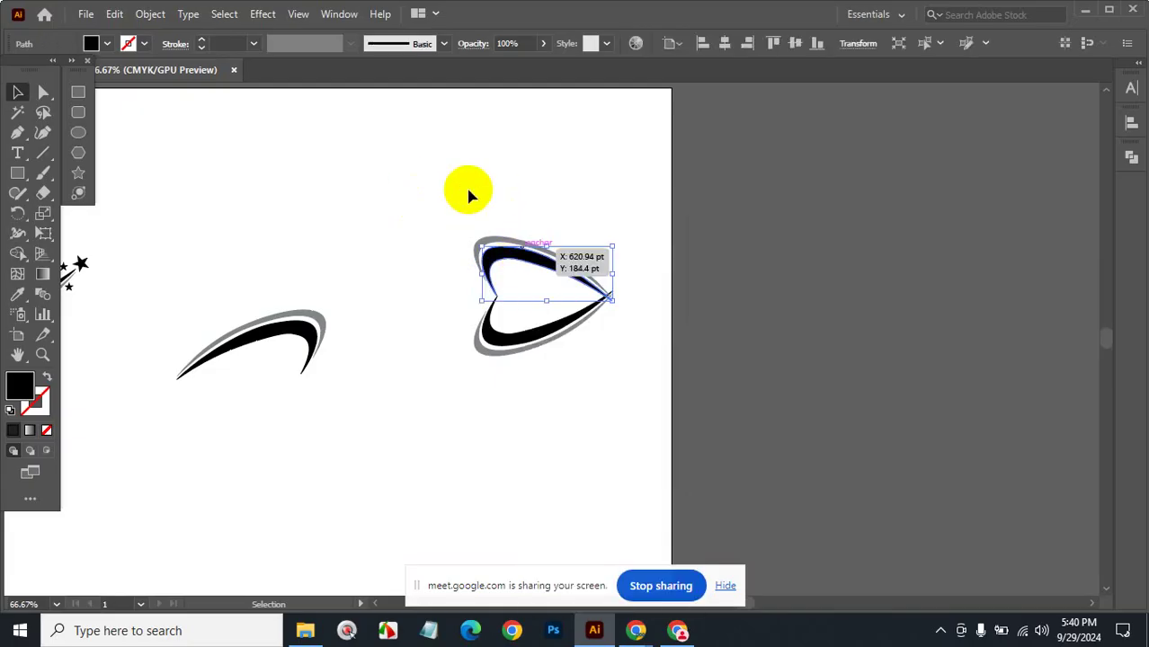
pyautogui.moveTo(472, 189); pyautogui.dragTo(526, 255)
pyautogui.rightClick(526, 255)
pyautogui.moveTo(576, 508)
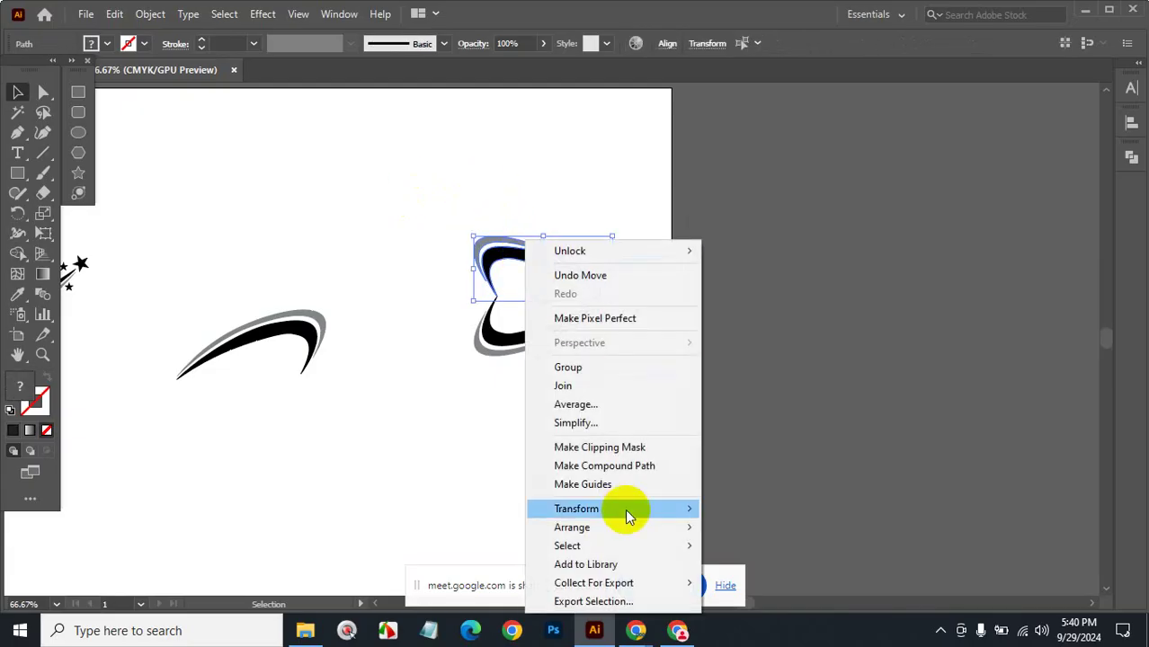
pyautogui.click(744, 423)
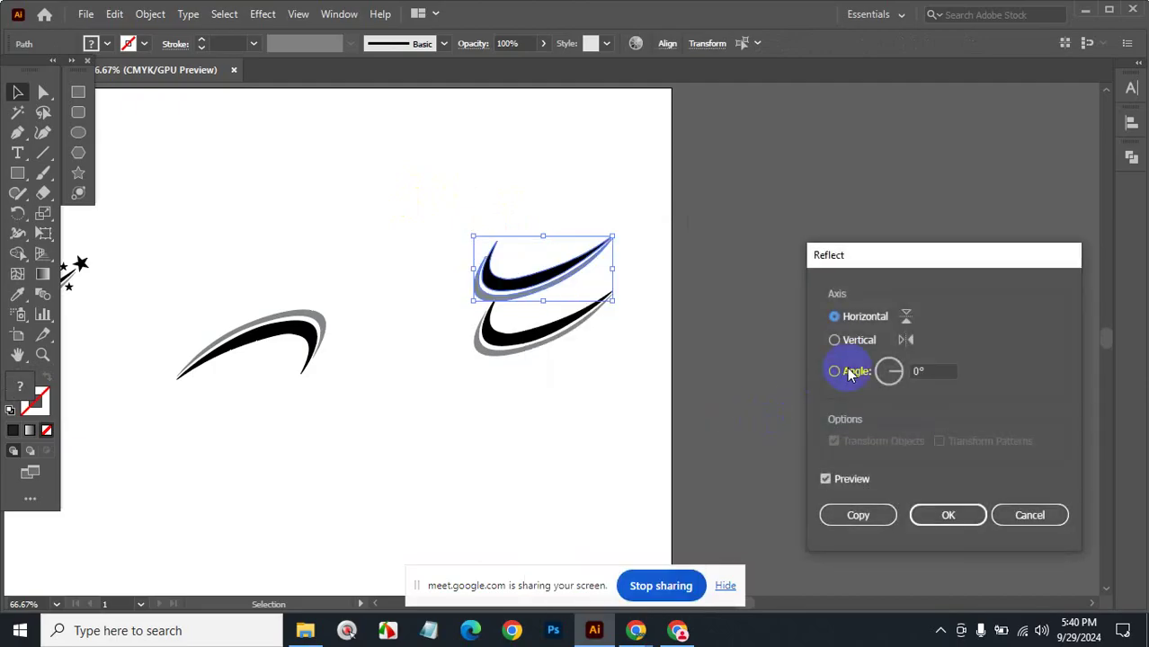
pyautogui.click(854, 341)
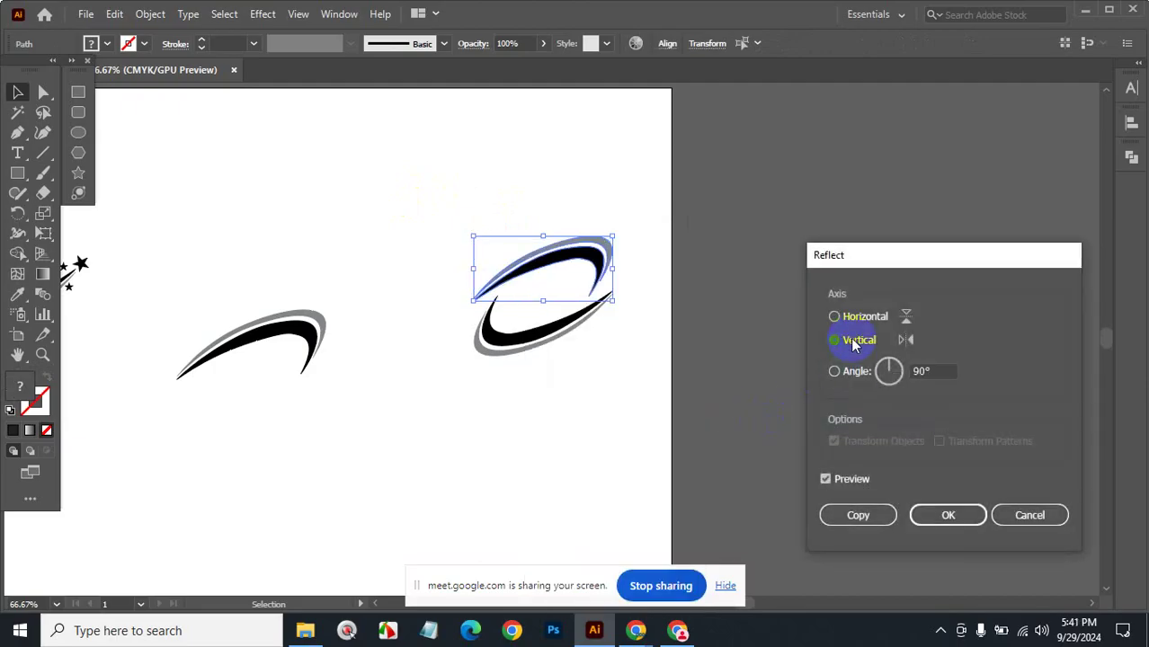
pyautogui.click(944, 515)
pyautogui.click(558, 446)
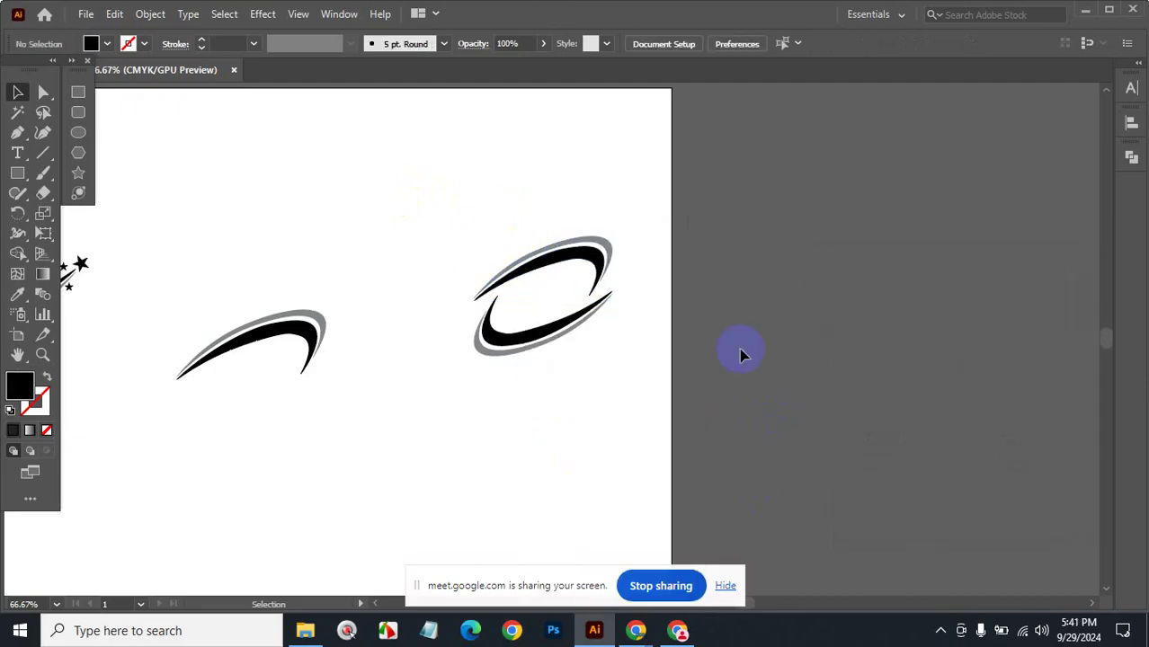
# Shift the lower swoosh right and slightly up, then select both swooshes together.
pyautogui.click(533, 342)
pyautogui.moveTo(555, 333); pyautogui.dragTo(593, 324)
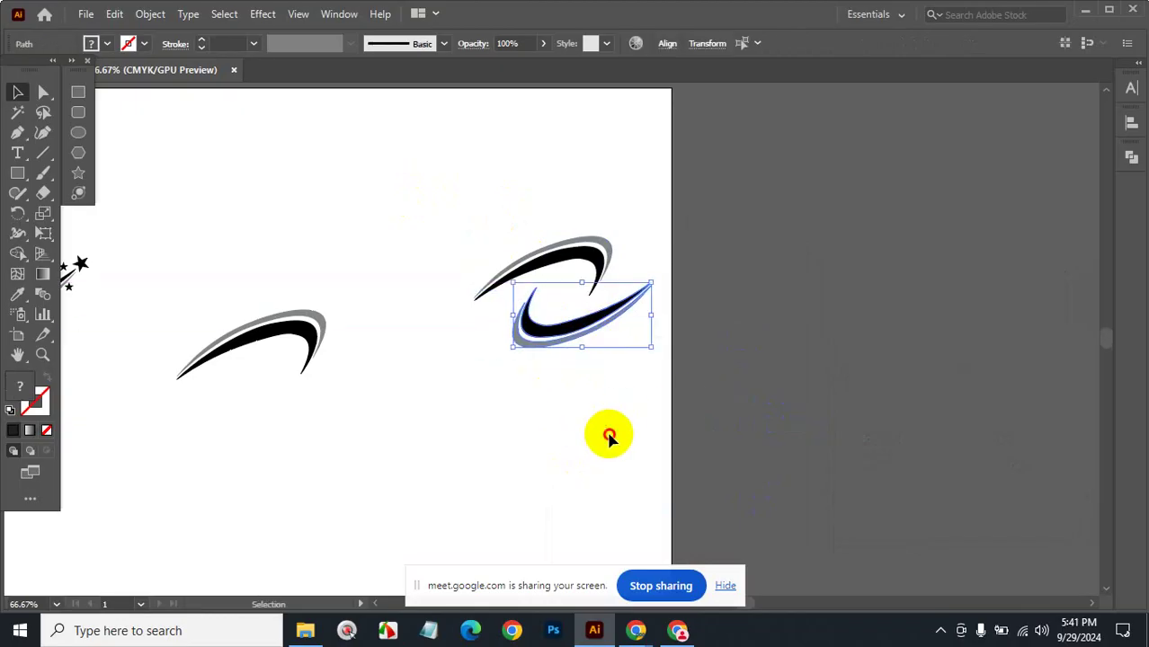
pyautogui.click(608, 439)
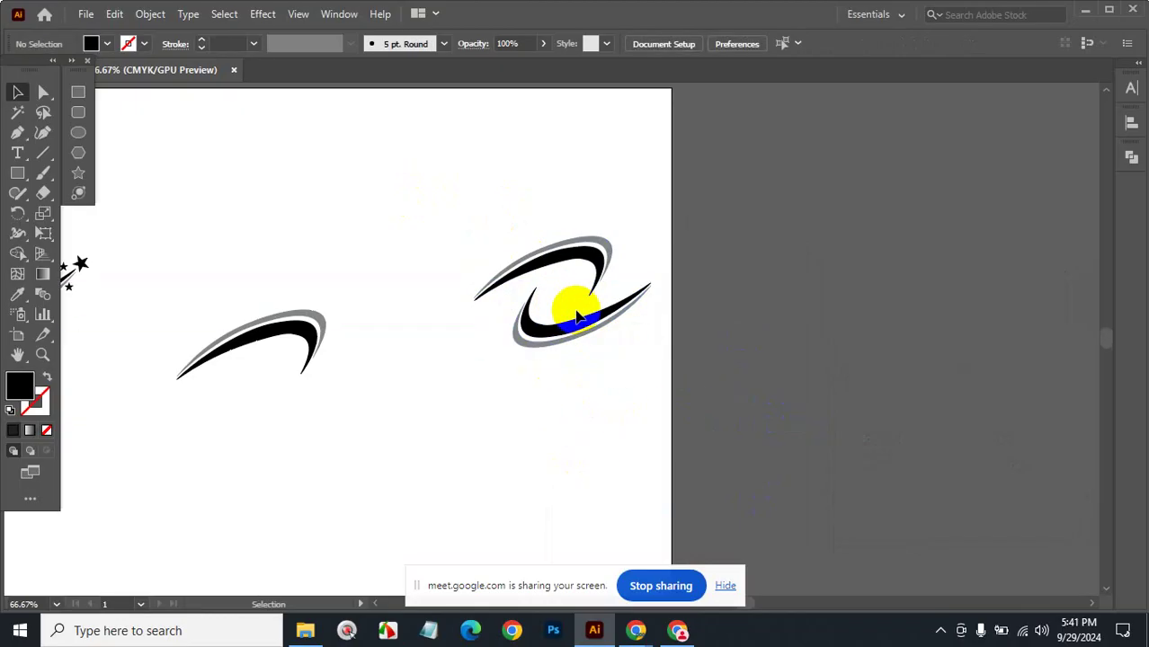
pyautogui.moveTo(514, 213); pyautogui.dragTo(605, 382)
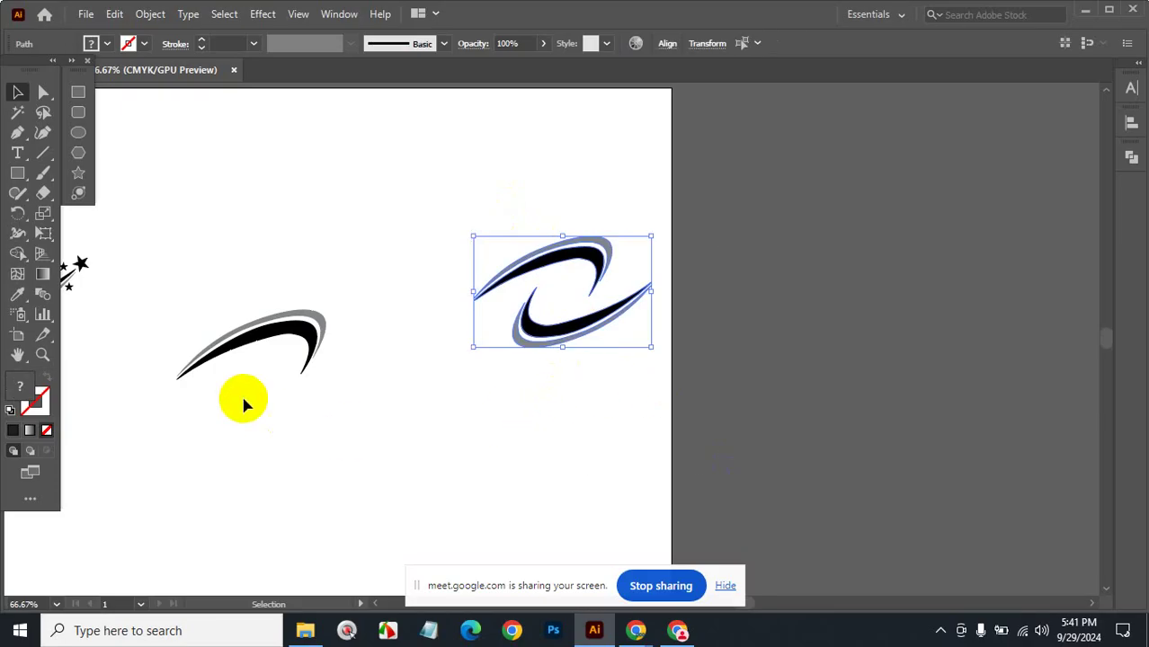
# Create a new Letter-sized Untitled-1 document and copy the S-shaped emblem into it.
pyautogui.click(87, 15)
pyautogui.click(106, 34)
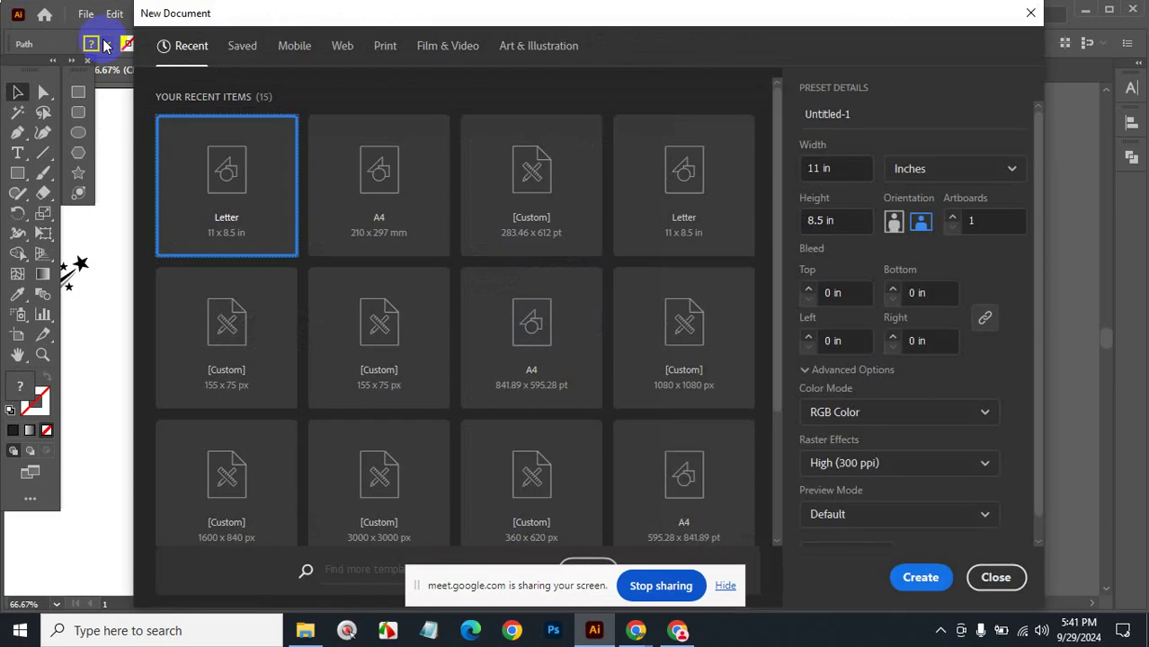
pyautogui.click(906, 575)
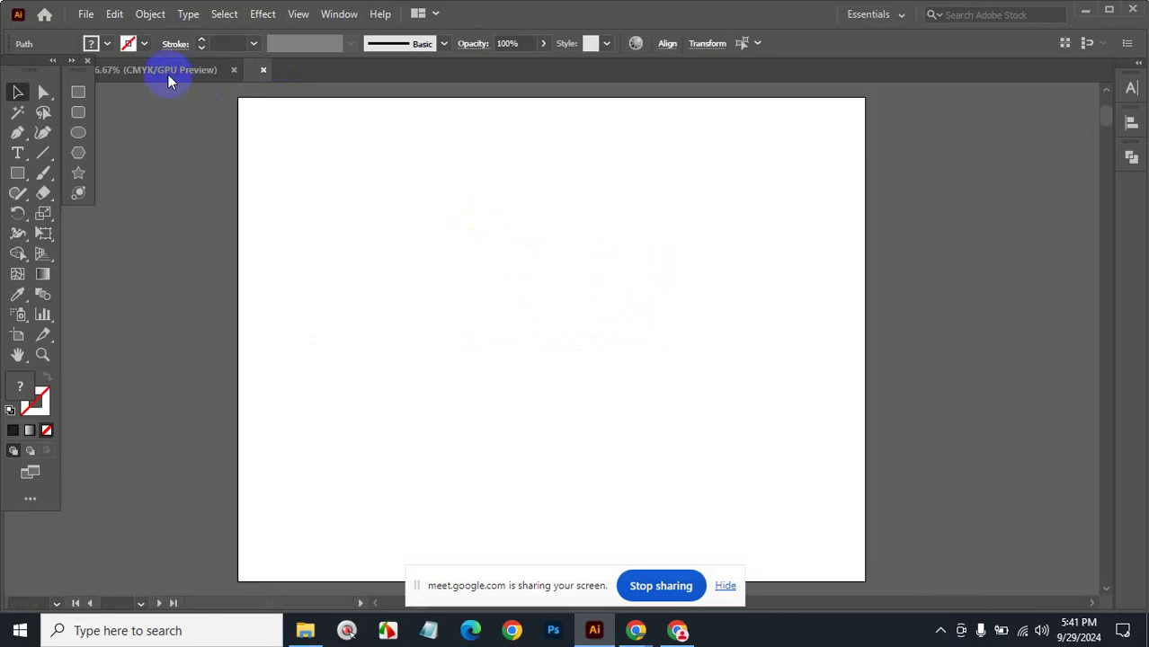
pyautogui.click(168, 72)
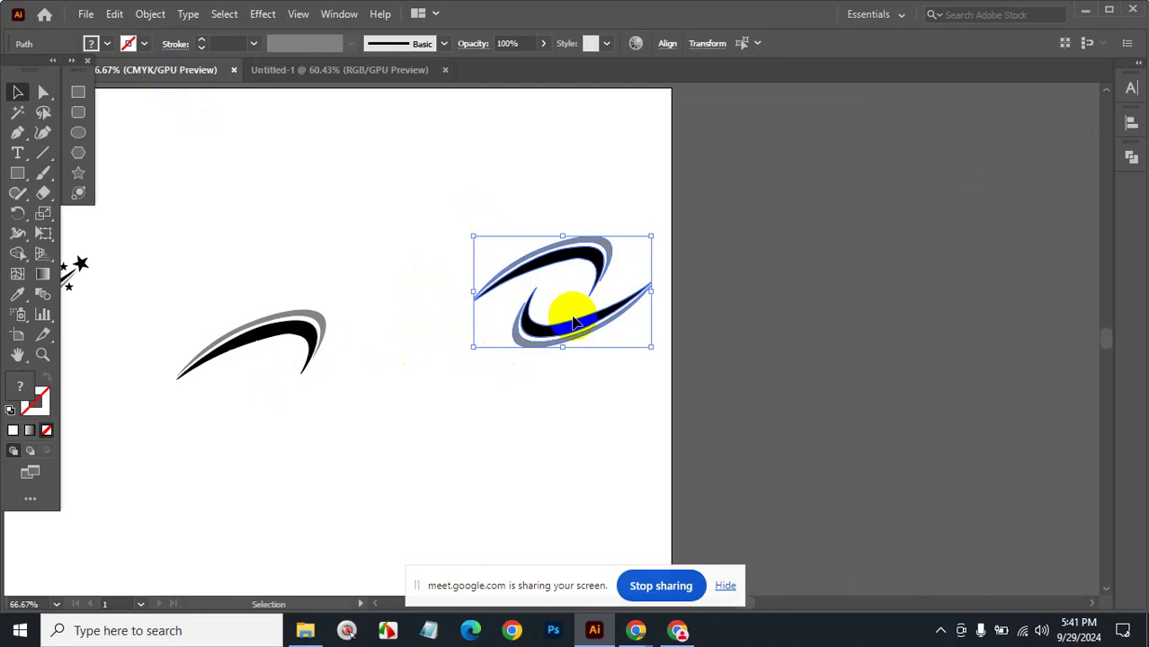
pyautogui.moveTo(577, 256)
pyautogui.mouseDown()
pyautogui.moveTo(358, 77)
pyautogui.moveTo(543, 419)
pyautogui.mouseUp()
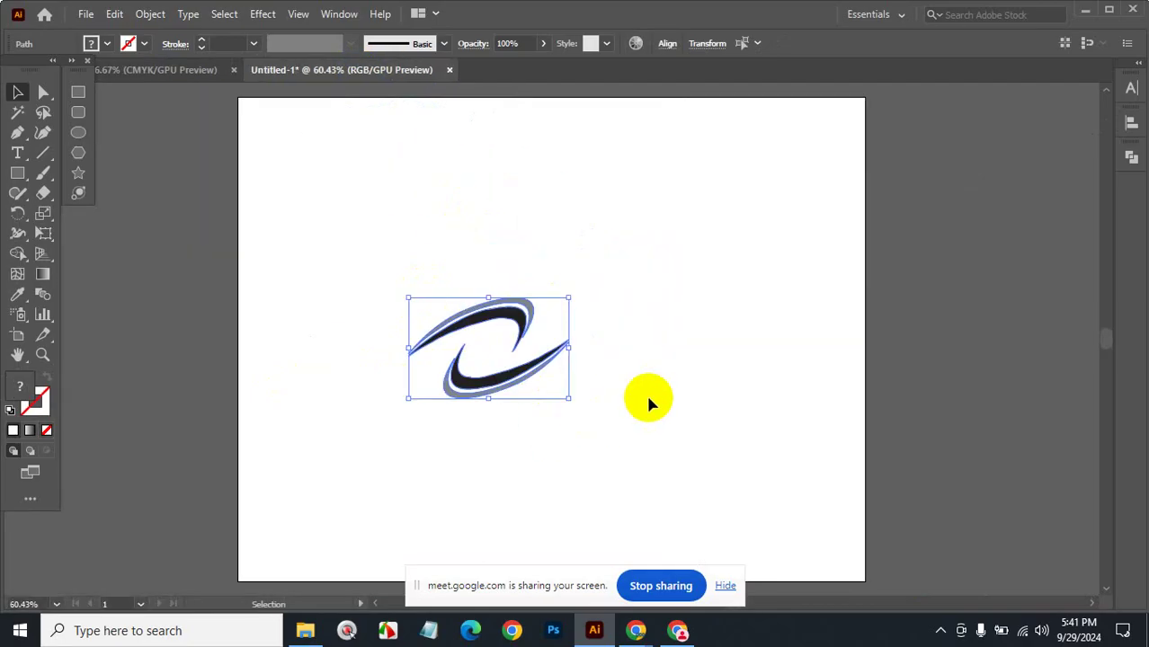
pyautogui.click(646, 392)
# Undo the first document back to the original swoosh ring and bring the S emblem back beside it.
pyautogui.click(184, 69)
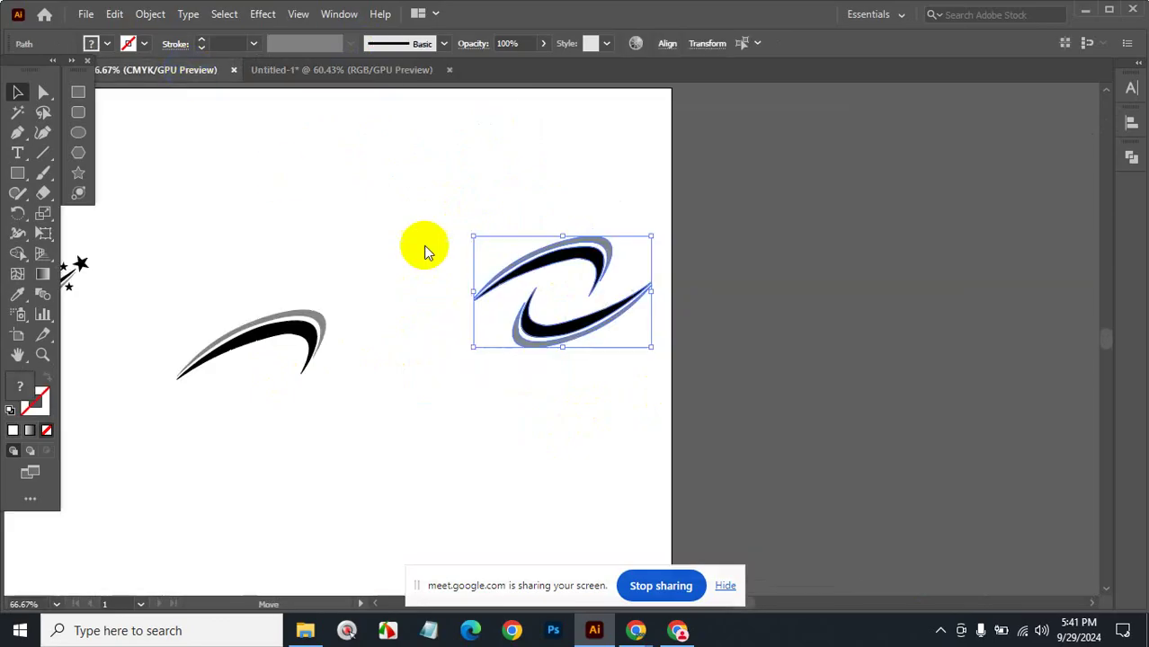
pyautogui.hotkey('ctrl', 'z')
pyautogui.hotkey('ctrl', 'z')
pyautogui.hotkey('ctrl', 'z')
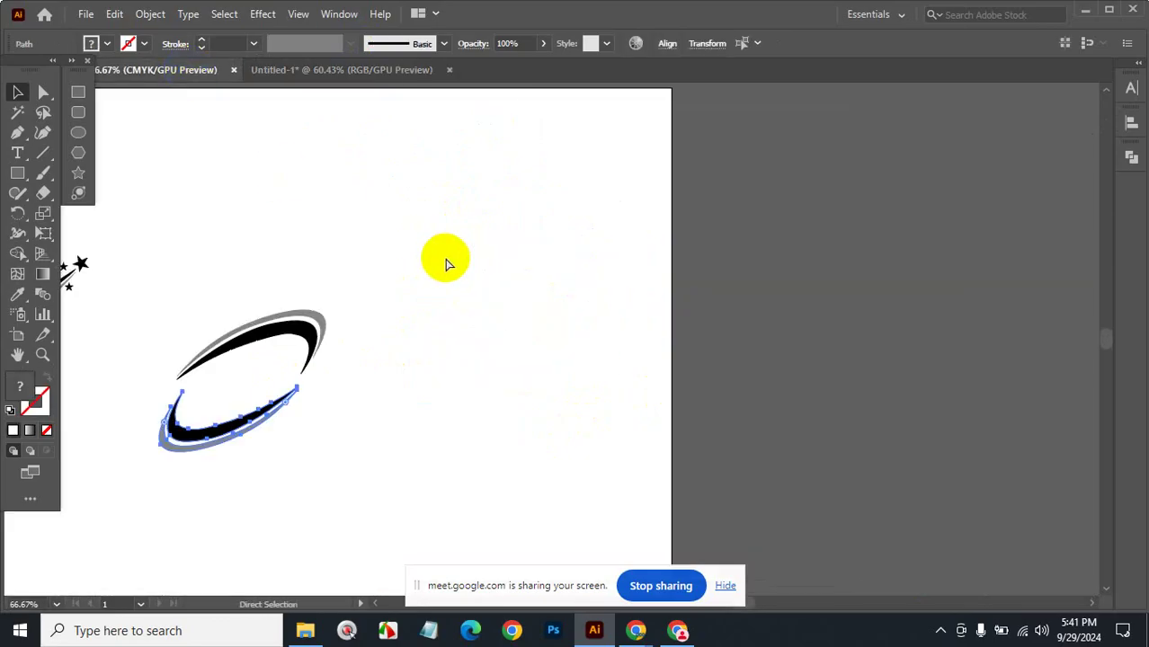
pyautogui.moveTo(226, 277); pyautogui.dragTo(289, 454)
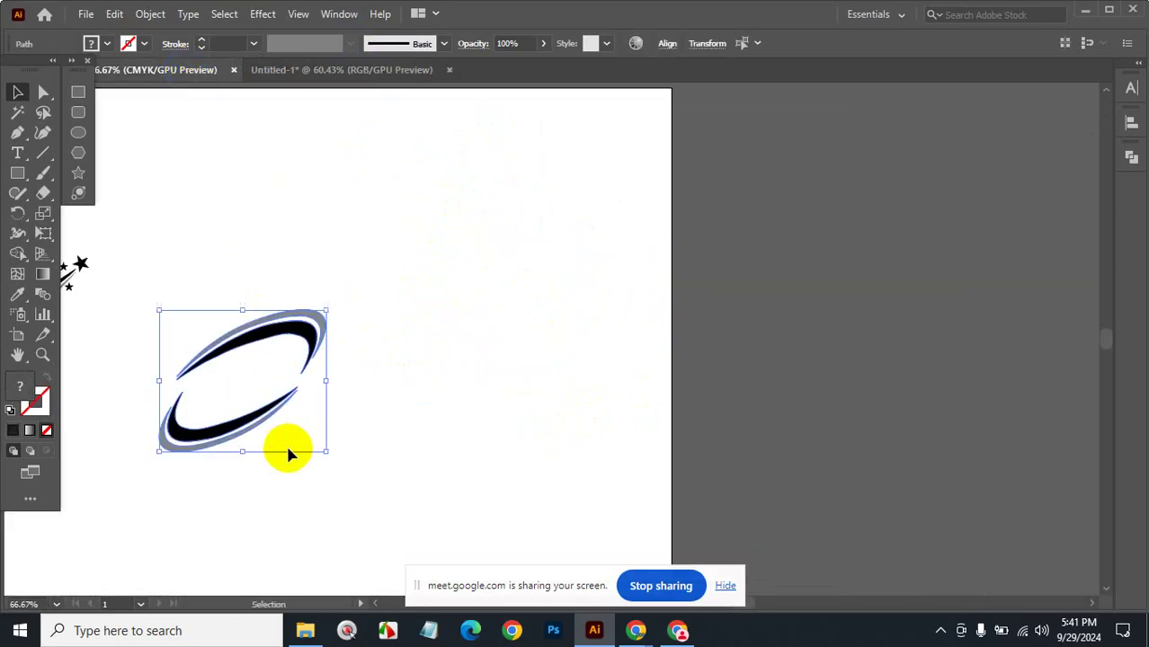
pyautogui.click(334, 81)
pyautogui.moveTo(538, 320)
pyautogui.mouseDown()
pyautogui.moveTo(186, 65)
pyautogui.moveTo(530, 299)
pyautogui.mouseUp()
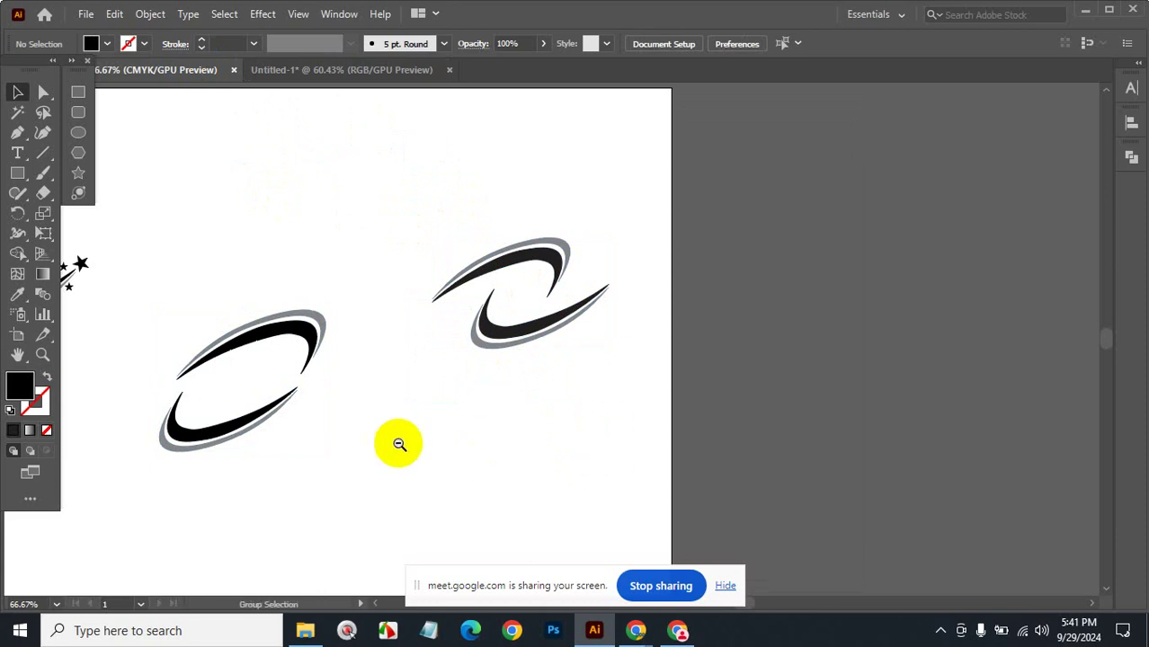
# Type a capital A above the swoosh rings.
pyautogui.hotkey('ctrl', '-')
pyautogui.hotkey('ctrl', '+')
pyautogui.hotkey('ctrl', '+')
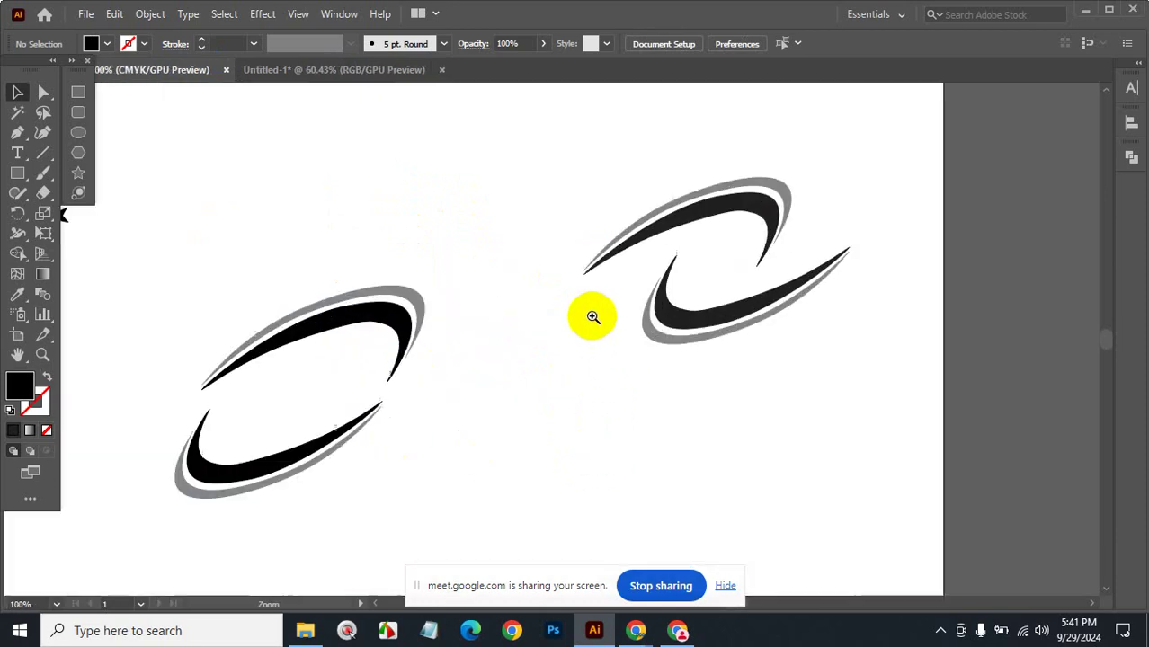
pyautogui.click(17, 153)
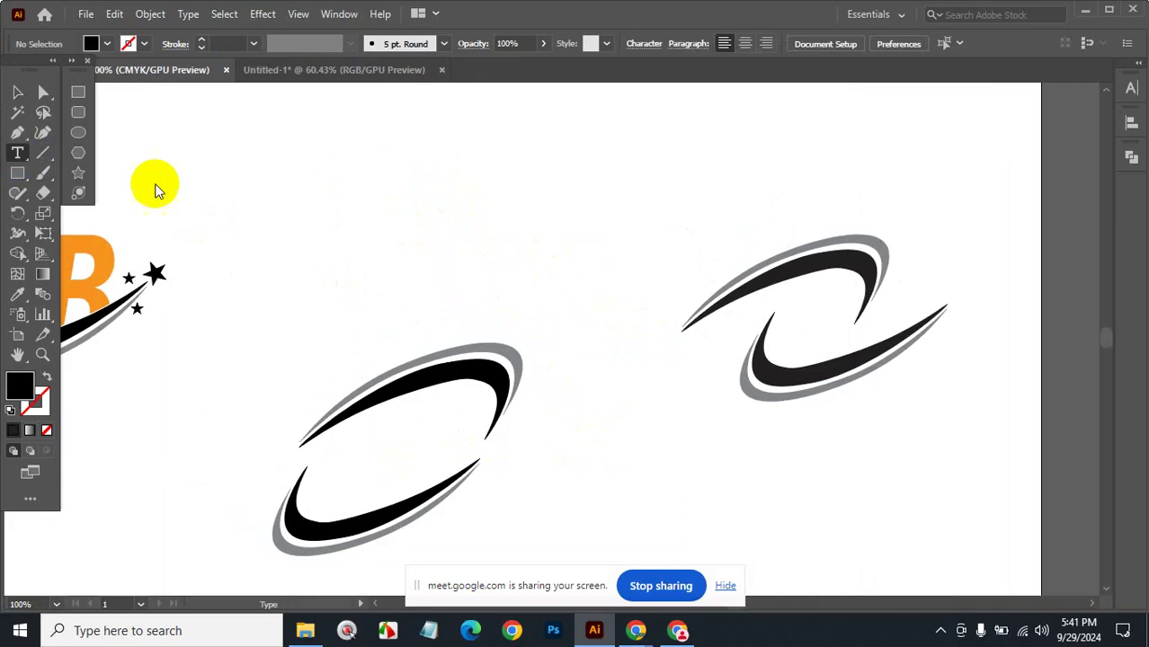
pyautogui.click(501, 190)
pyautogui.write('A')
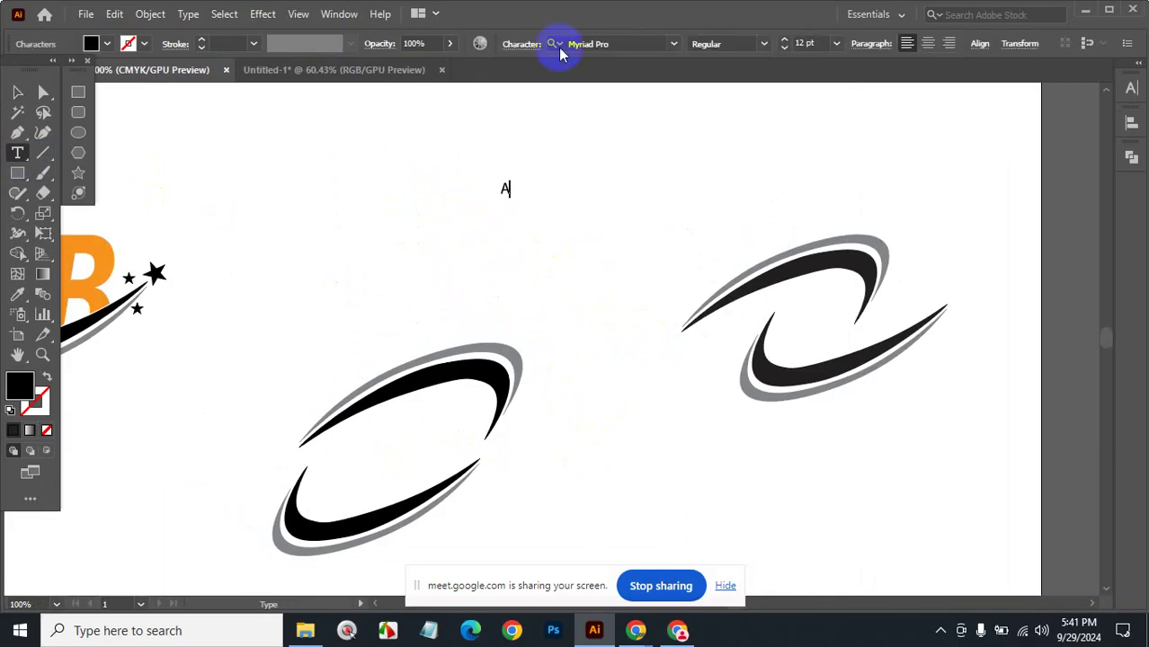
# Set the A's font to Nexa Bold.
pyautogui.click(619, 45)
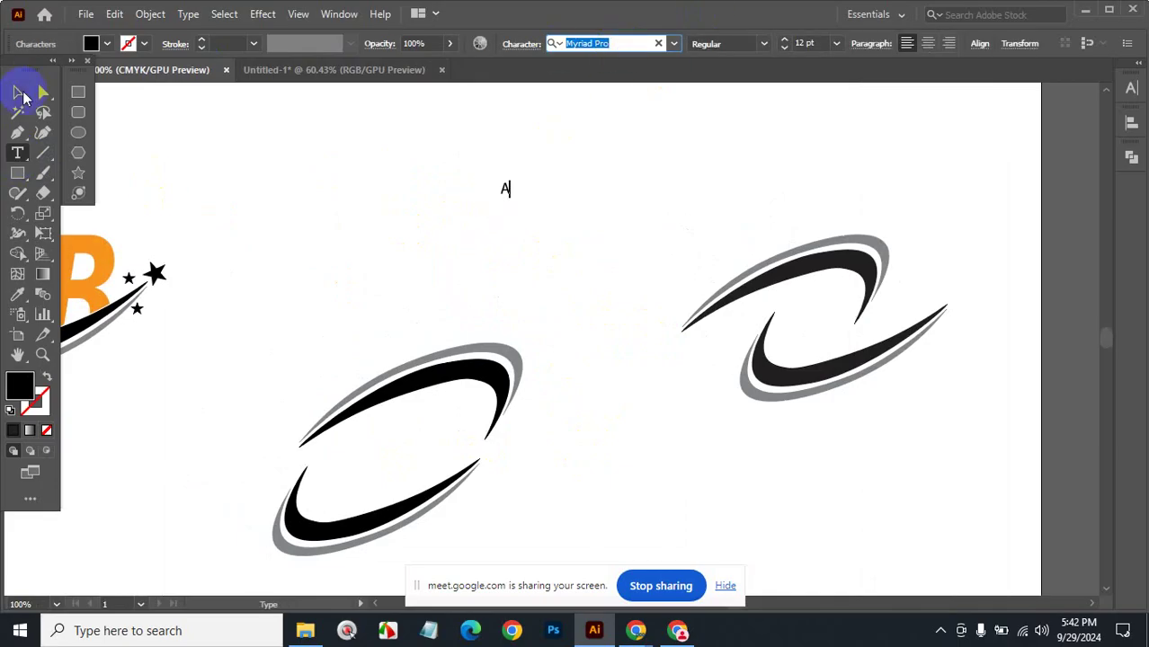
pyautogui.click(17, 91)
pyautogui.click(429, 198)
pyautogui.moveTo(430, 154); pyautogui.dragTo(576, 230)
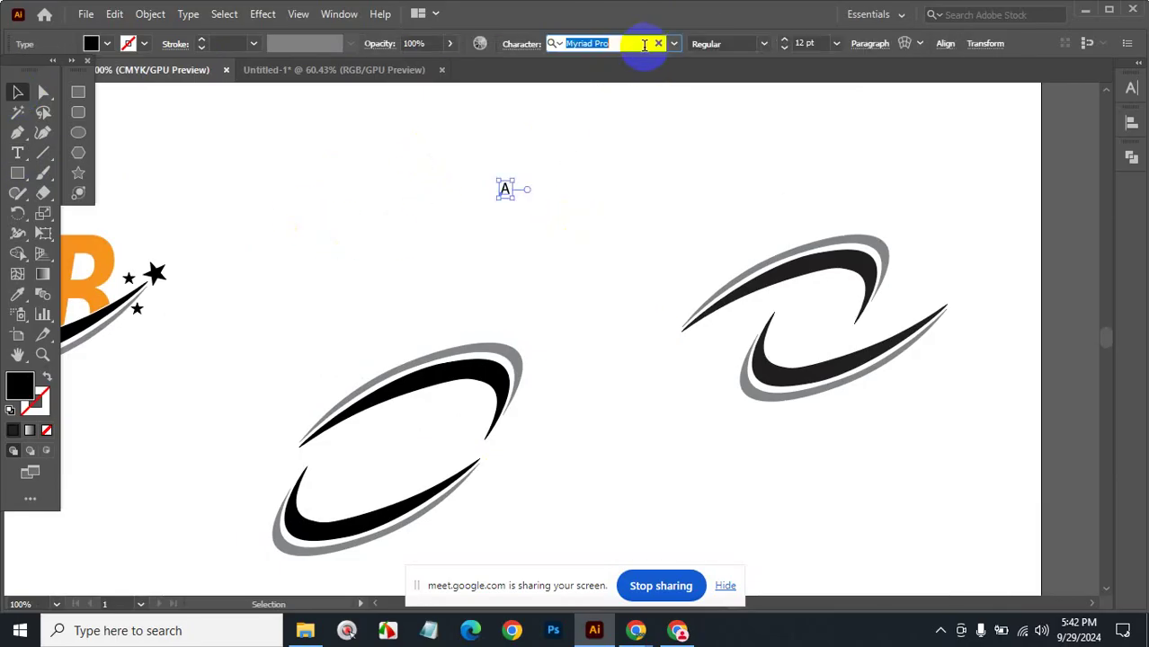
pyautogui.write('ne')
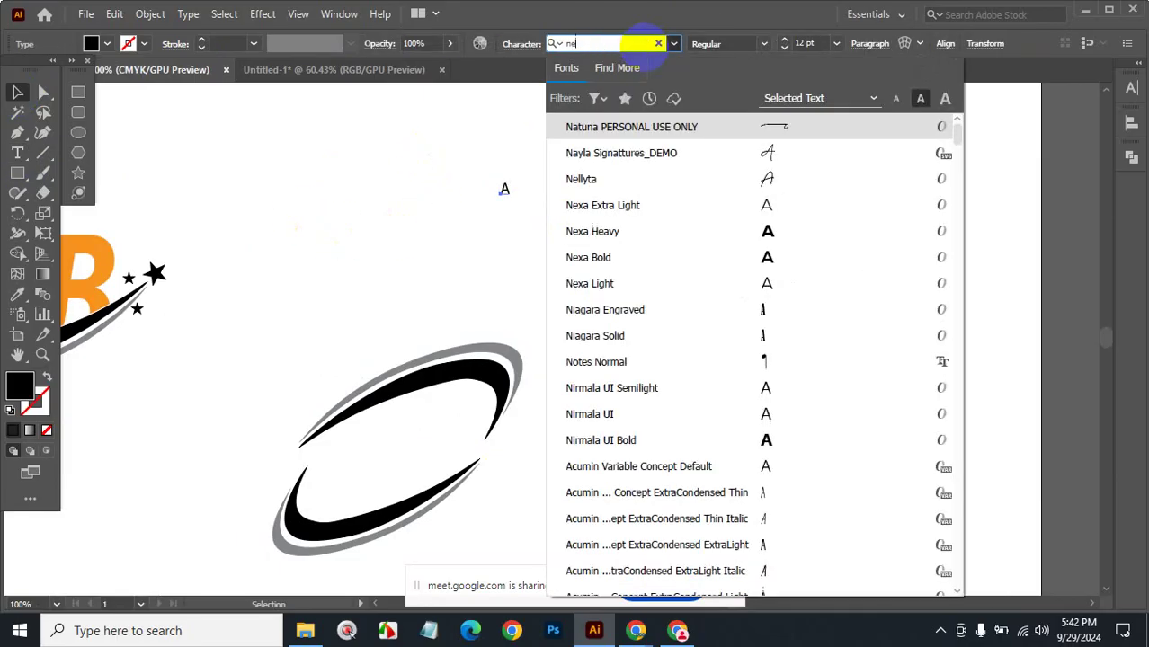
pyautogui.write('x')
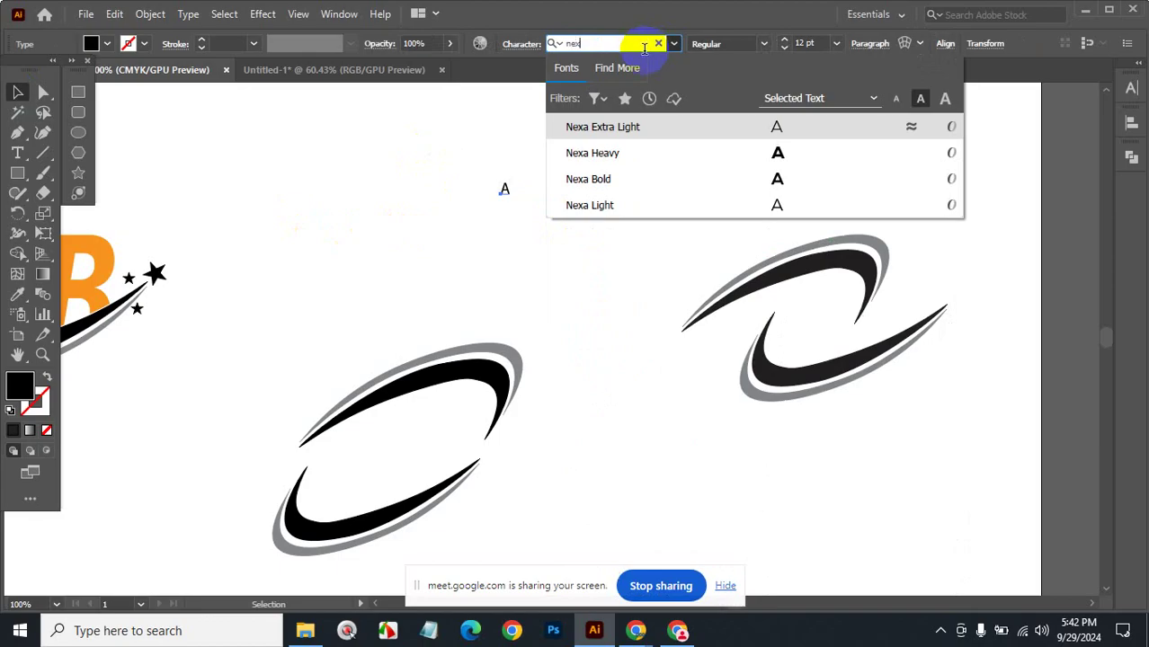
pyautogui.click(595, 179)
pyautogui.click(14, 92)
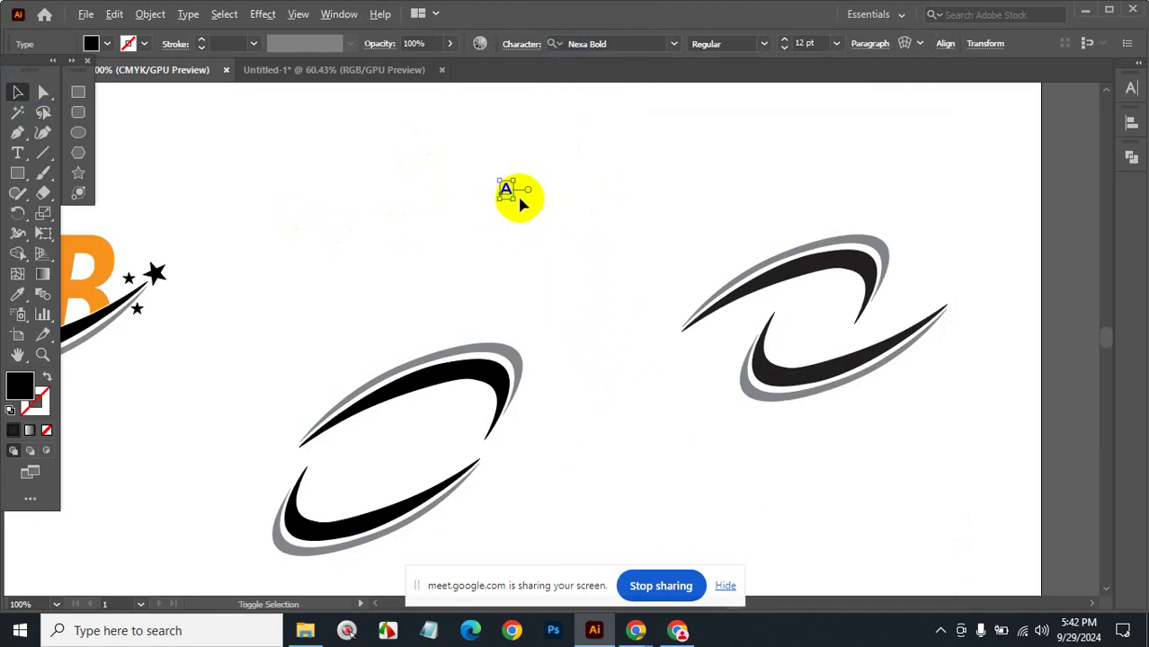
# Enlarge the A, then scale it back down slightly.
pyautogui.moveTo(510, 196)
pyautogui.mouseDown()
pyautogui.moveTo(628, 319)
pyautogui.moveTo(621, 315)
pyautogui.mouseUp()
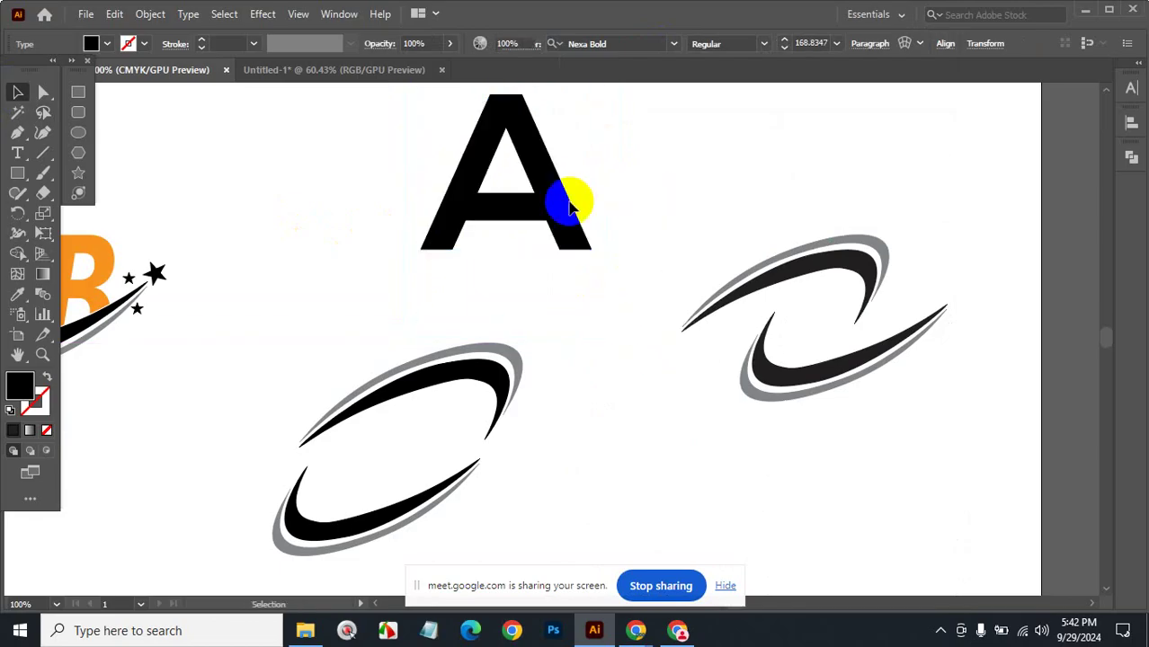
pyautogui.click(570, 201)
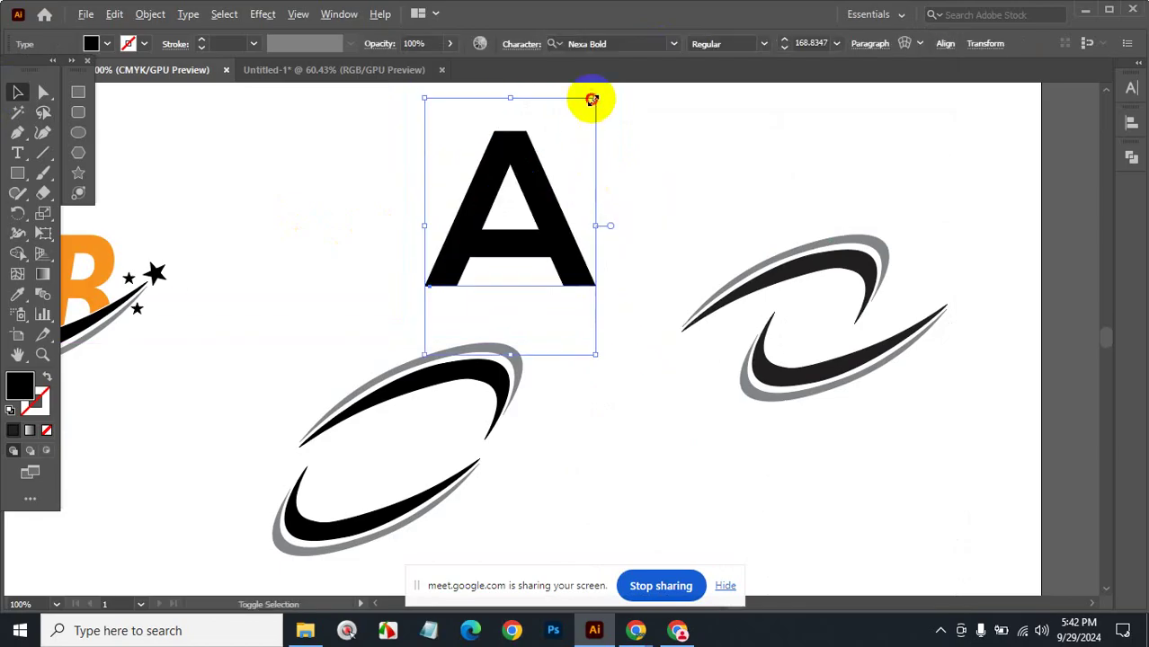
pyautogui.moveTo(593, 99); pyautogui.dragTo(565, 147)
pyautogui.click(627, 242)
# Drag the Nexa Bold A into the centre of the left swoosh ring and fine-tune its position.
pyautogui.moveTo(539, 232); pyautogui.dragTo(413, 461)
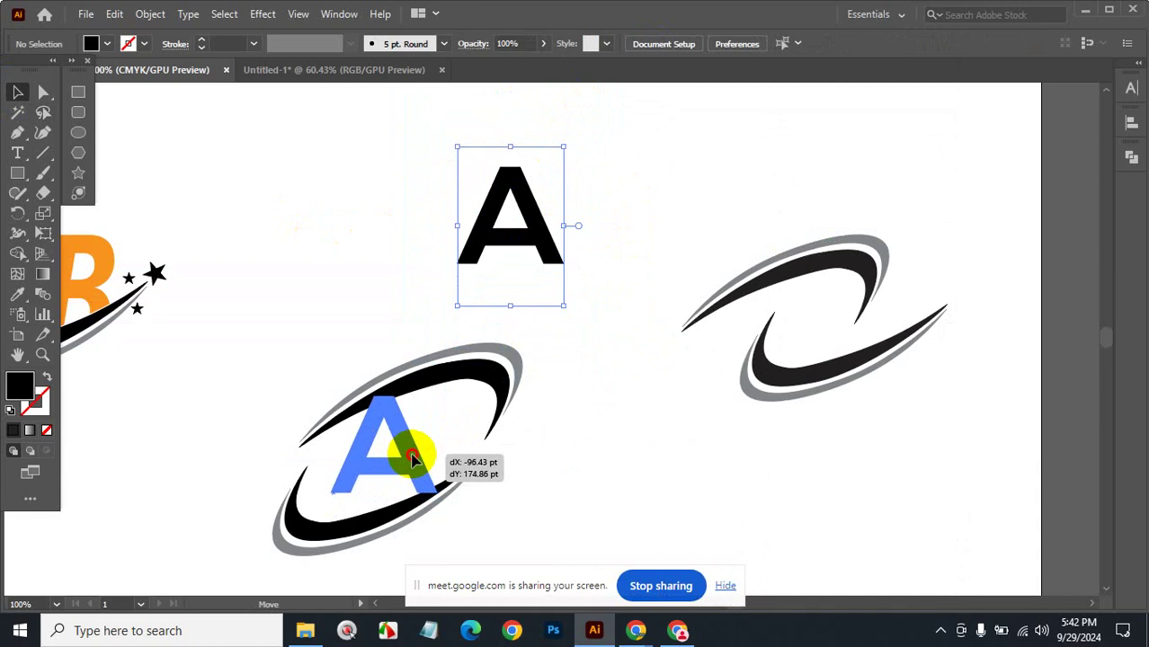
pyautogui.moveTo(414, 460); pyautogui.dragTo(403, 455)
pyautogui.click(604, 486)
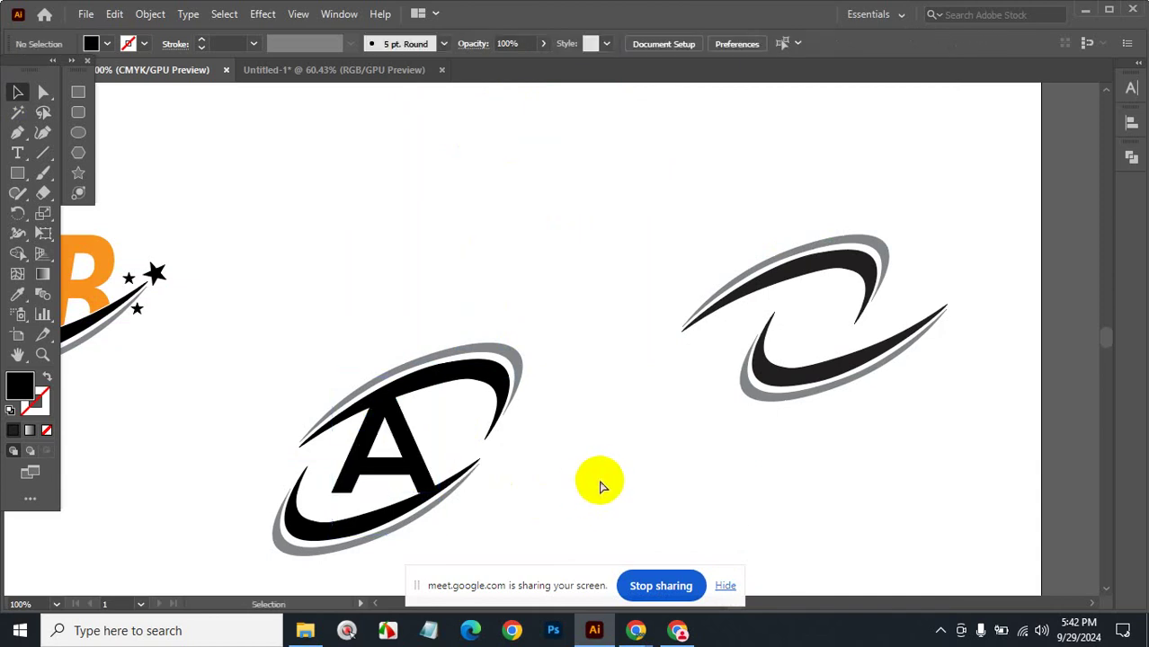
pyautogui.click(410, 423)
pyautogui.click(595, 354)
pyautogui.moveTo(500, 375); pyautogui.dragTo(500, 374)
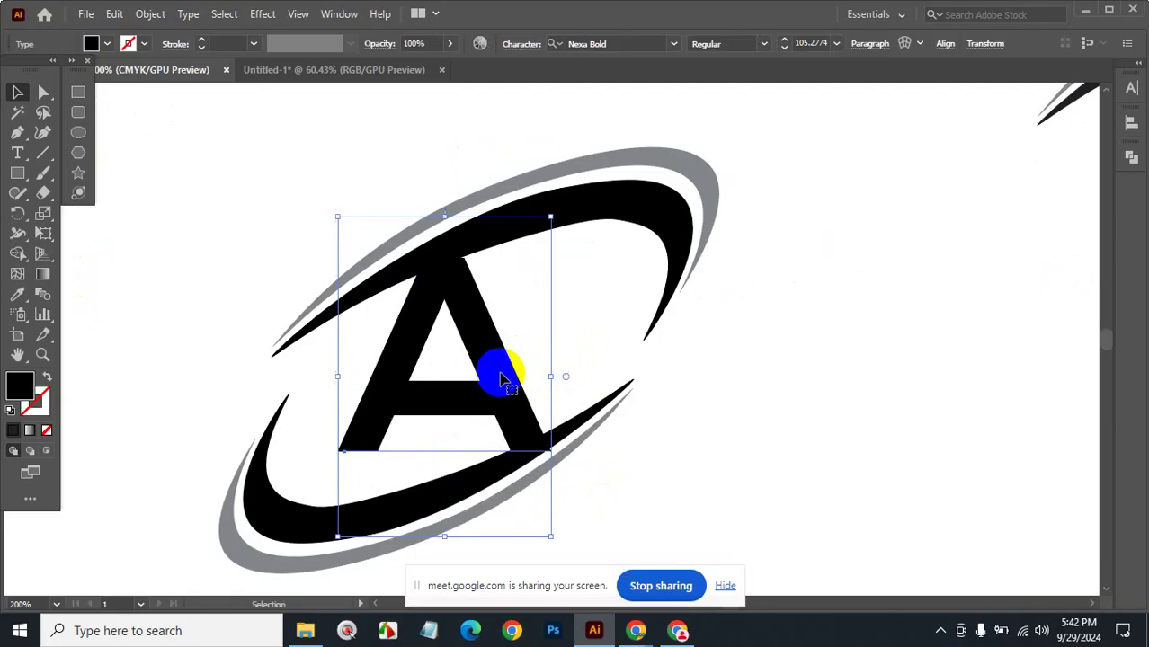
pyautogui.click(744, 401)
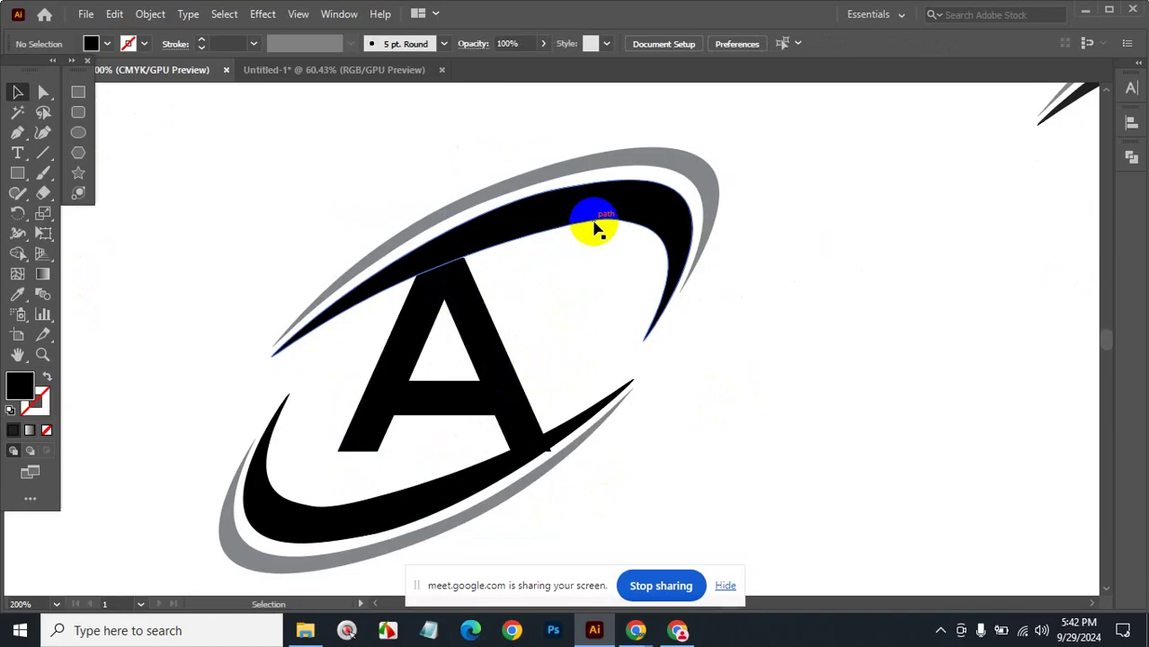
pyautogui.scroll(1, 514, 418)
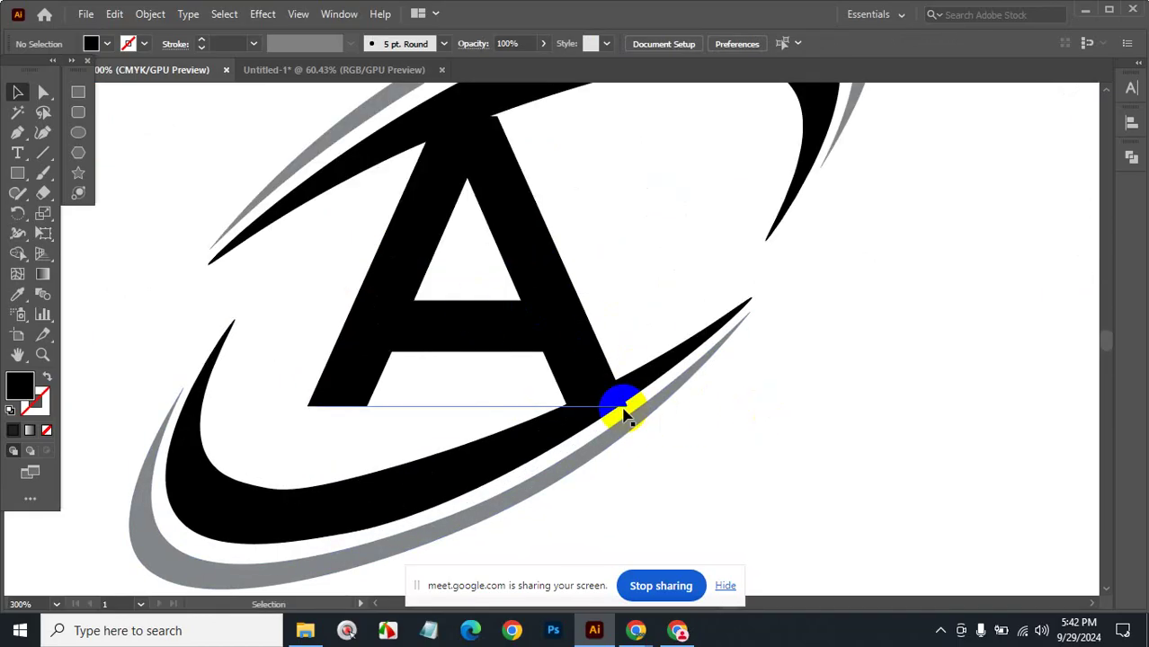
pyautogui.scroll(-1, 548, 337)
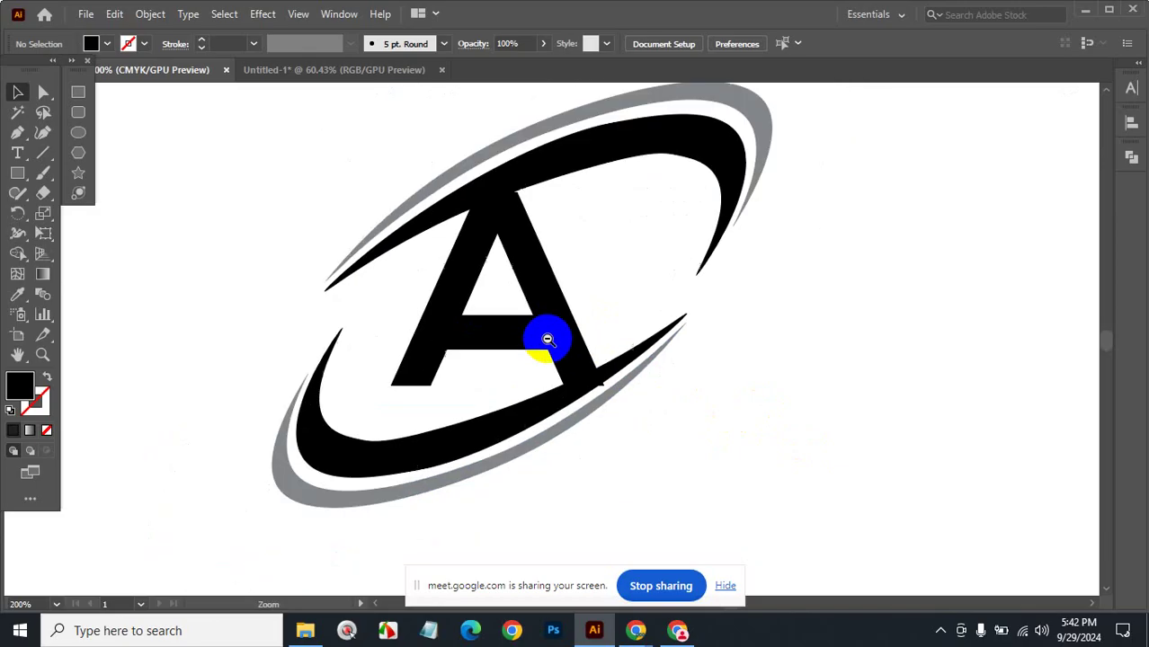
# Nudge the A up slightly and convert it to outlines with Shift+Ctrl+O.
pyautogui.click(518, 245)
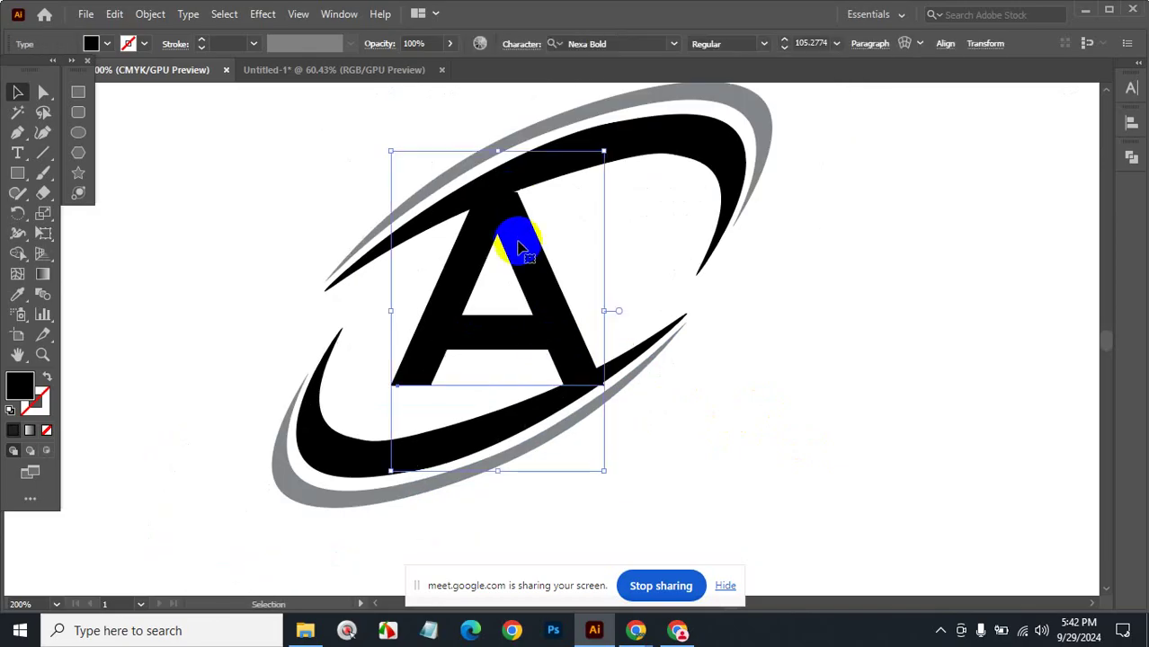
pyautogui.press('Up')
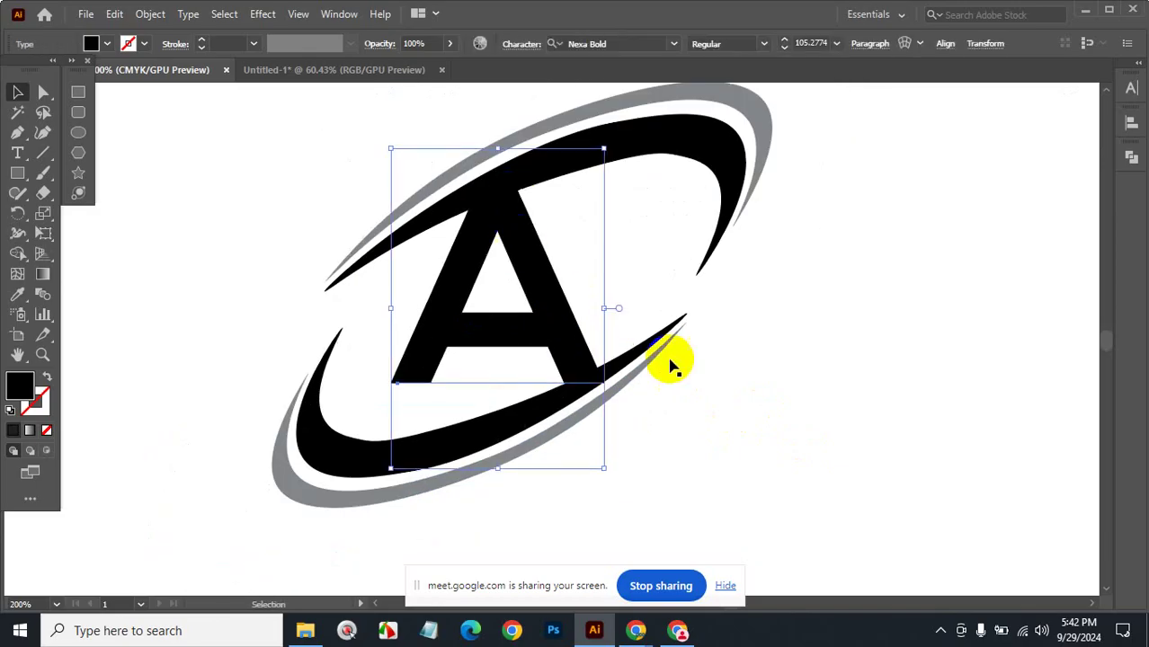
pyautogui.click(743, 379)
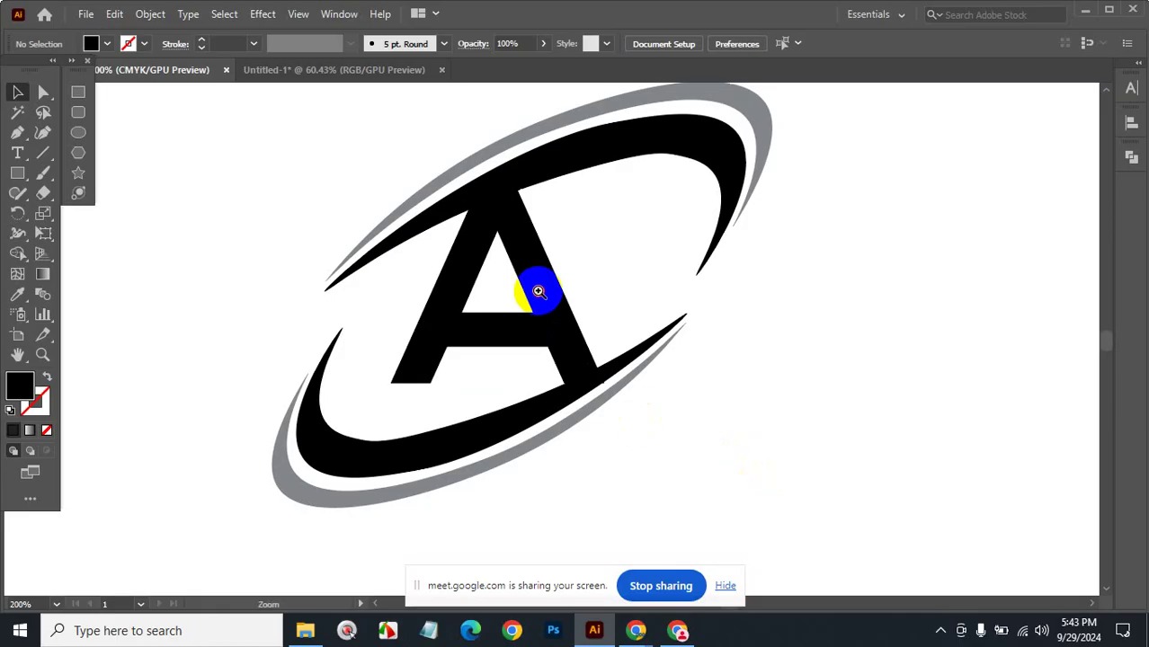
pyautogui.scroll(1, 533, 292)
pyautogui.click(558, 400)
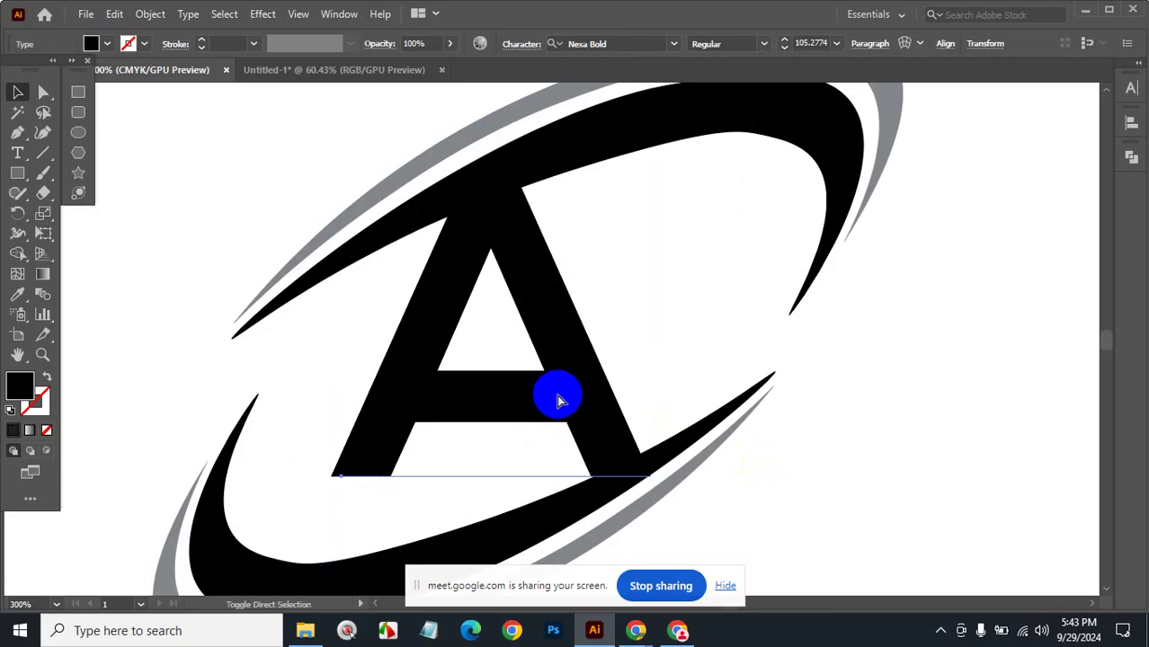
pyautogui.hotkey('ctrl', 'shift', 'o')
pyautogui.click(821, 446)
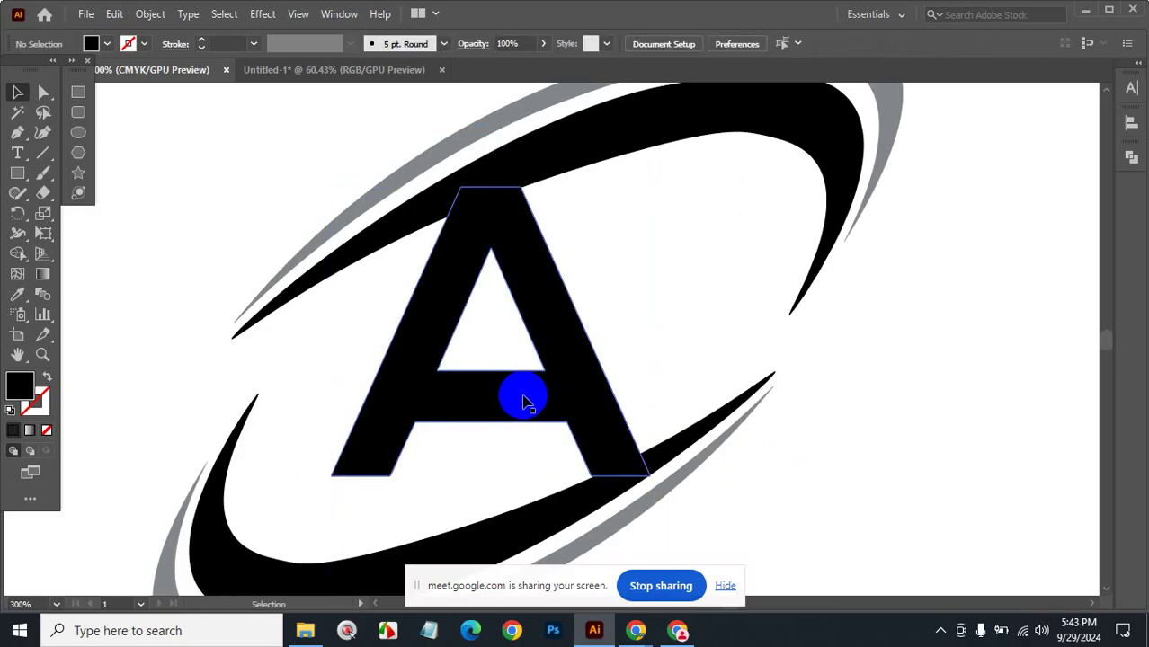
# Divide the A along a short line drawn across its left leg and ungroup the pieces.
pyautogui.click(44, 152)
pyautogui.moveTo(418, 381)
pyautogui.mouseDown()
pyautogui.moveTo(433, 384)
pyautogui.moveTo(415, 422)
pyautogui.mouseUp()
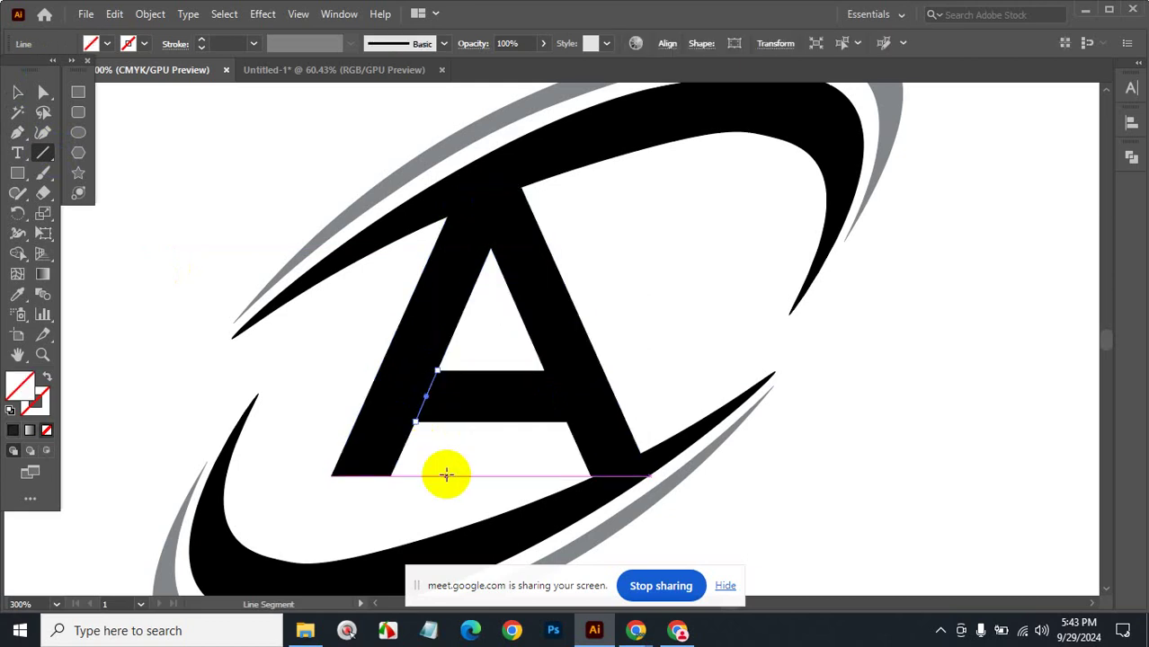
pyautogui.click(18, 92)
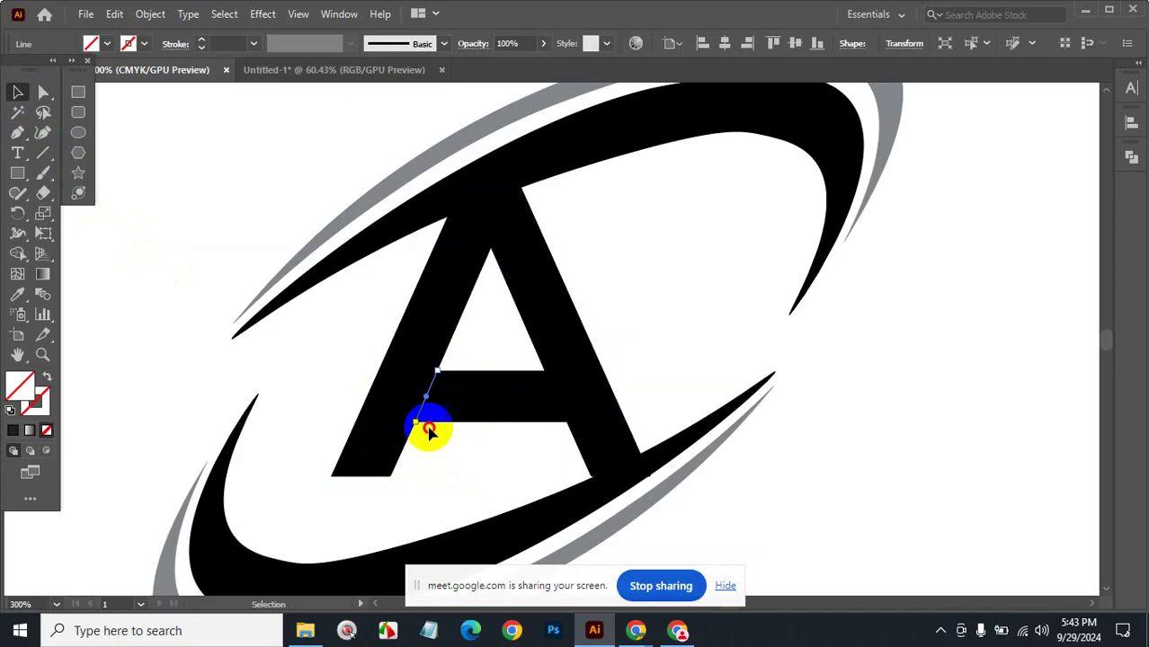
pyautogui.click(396, 379)
pyautogui.click(1131, 157)
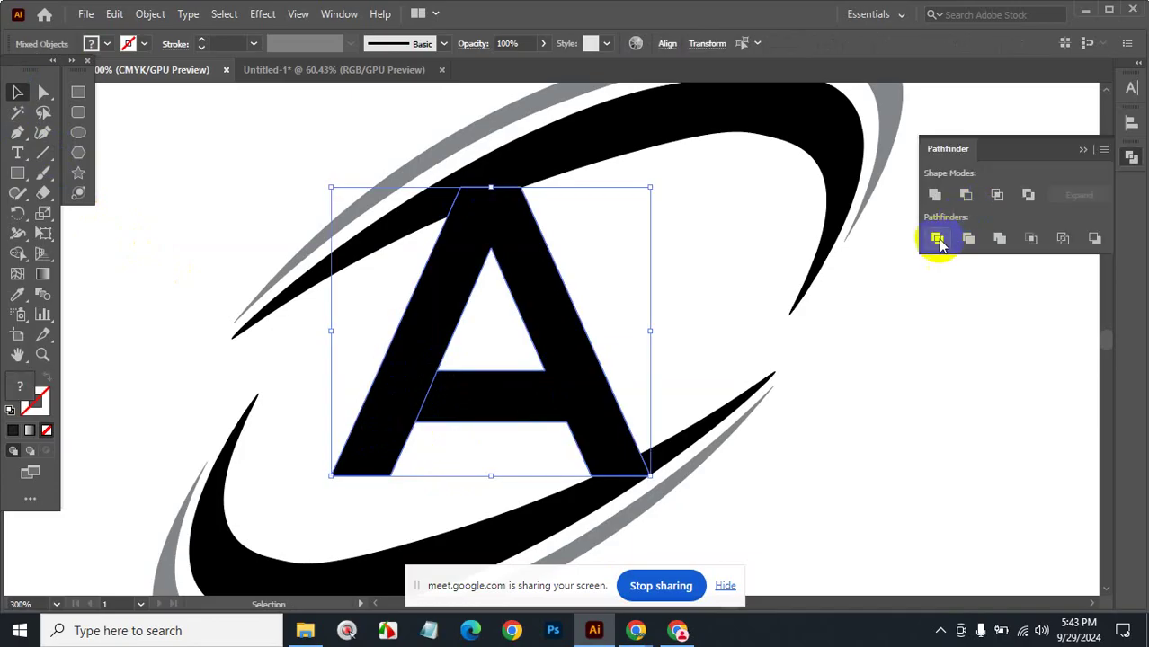
pyautogui.click(937, 238)
pyautogui.rightClick(551, 360)
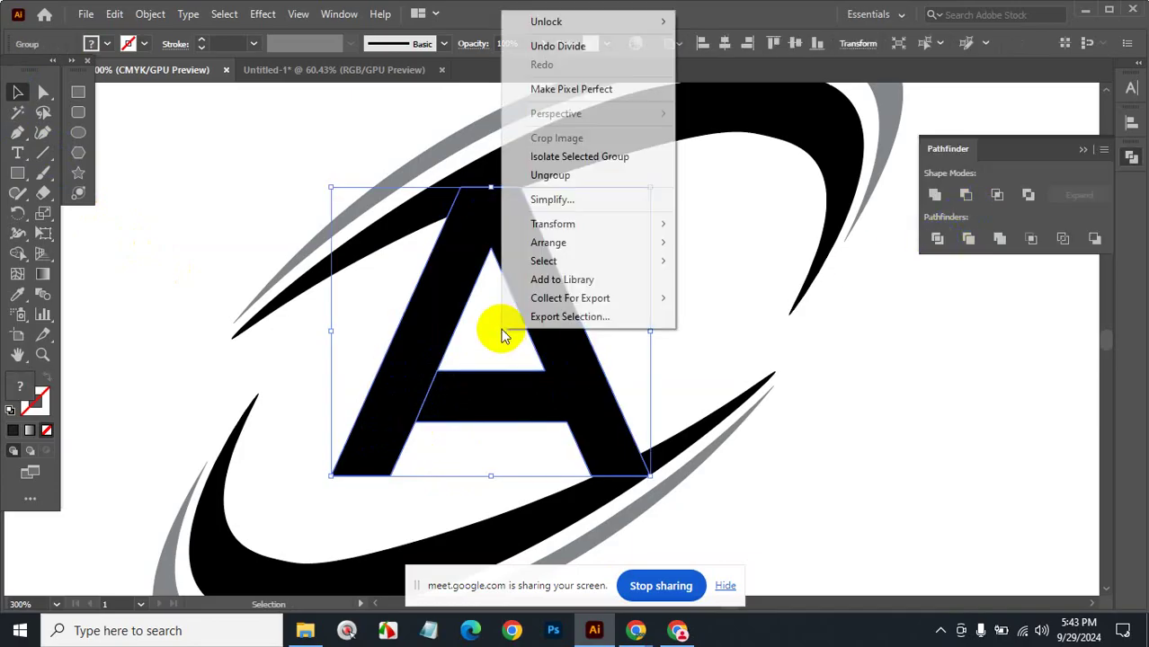
pyautogui.click(564, 173)
pyautogui.click(845, 434)
# Reshape the crossbar's left end into a slanted gap beside the leg and delete the stray anchor.
pyautogui.click(461, 402)
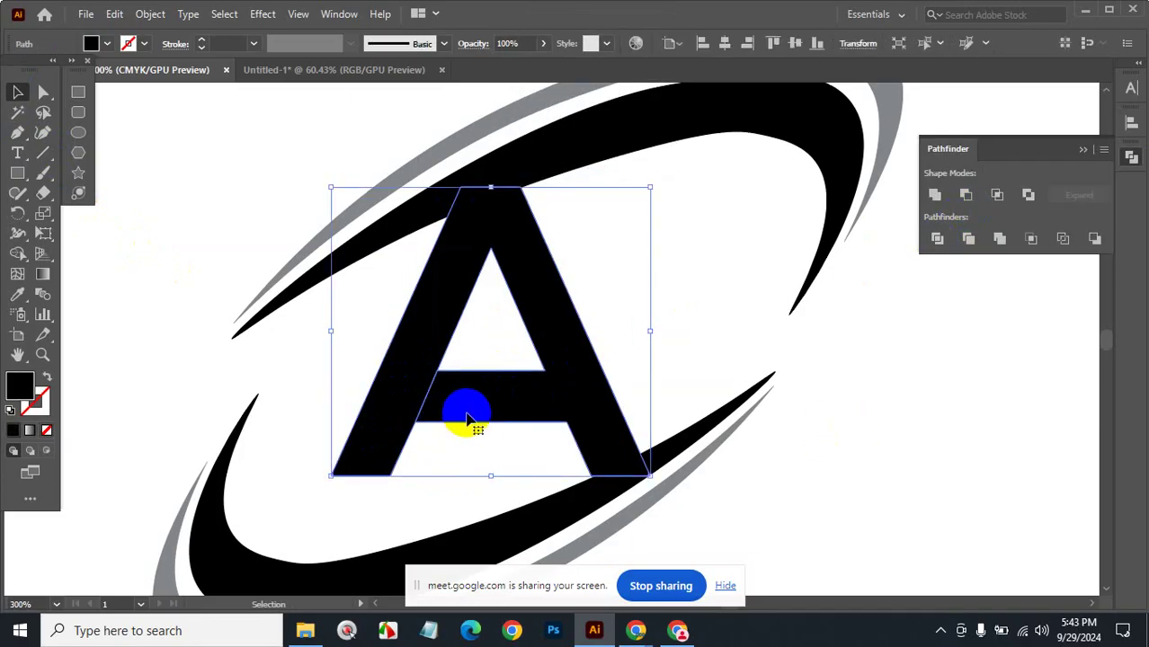
pyautogui.click(43, 92)
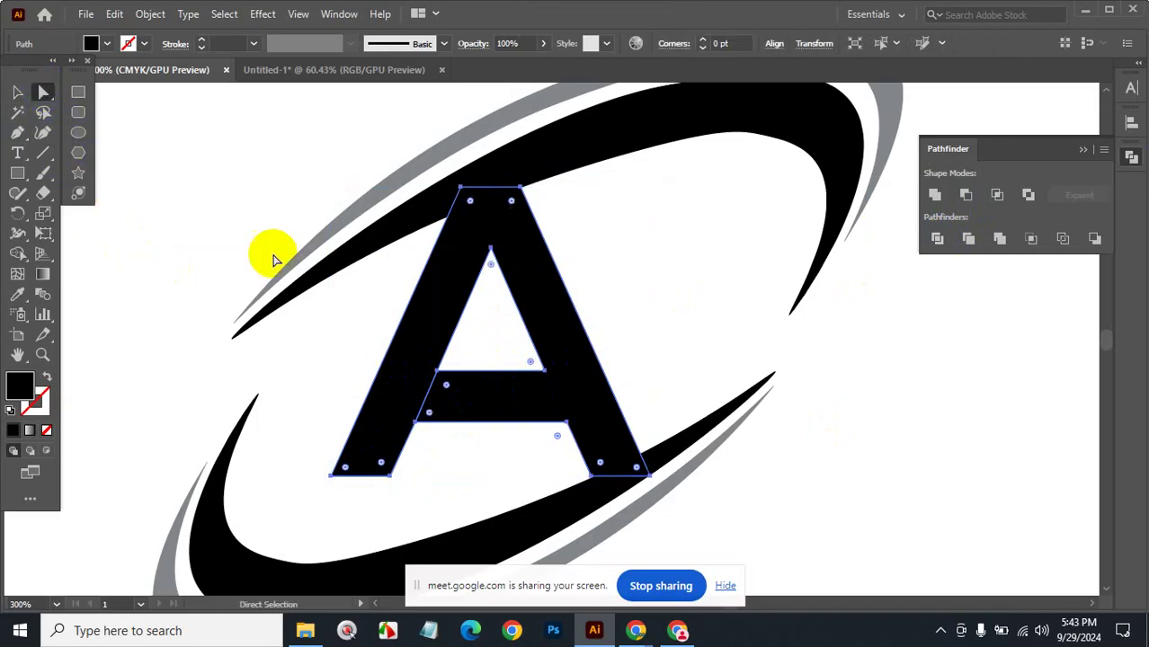
pyautogui.click(476, 385)
pyautogui.click(421, 424)
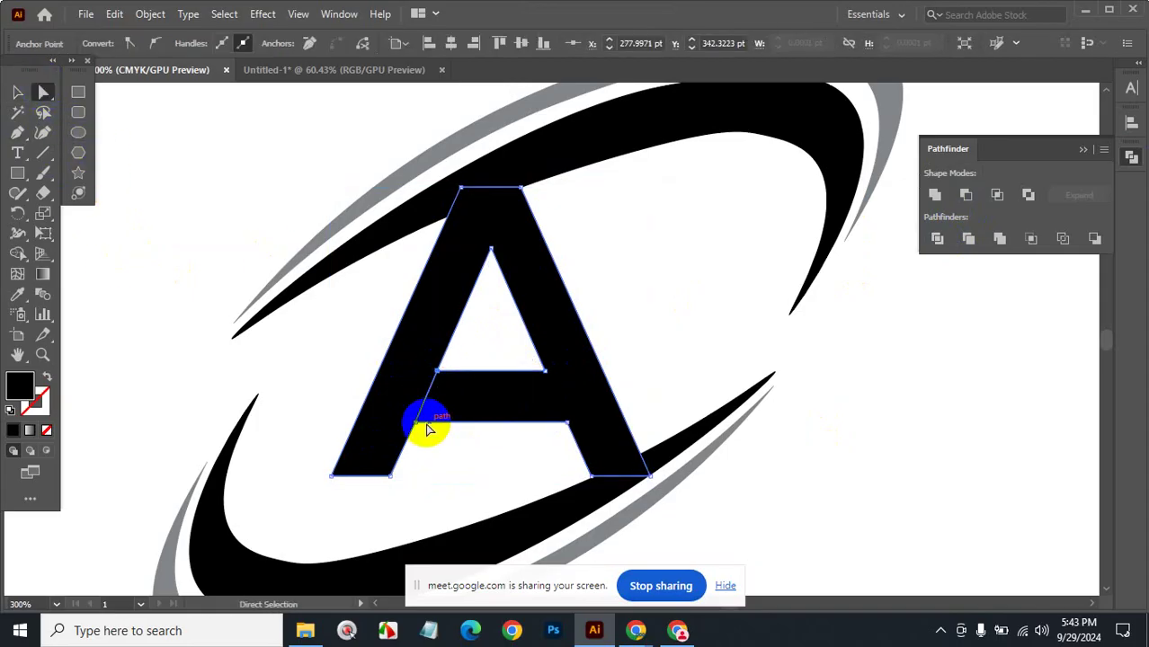
pyautogui.click(418, 430)
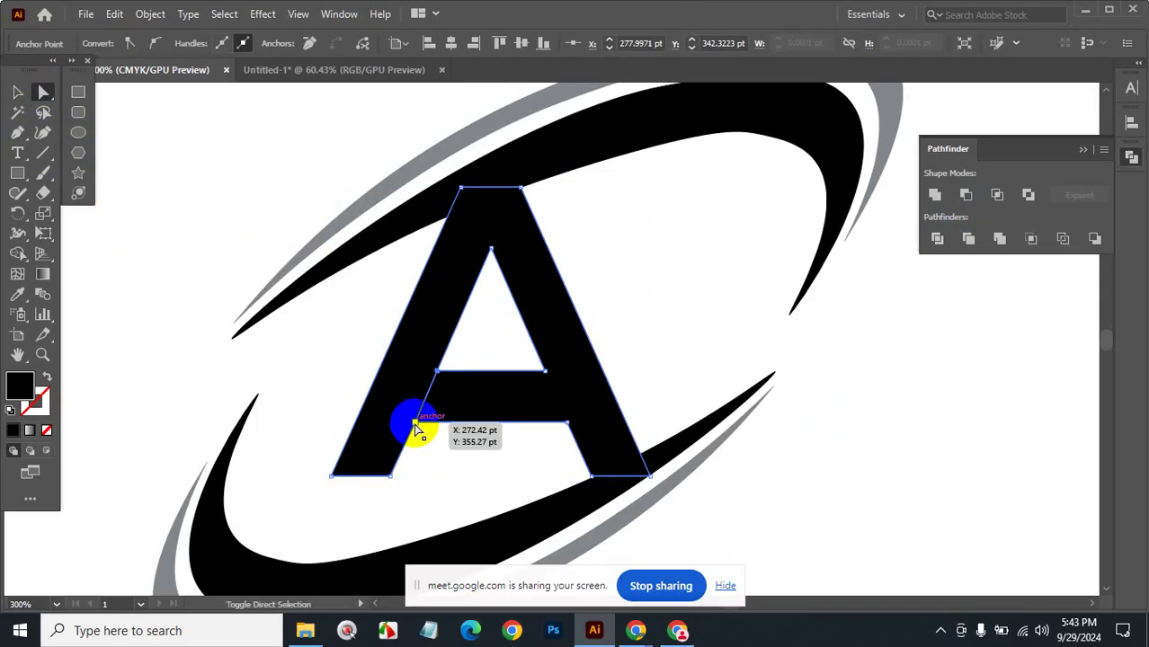
pyautogui.hotkey('ctrl', 'z')
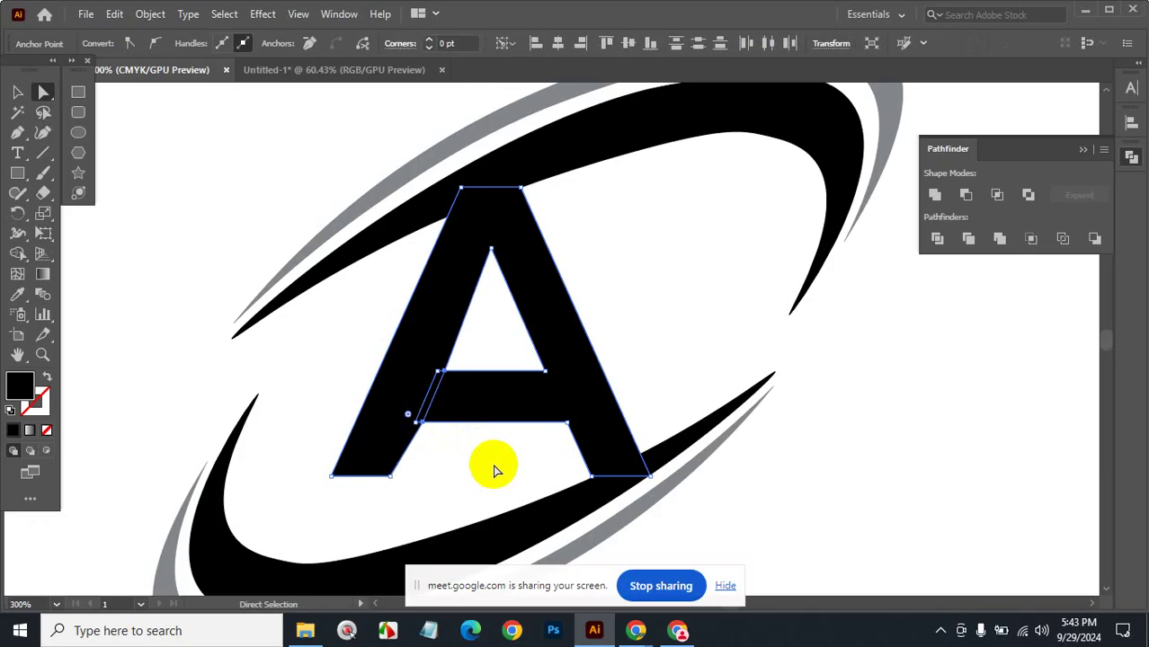
pyautogui.moveTo(406, 426); pyautogui.dragTo(441, 406)
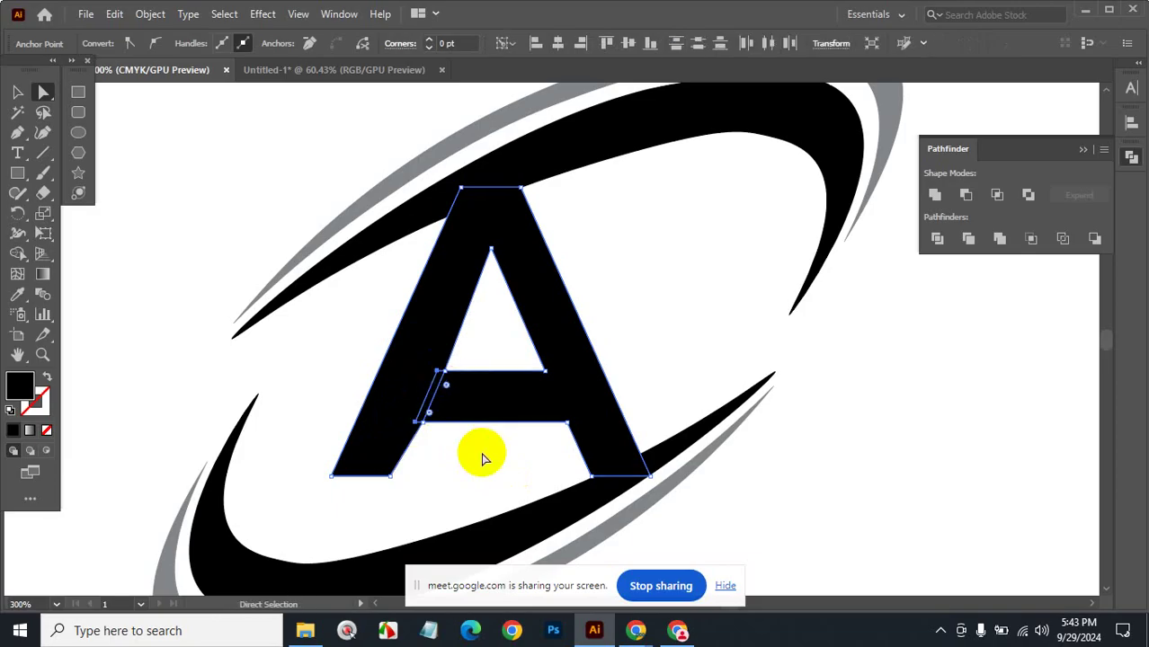
pyautogui.press('Right')
pyautogui.press('Right')
pyautogui.press('Right')
pyautogui.press('Right')
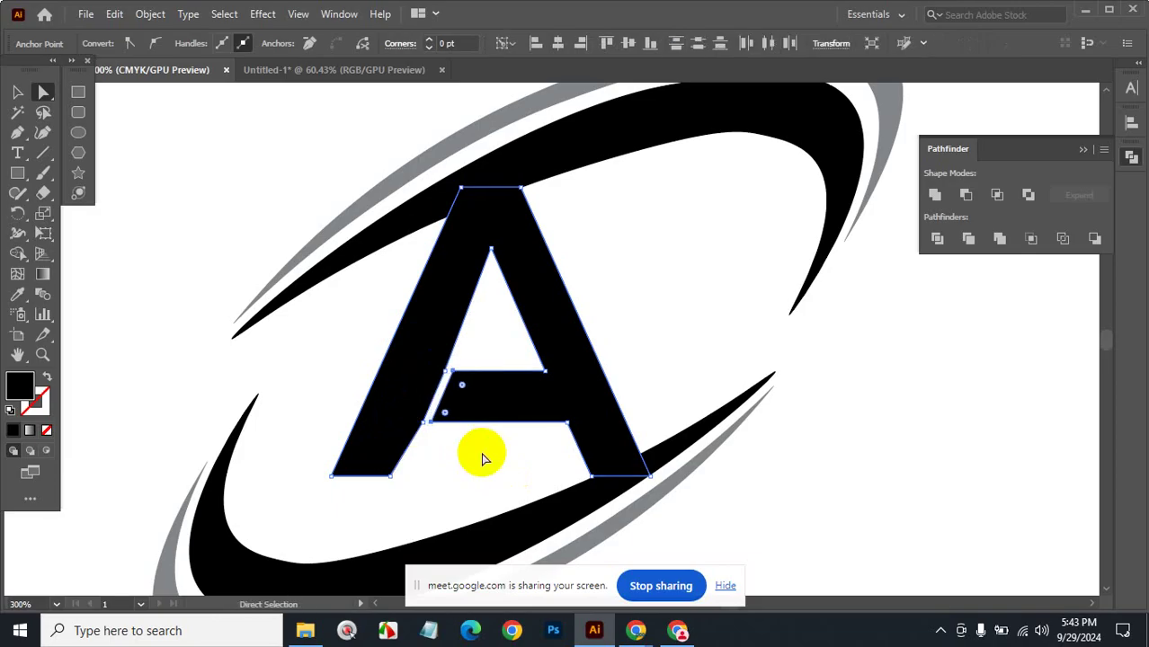
pyautogui.press('Right')
pyautogui.press('Right')
pyautogui.press('Right')
pyautogui.press('Right')
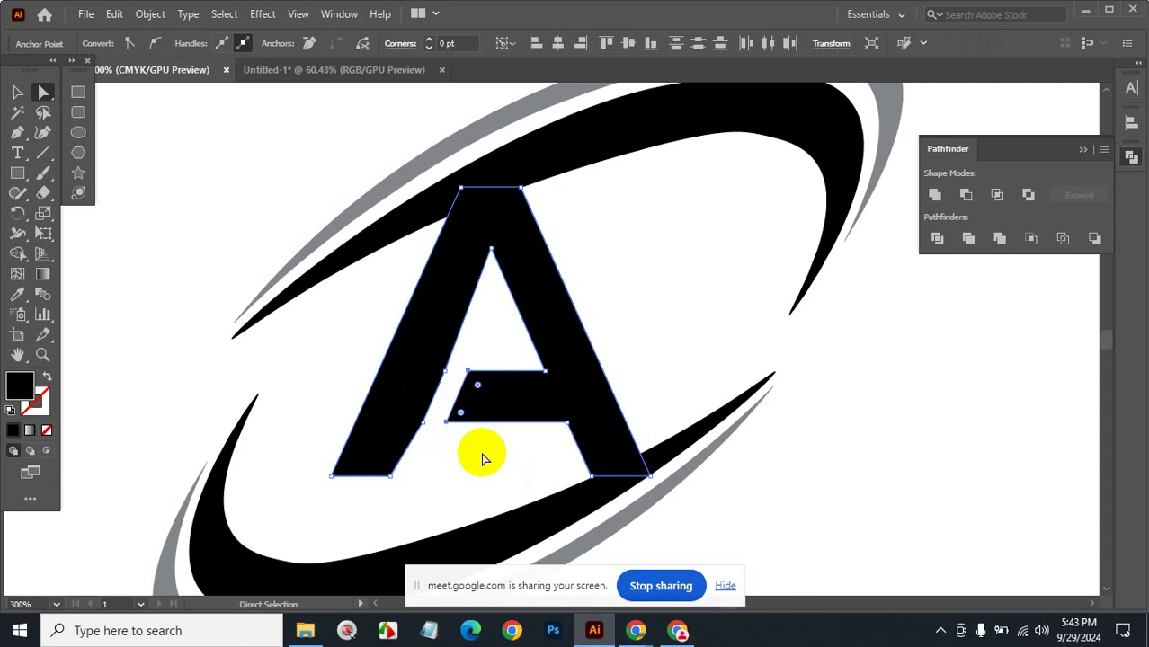
pyautogui.moveTo(441, 379); pyautogui.dragTo(430, 438)
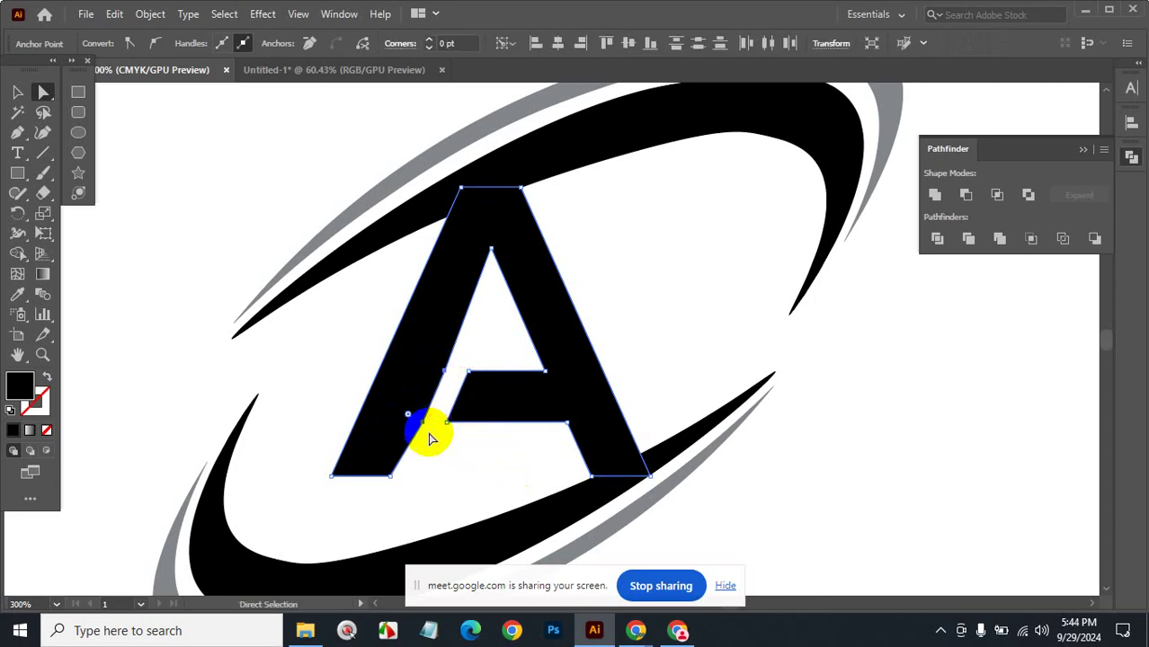
pyautogui.press('Delete')
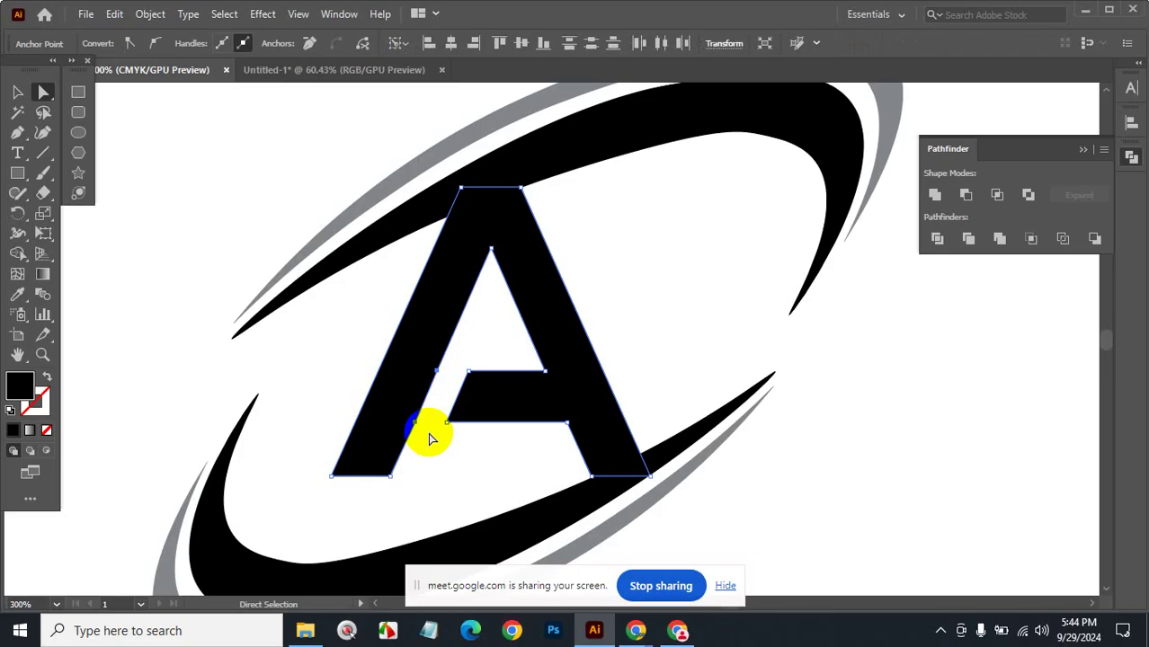
pyautogui.click(657, 339)
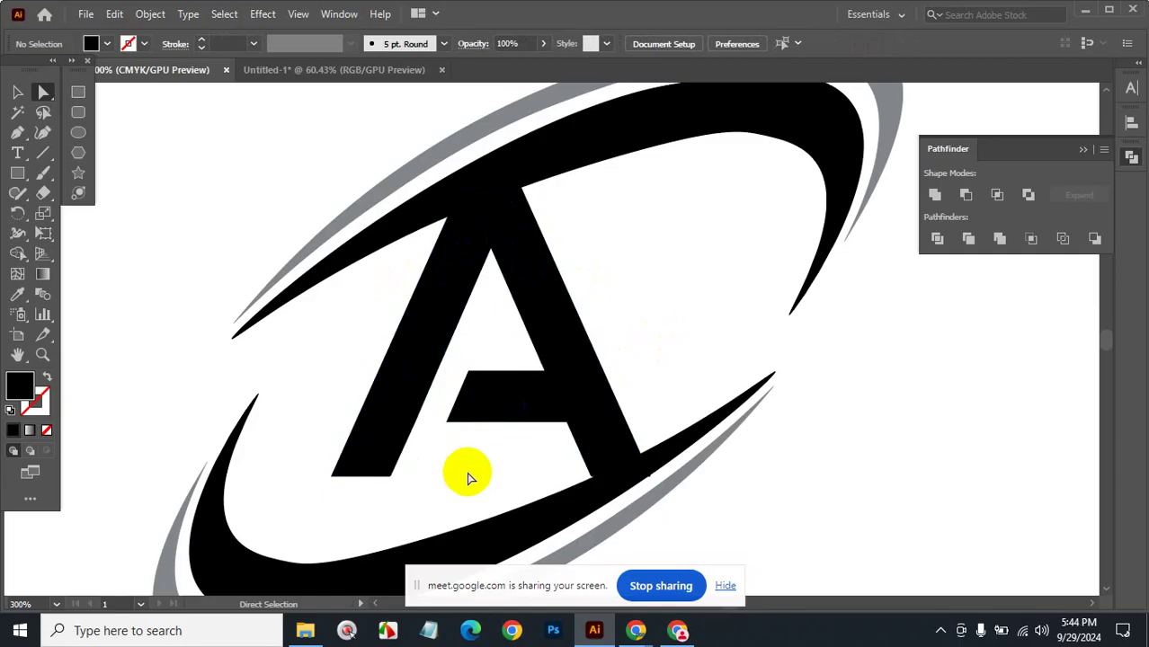
# Inspect the reshaped crossbar and left leg of the A.
pyautogui.click(532, 428)
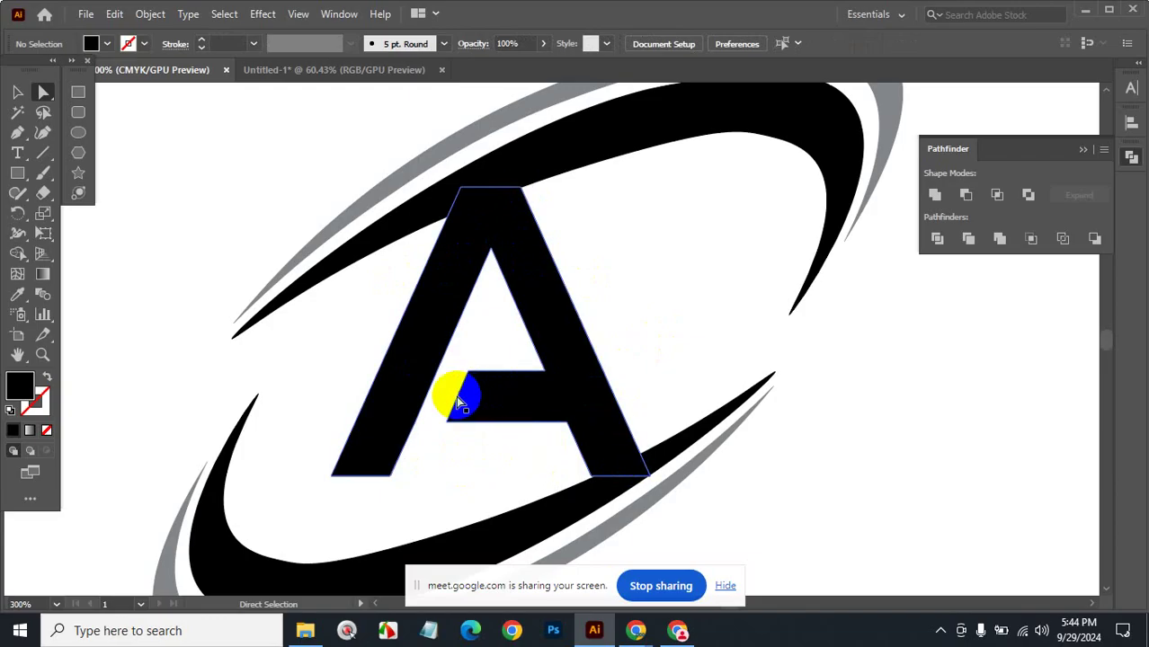
pyautogui.click(532, 355)
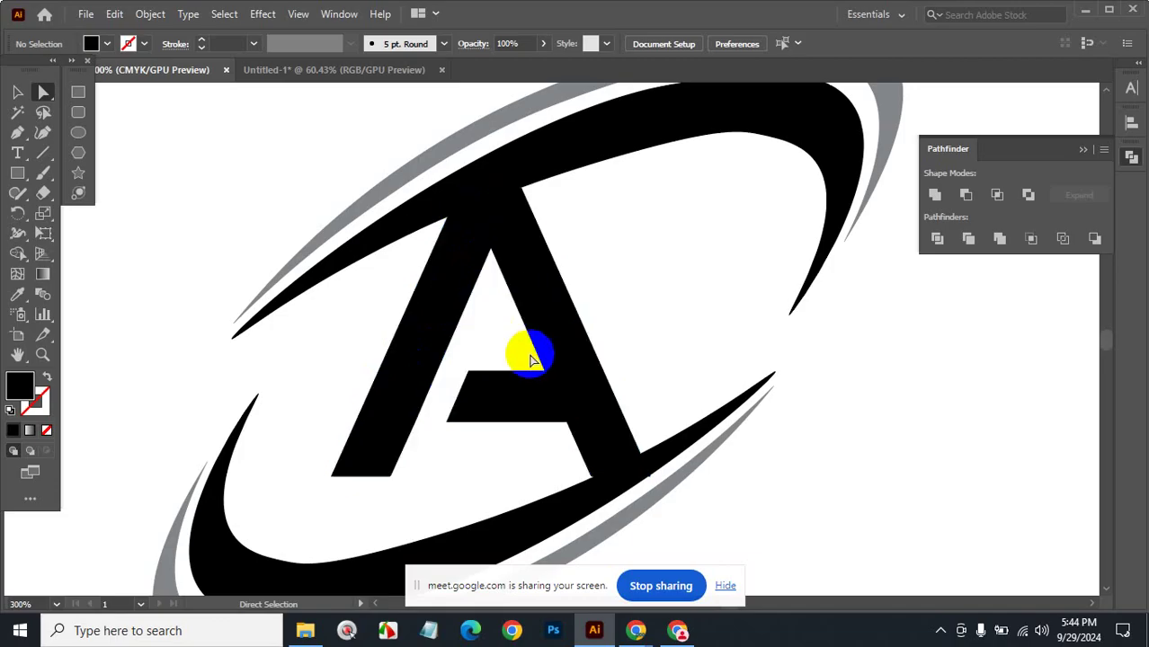
pyautogui.click(445, 426)
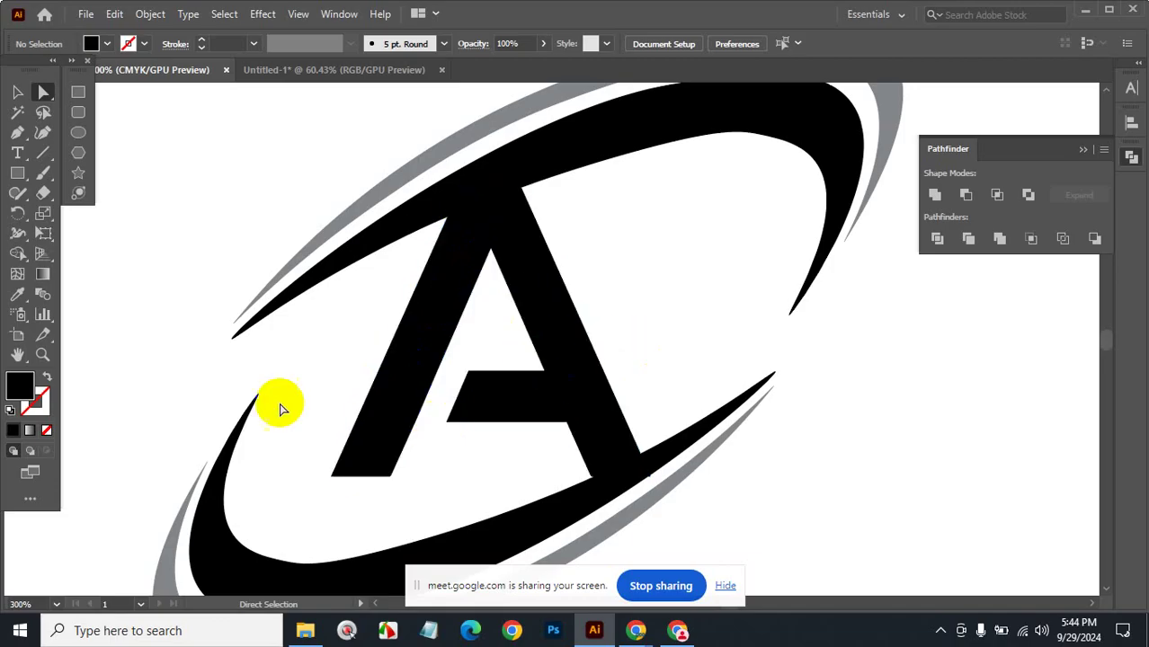
pyautogui.click(341, 436)
# Zoom out with the Zoom tool to show the full artboard and all three emblems.
pyautogui.click(276, 570)
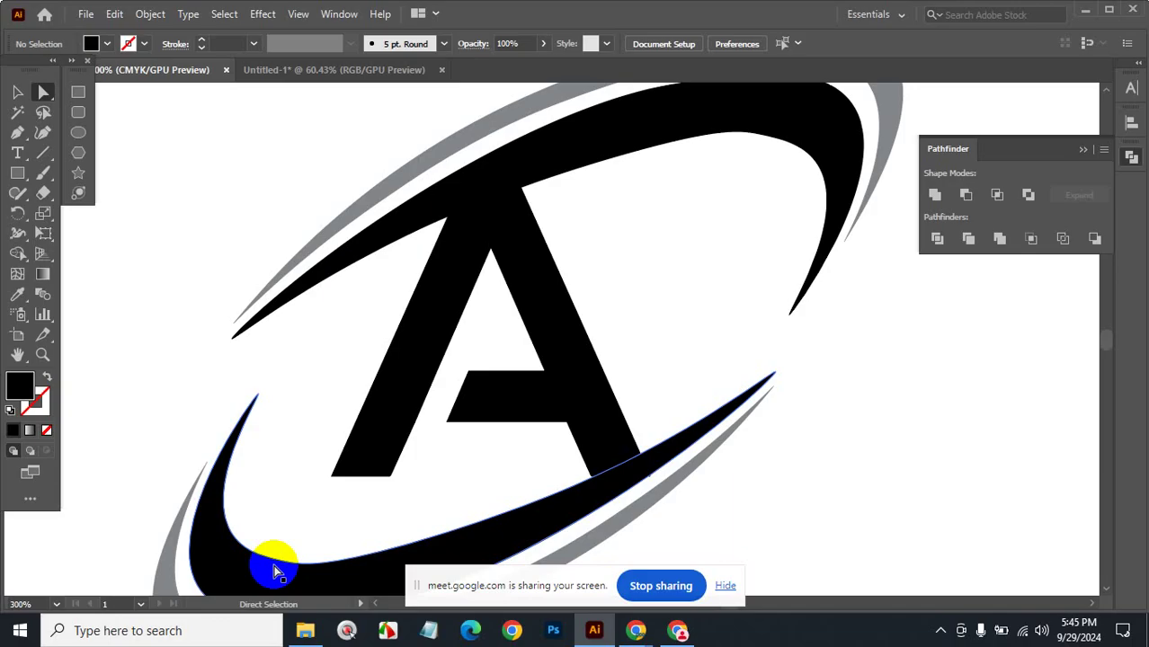
pyautogui.press('z')
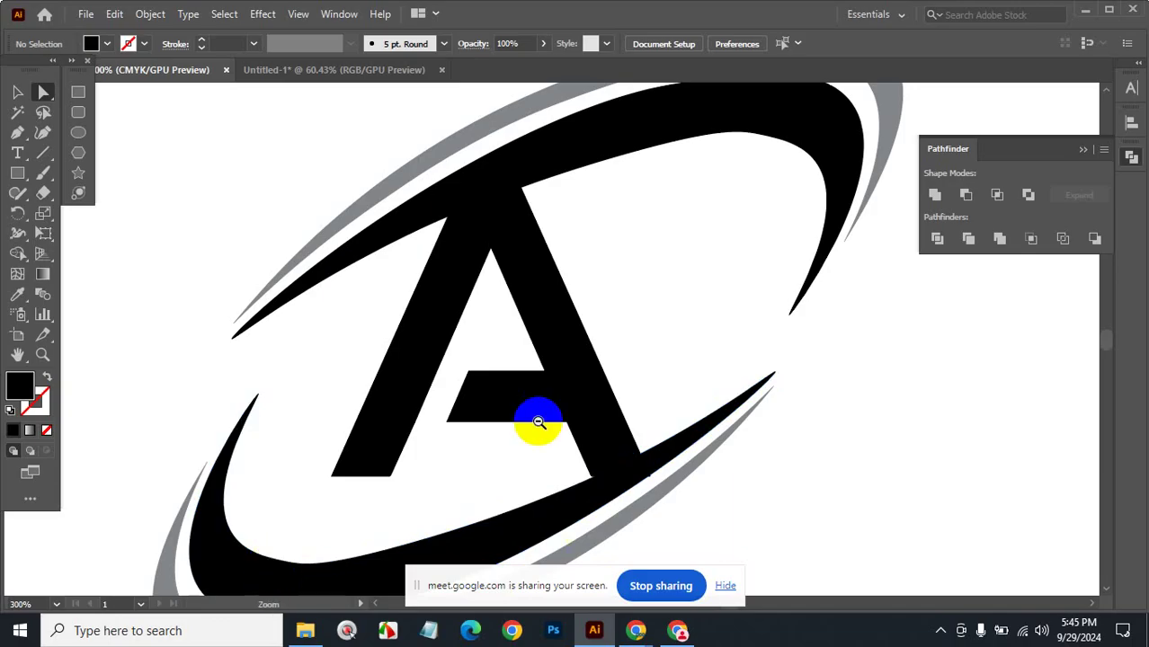
pyautogui.keyDown('alt'); pyautogui.click(544, 357); pyautogui.keyUp('alt')
# Zoom out further to view the AB, A-in-ring and swirl emblems together.
pyautogui.keyDown('alt'); pyautogui.click(574, 346); pyautogui.keyUp('alt')
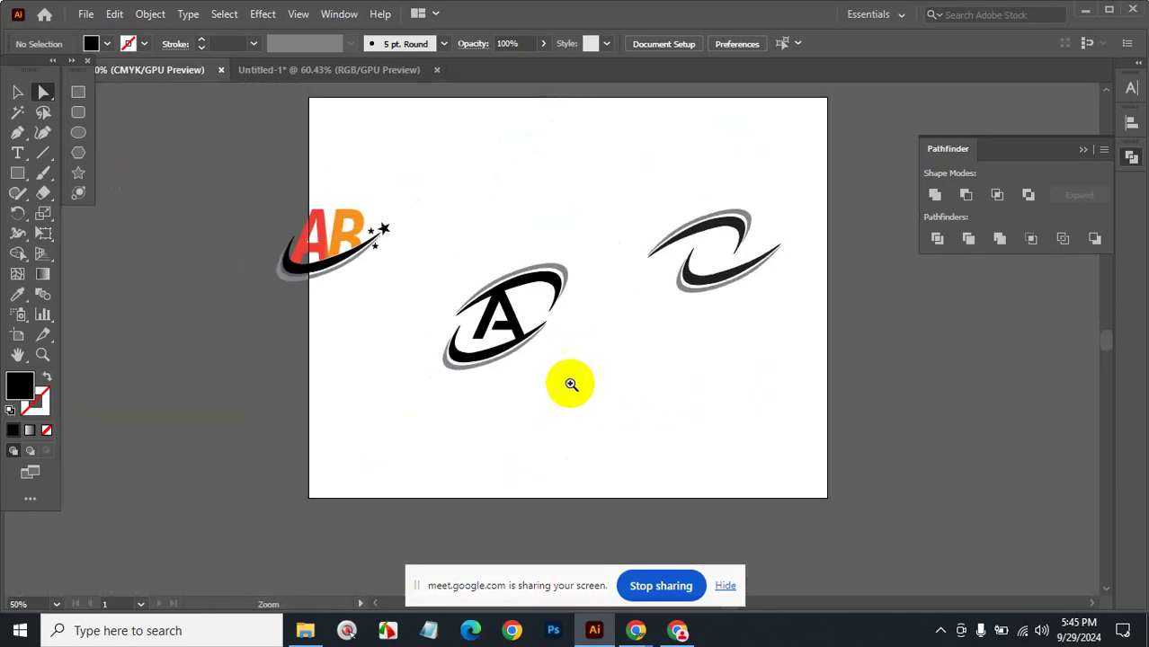
pyautogui.click(532, 340)
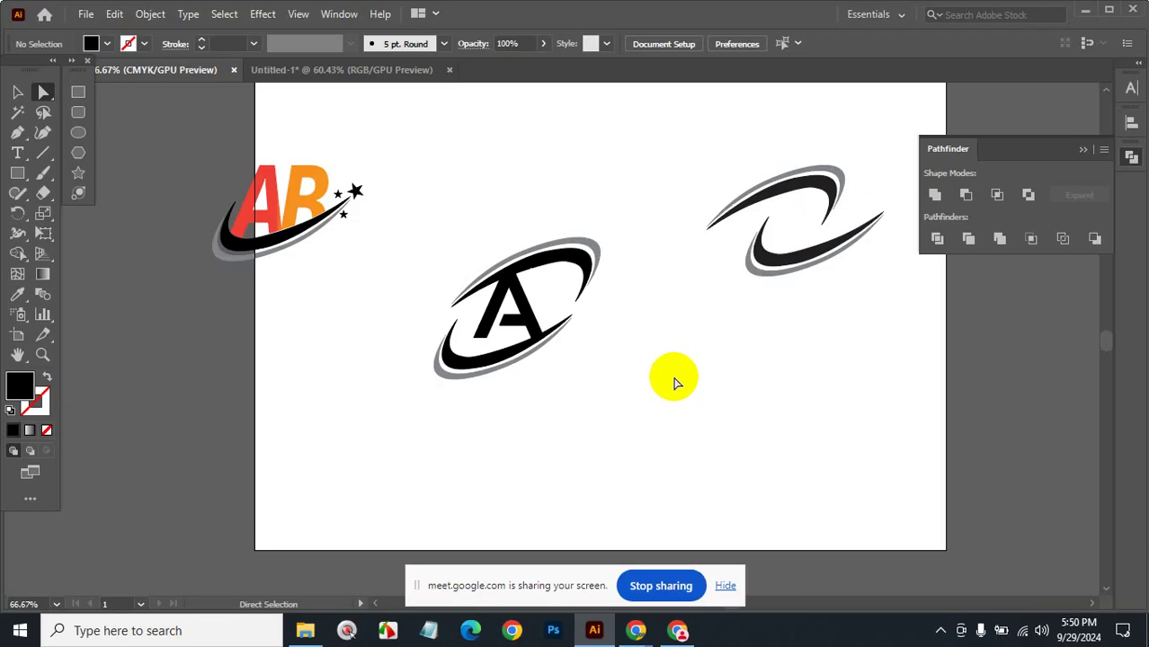
# Alt-drag a copy of the middle emblem's letter A into the right-hand swoosh.
pyautogui.click(524, 315)
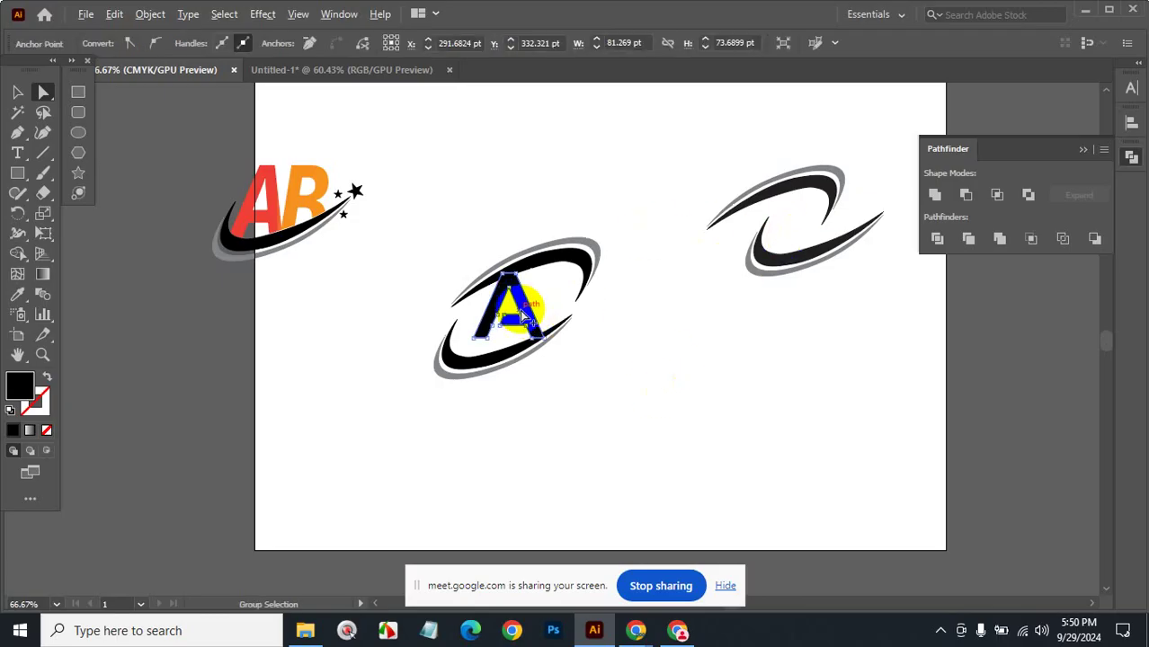
pyautogui.moveTo(521, 312); pyautogui.dragTo(804, 225)
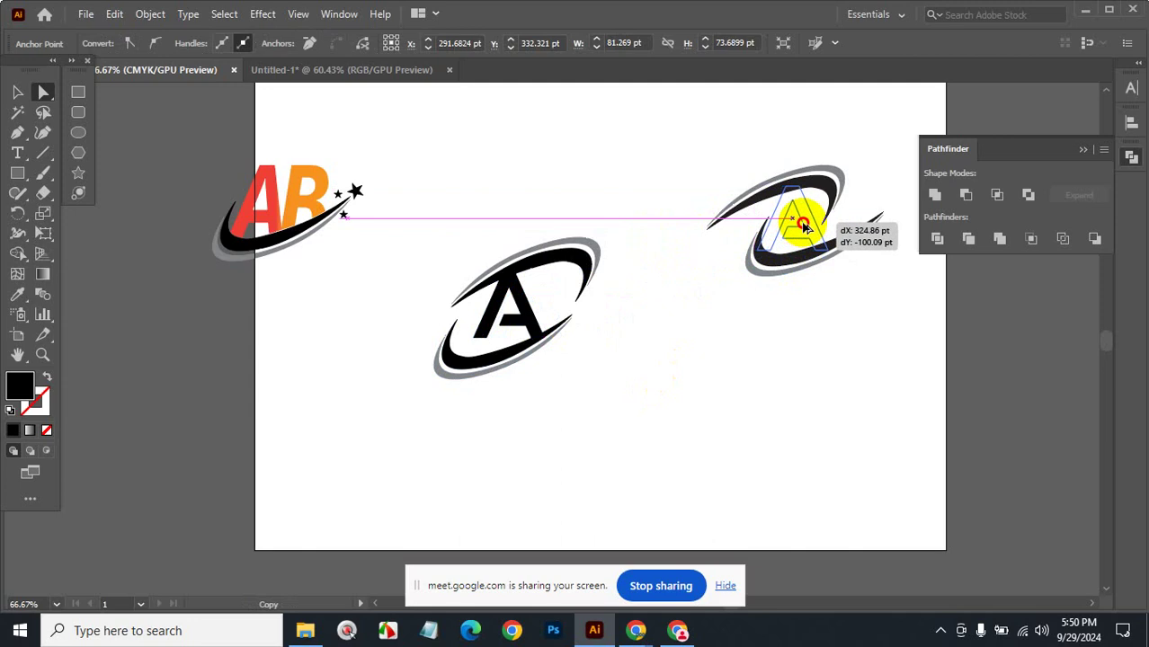
pyautogui.click(833, 429)
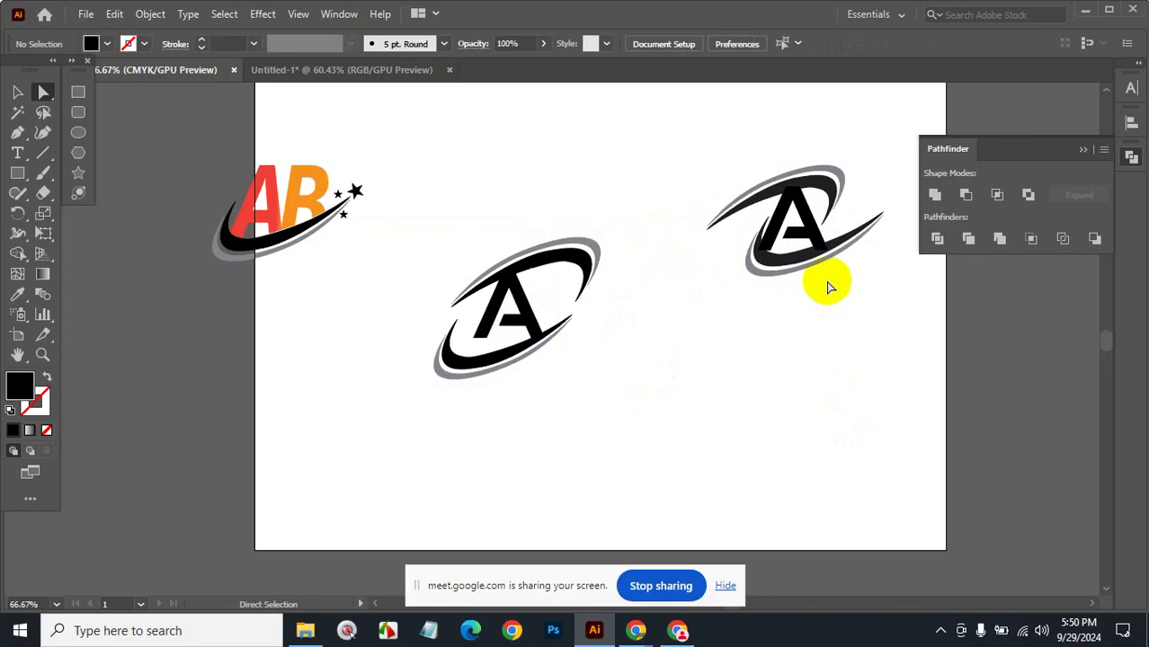
# Rotate the whole right swoosh emblem to a steeper tilt.
pyautogui.click(844, 182)
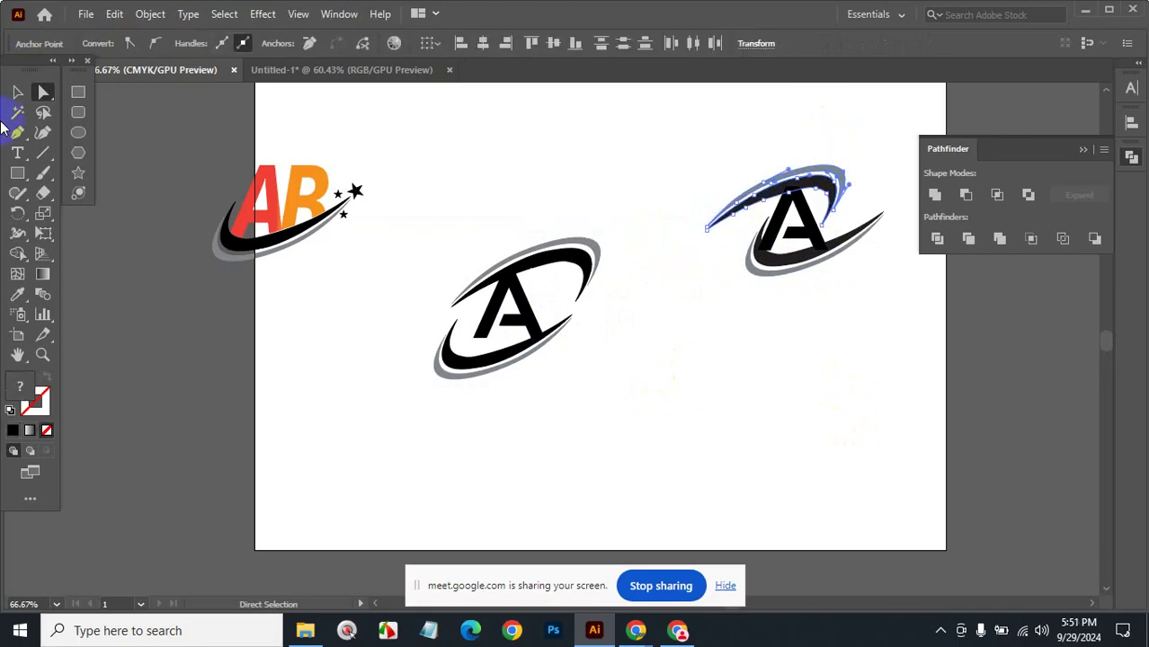
pyautogui.click(17, 92)
pyautogui.click(629, 153)
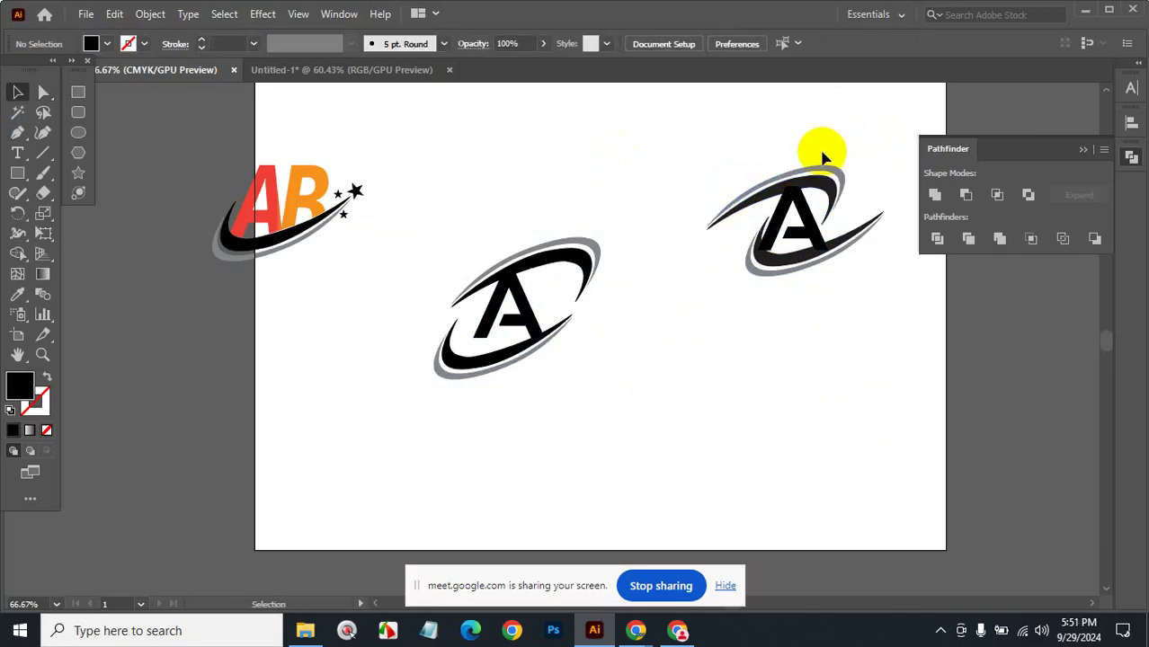
pyautogui.click(842, 199)
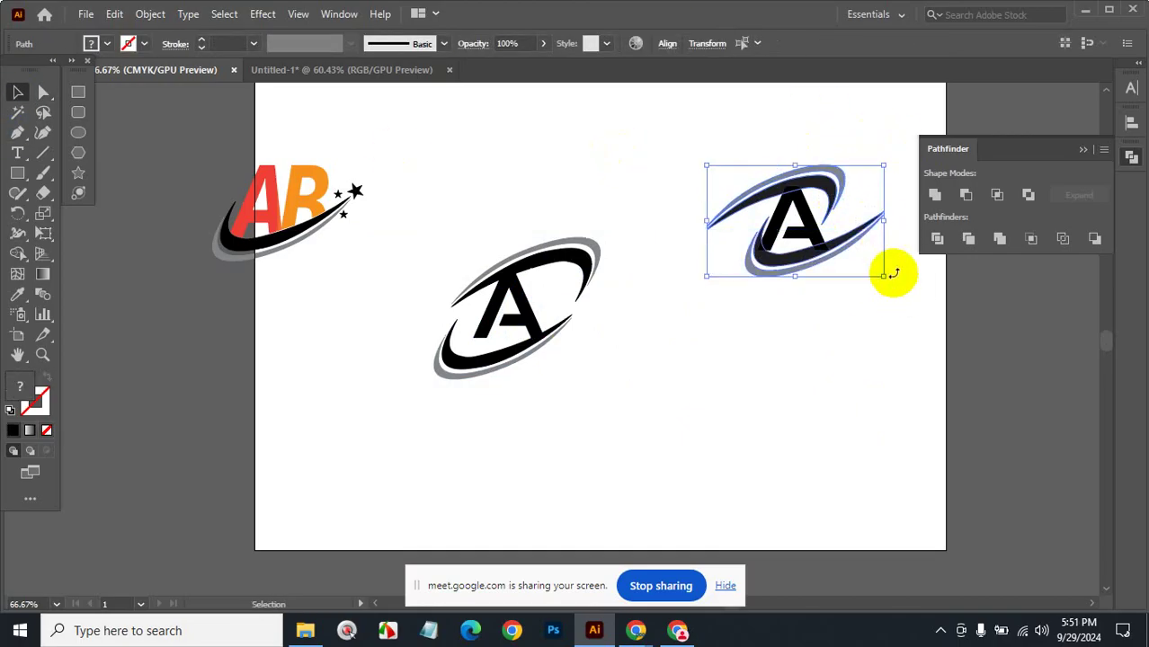
pyautogui.moveTo(888, 282)
pyautogui.mouseDown()
pyautogui.moveTo(887, 238)
pyautogui.moveTo(893, 305)
pyautogui.mouseUp()
pyautogui.click(893, 306)
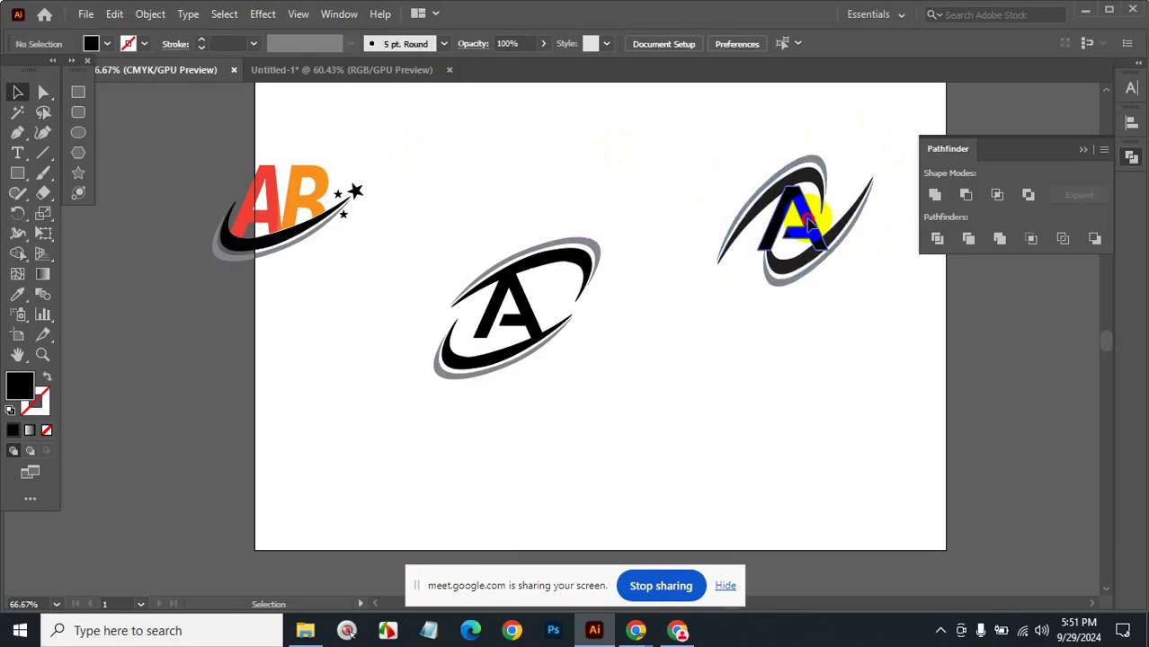
# Shift and slightly shrink the copied A, then zoom in on the right emblem.
pyautogui.moveTo(808, 220); pyautogui.dragTo(812, 219)
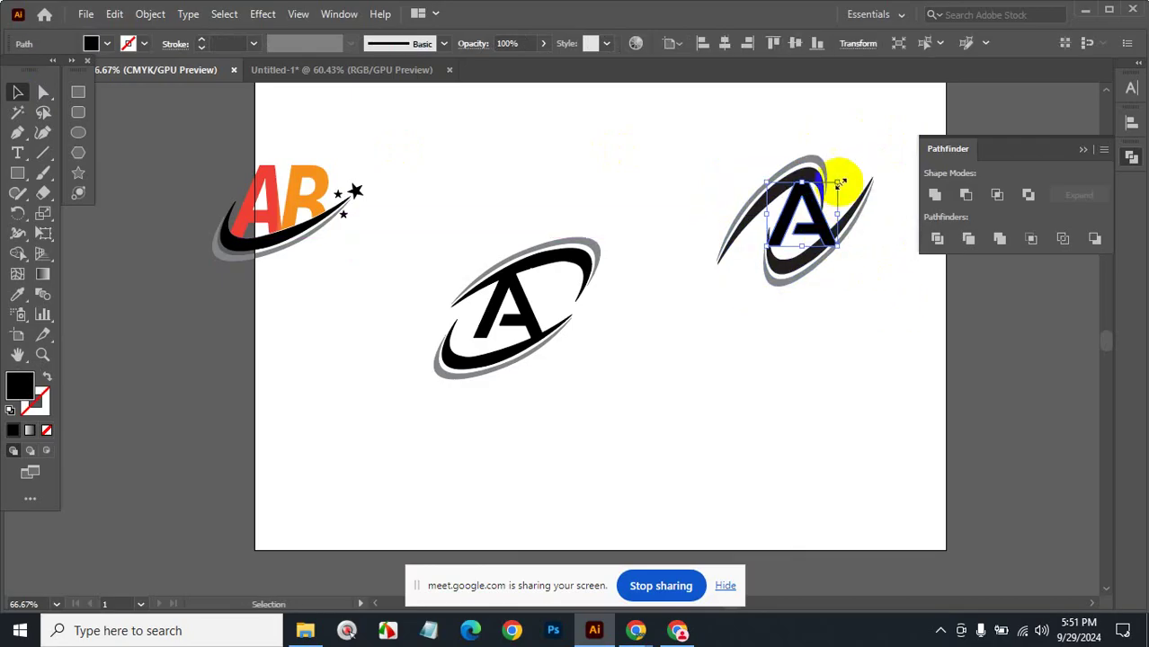
pyautogui.moveTo(839, 182); pyautogui.dragTo(828, 189)
pyautogui.click(890, 380)
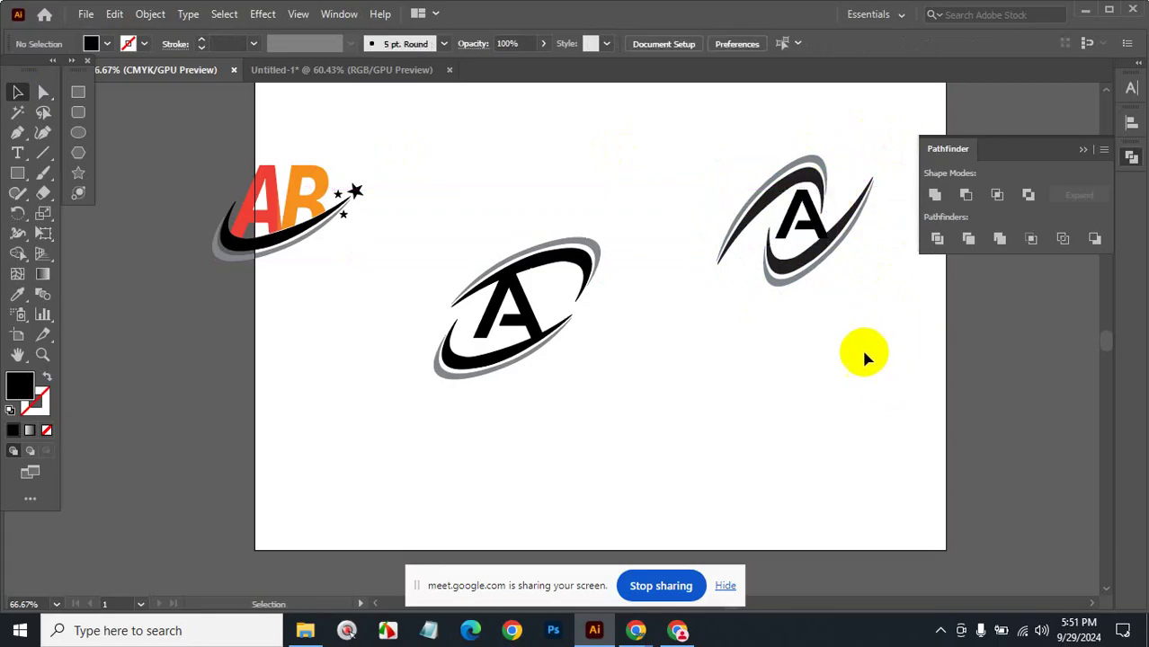
pyautogui.press('z')
pyautogui.click(803, 211)
pyautogui.click(559, 390)
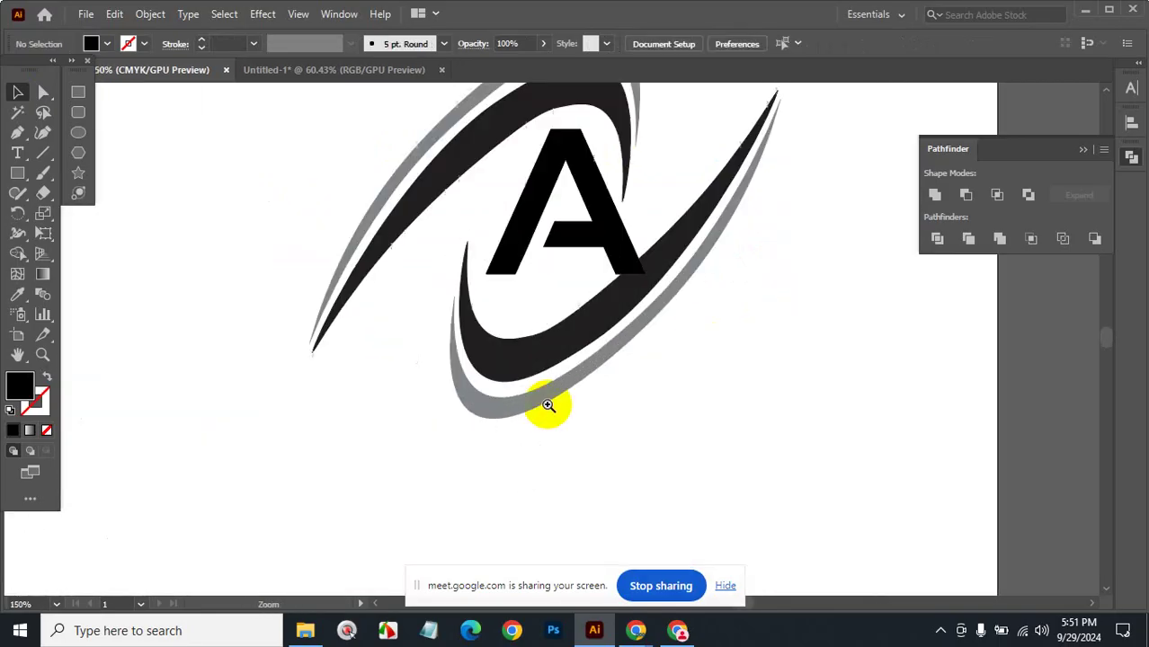
pyautogui.moveTo(602, 252); pyautogui.dragTo(616, 331)
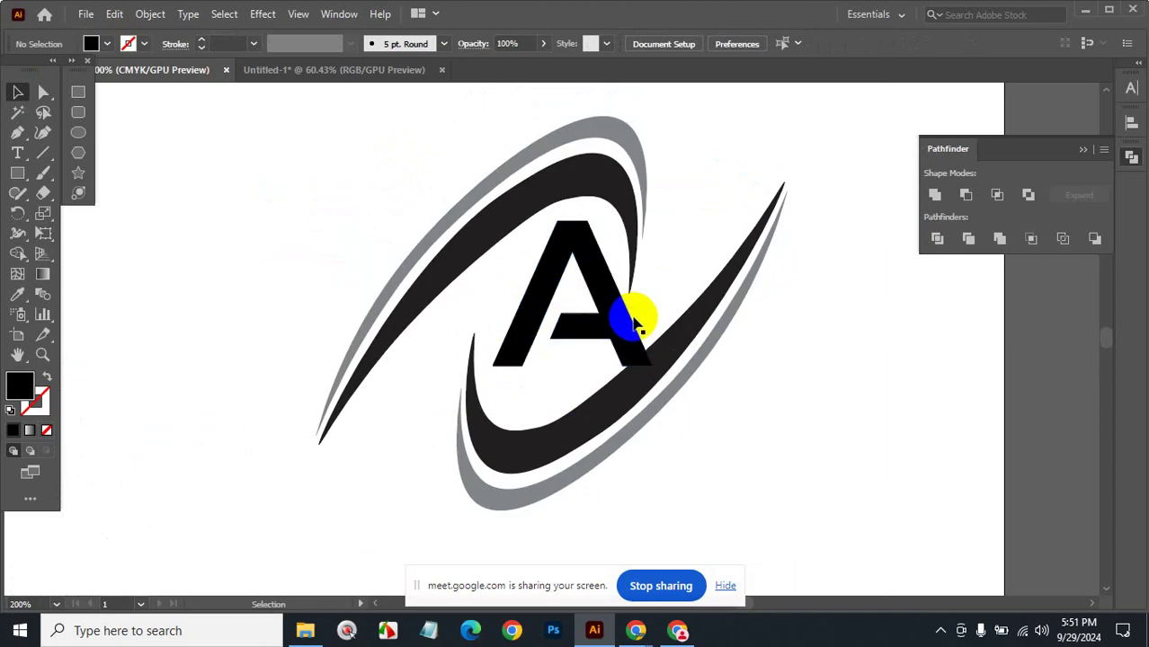
# Nudge the A up and left, then zoom back out to the whole artboard.
pyautogui.moveTo(615, 318); pyautogui.dragTo(606, 310)
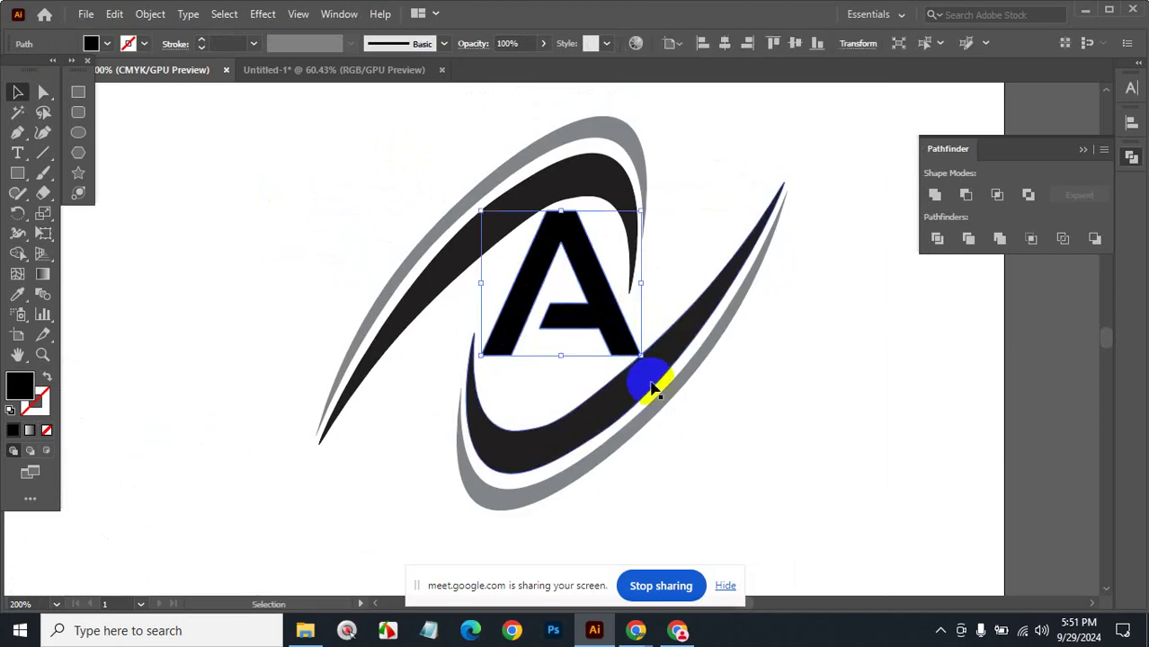
pyautogui.click(832, 409)
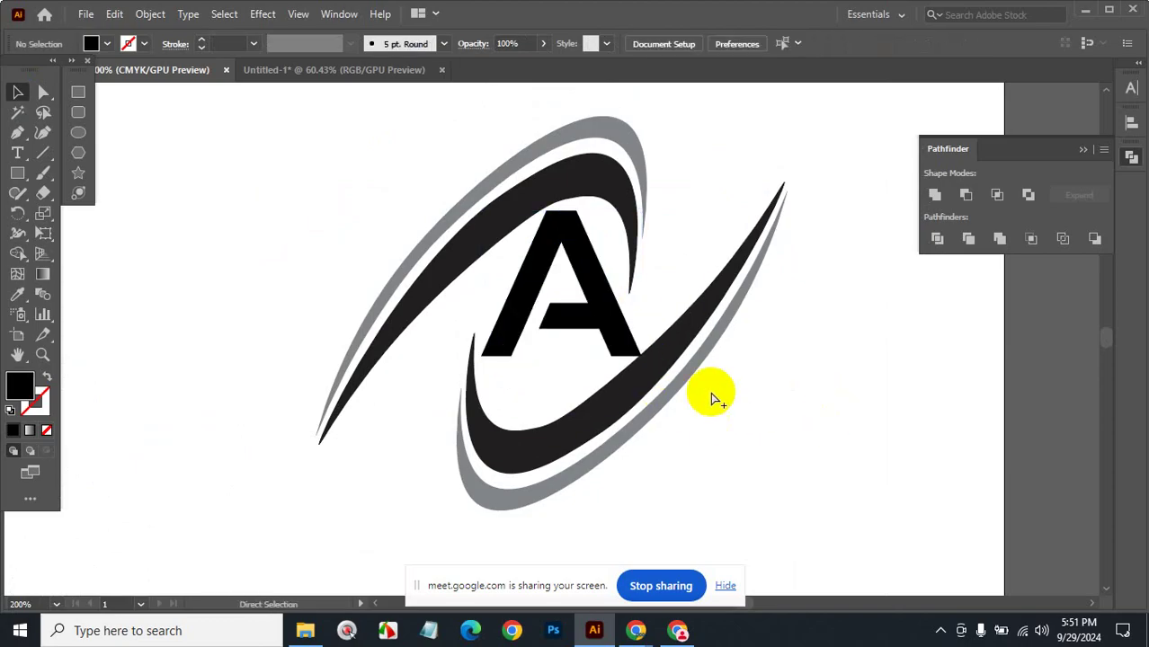
pyautogui.keyDown('ctrl'); pyautogui.keyDown('alt'); pyautogui.click(635, 351); pyautogui.keyUp('alt'); pyautogui.keyUp('ctrl')
pyautogui.keyDown('ctrl'); pyautogui.keyDown('alt'); pyautogui.click(513, 346); pyautogui.keyUp('alt'); pyautogui.keyUp('ctrl')
pyautogui.keyDown('ctrl'); pyautogui.keyDown('alt'); pyautogui.click(674, 425); pyautogui.keyUp('alt'); pyautogui.keyUp('ctrl')
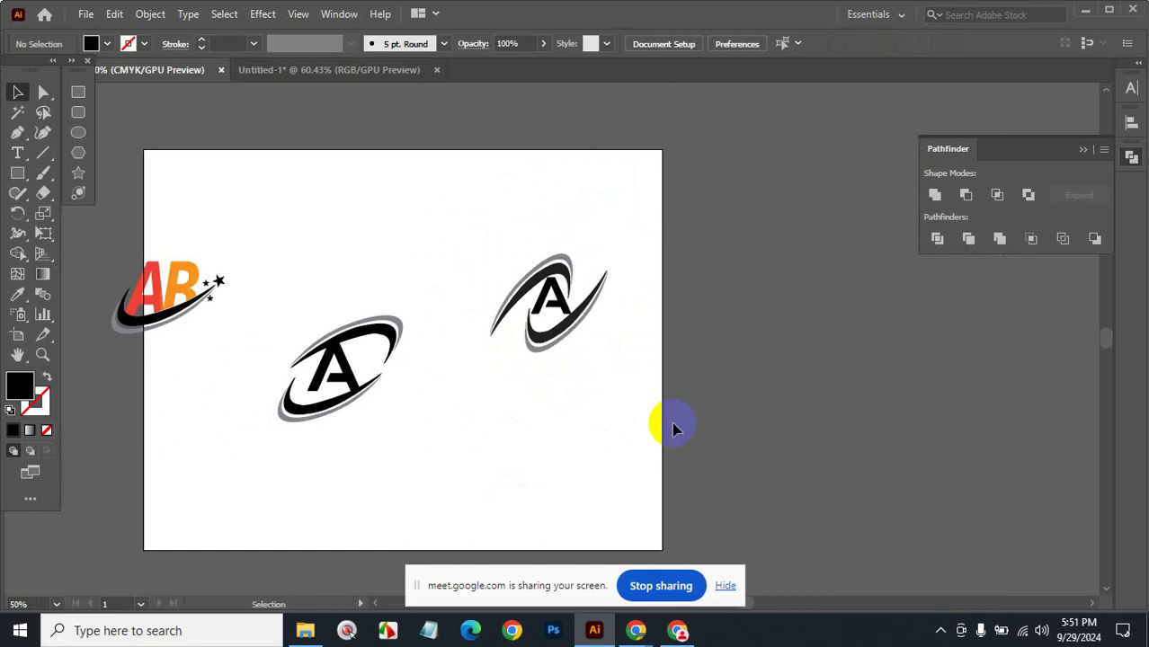
pyautogui.moveTo(29, 430)
pyautogui.mouseDown()
pyautogui.moveTo(128, 302)
pyautogui.moveTo(217, 263)
pyautogui.mouseUp()
pyautogui.click(310, 635)
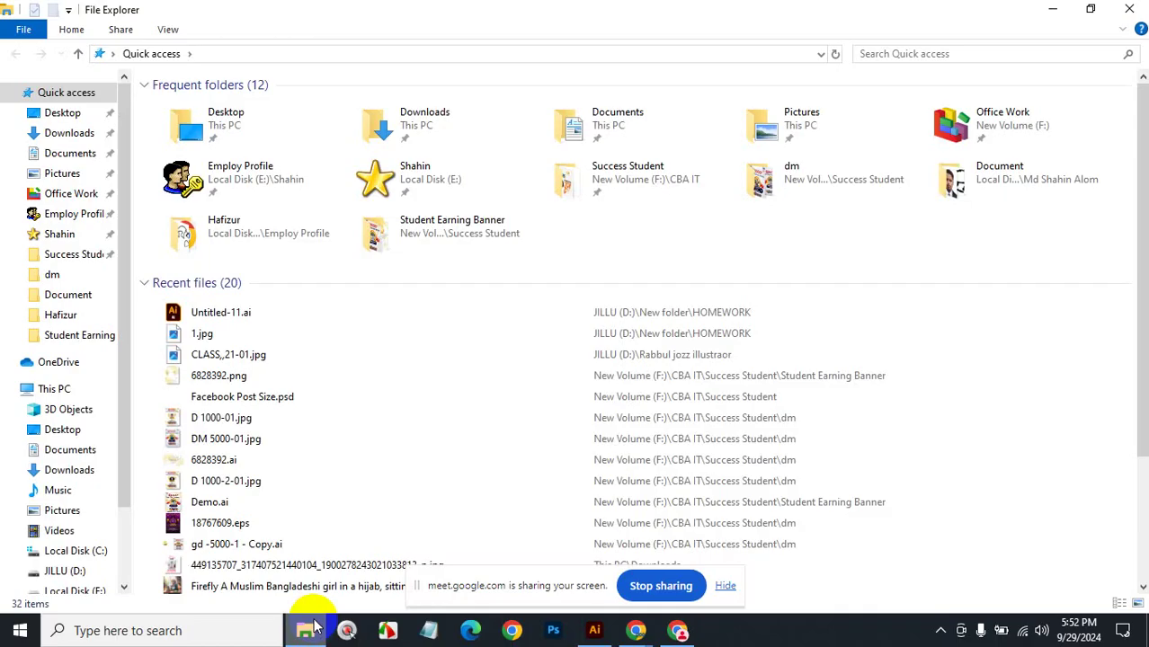
# Browse to the logo folder on the D: drive and open 2.jpg in the viewer.
pyautogui.scroll(-1, 68, 508)
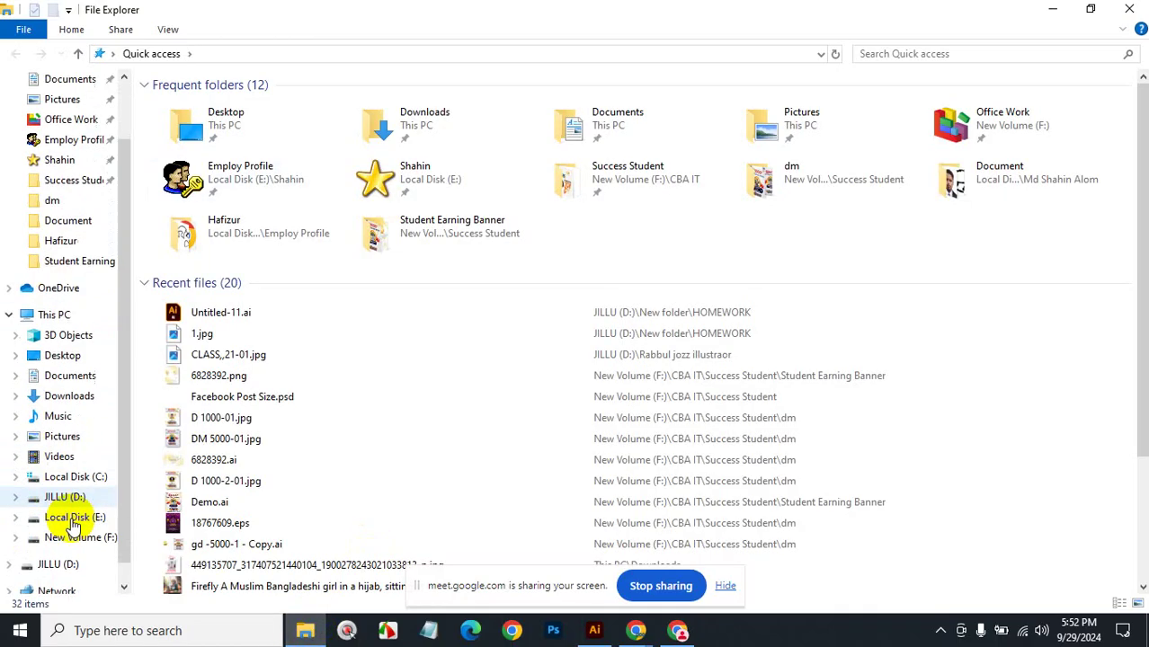
pyautogui.click(56, 496)
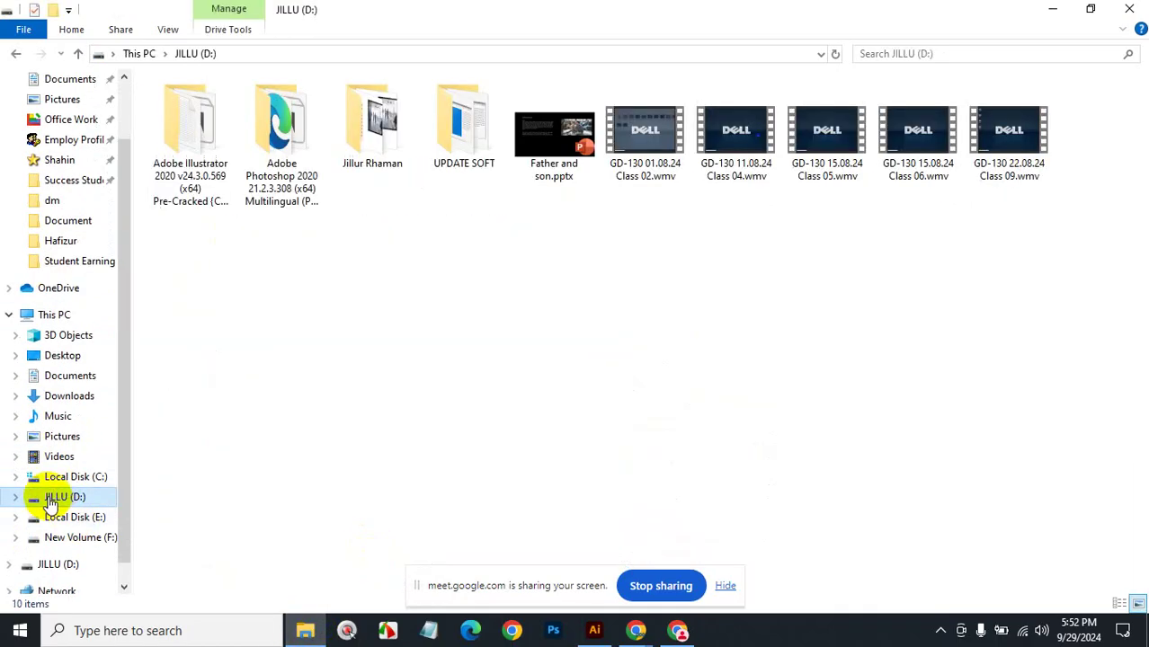
pyautogui.doubleClick(389, 122)
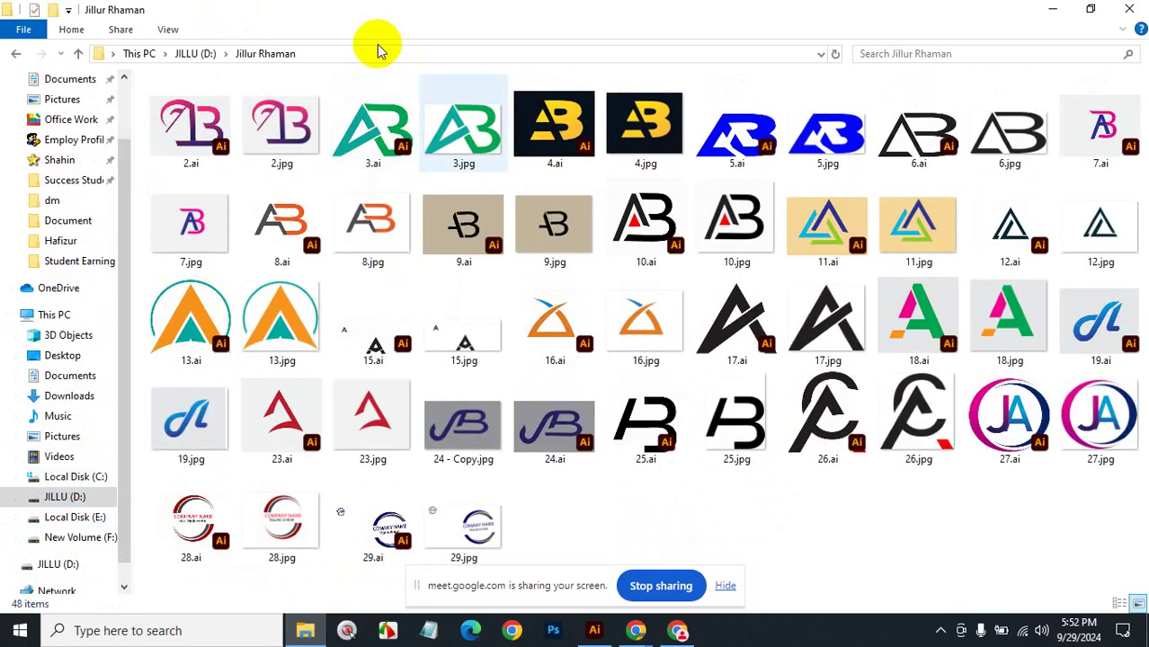
pyautogui.click(304, 124)
pyautogui.doubleClick(304, 124)
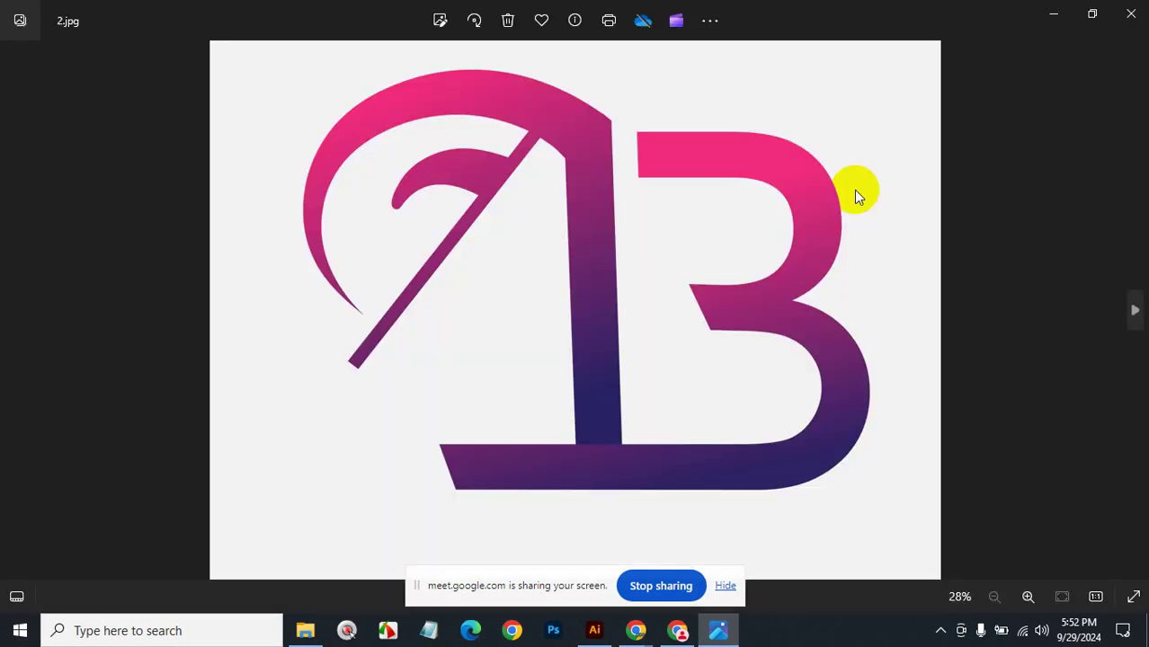
# Step through 3.jpg and 4.jpg, then go back to the yellow AB logo.
pyautogui.click(1134, 310)
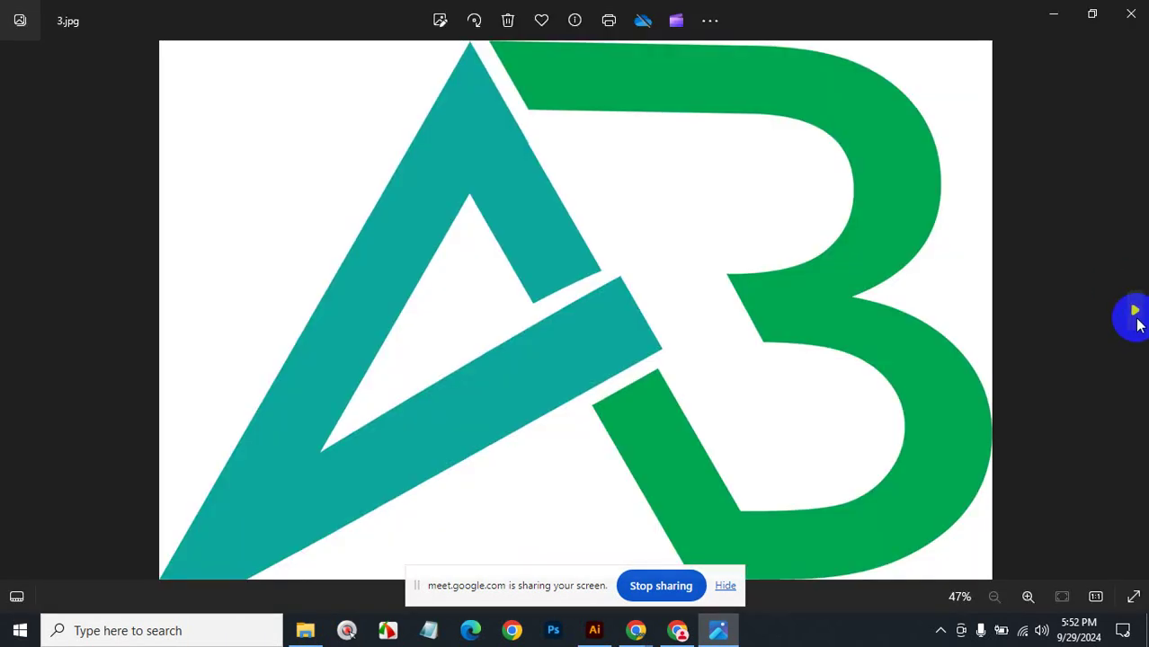
pyautogui.click(1135, 322)
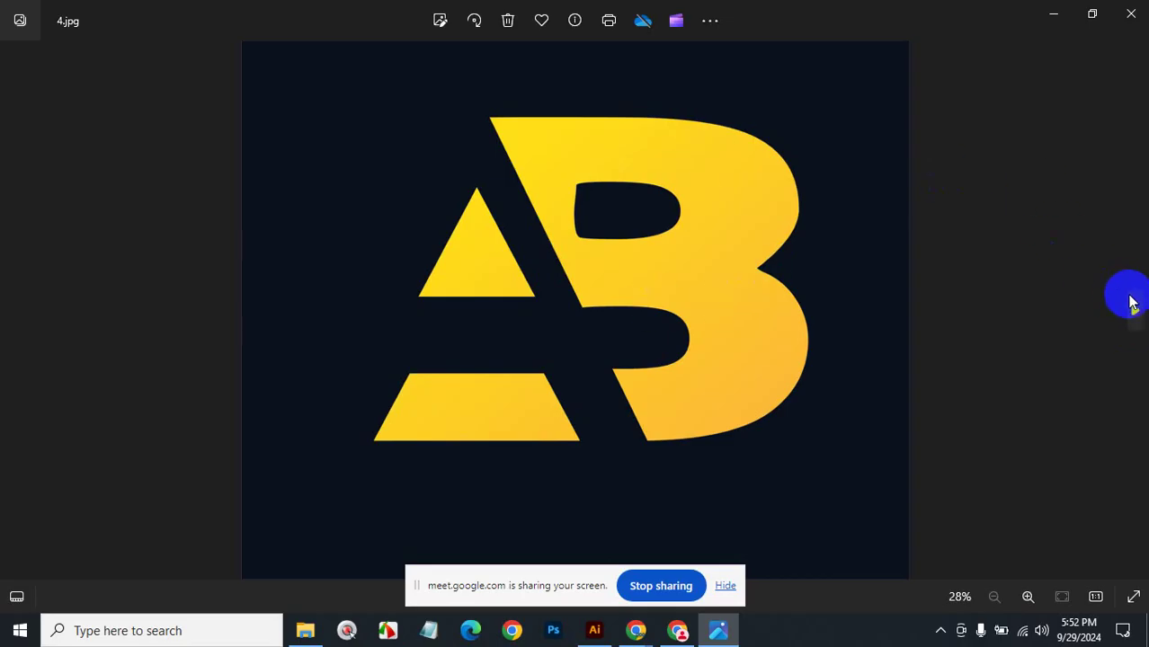
pyautogui.moveTo(1134, 311)
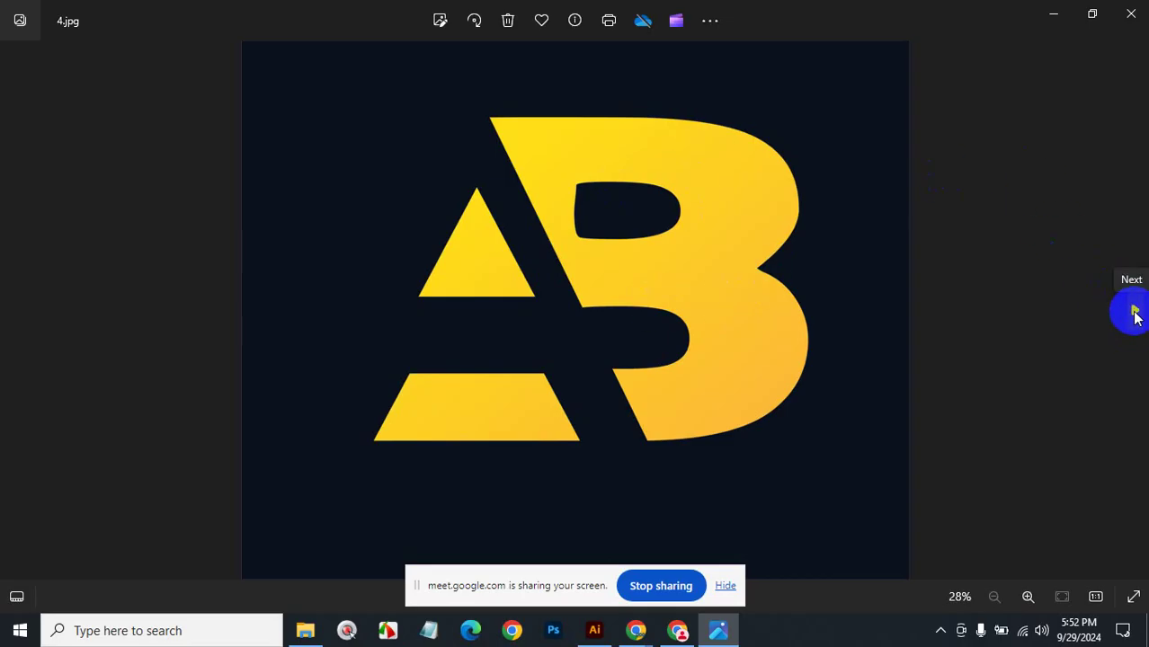
pyautogui.click(1134, 314)
pyautogui.click(16, 310)
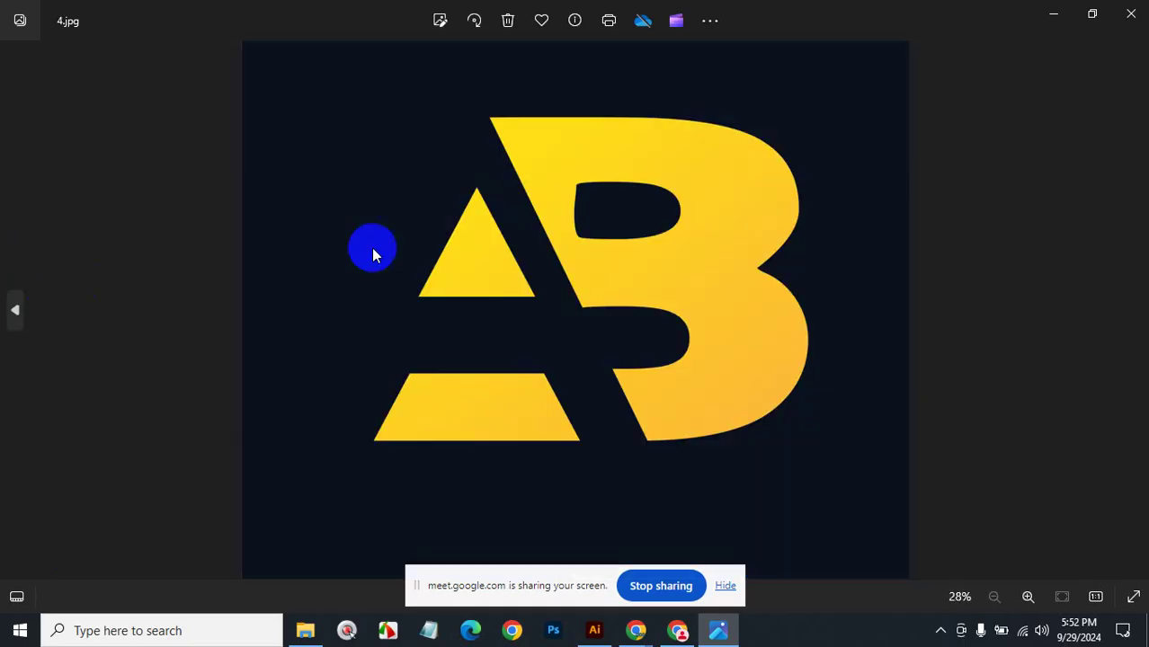
pyautogui.click(578, 218)
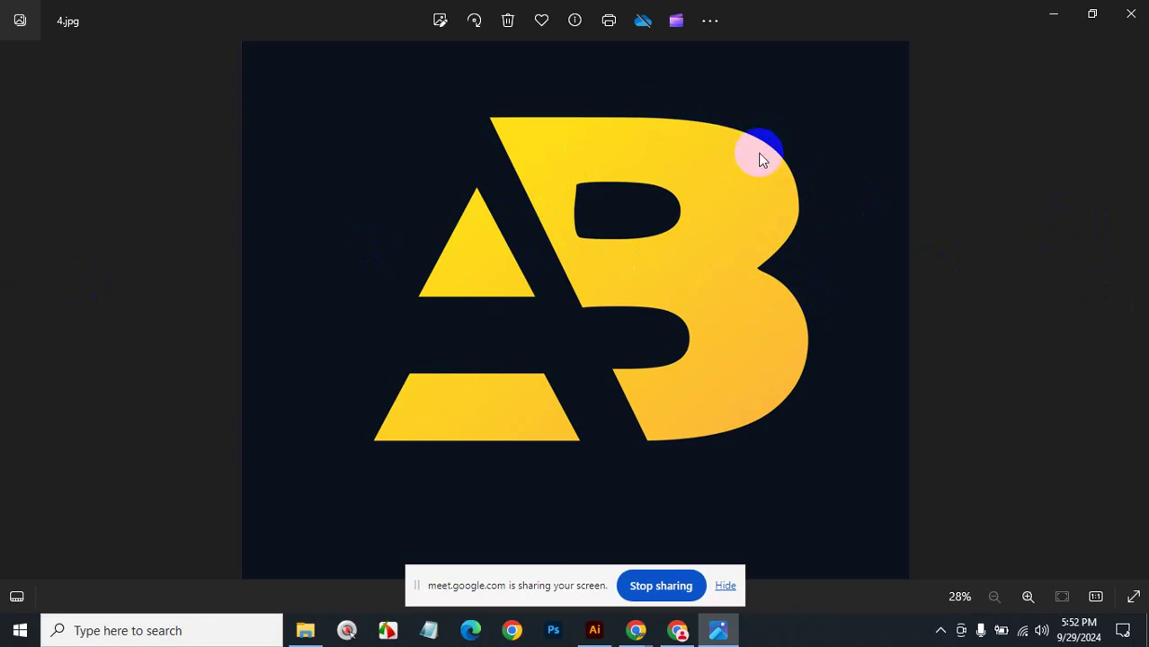
# Page through the remaining logos from 5.jpg to 29.jpg, then close the viewer.
pyautogui.click(1134, 308)
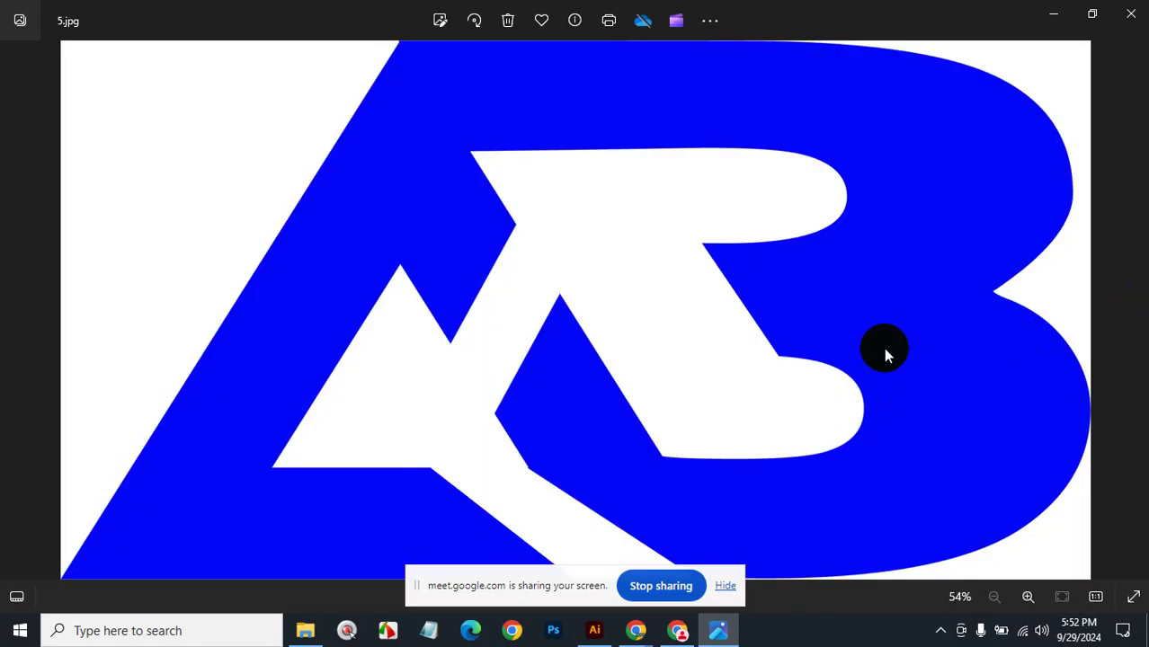
pyautogui.press('Right')
pyautogui.press('Right')
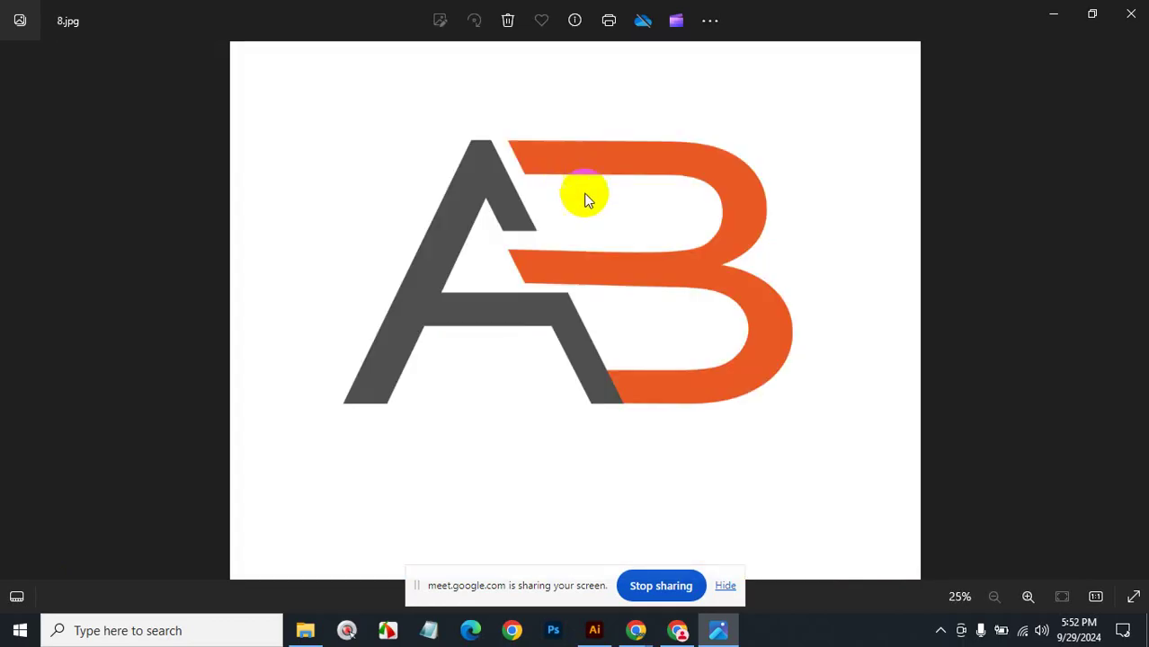
pyautogui.press('Right')
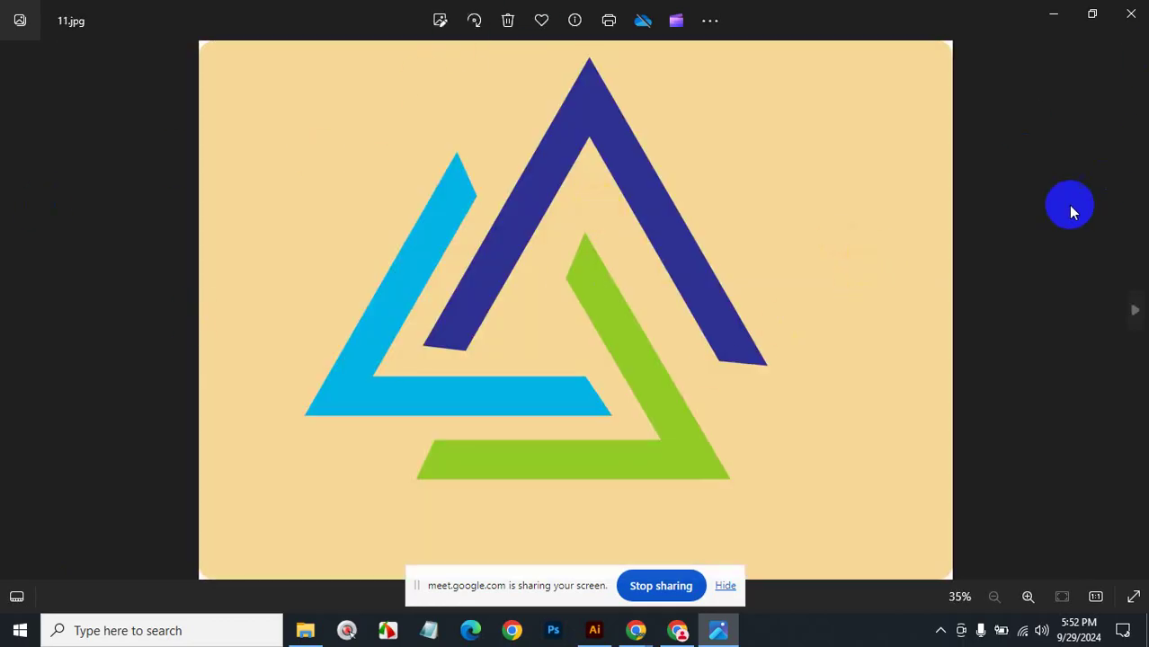
pyautogui.click(1134, 310)
pyautogui.click(1133, 310)
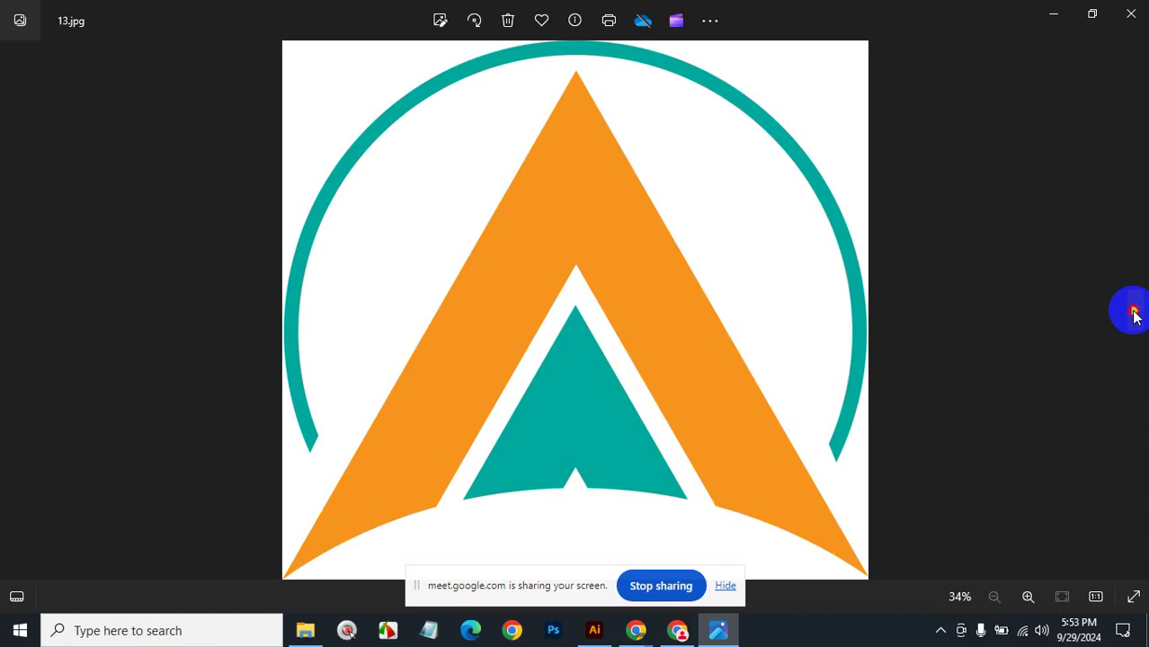
pyautogui.click(1134, 311)
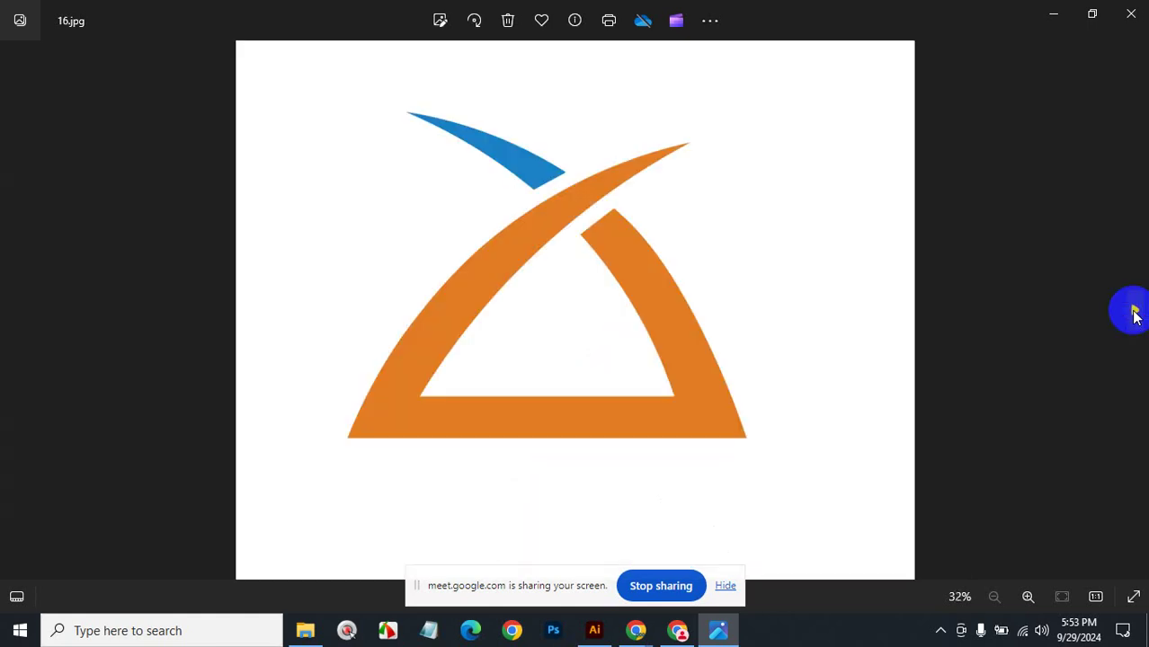
pyautogui.click(1134, 312)
pyautogui.click(1134, 312)
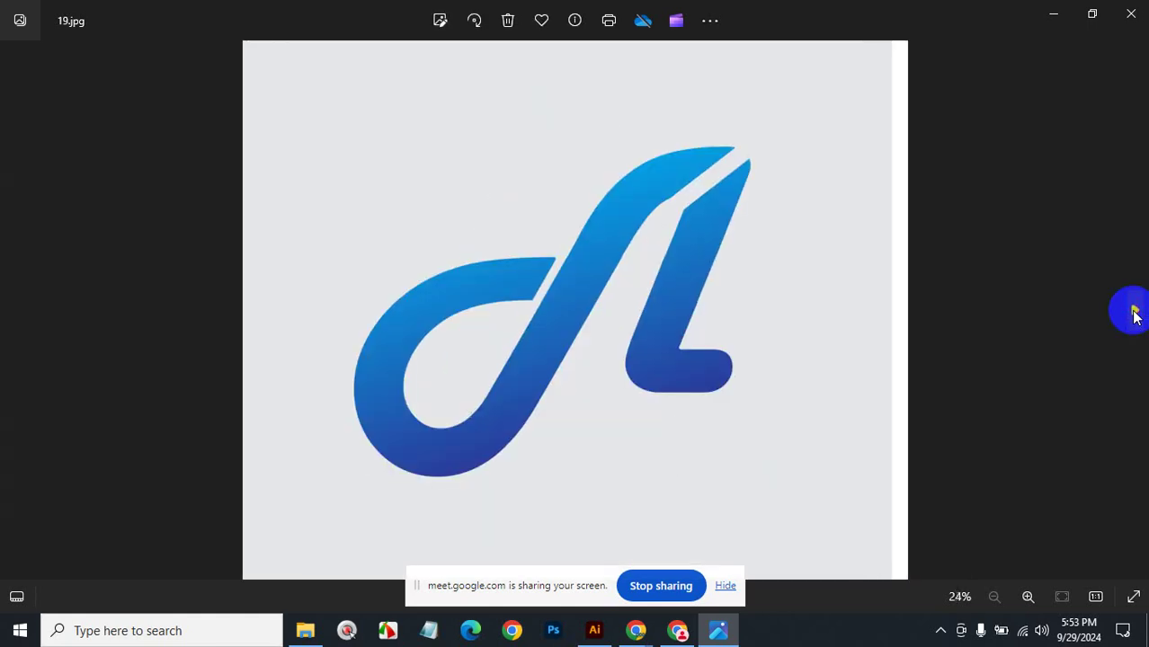
pyautogui.click(1134, 312)
pyautogui.click(1134, 312)
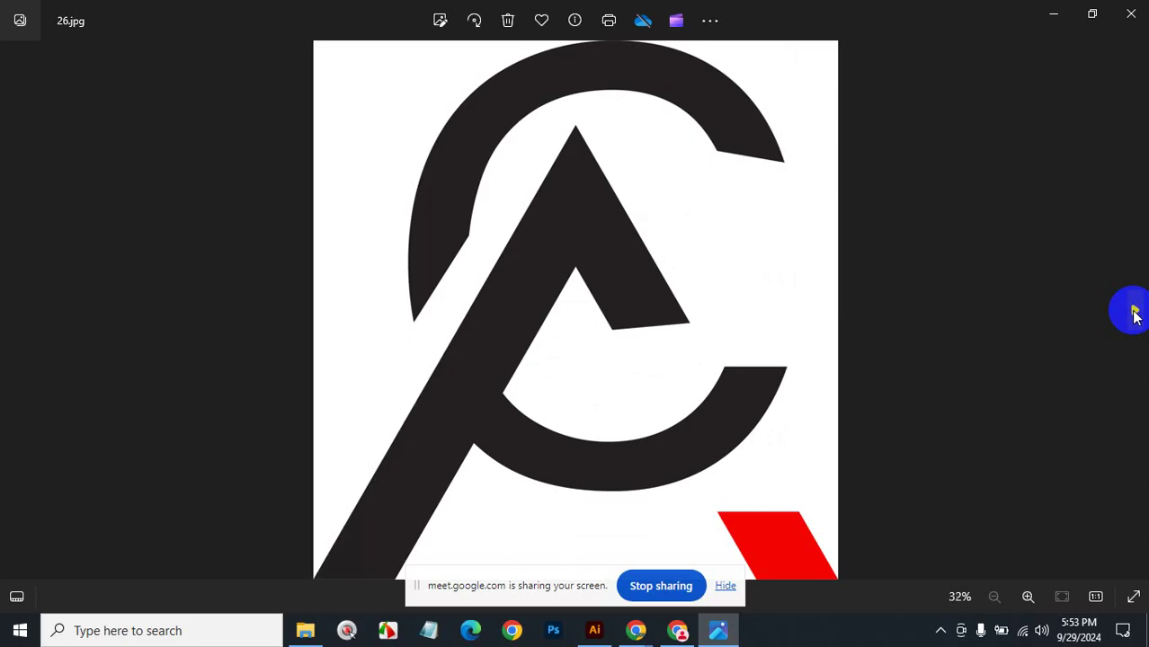
pyautogui.click(1135, 312)
pyautogui.click(1135, 312)
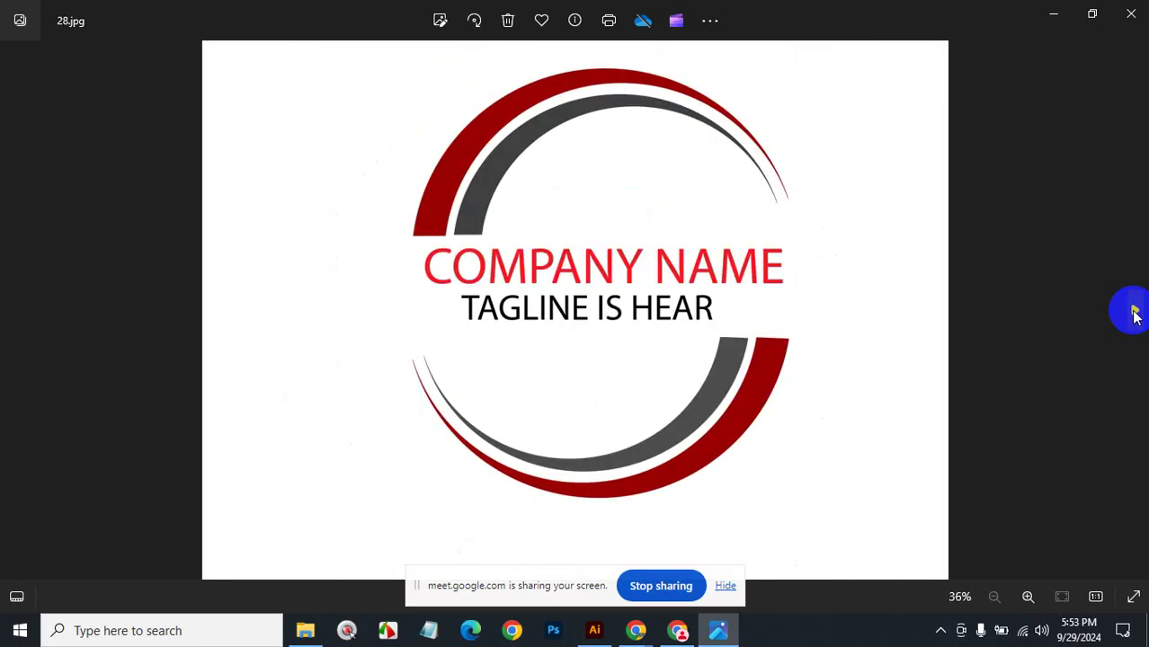
pyautogui.click(1135, 312)
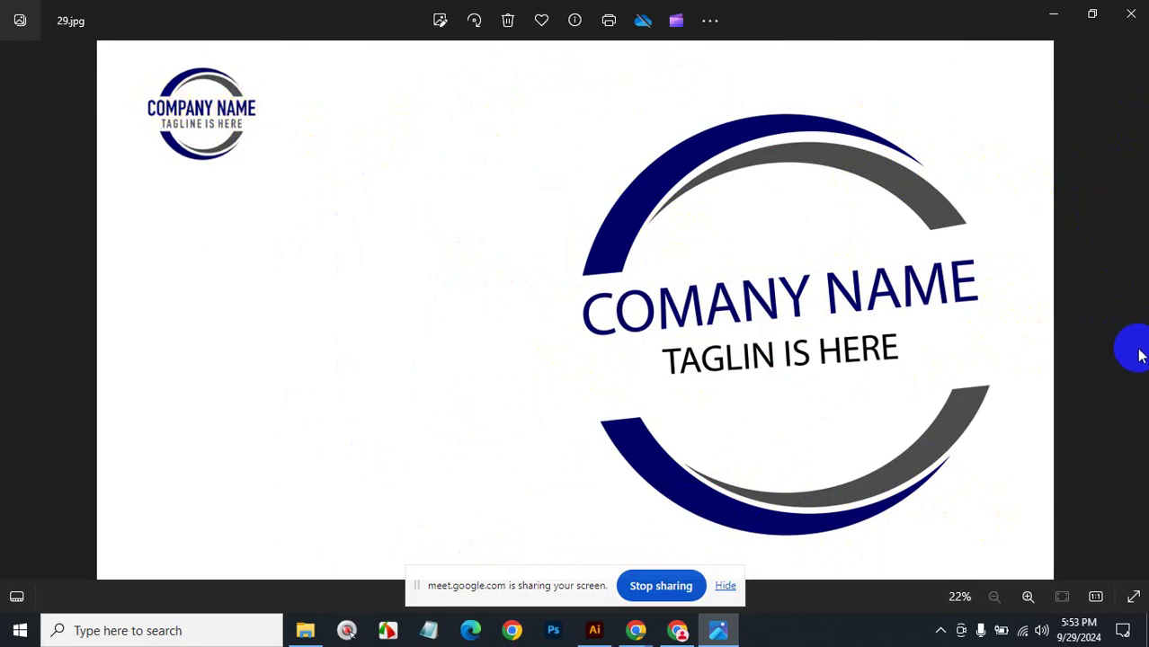
pyautogui.click(1130, 13)
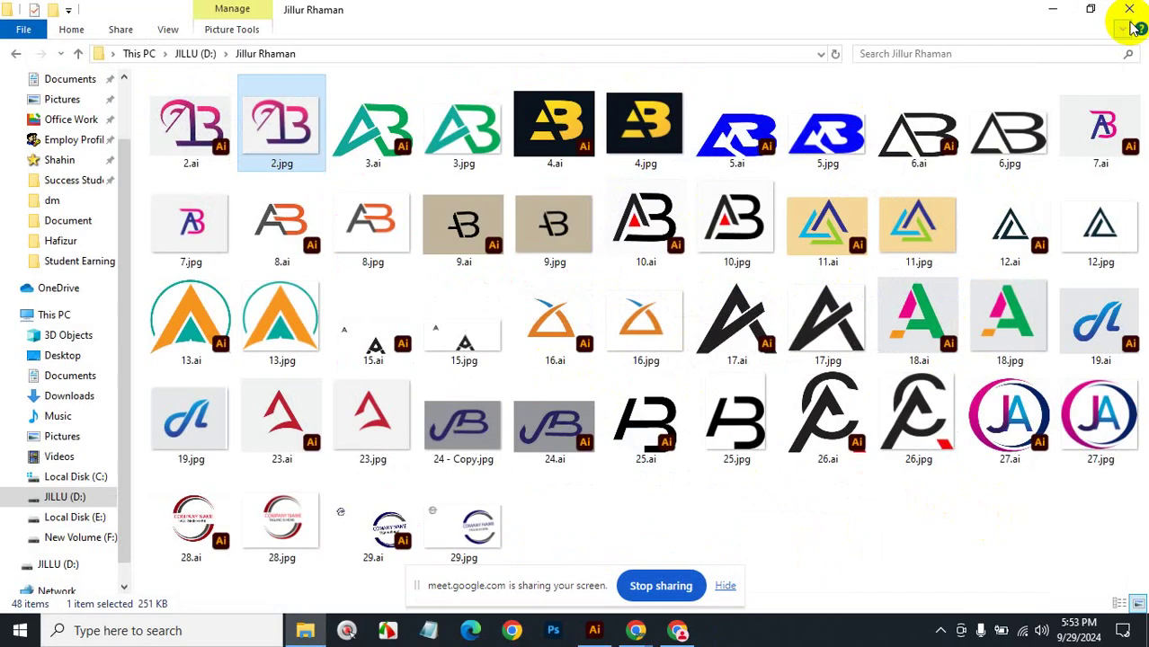
# Bring Illustrator back to the front and pan to empty canvas right of the artboard.
pyautogui.click(594, 630)
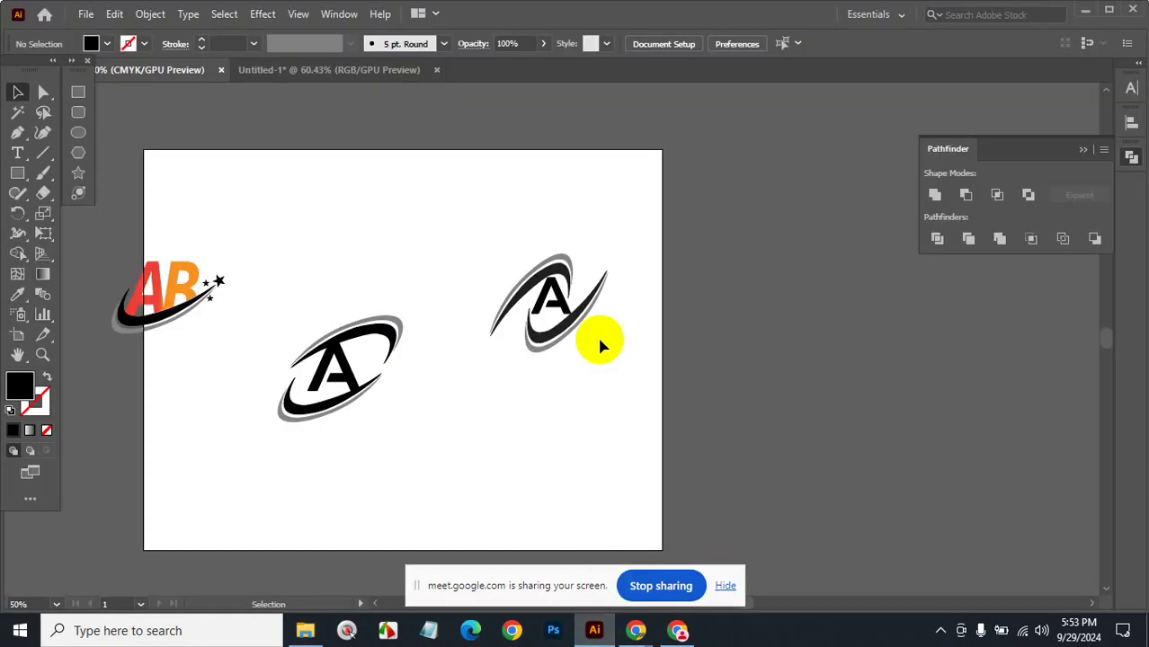
pyautogui.moveTo(521, 428)
pyautogui.mouseDown()
pyautogui.moveTo(539, 288)
pyautogui.moveTo(347, 410)
pyautogui.mouseUp()
pyautogui.moveTo(628, 282); pyautogui.dragTo(551, 301)
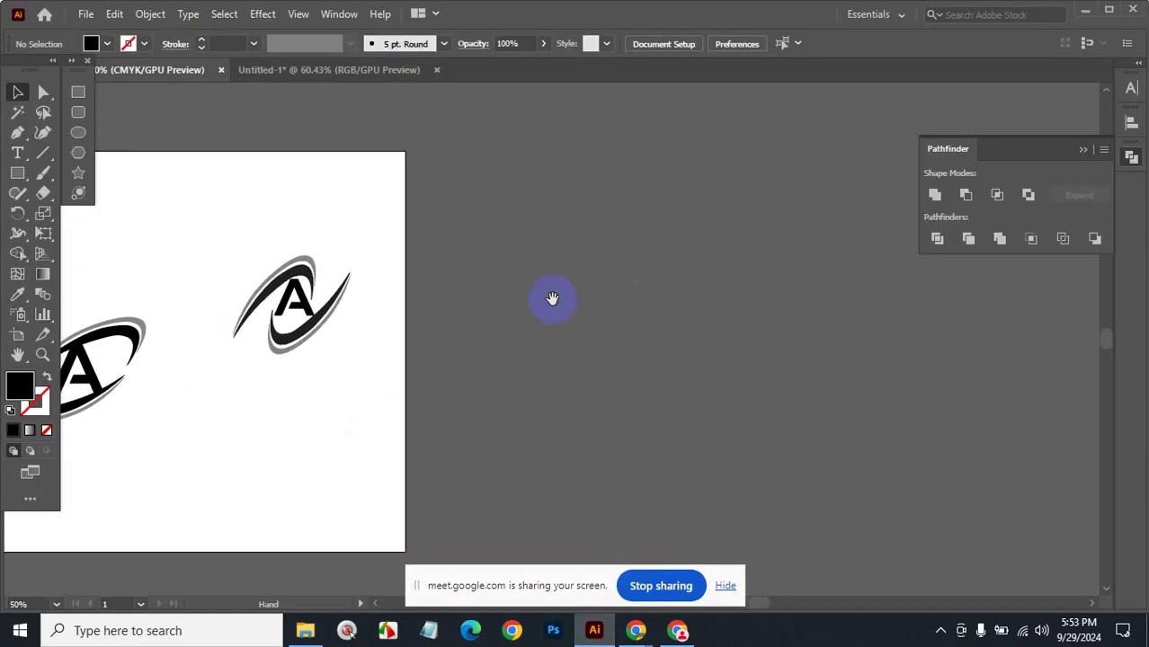
pyautogui.click(78, 132)
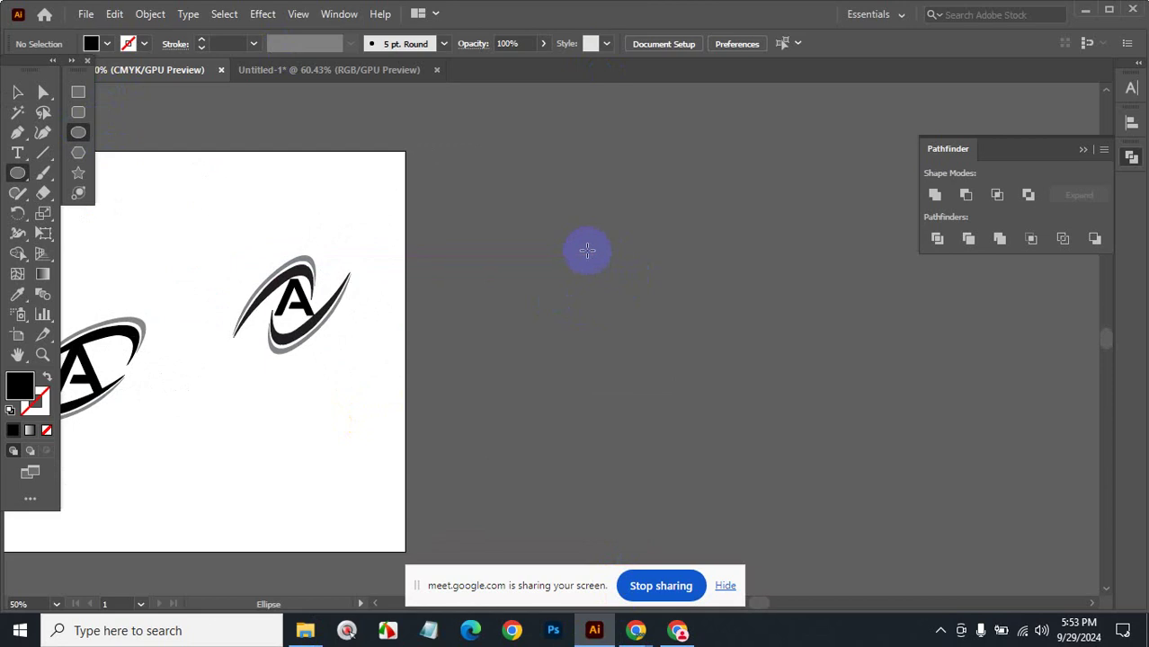
# Draw a black circle, paste a white-filled copy in front, shrink it, and offset it right.
pyautogui.moveTo(587, 248); pyautogui.dragTo(677, 337)
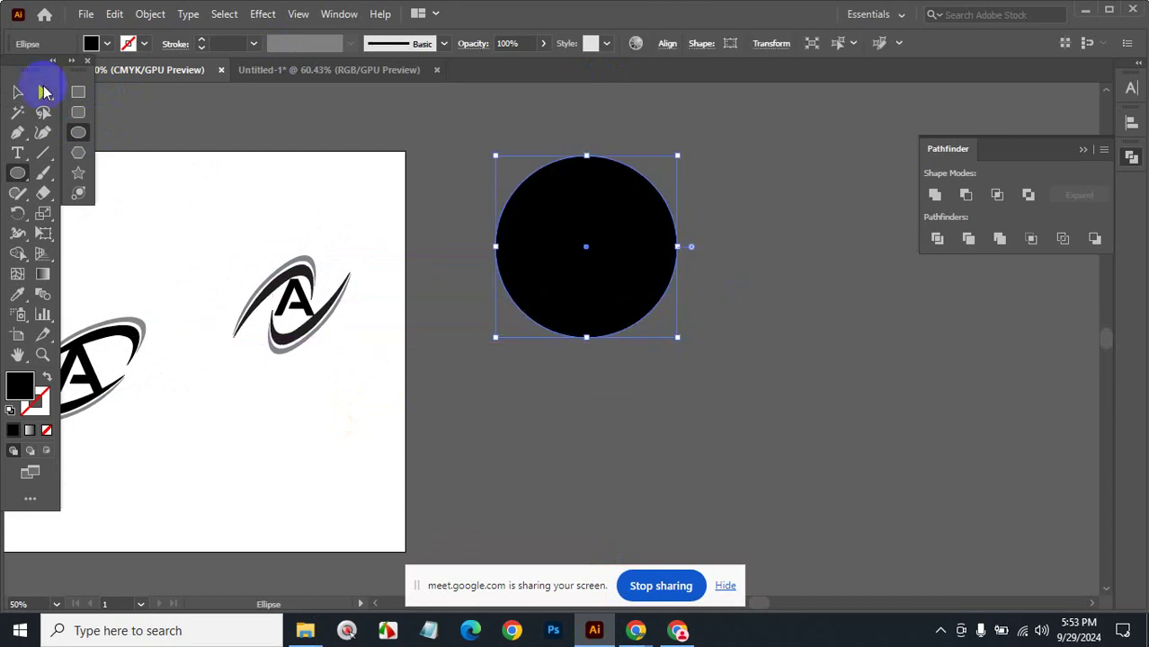
pyautogui.click(18, 93)
pyautogui.press('a')
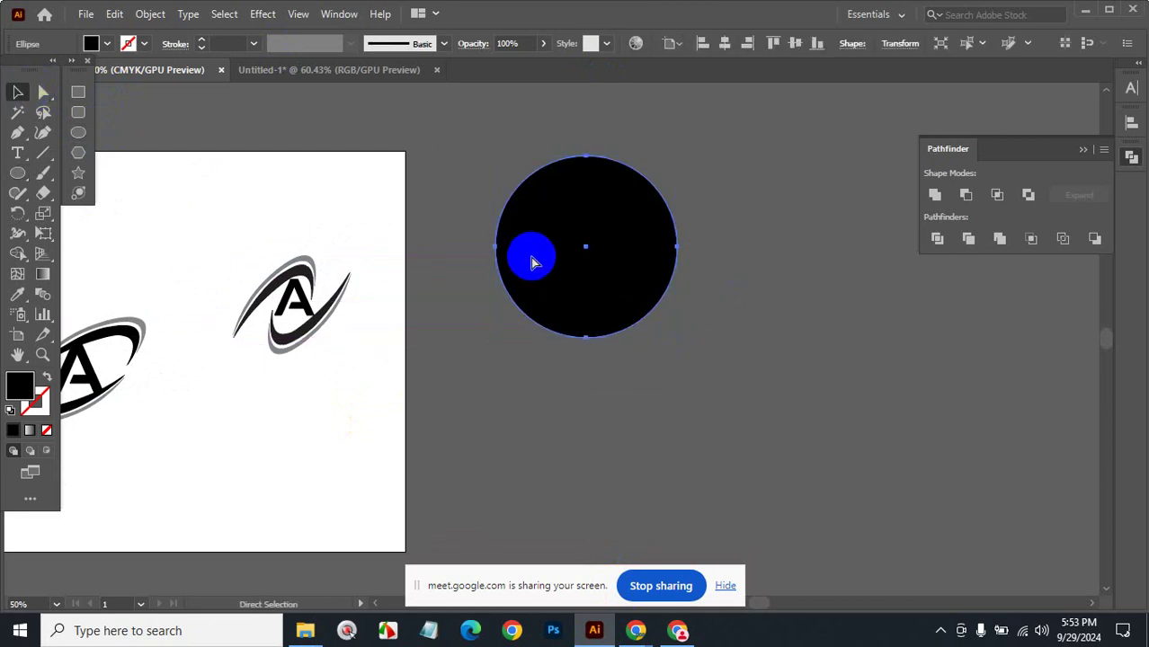
pyautogui.press('v')
pyautogui.click(93, 43)
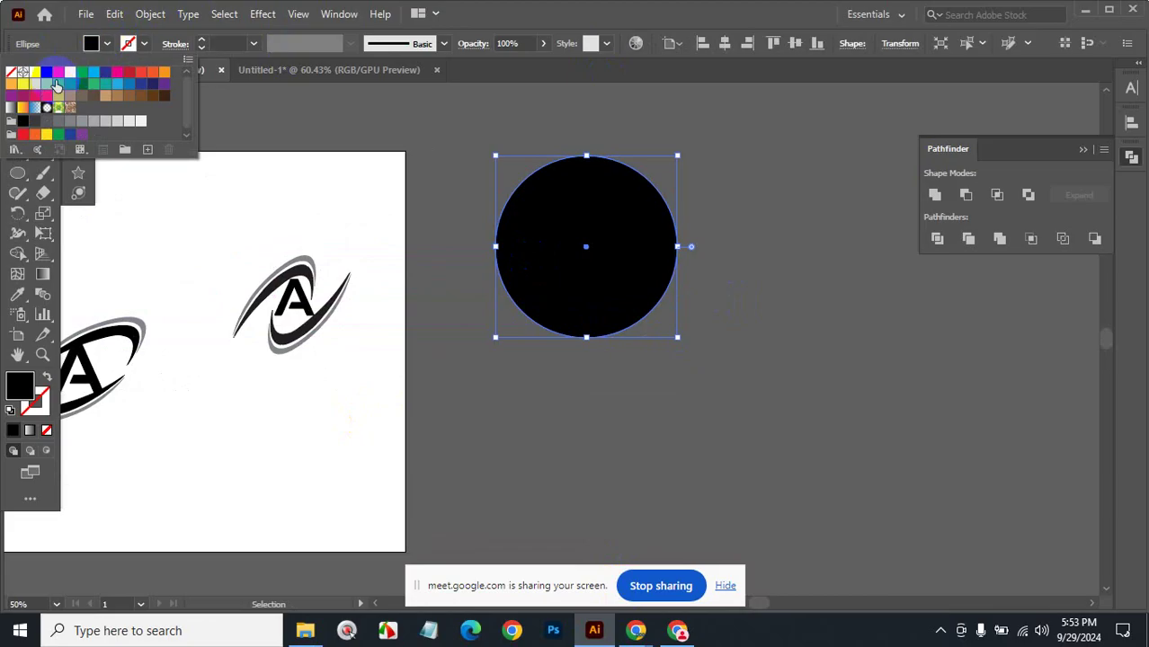
pyautogui.click(34, 73)
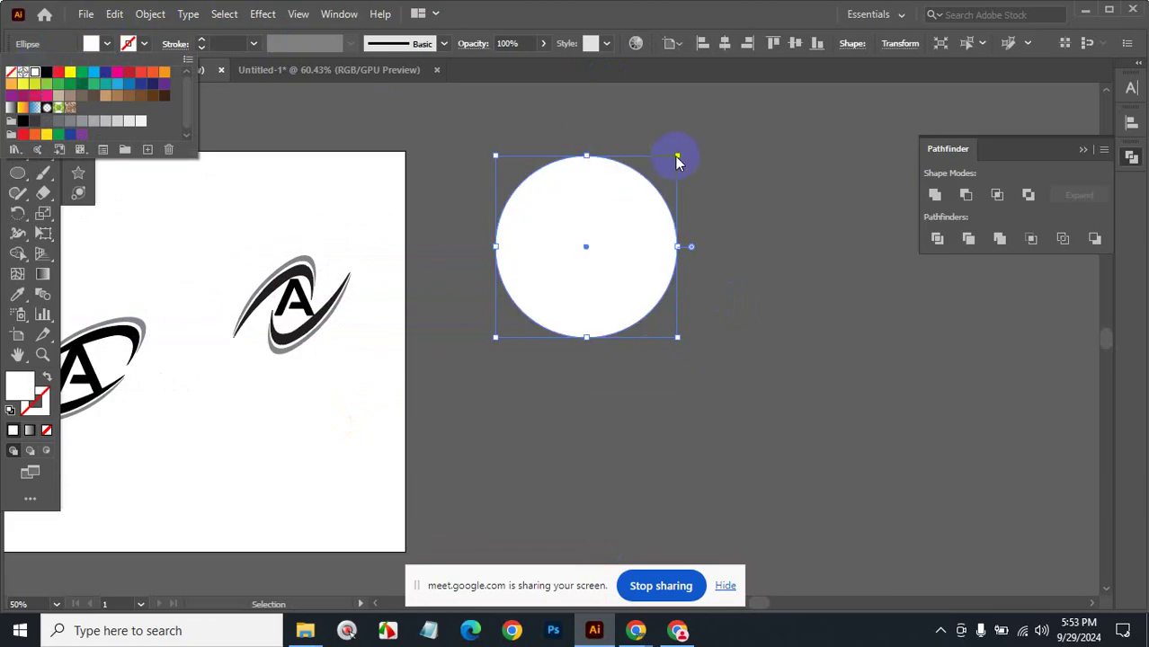
pyautogui.click(718, 152)
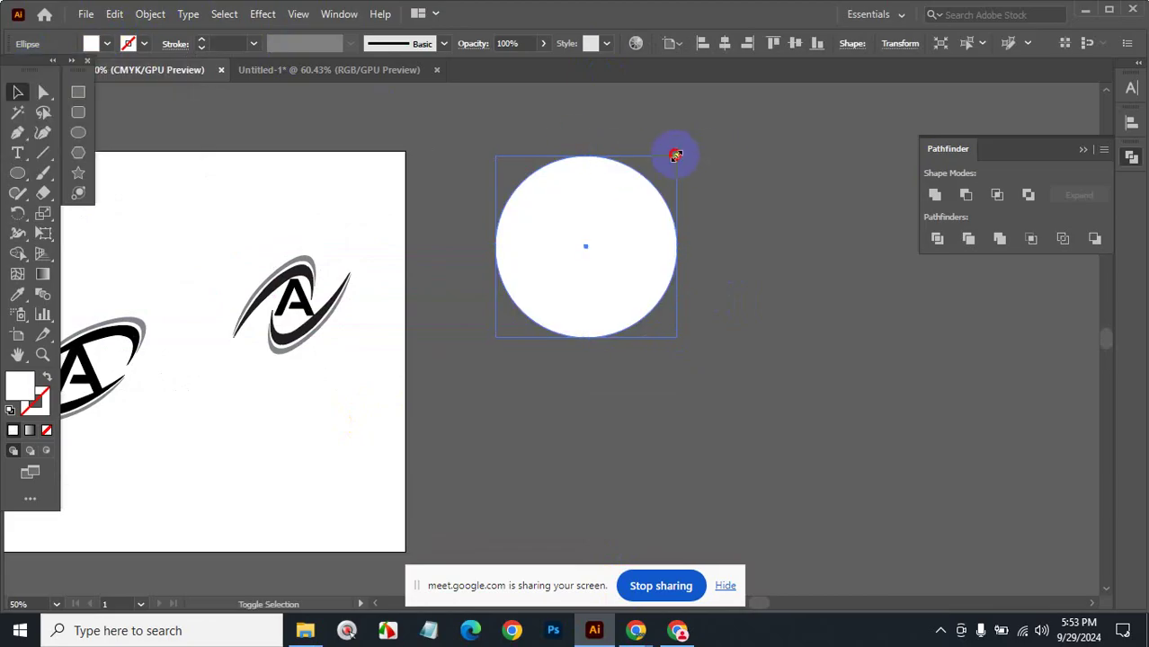
pyautogui.moveTo(677, 155); pyautogui.dragTo(663, 205)
pyautogui.moveTo(605, 244); pyautogui.dragTo(622, 254)
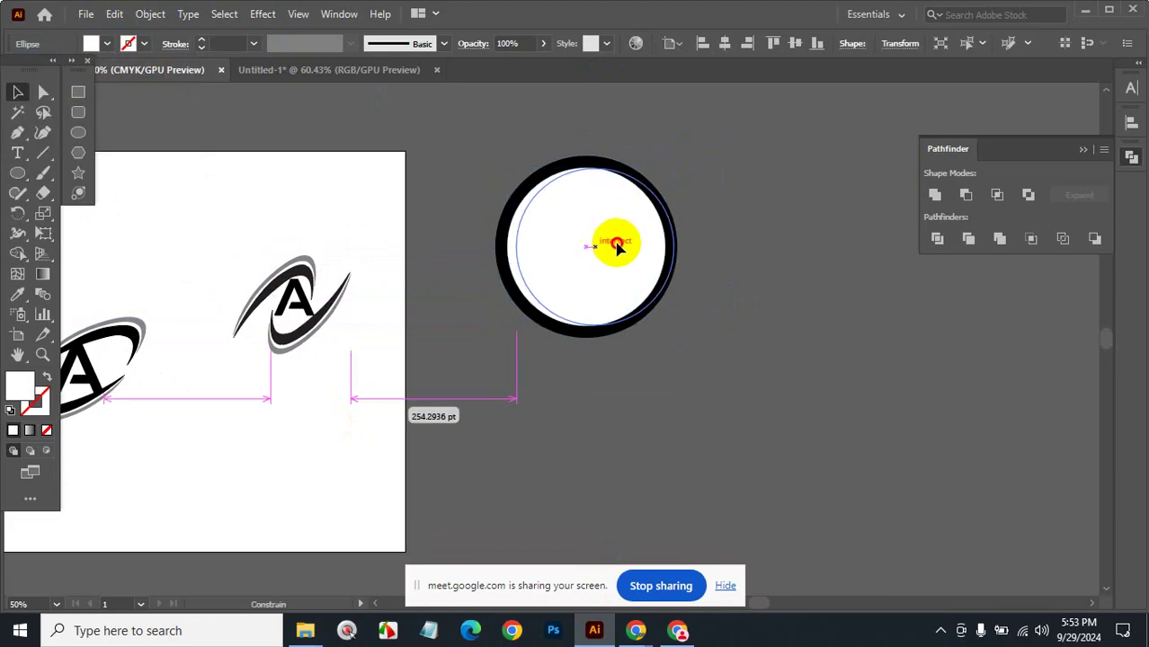
pyautogui.click(739, 266)
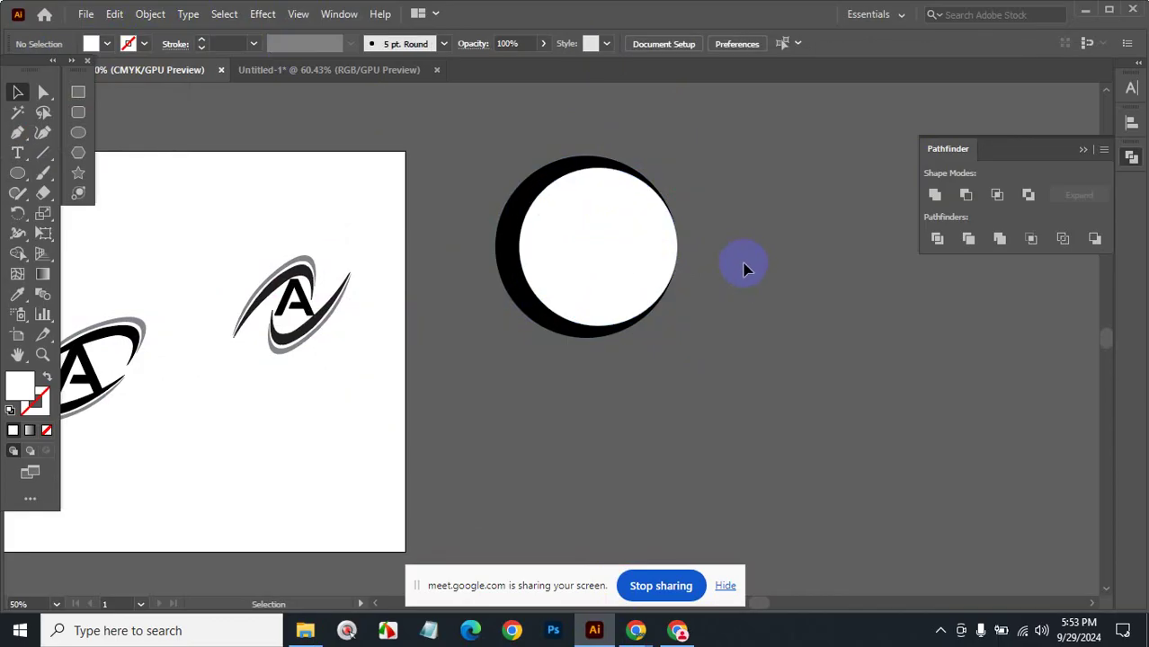
# Apply Pathfinder Minus Front to both circles, redoing it after an undo, and select the crescent.
pyautogui.moveTo(729, 122); pyautogui.dragTo(605, 264)
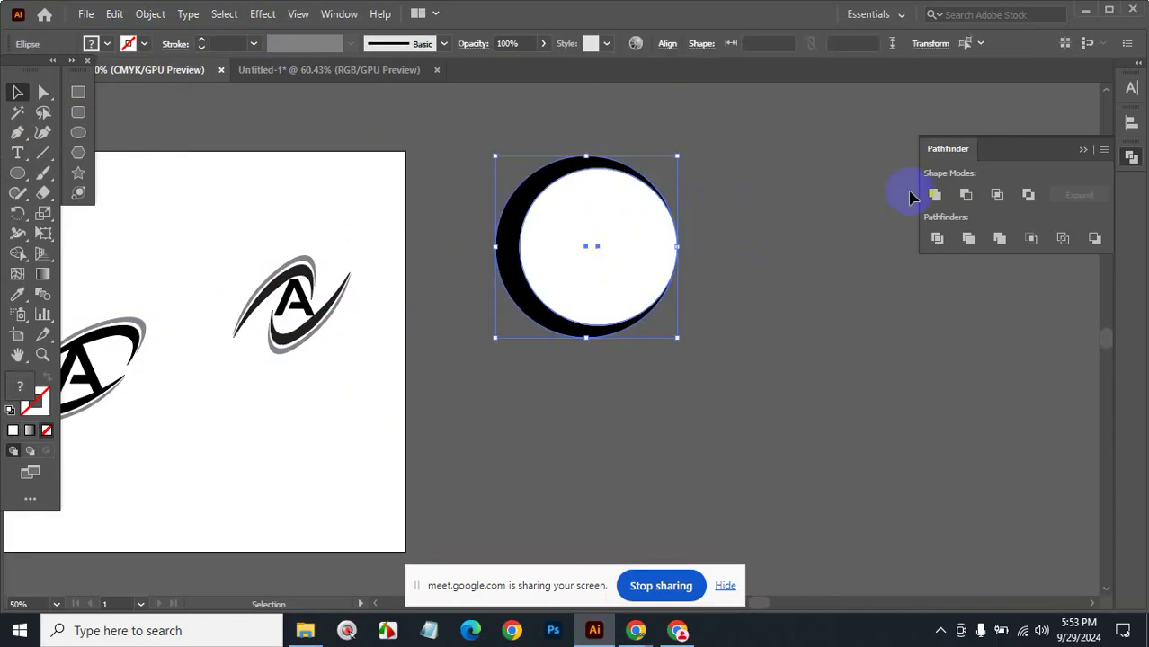
pyautogui.click(965, 195)
pyautogui.click(783, 273)
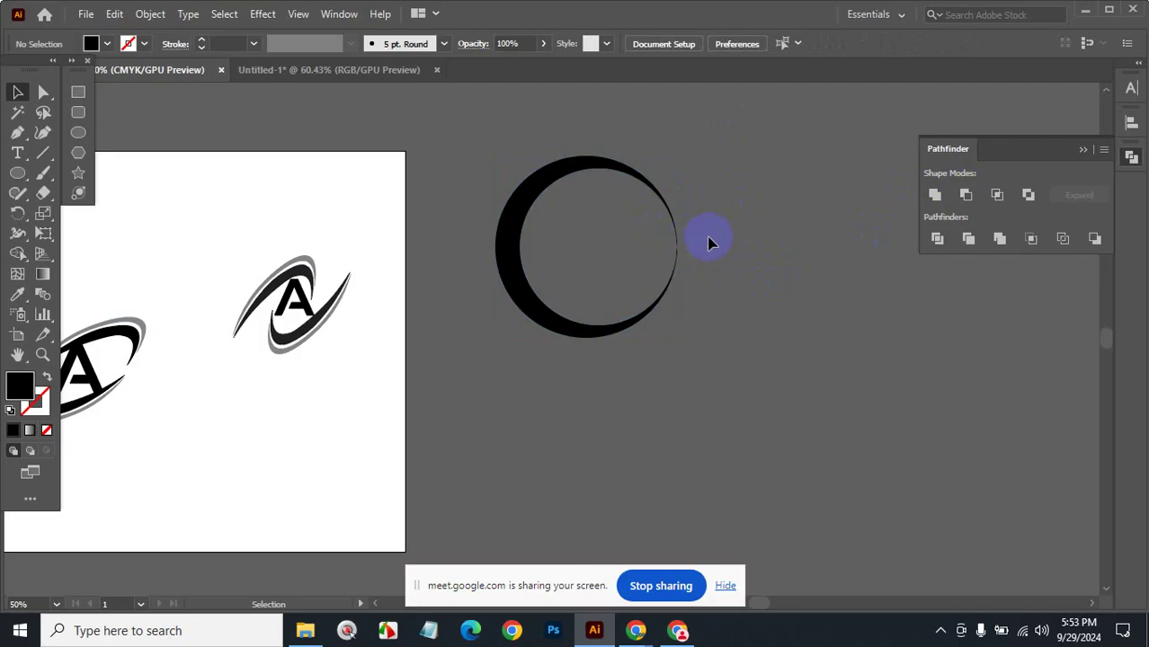
pyautogui.hotkey('ctrl', 'z')
pyautogui.click(629, 240)
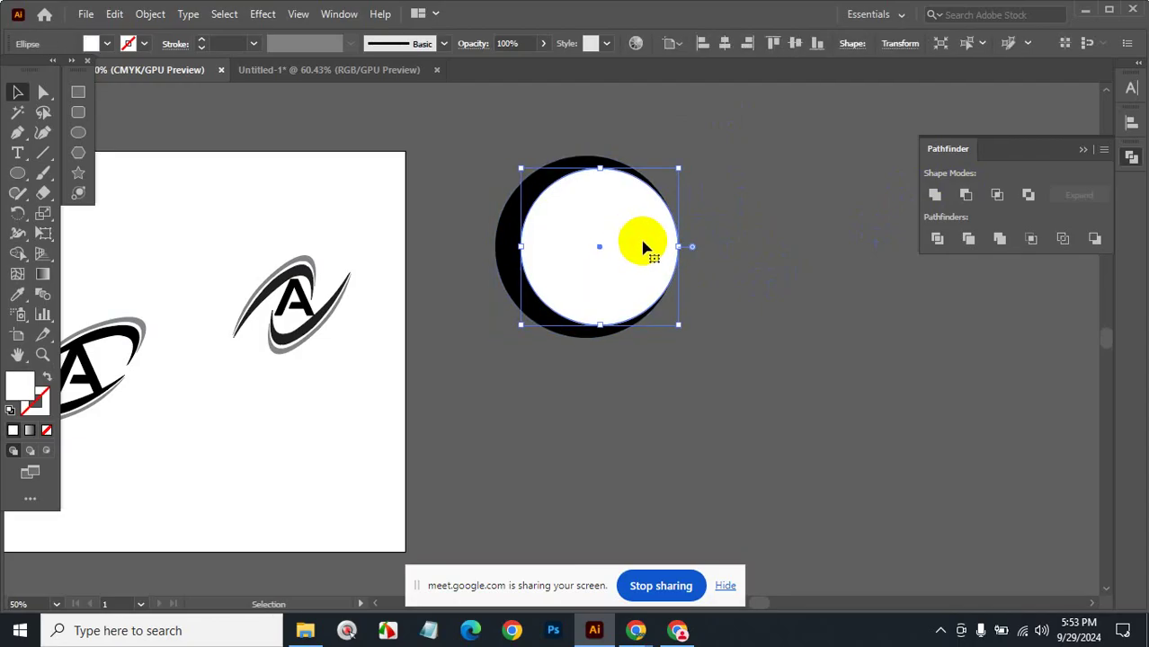
pyautogui.click(725, 183)
pyautogui.moveTo(619, 292); pyautogui.dragTo(620, 293)
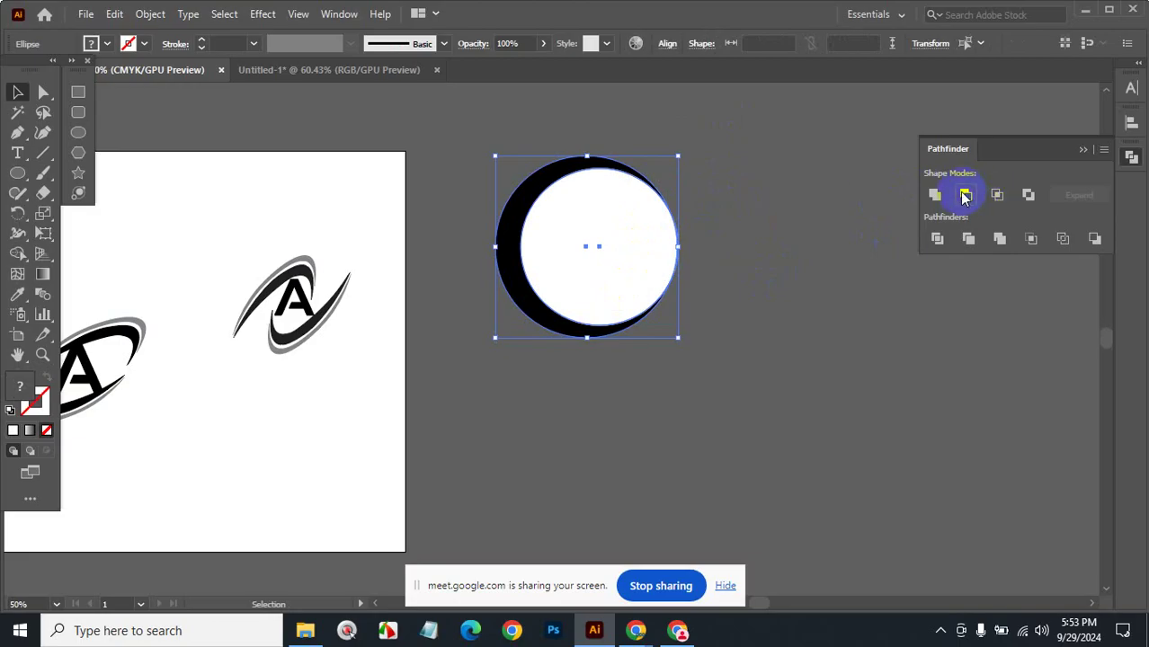
pyautogui.click(965, 194)
pyautogui.click(846, 274)
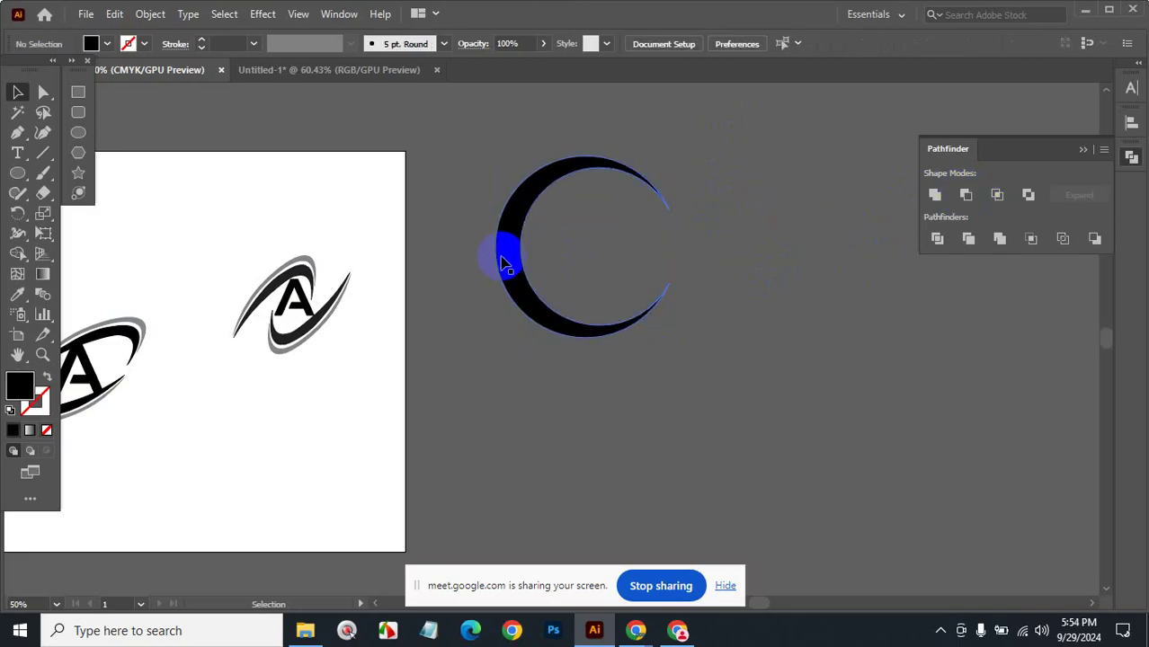
pyautogui.click(506, 255)
# Make a vertically reflected copy of the crescent, then shrink it and shift it right.
pyautogui.rightClick(505, 254)
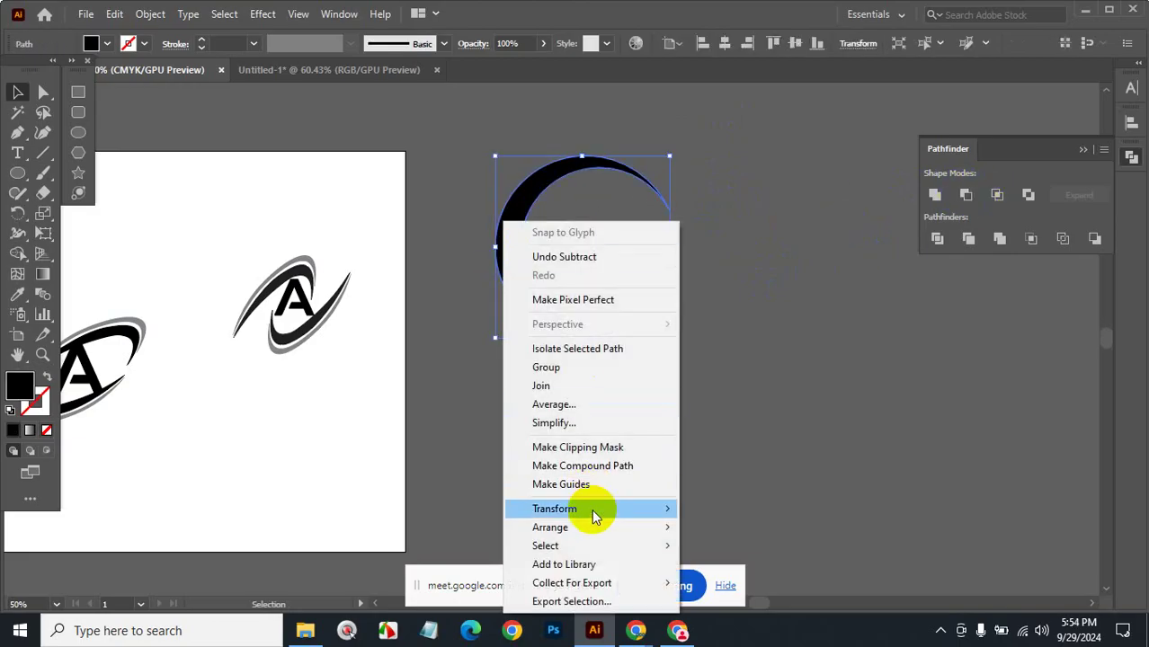
pyautogui.moveTo(555, 509)
pyautogui.click(735, 423)
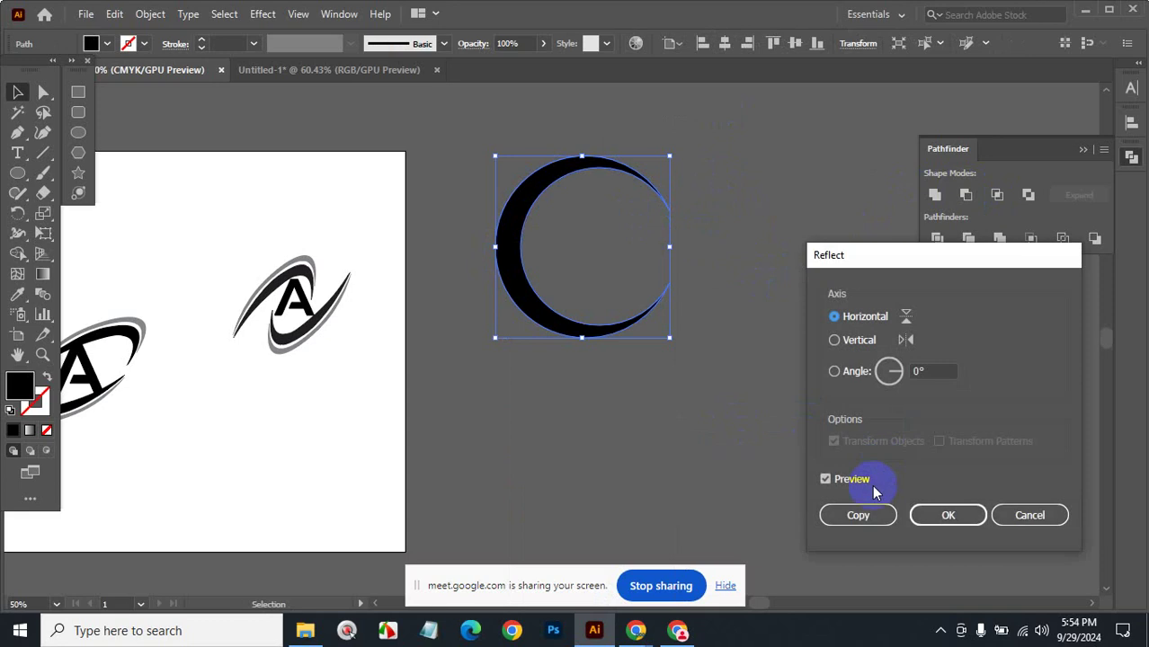
pyautogui.click(835, 339)
pyautogui.click(858, 516)
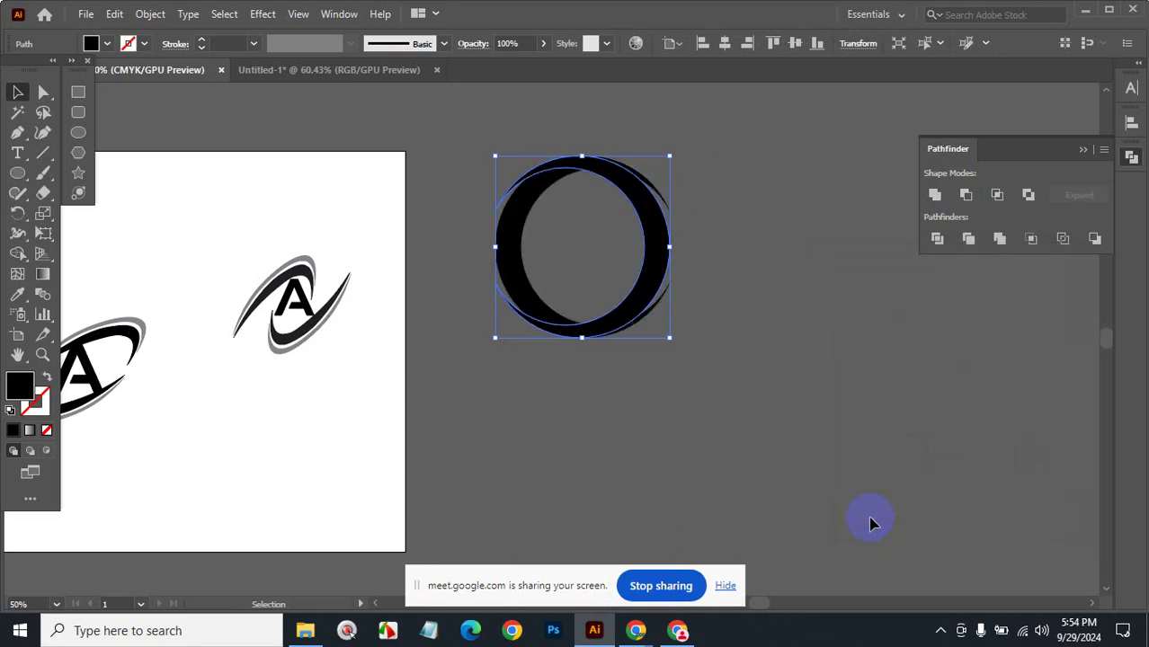
pyautogui.moveTo(670, 157); pyautogui.dragTo(651, 176)
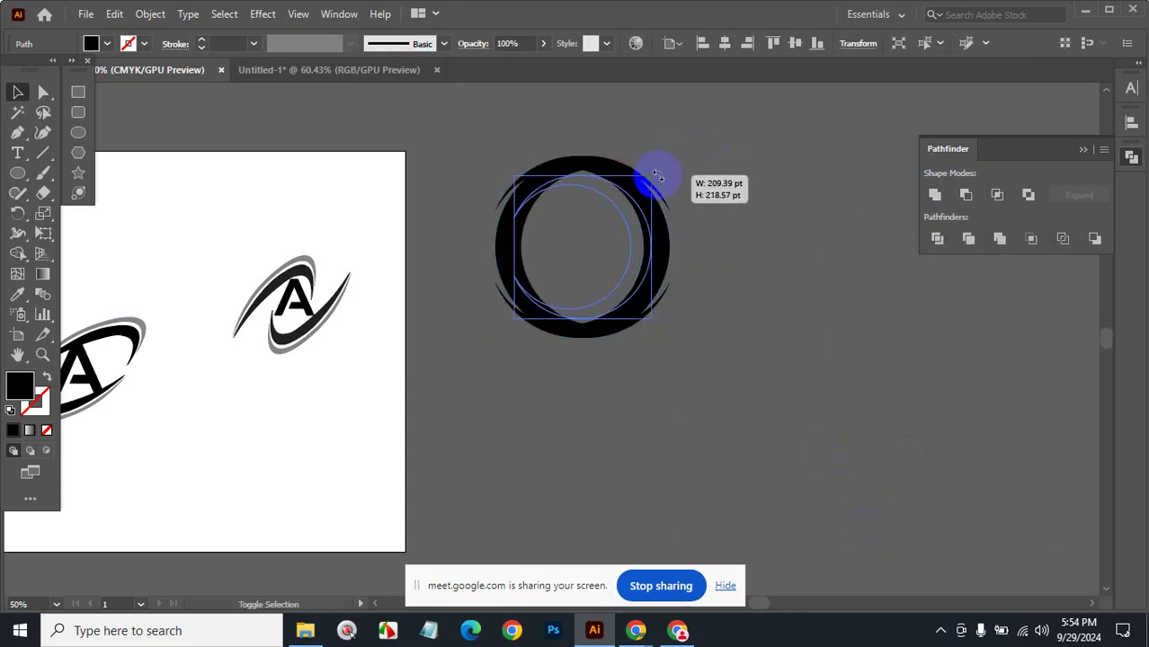
pyautogui.moveTo(644, 235); pyautogui.dragTo(661, 235)
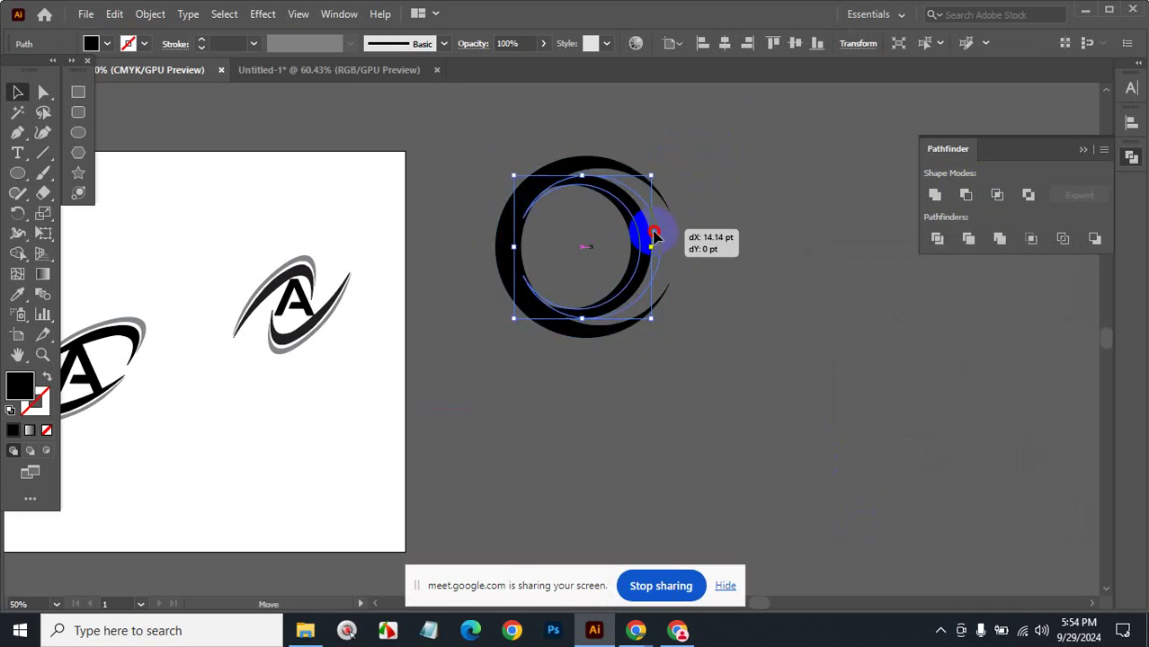
pyautogui.click(737, 235)
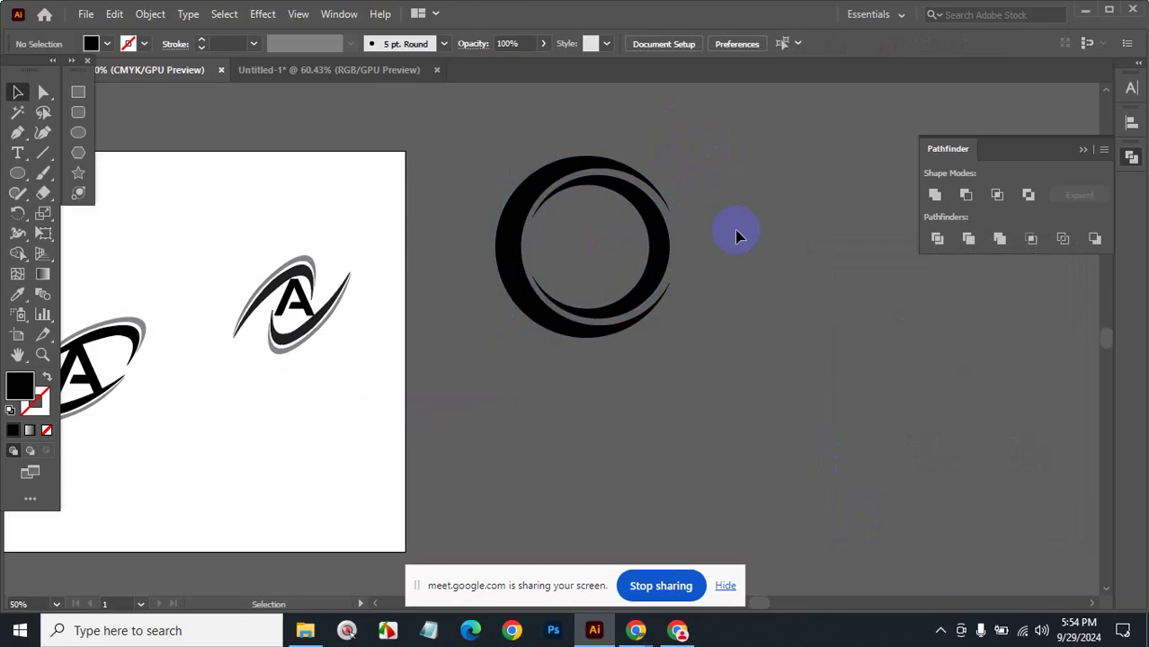
# Enlarge the inner crescent to fill the ring, leaving a thin gap, and zoom out.
pyautogui.scroll(1, 590, 308)
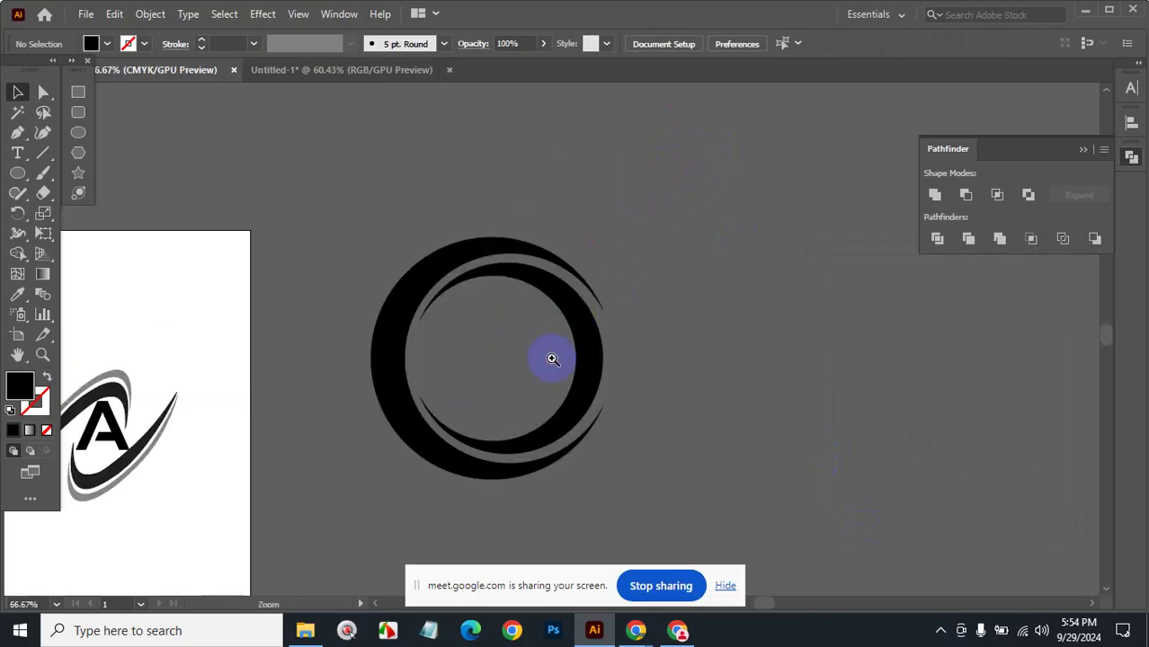
pyautogui.scroll(1, 549, 359)
pyautogui.click(604, 327)
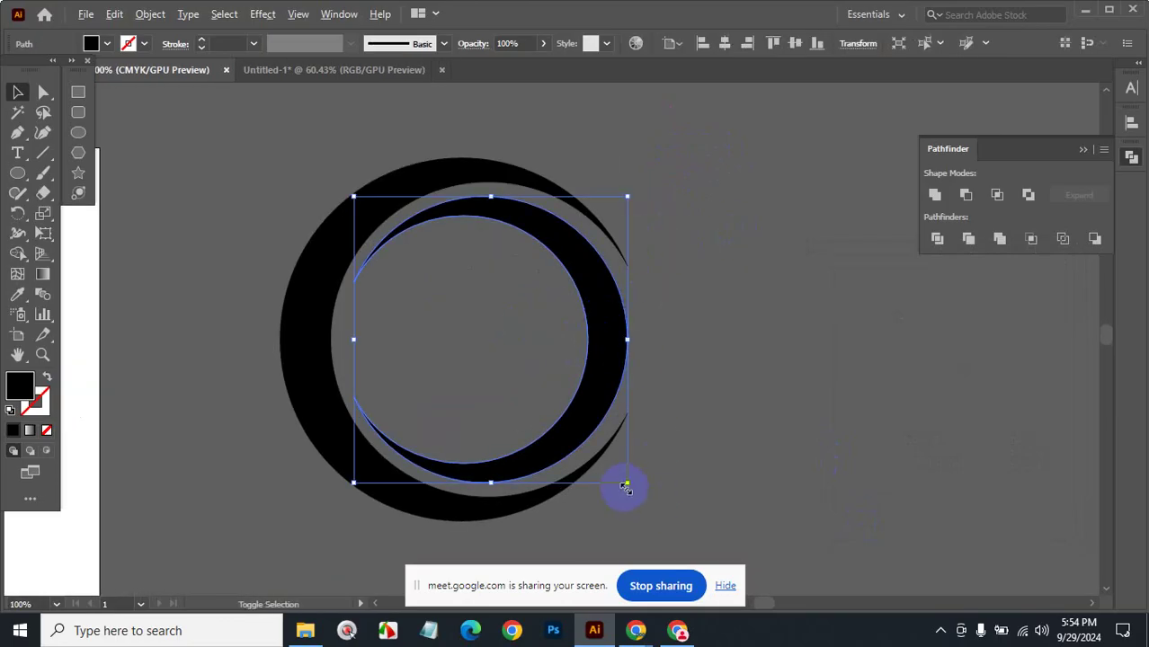
pyautogui.moveTo(624, 486); pyautogui.dragTo(635, 490)
pyautogui.click(770, 397)
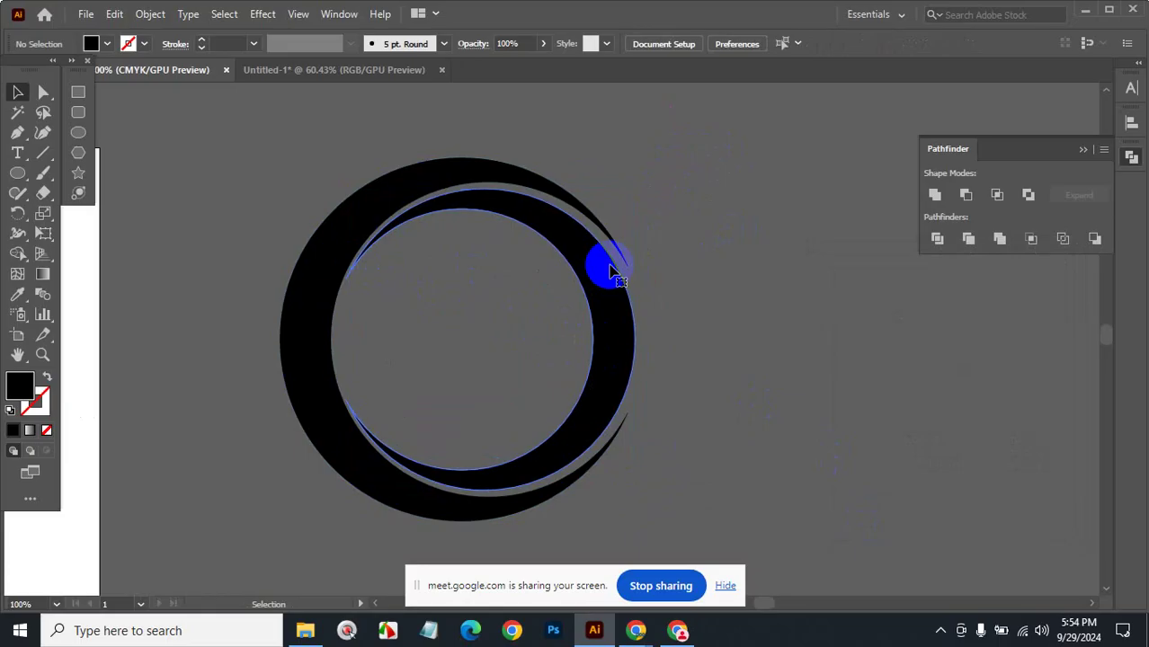
pyautogui.click(611, 272)
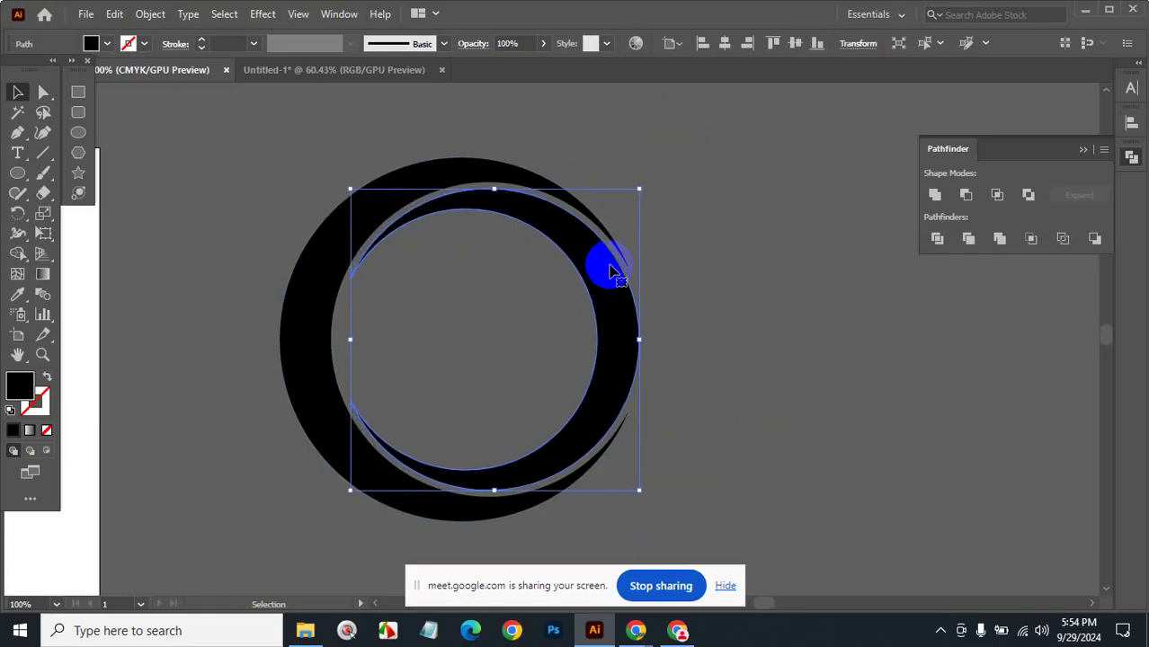
pyautogui.click(768, 301)
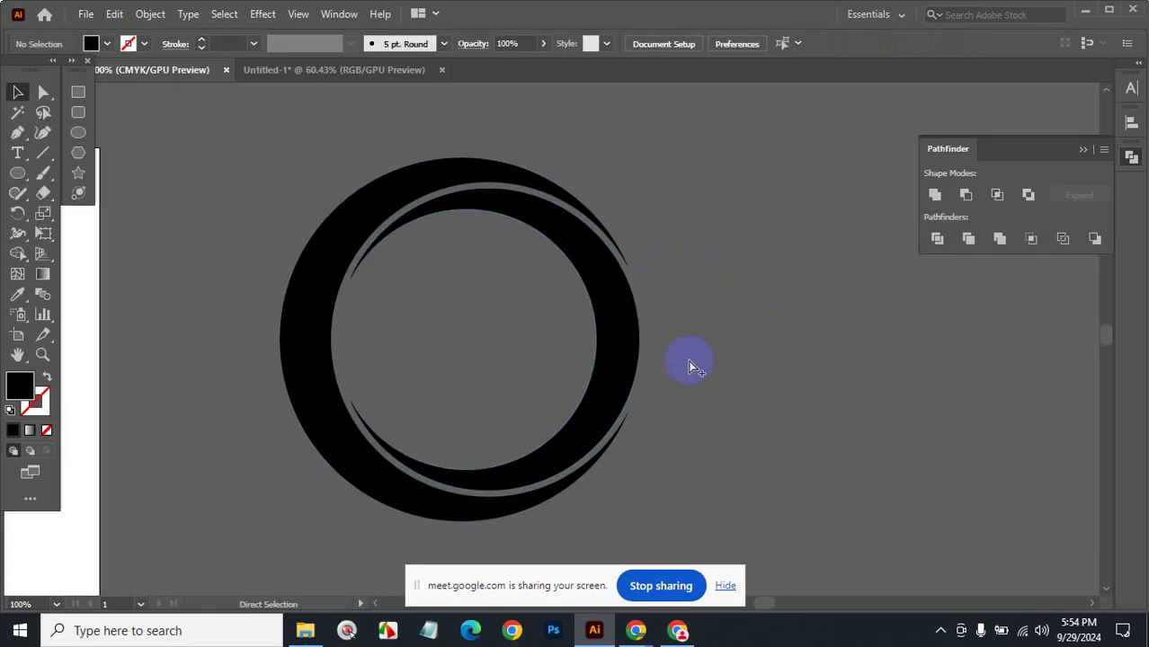
pyautogui.keyDown('ctrl'); pyautogui.keyDown('alt'); pyautogui.click(646, 385); pyautogui.keyUp('alt'); pyautogui.keyUp('ctrl')
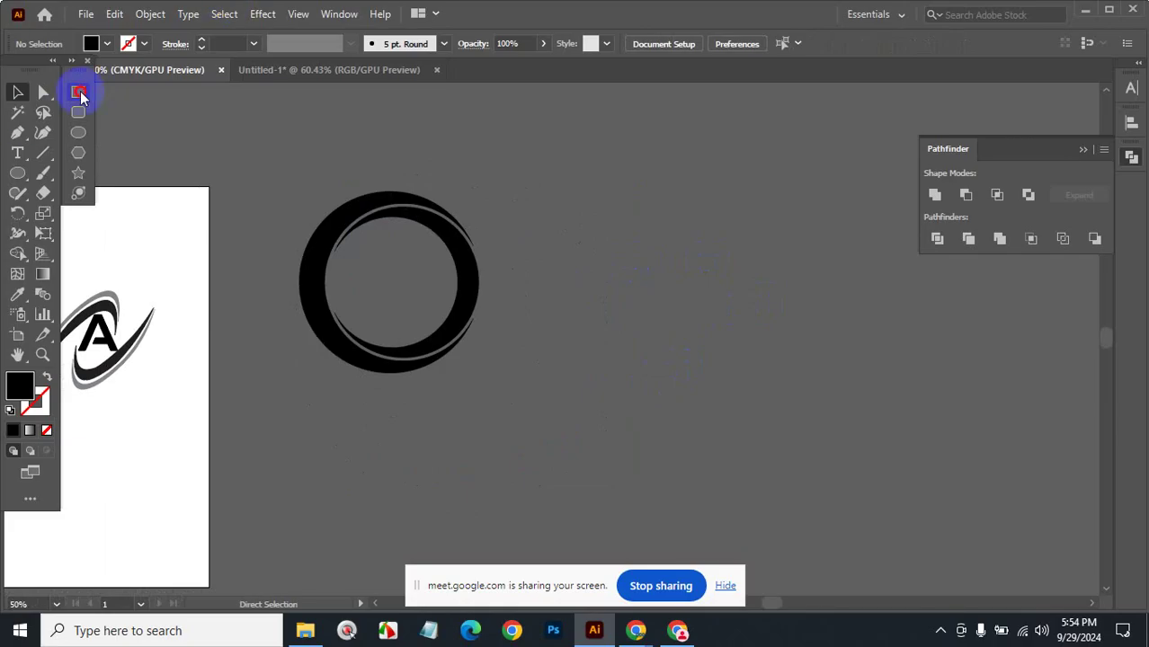
# Draw a wide black bar across the ring and align both horizontal and vertical centres.
pyautogui.click(79, 93)
pyautogui.moveTo(234, 248); pyautogui.dragTo(574, 310)
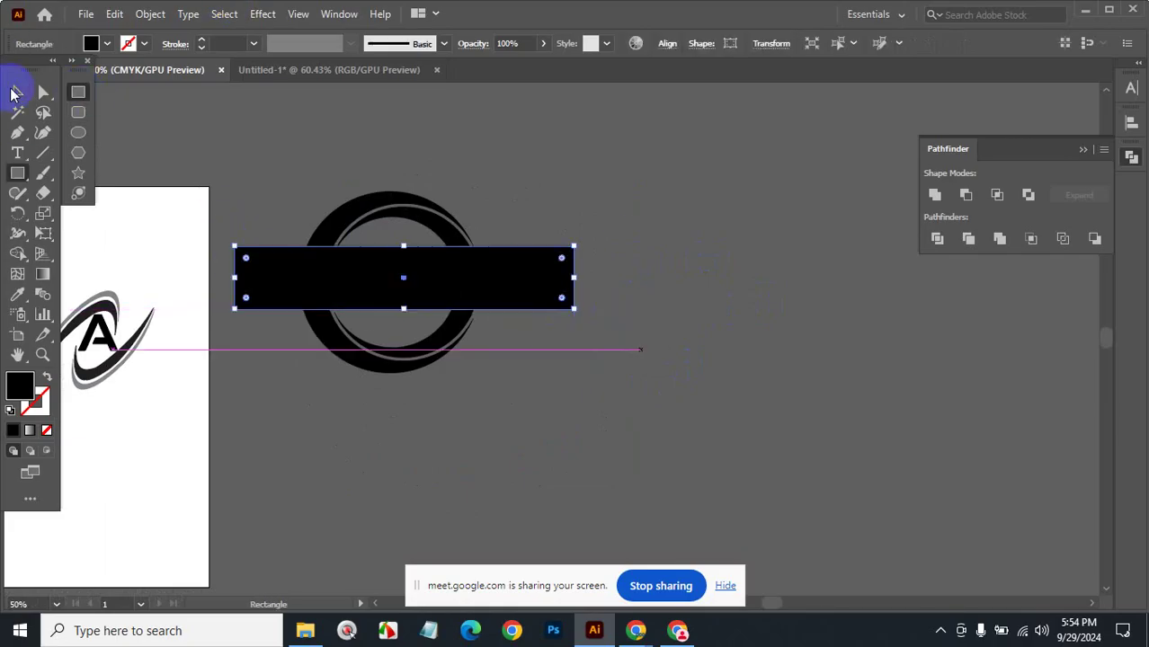
pyautogui.click(17, 92)
pyautogui.moveTo(337, 166); pyautogui.dragTo(412, 225)
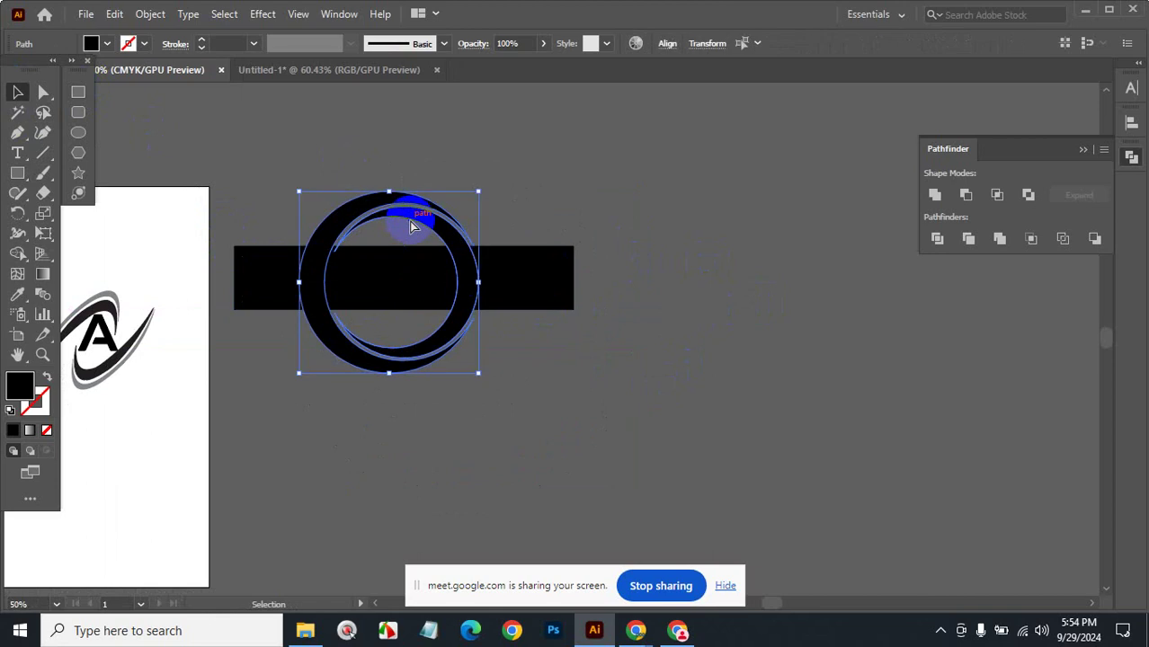
pyautogui.click(667, 43)
pyautogui.click(527, 91)
pyautogui.click(632, 91)
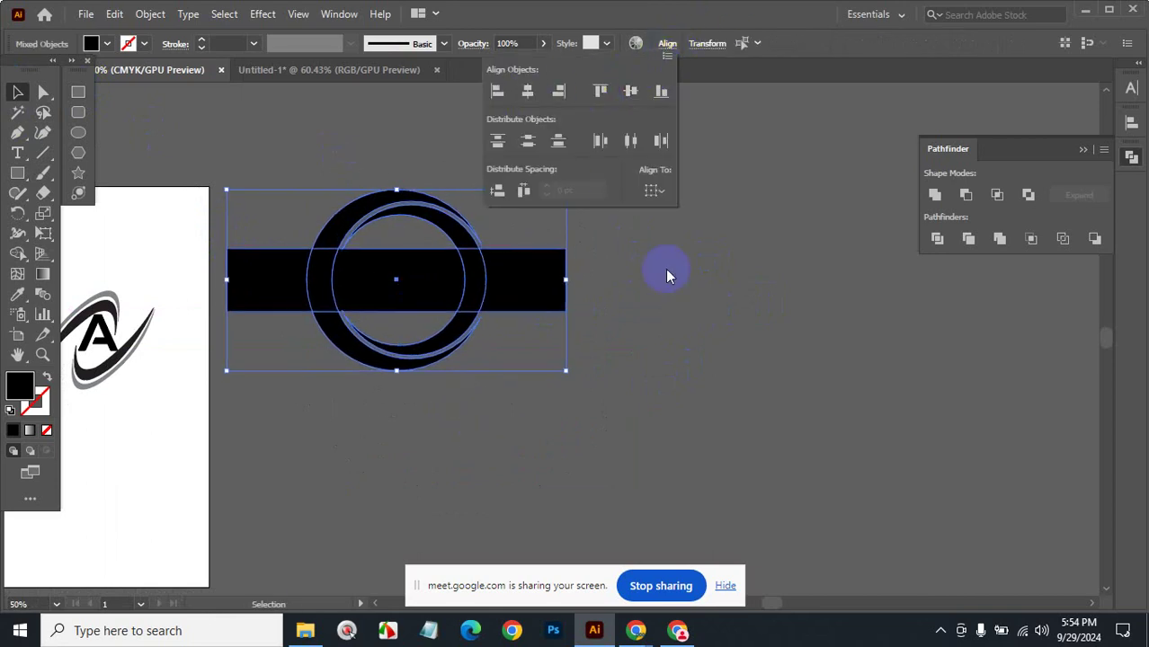
# Shape Builder Alt-drag away the bar's right half and the ring's right band.
pyautogui.click(18, 252)
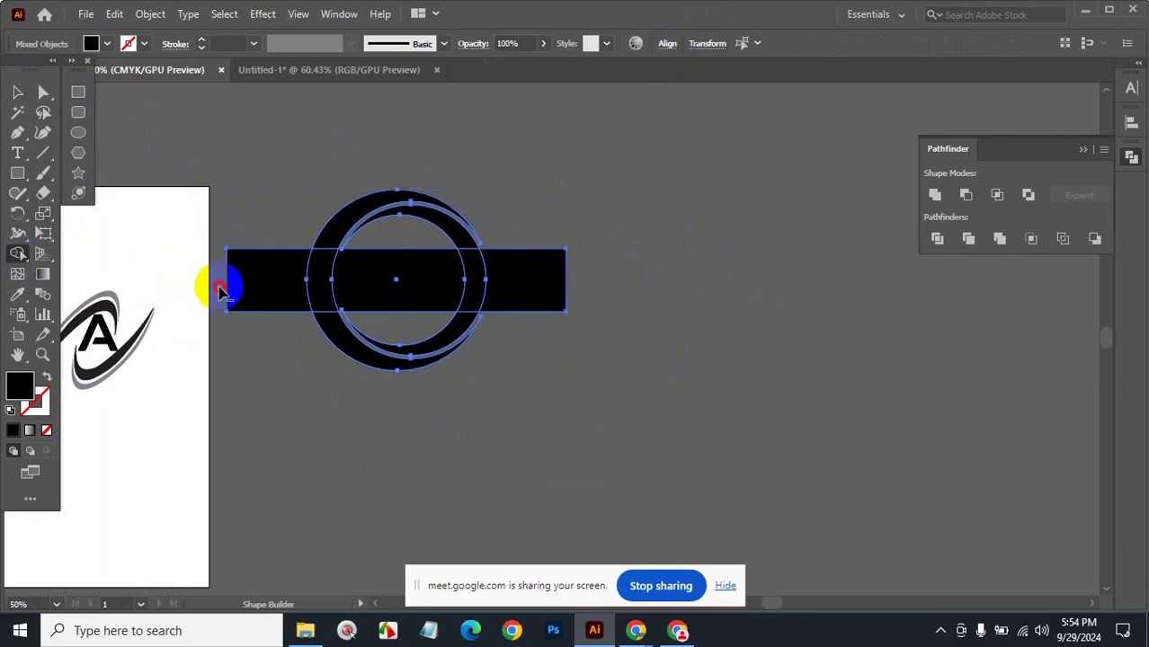
pyautogui.moveTo(216, 288); pyautogui.dragTo(621, 288)
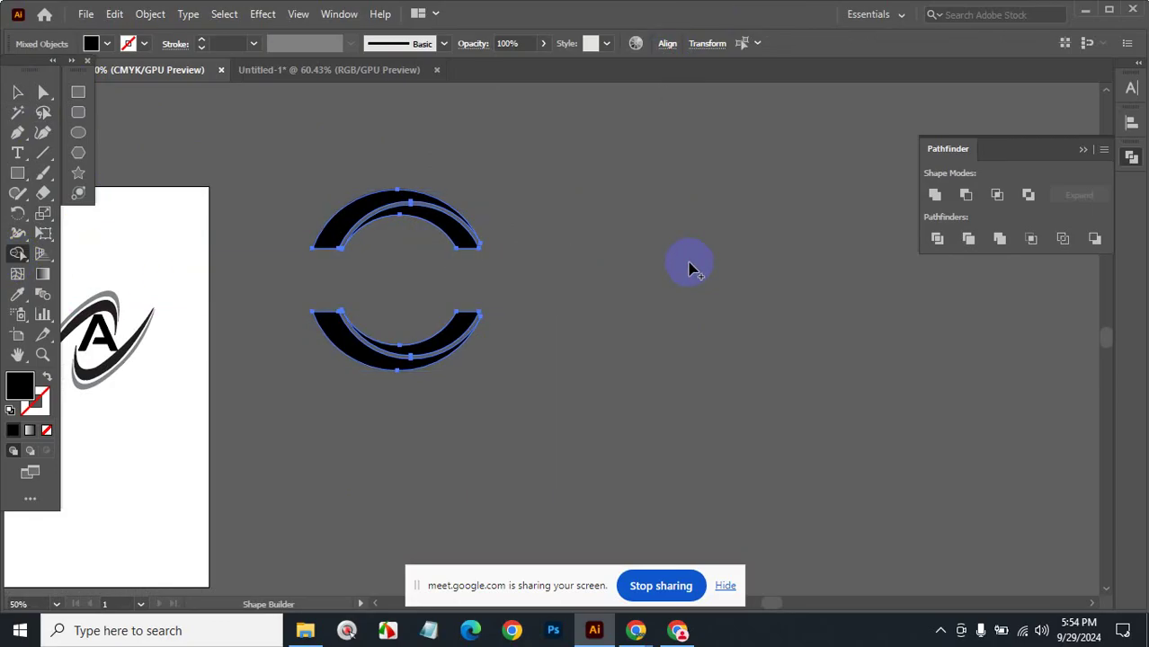
pyautogui.hotkey('ctrl', 'z')
pyautogui.hotkey('ctrl', 'z')
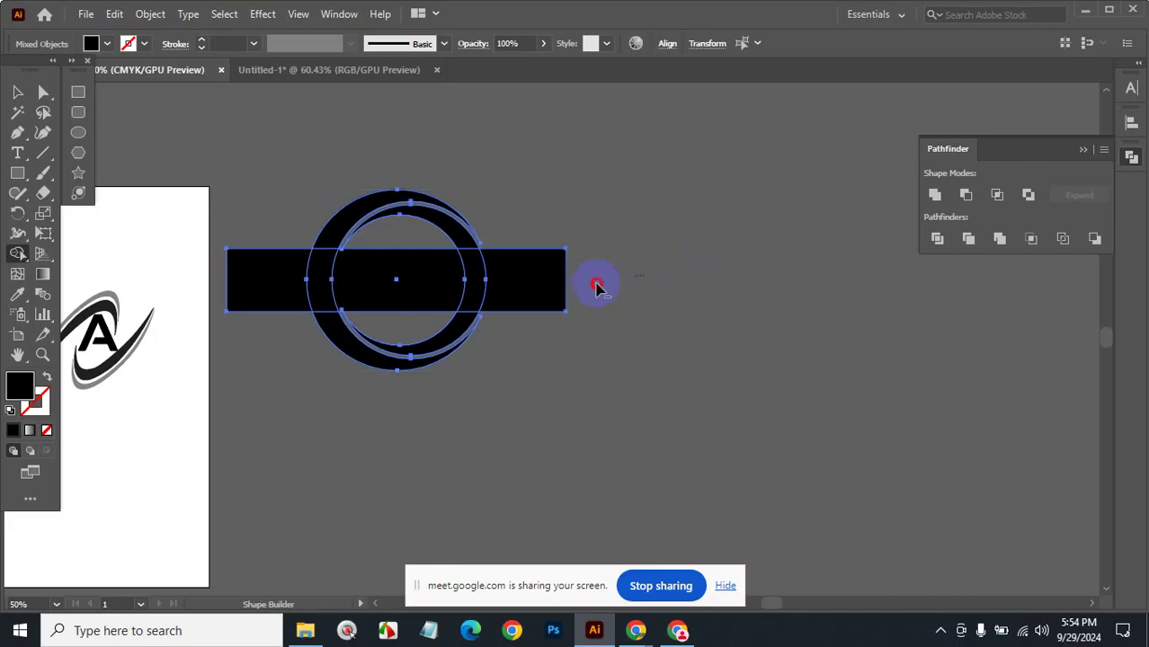
pyautogui.moveTo(620, 284); pyautogui.dragTo(340, 286)
pyautogui.click(18, 91)
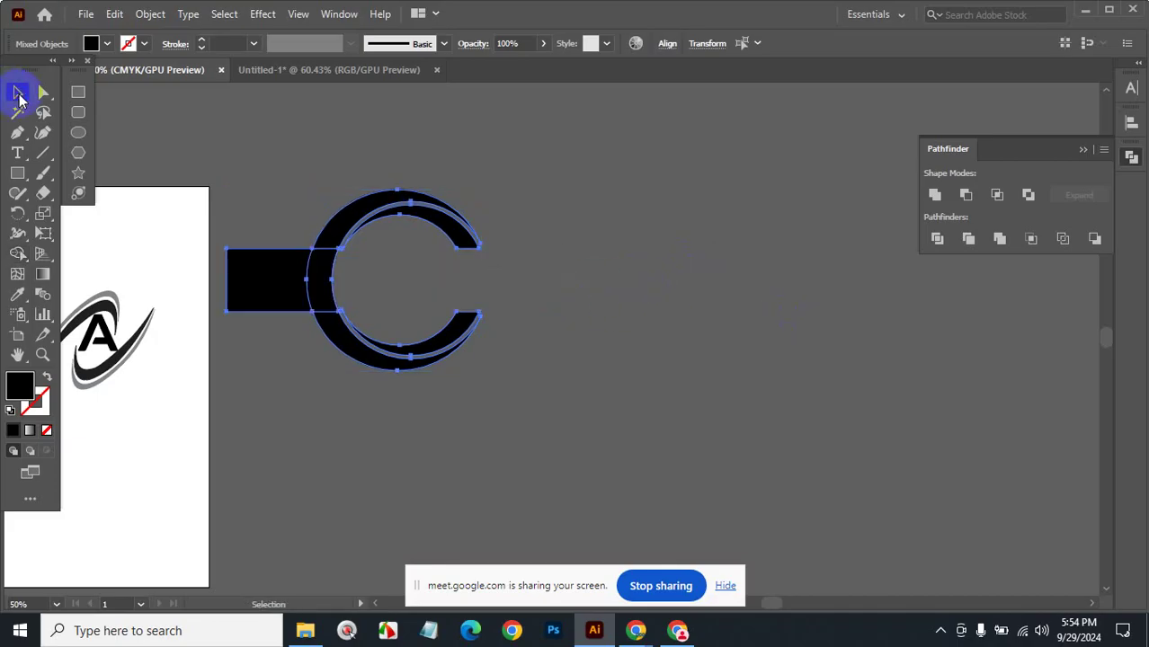
pyautogui.click(302, 365)
pyautogui.click(262, 291)
# Delete the leftover bar stub and Alt-drag a copy of the C to the upper right.
pyautogui.press('Delete')
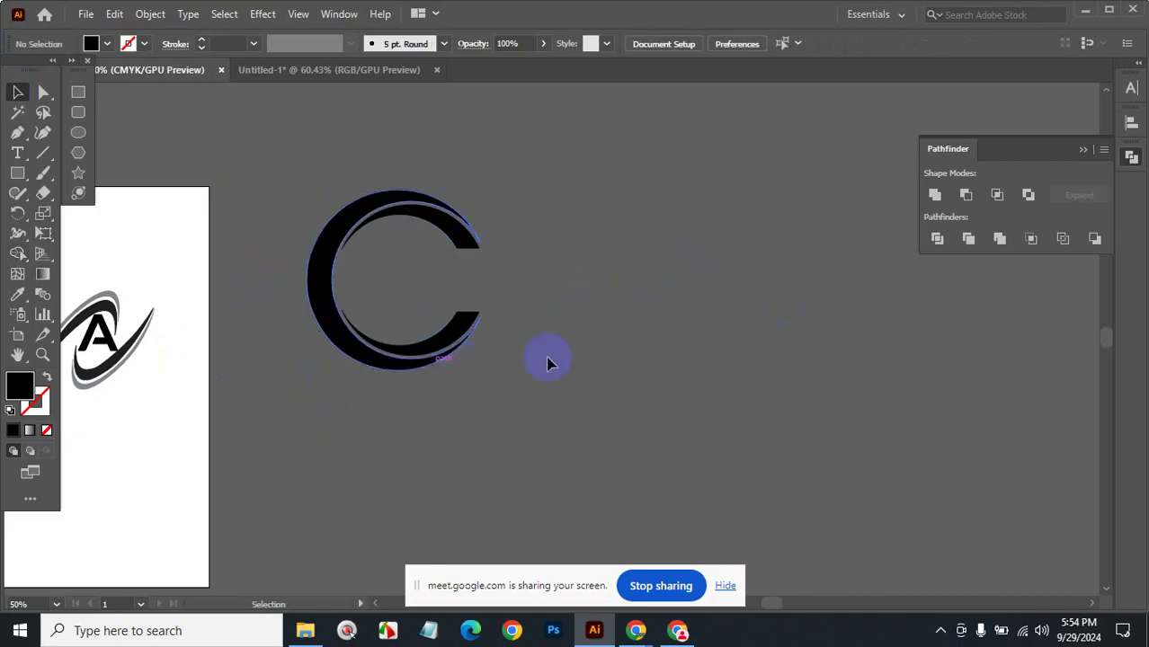
pyautogui.moveTo(300, 180); pyautogui.dragTo(482, 411)
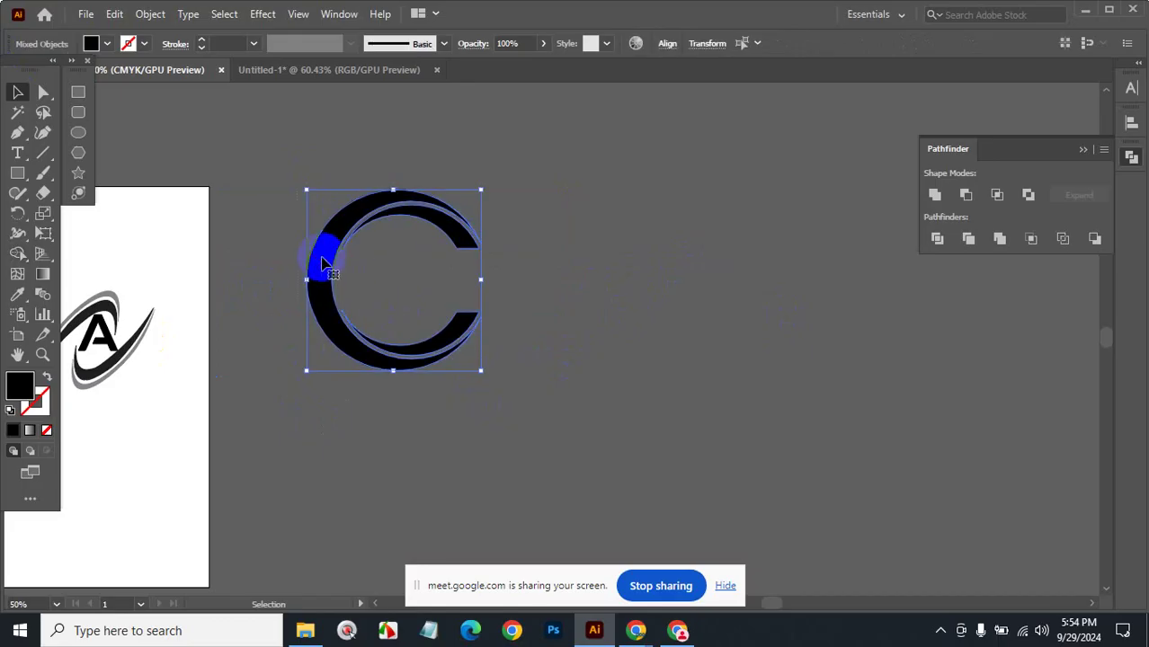
pyautogui.moveTo(321, 251); pyautogui.dragTo(725, 157)
pyautogui.scroll(2, 333, 169)
# Shear the left C into a tilted oval, then undo the shear.
pyautogui.click(325, 326)
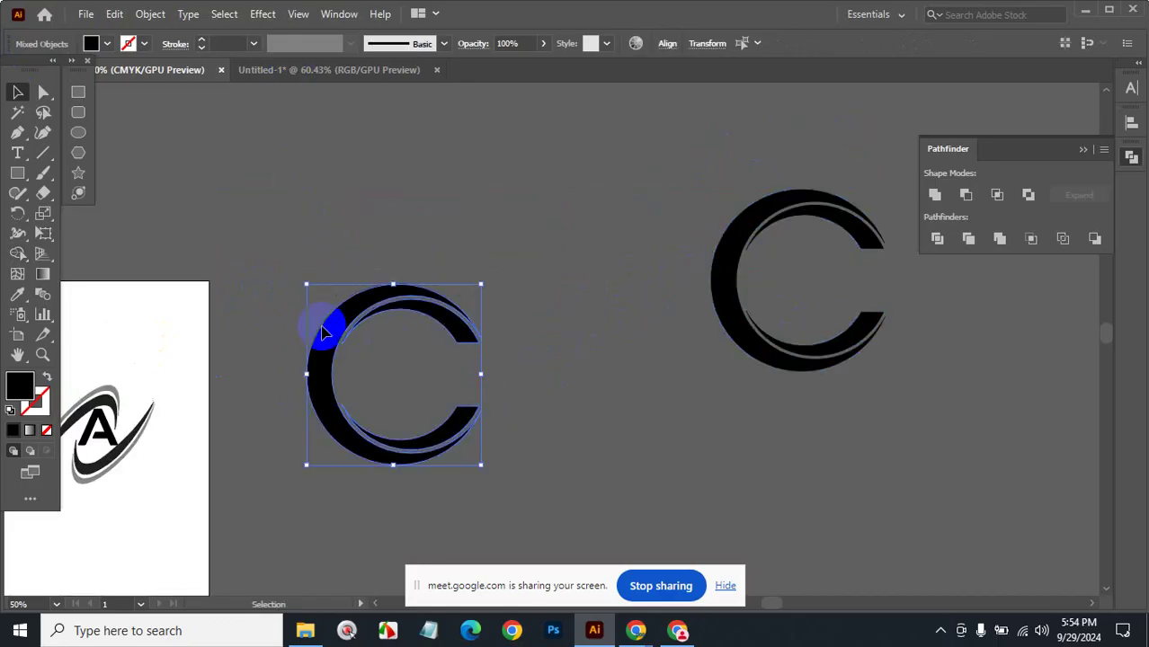
pyautogui.click(43, 192)
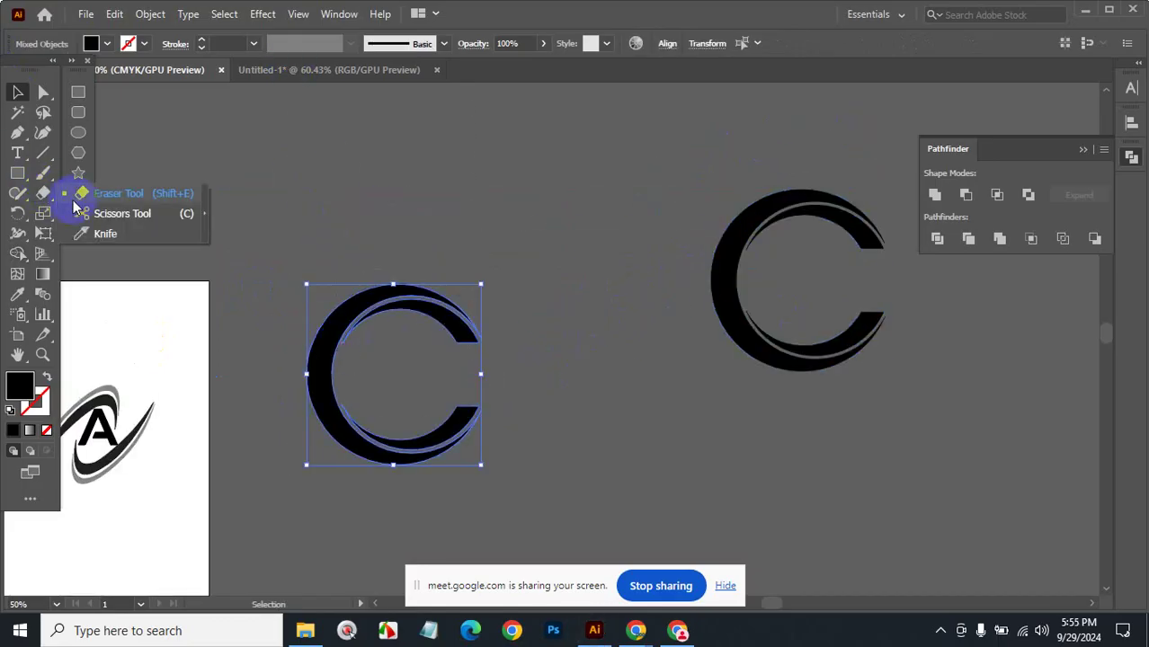
pyautogui.moveTo(43, 213); pyautogui.dragTo(113, 234)
pyautogui.moveTo(307, 480); pyautogui.dragTo(477, 510)
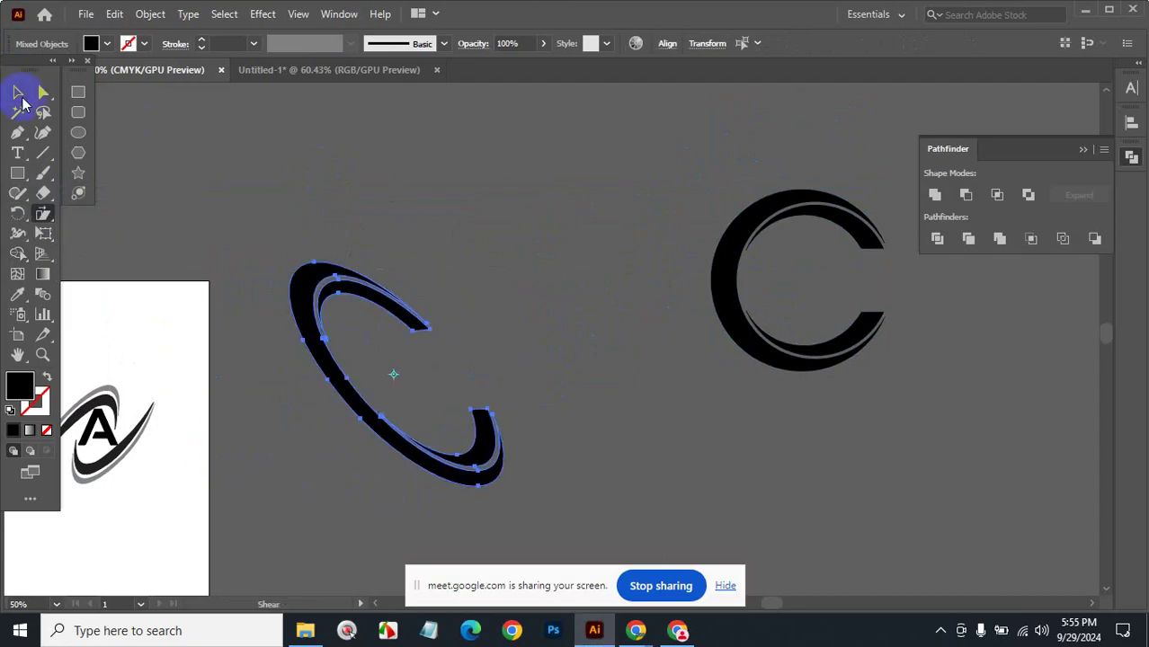
pyautogui.click(17, 92)
pyautogui.click(602, 295)
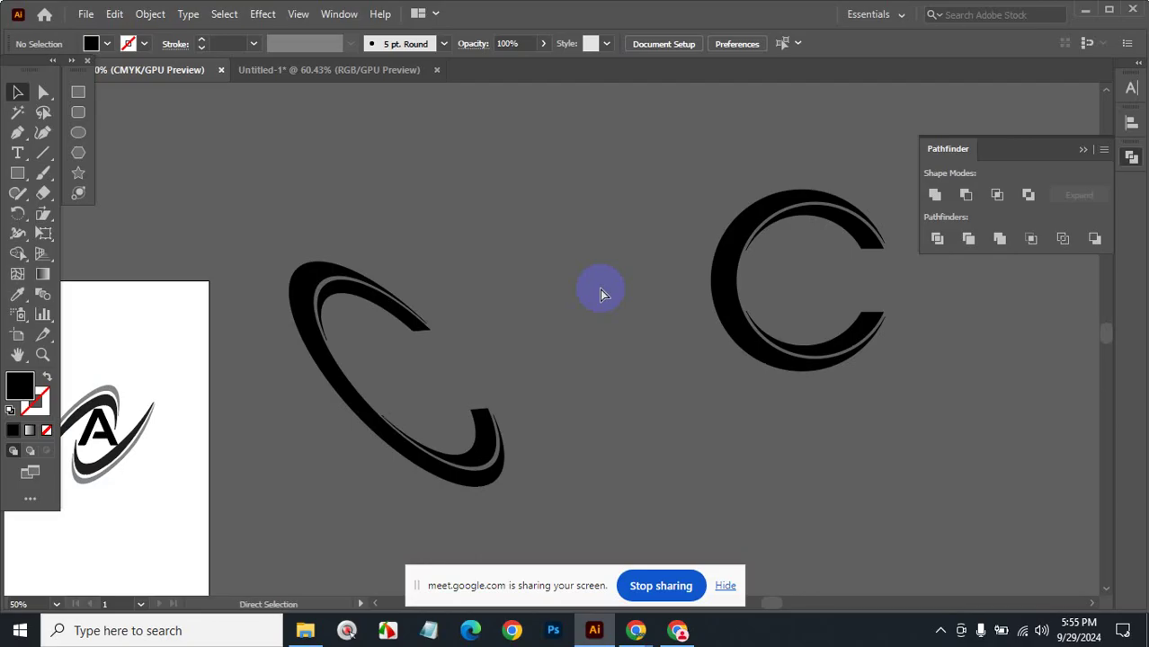
pyautogui.hotkey('ctrl', 'z')
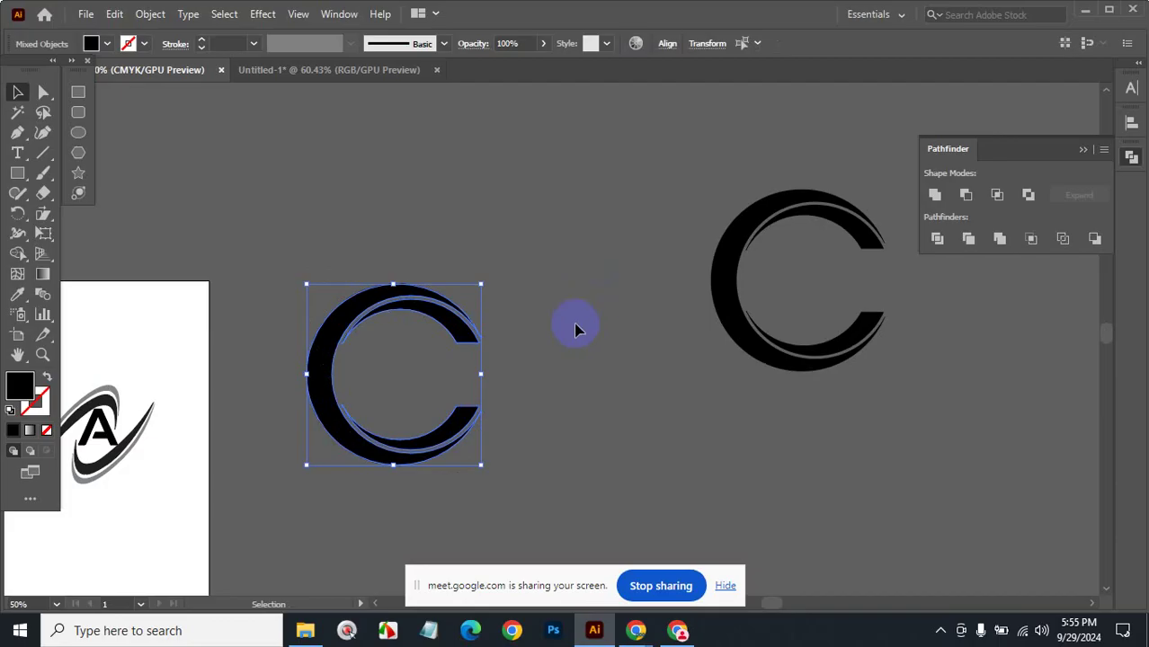
# Collapse the Pathfinder panel with Shift+Ctrl+F9.
pyautogui.hotkey('shift', 'ctrl', 'F9')
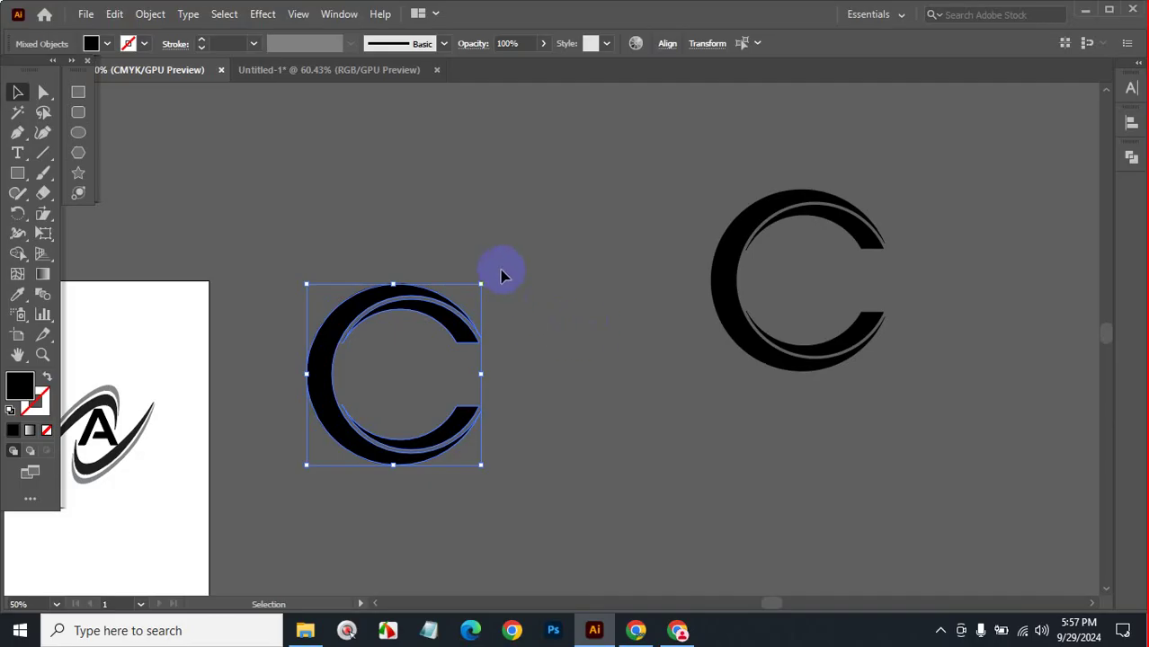
# Select both parts of the left C, try a freehand shear, then undo it.
pyautogui.moveTo(712, 172); pyautogui.dragTo(877, 382)
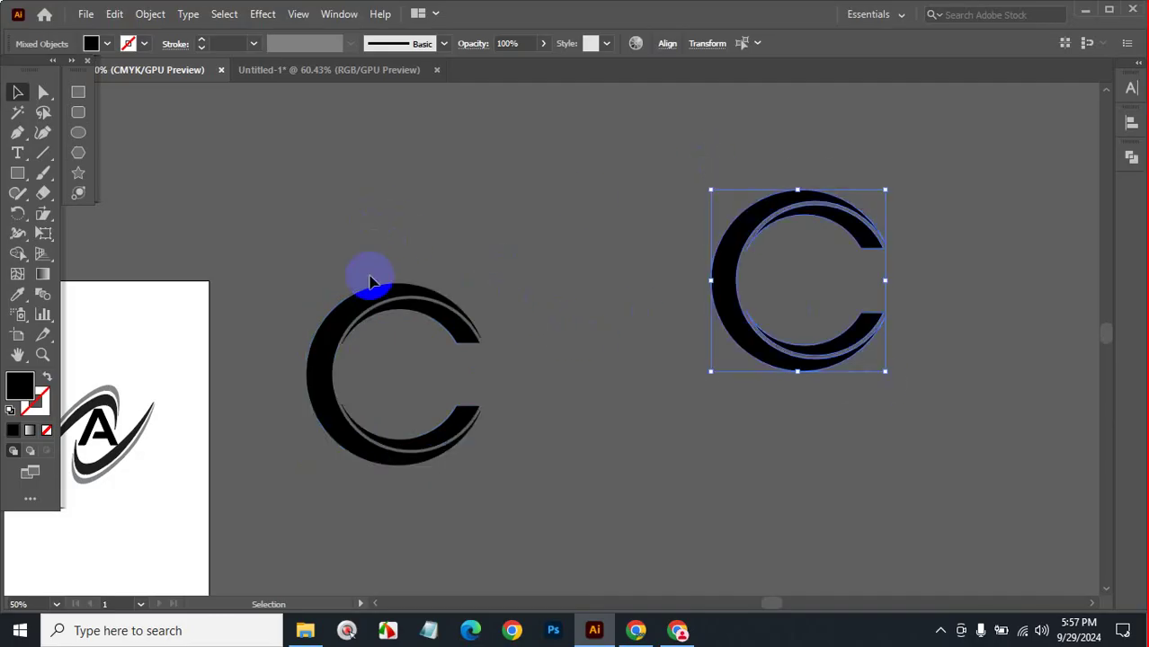
pyautogui.click(455, 428)
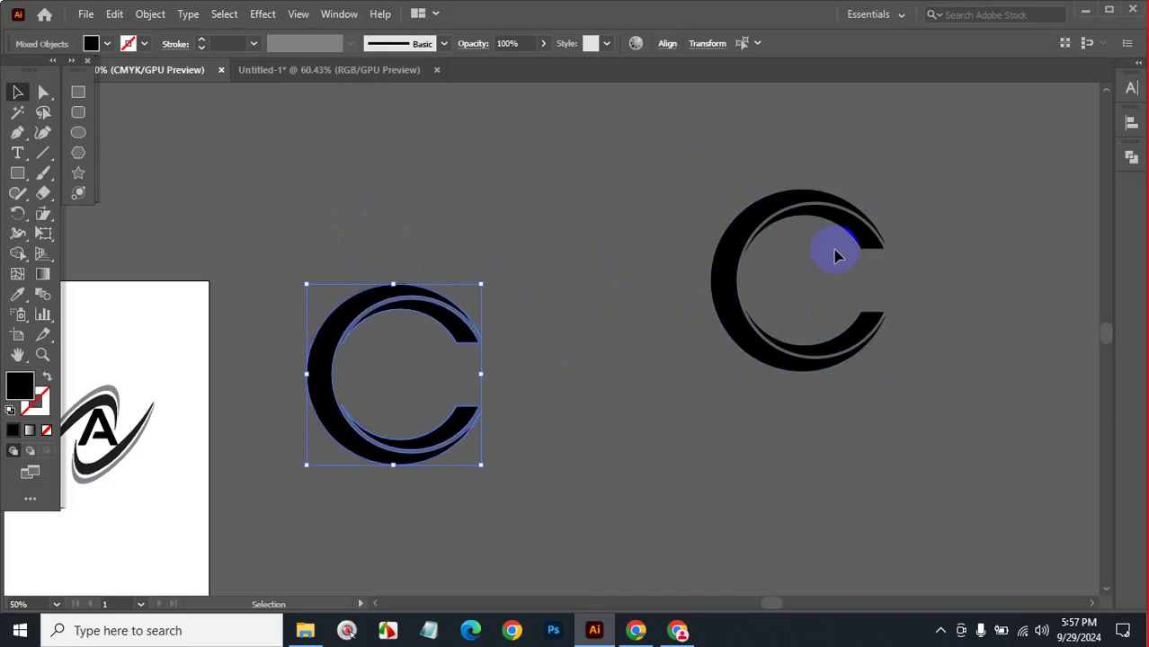
pyautogui.click(431, 397)
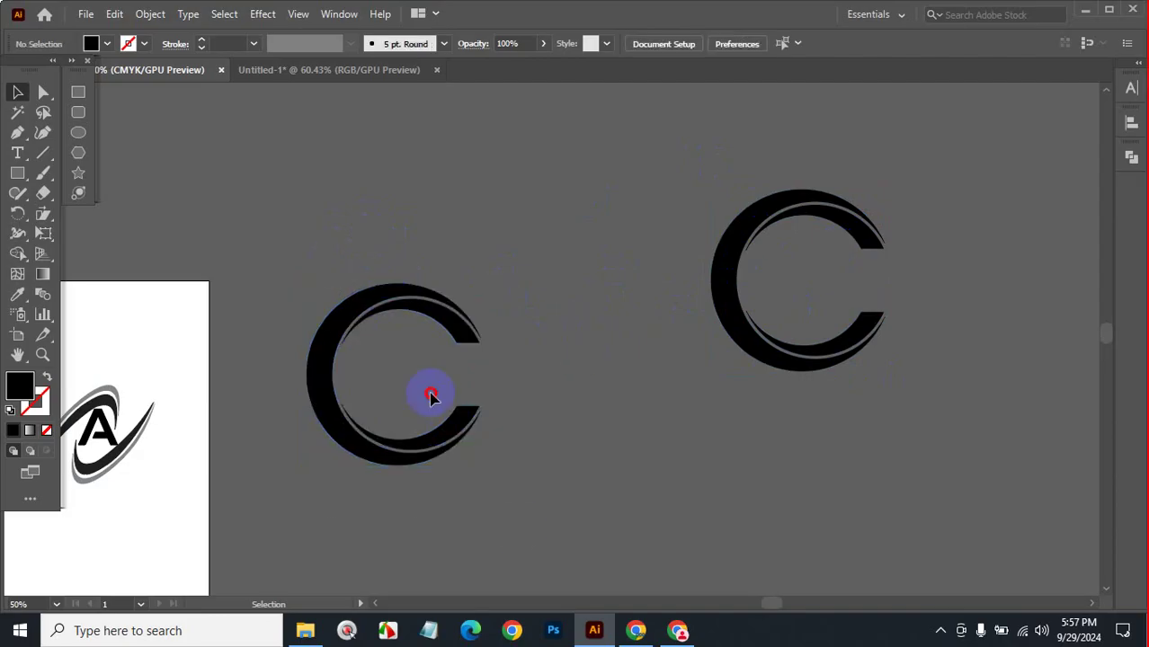
pyautogui.moveTo(431, 397); pyautogui.dragTo(522, 523)
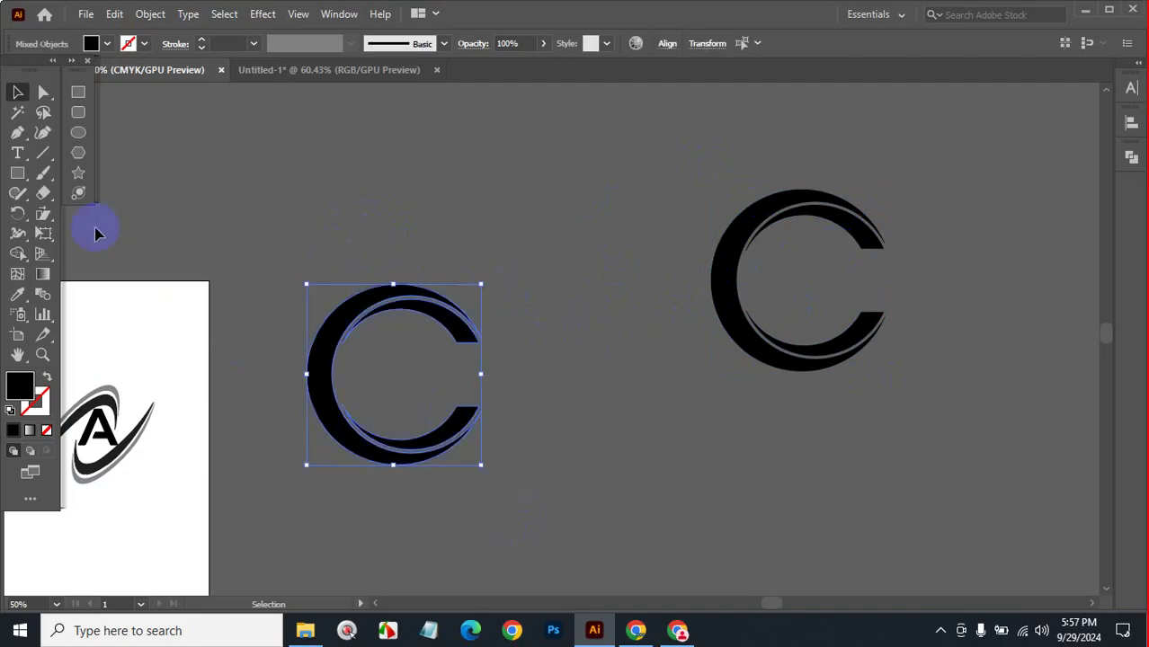
pyautogui.click(44, 216)
pyautogui.moveTo(406, 390); pyautogui.dragTo(392, 375)
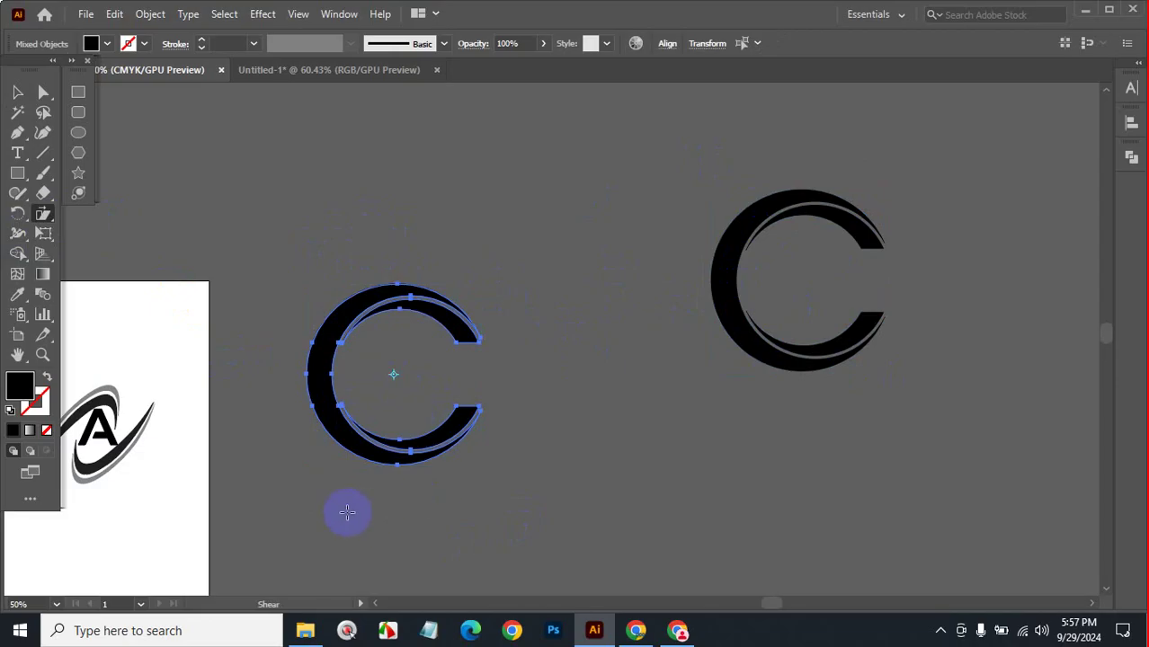
pyautogui.moveTo(312, 506)
pyautogui.mouseDown()
pyautogui.moveTo(348, 520)
pyautogui.moveTo(410, 238)
pyautogui.moveTo(277, 301)
pyautogui.moveTo(254, 428)
pyautogui.moveTo(419, 454)
pyautogui.moveTo(454, 515)
pyautogui.moveTo(513, 555)
pyautogui.mouseUp()
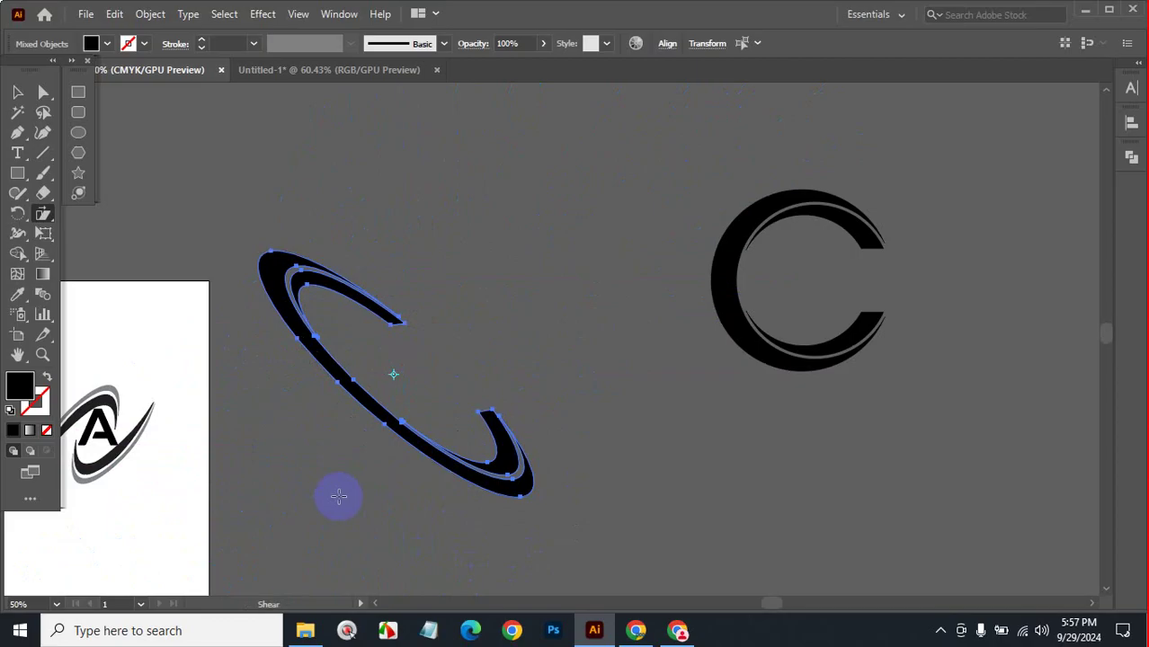
pyautogui.hotkey('ctrl', 'z')
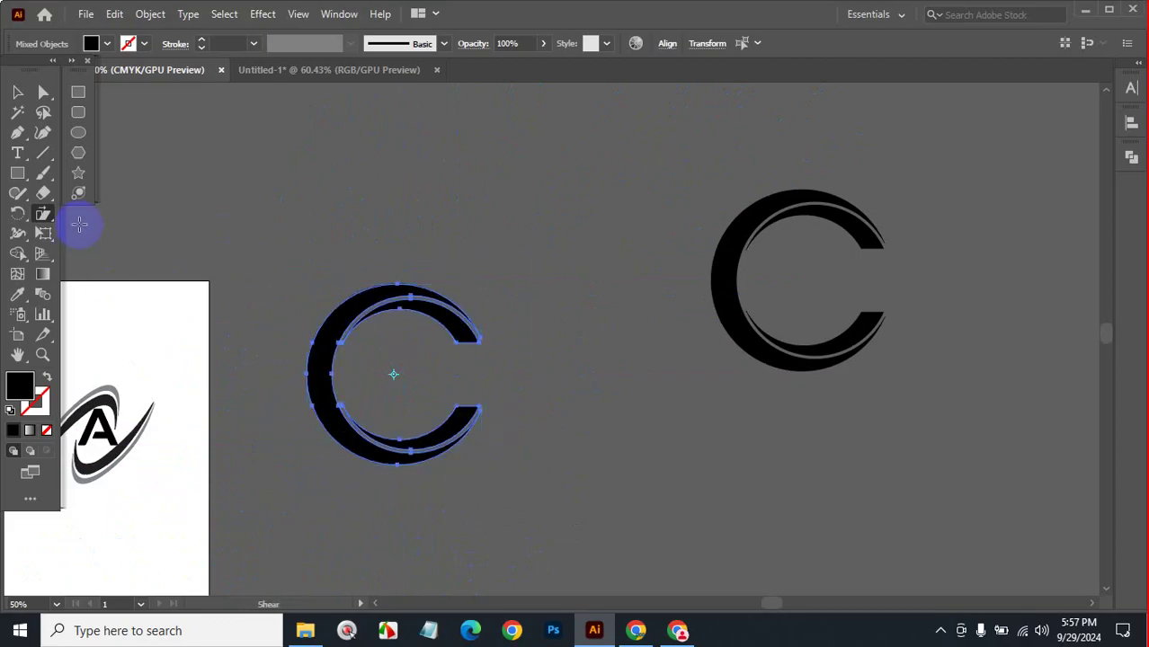
# Open the Shear dialog centred on the C and set the shear angle to -50°.
pyautogui.keyDown('alt'); pyautogui.click(393, 375); pyautogui.keyUp('alt')
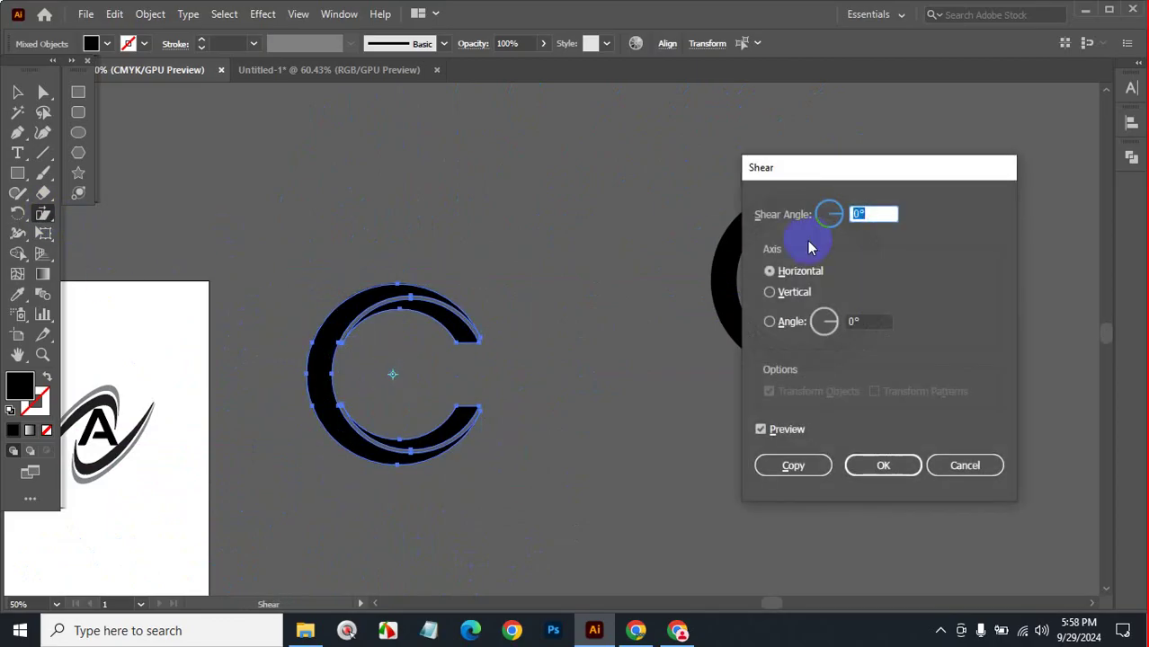
pyautogui.moveTo(816, 169); pyautogui.dragTo(892, 160)
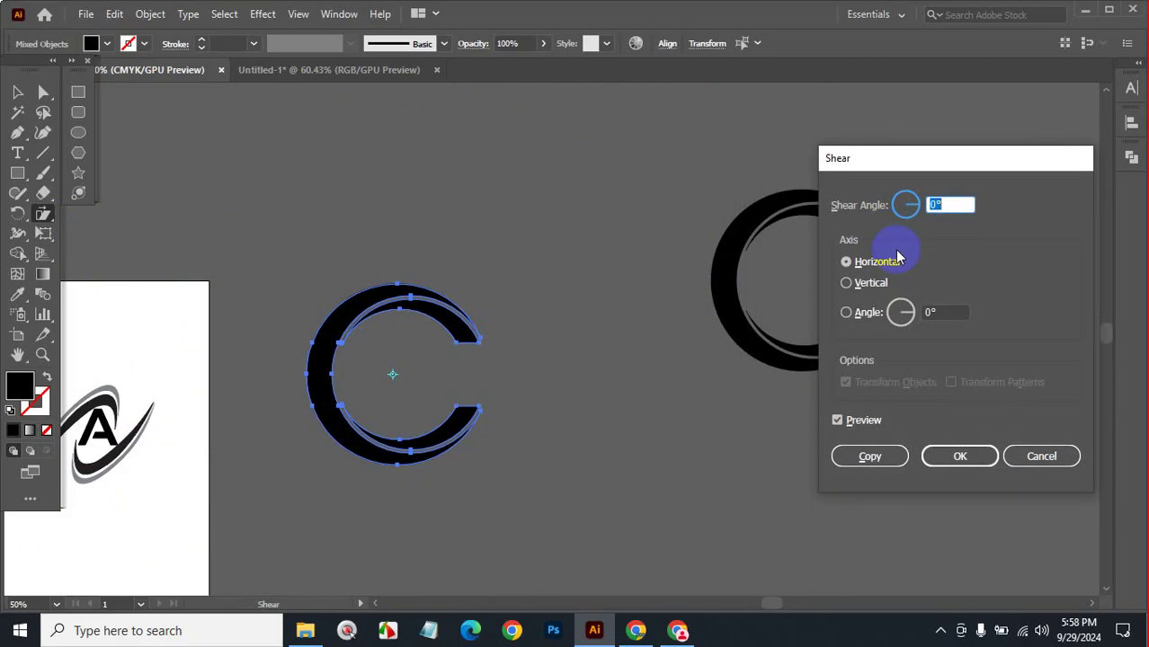
pyautogui.click(953, 205)
pyautogui.write('5')
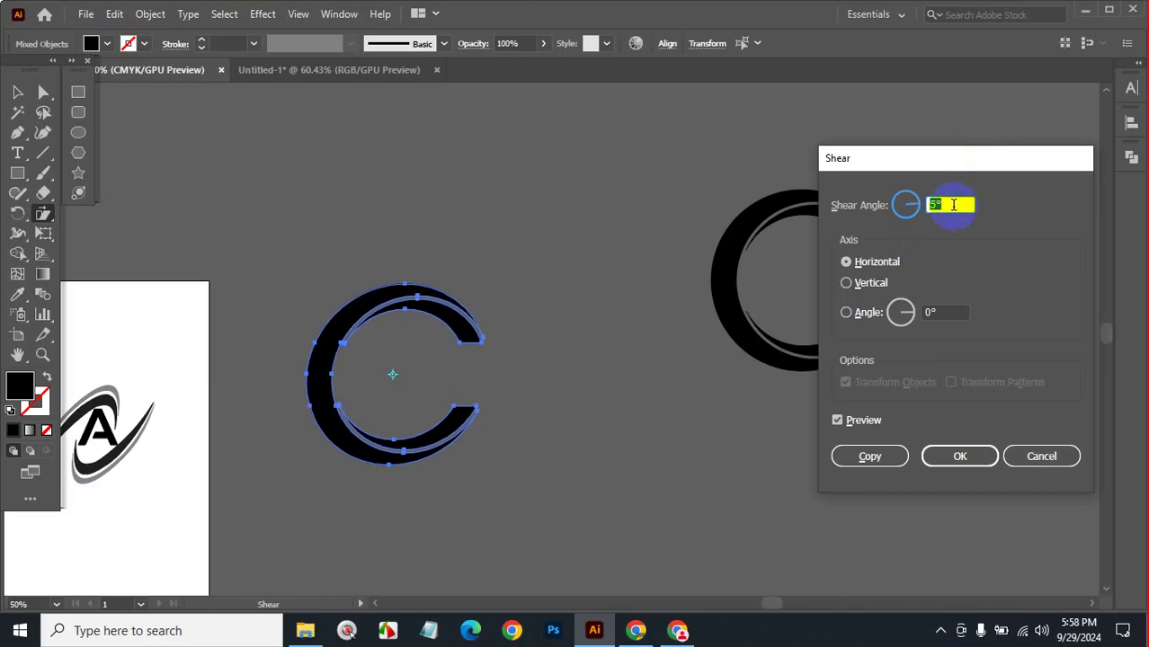
pyautogui.hotkey('shift', 'Up')
pyautogui.hotkey('shift', 'Up')
pyautogui.hotkey('shift', 'Up')
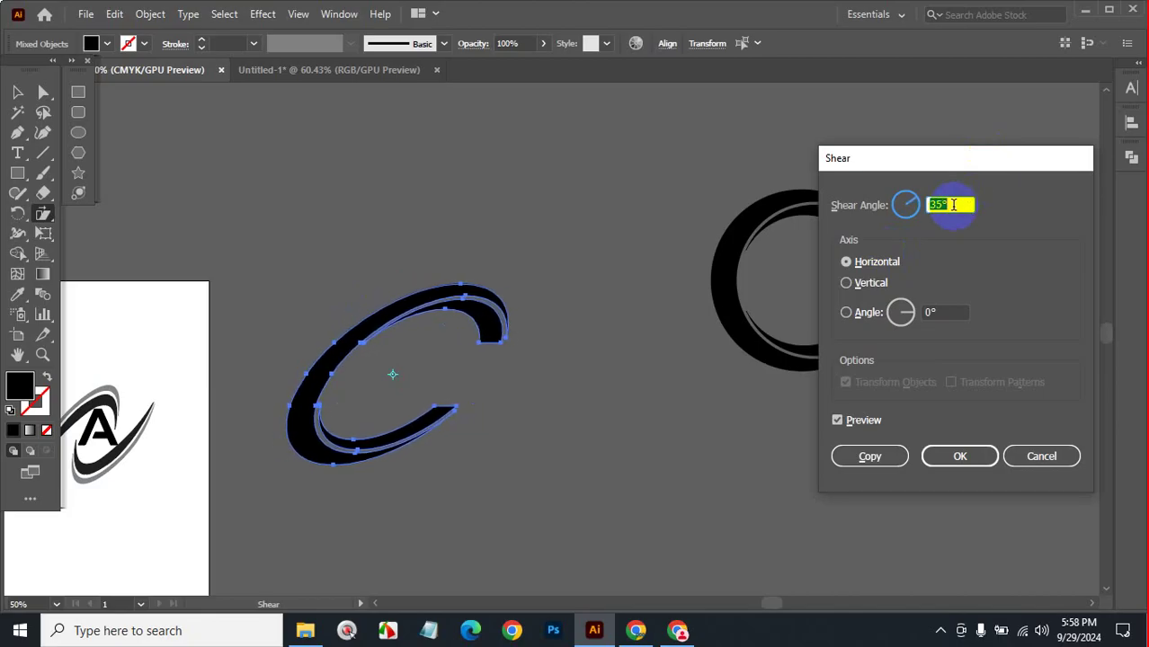
pyautogui.hotkey('shift', 'Down')
pyautogui.hotkey('shift', 'Down')
pyautogui.hotkey('shift', 'Down')
pyautogui.hotkey('shift', 'Down')
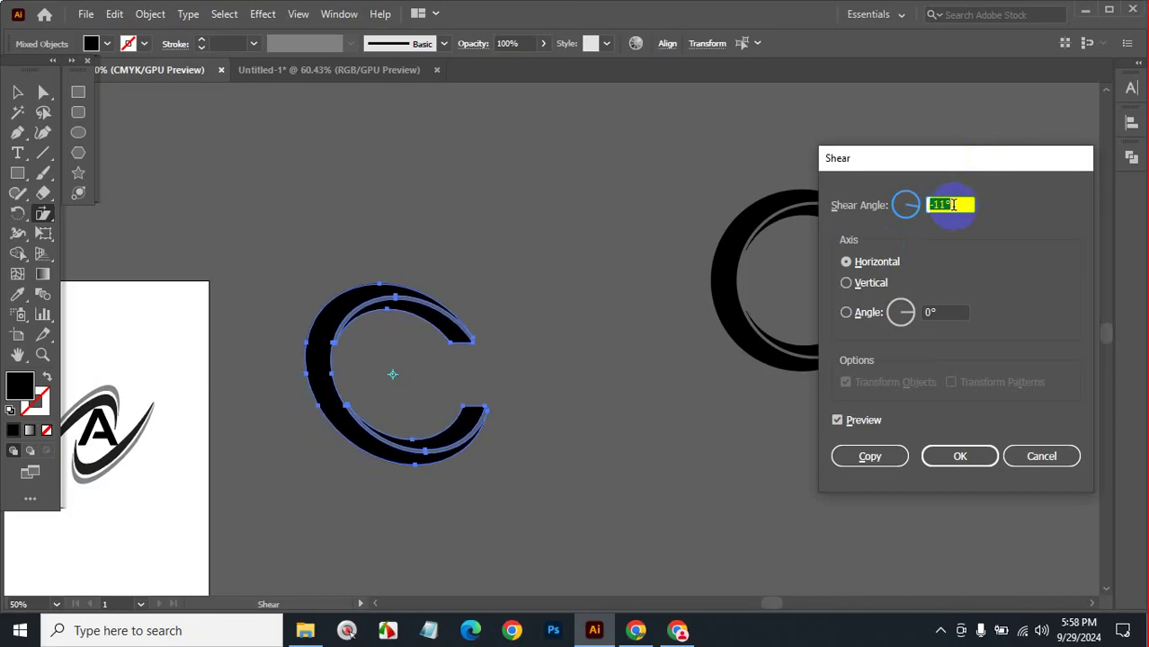
pyautogui.scroll(-9, 953, 205)
pyautogui.scroll(-10, 953, 205)
pyautogui.scroll(-9, 953, 205)
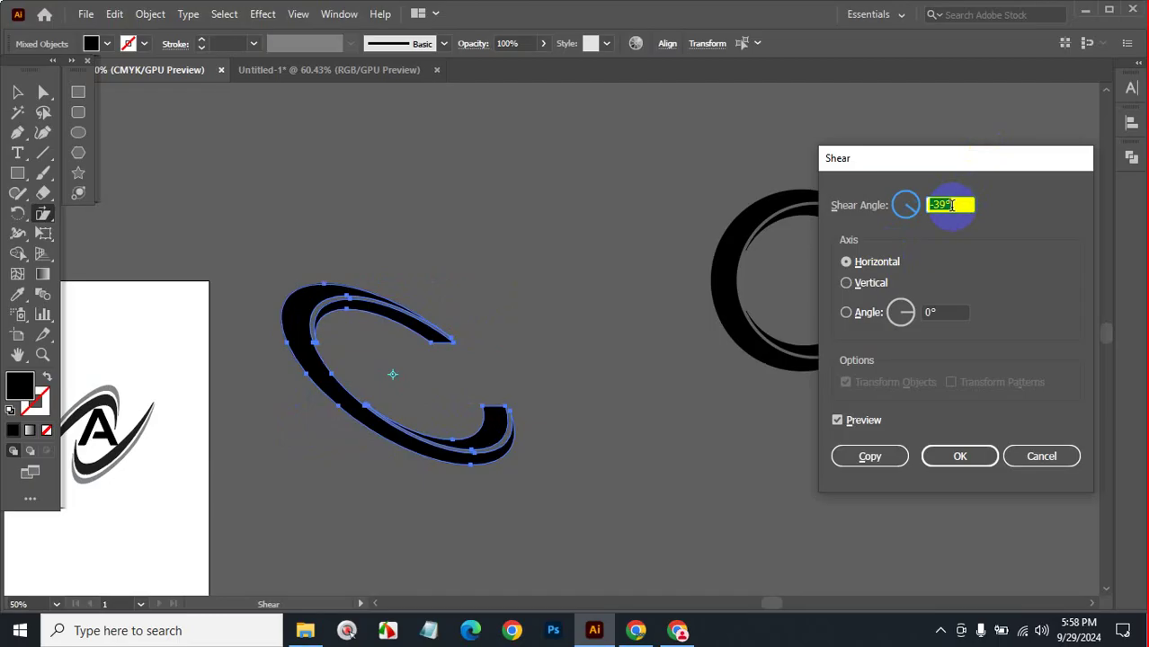
pyautogui.scroll(-4, 941, 205)
pyautogui.scroll(-4, 941, 205)
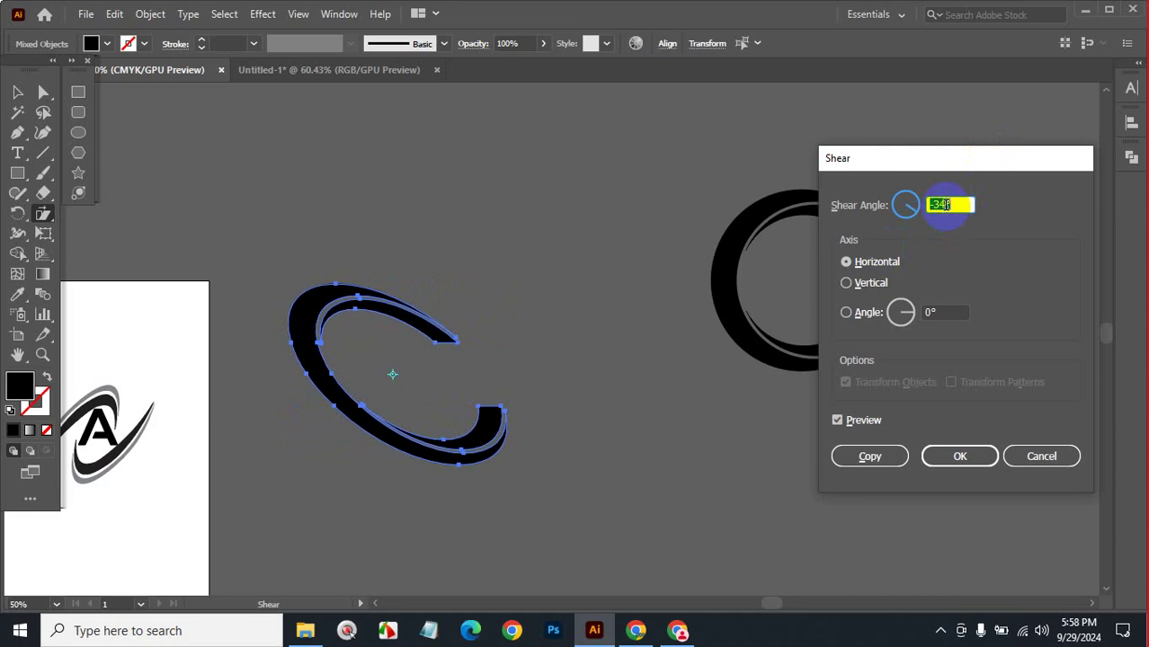
pyautogui.scroll(-5, 940, 205)
pyautogui.scroll(-5, 940, 205)
pyautogui.scroll(7, 946, 205)
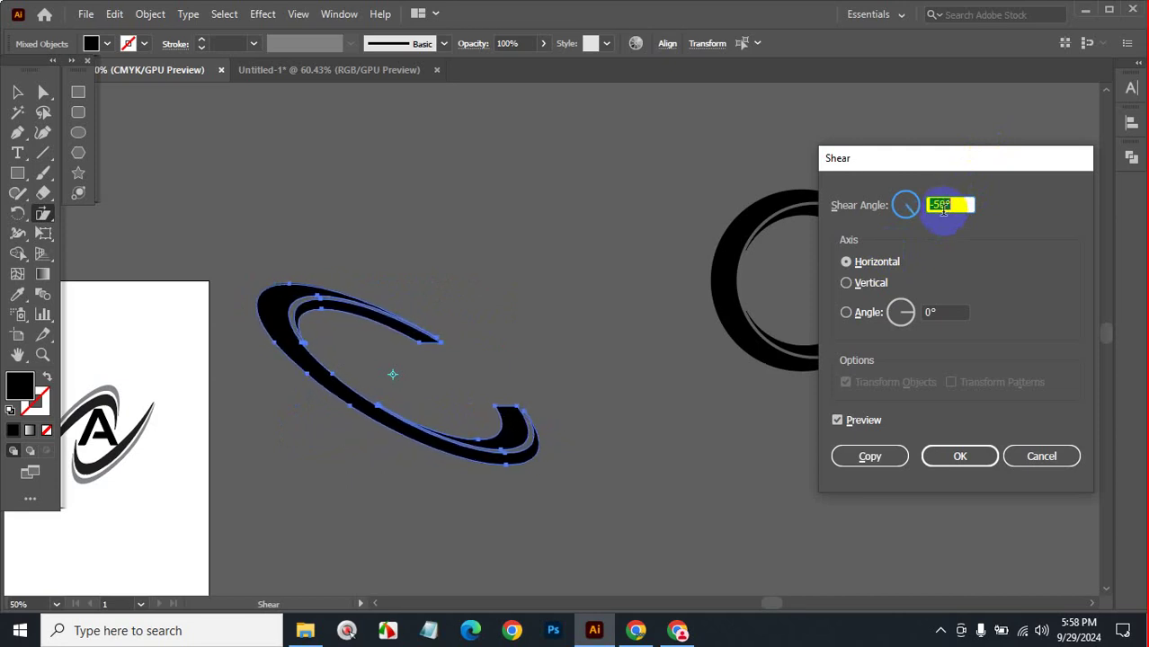
# Set the shear axis angle to 159° and apply the shear.
pyautogui.click(871, 284)
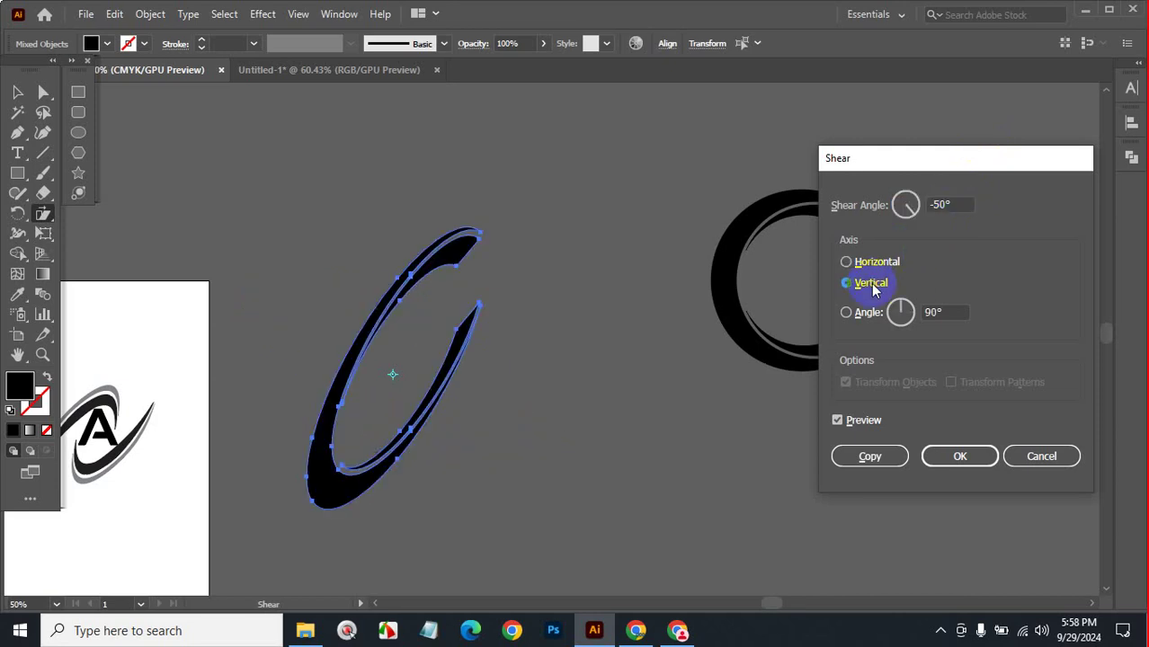
pyautogui.scroll(3, 944, 312)
pyautogui.scroll(3, 946, 311)
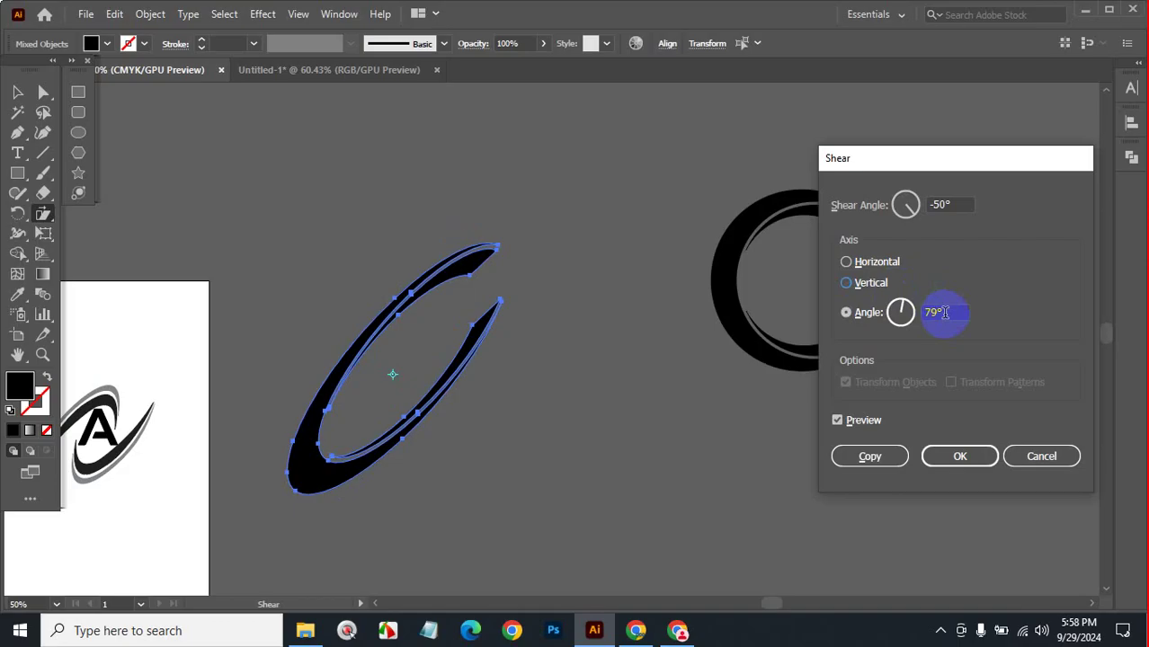
pyautogui.scroll(4, 948, 311)
pyautogui.scroll(3, 949, 308)
pyautogui.scroll(10, 948, 308)
pyautogui.scroll(10, 950, 307)
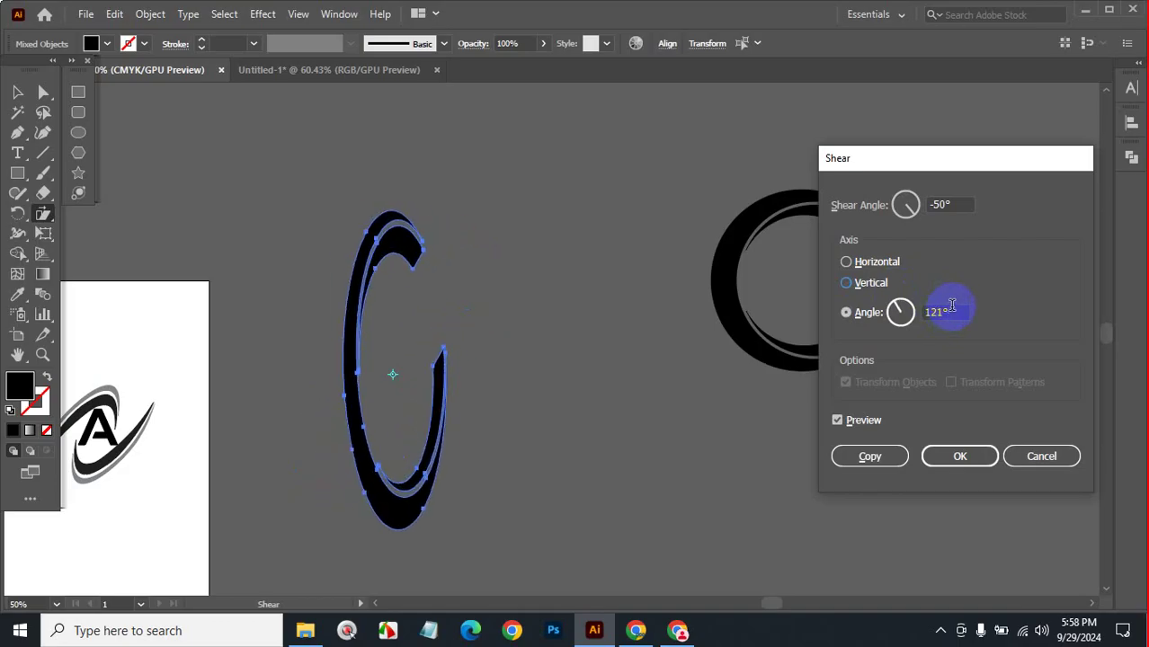
pyautogui.scroll(10, 950, 306)
pyautogui.scroll(9, 951, 306)
pyautogui.scroll(4, 952, 307)
pyautogui.scroll(4, 954, 310)
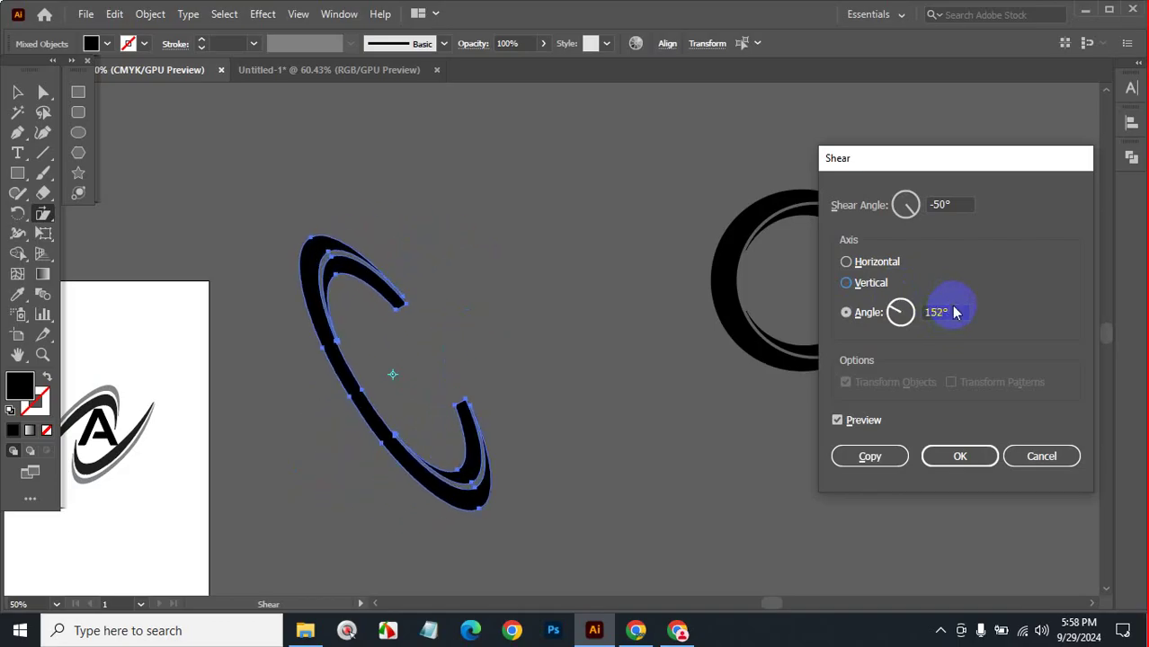
pyautogui.scroll(4, 954, 310)
pyautogui.scroll(4, 954, 311)
pyautogui.scroll(1, 955, 312)
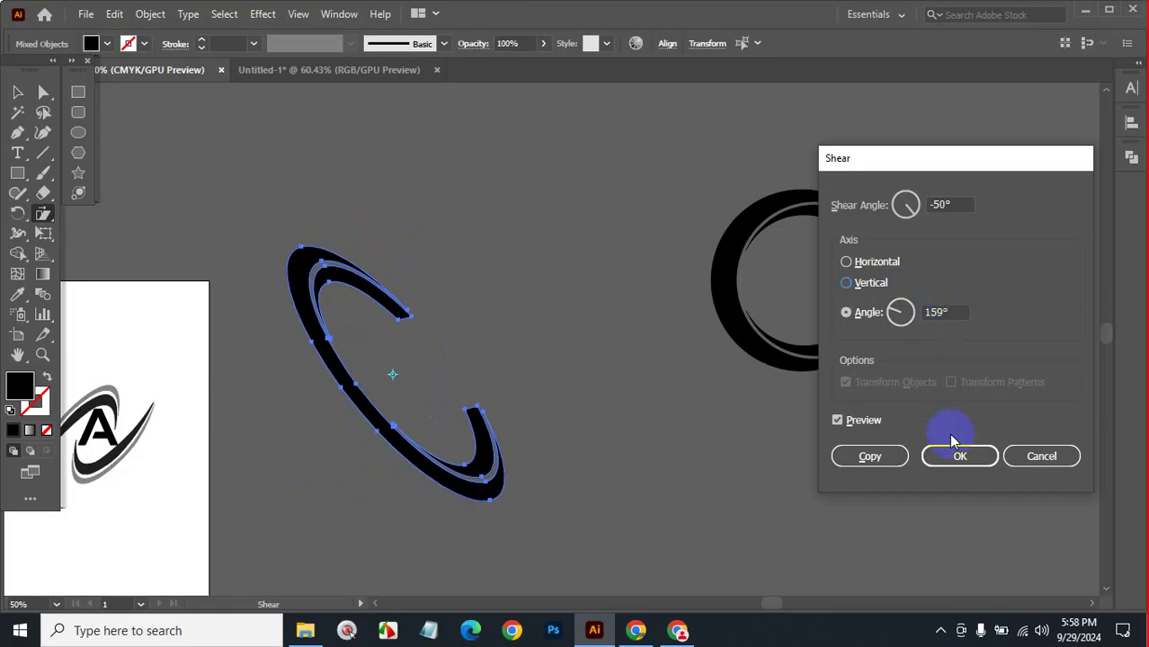
pyautogui.click(960, 456)
# Deselect the swoosh ring, zoom out to view all the emblems, and bring up File Explorer.
pyautogui.click(17, 91)
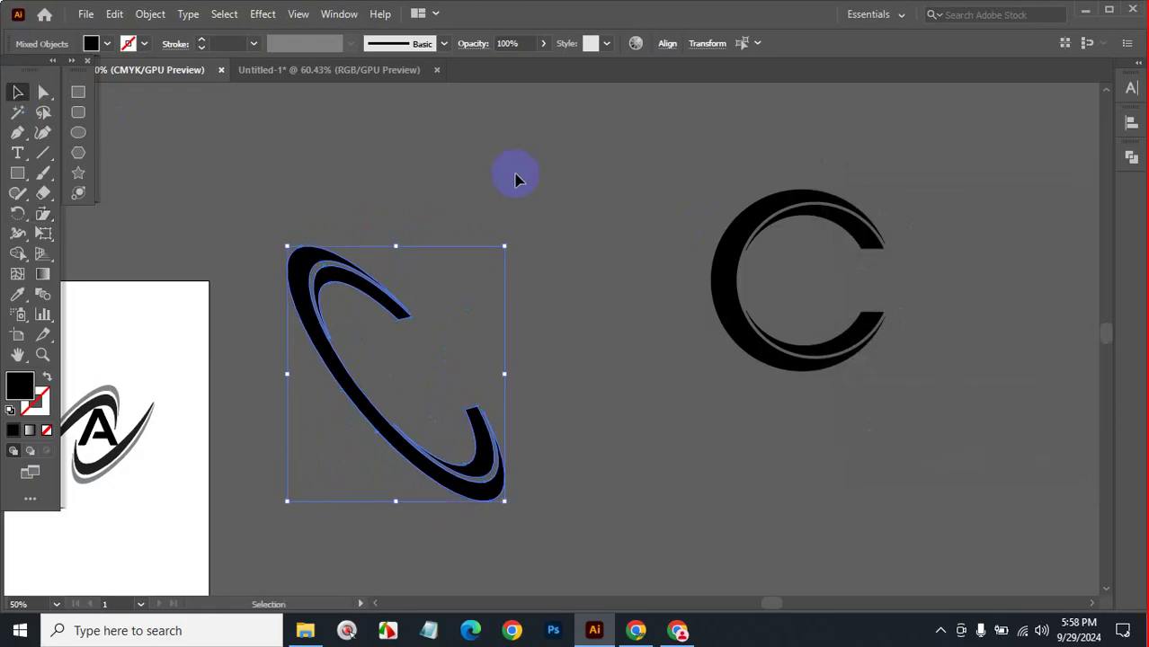
pyautogui.click(579, 177)
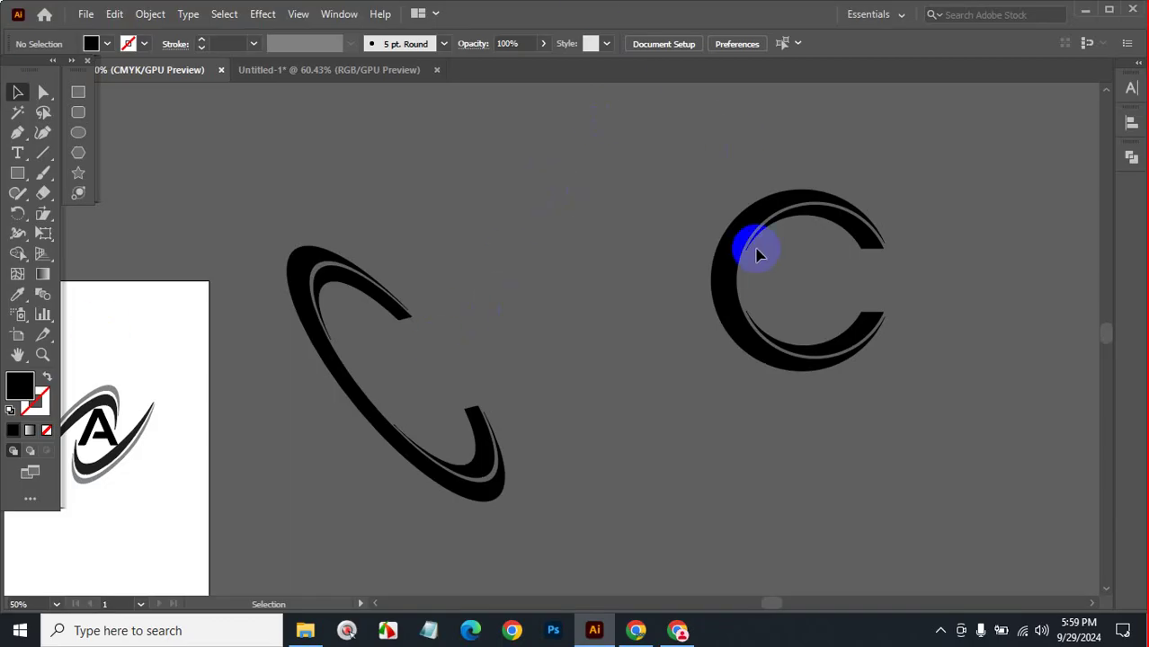
pyautogui.keyDown('ctrl'); pyautogui.keyDown('alt'); pyautogui.click(510, 375); pyautogui.keyUp('alt'); pyautogui.keyUp('ctrl')
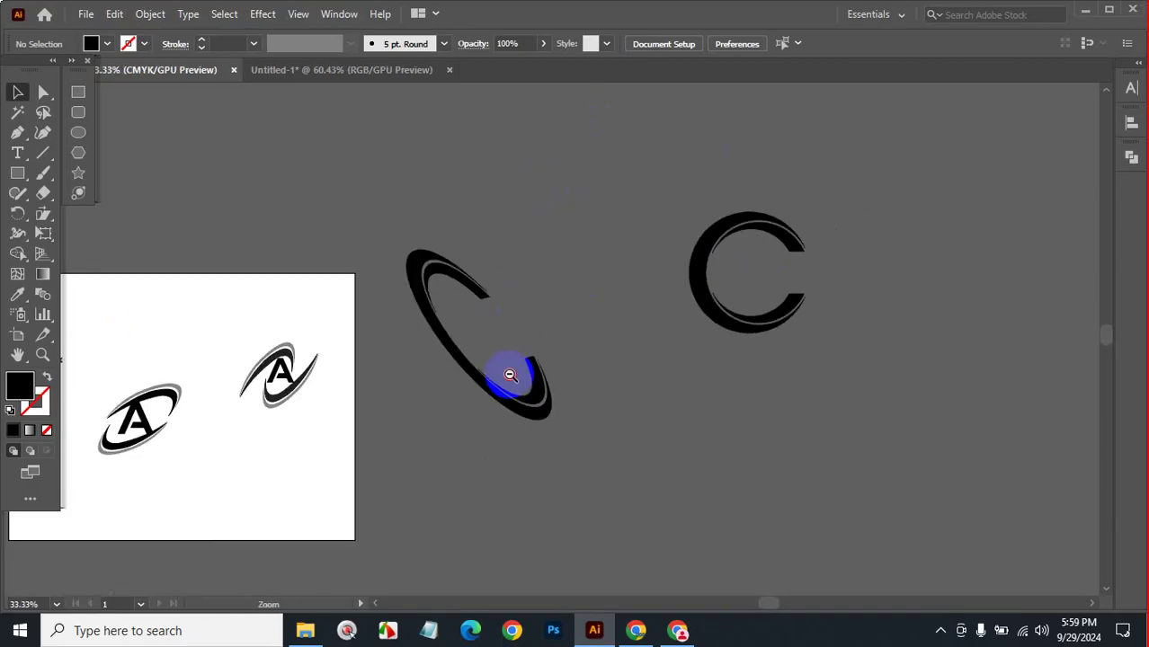
pyautogui.keyDown('ctrl'); pyautogui.click(682, 350); pyautogui.keyUp('ctrl')
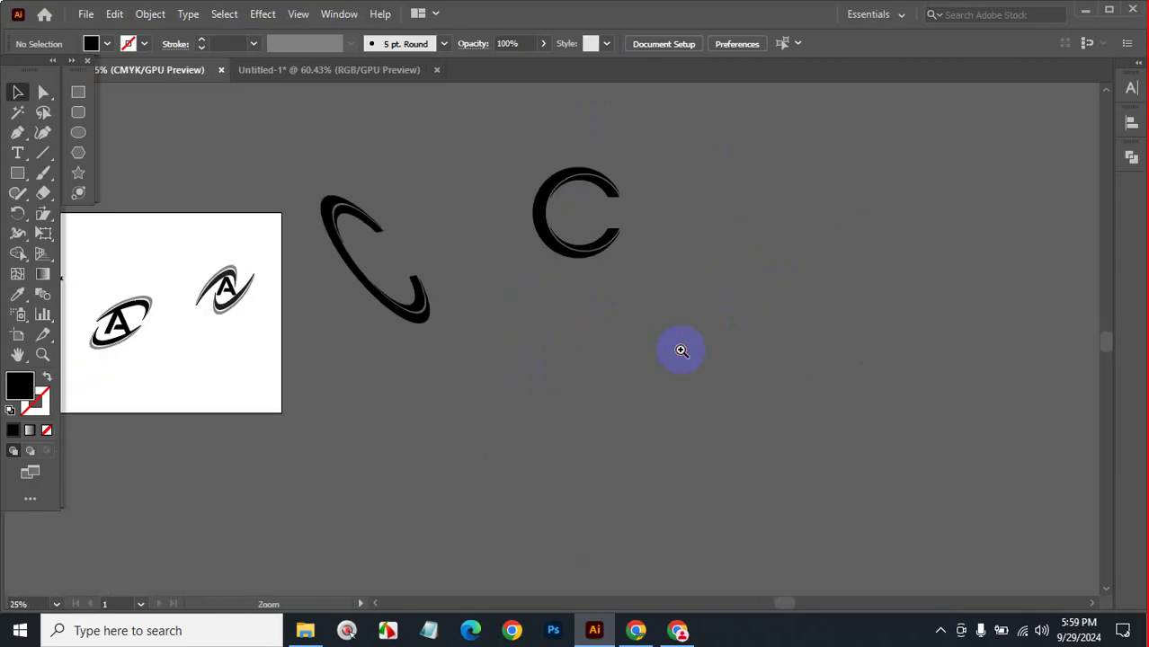
pyautogui.click(305, 631)
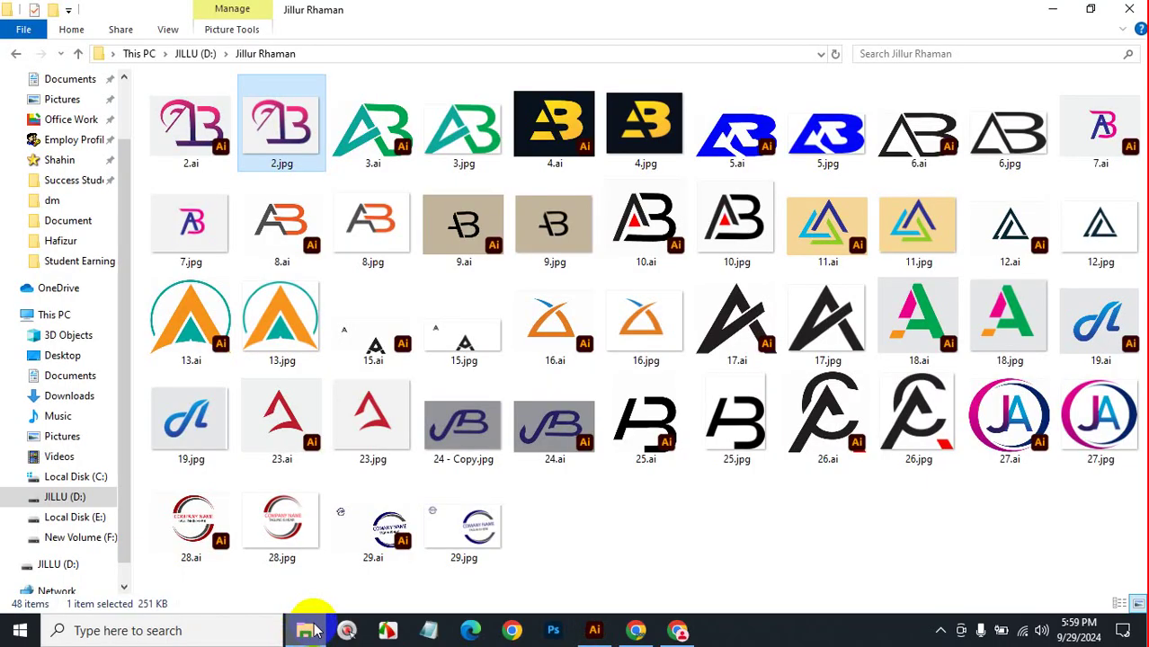
# Open the class 21 homework folder on the D: drive in Large icons view.
pyautogui.click(314, 632)
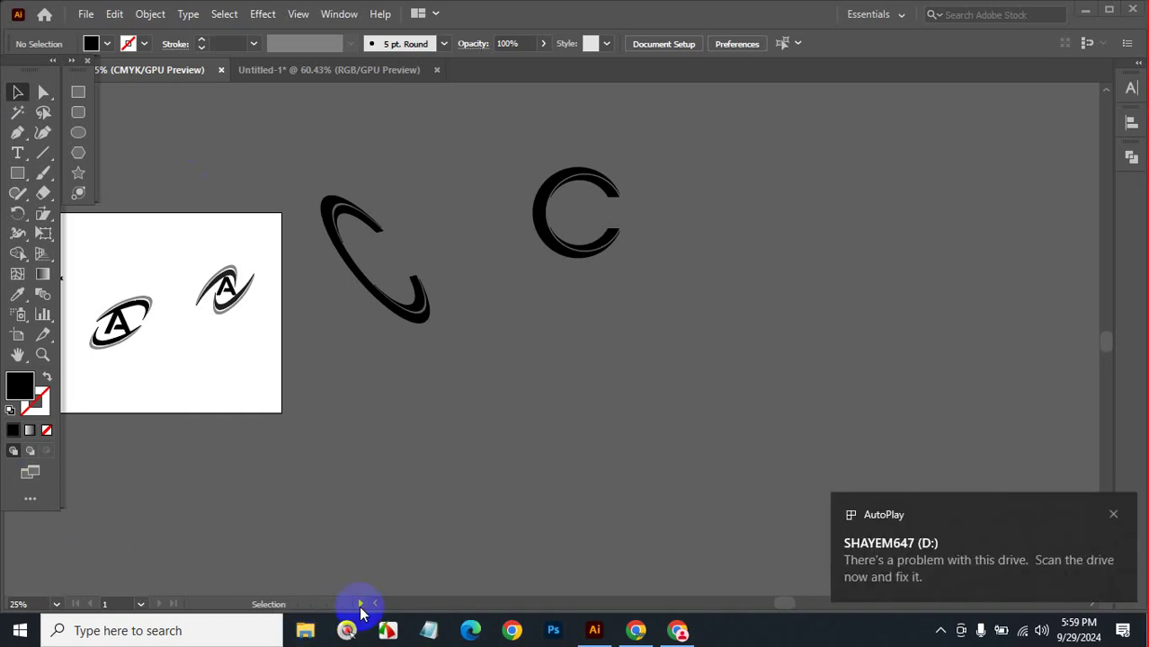
pyautogui.click(305, 631)
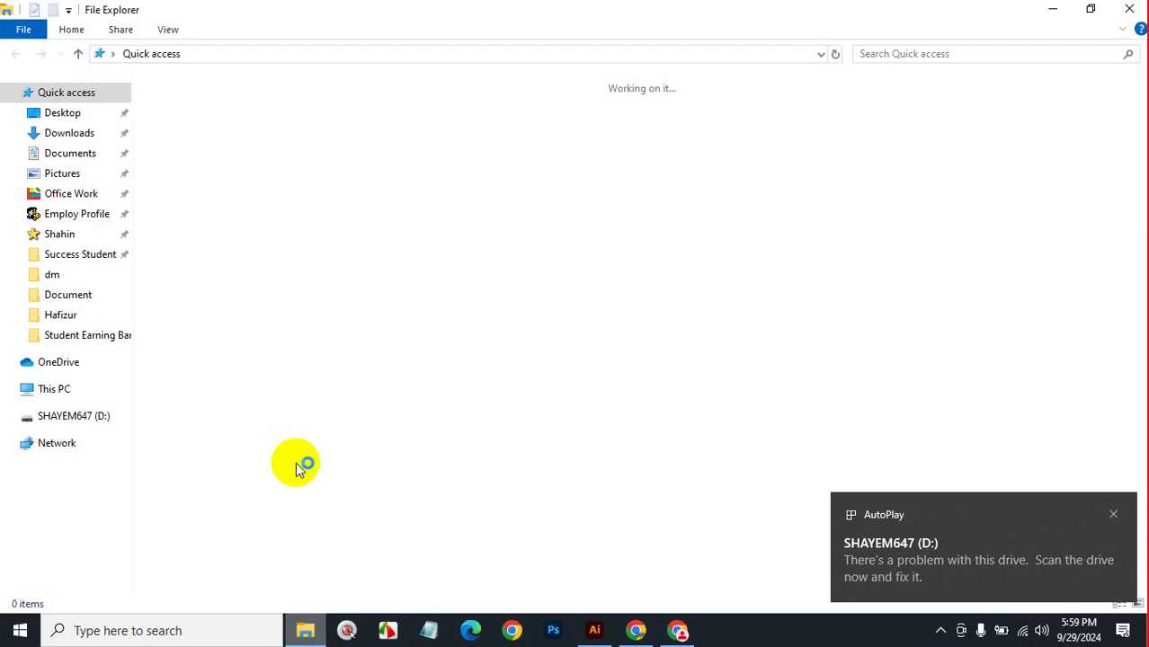
pyautogui.scroll(-2, 81, 501)
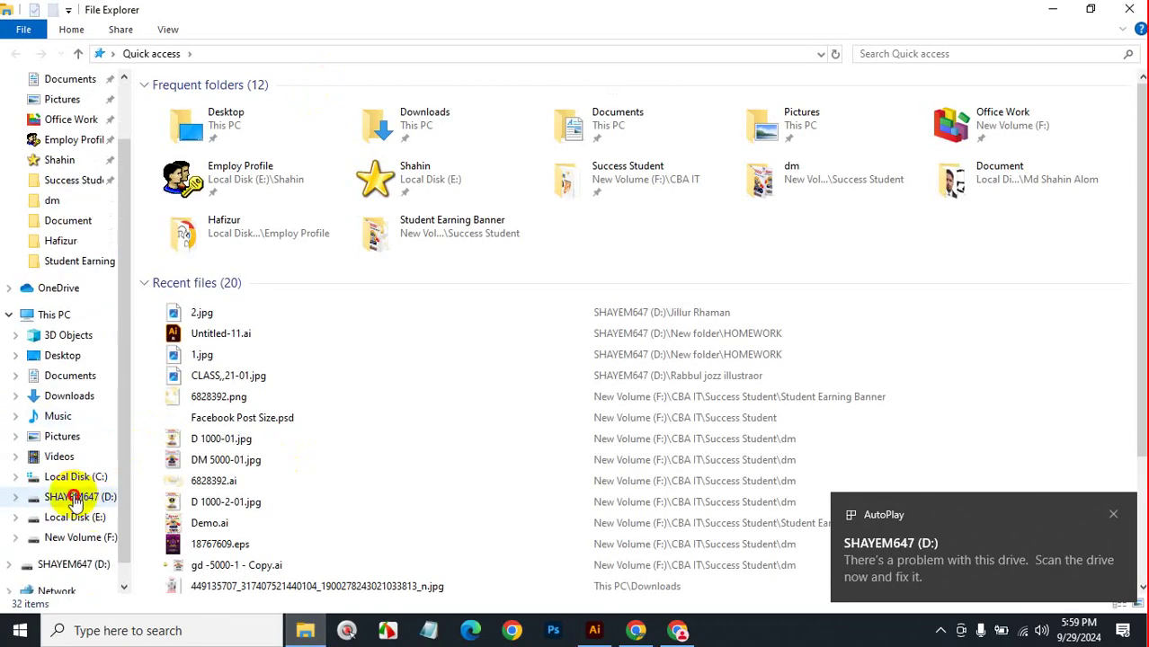
pyautogui.click(76, 497)
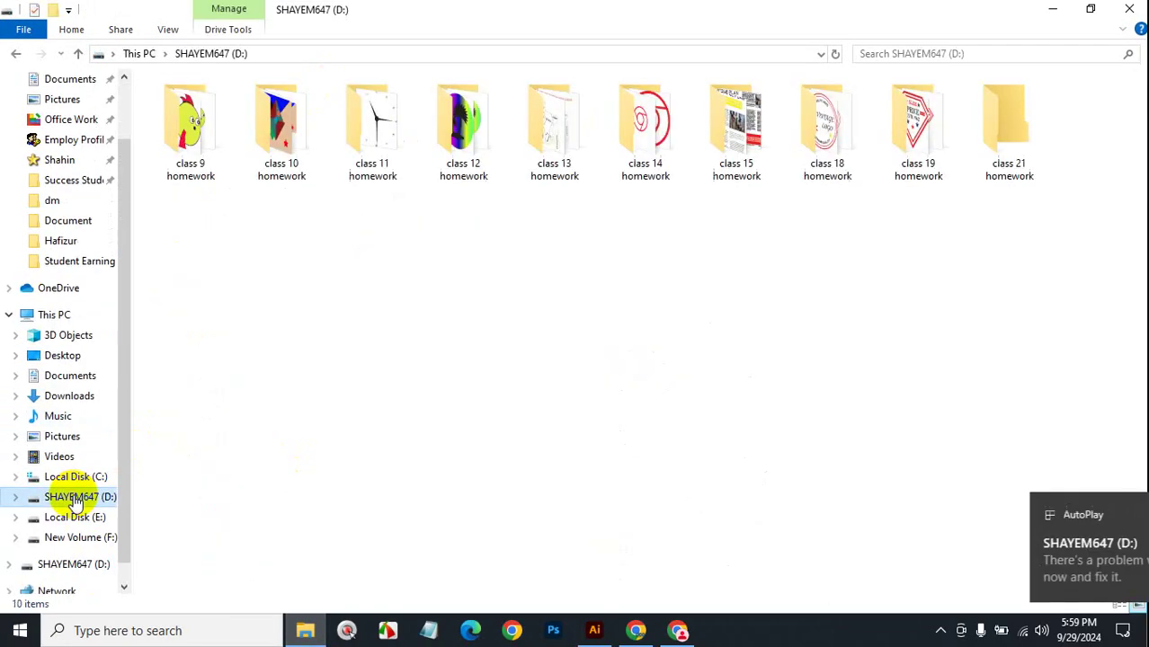
pyautogui.doubleClick(1013, 141)
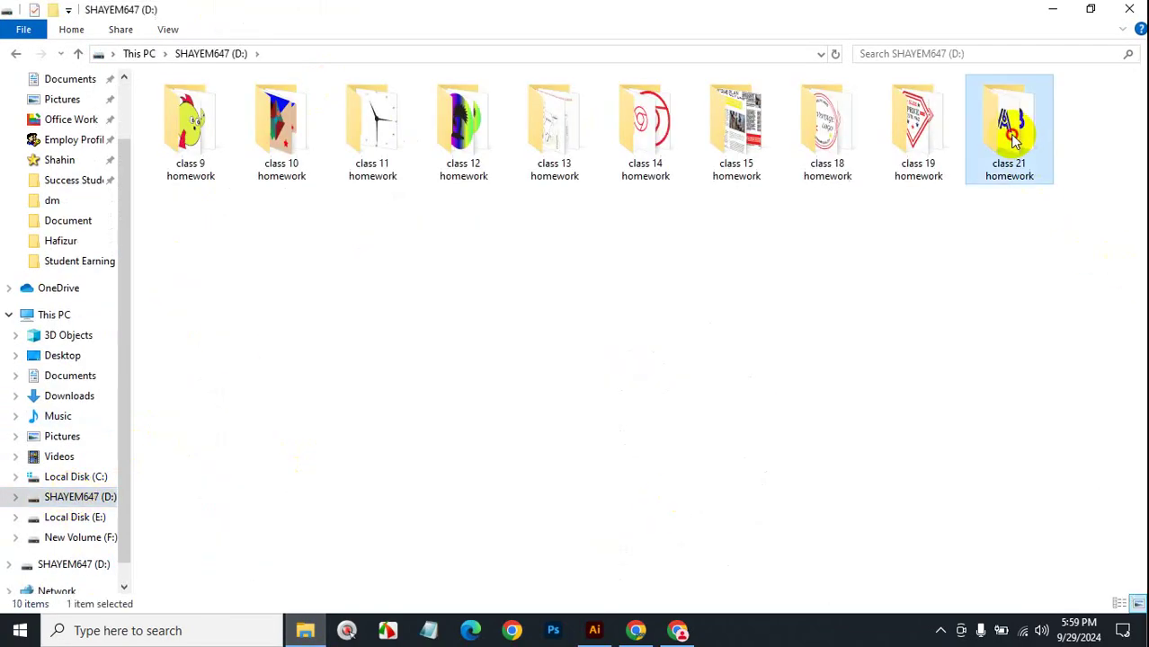
pyautogui.click(1138, 604)
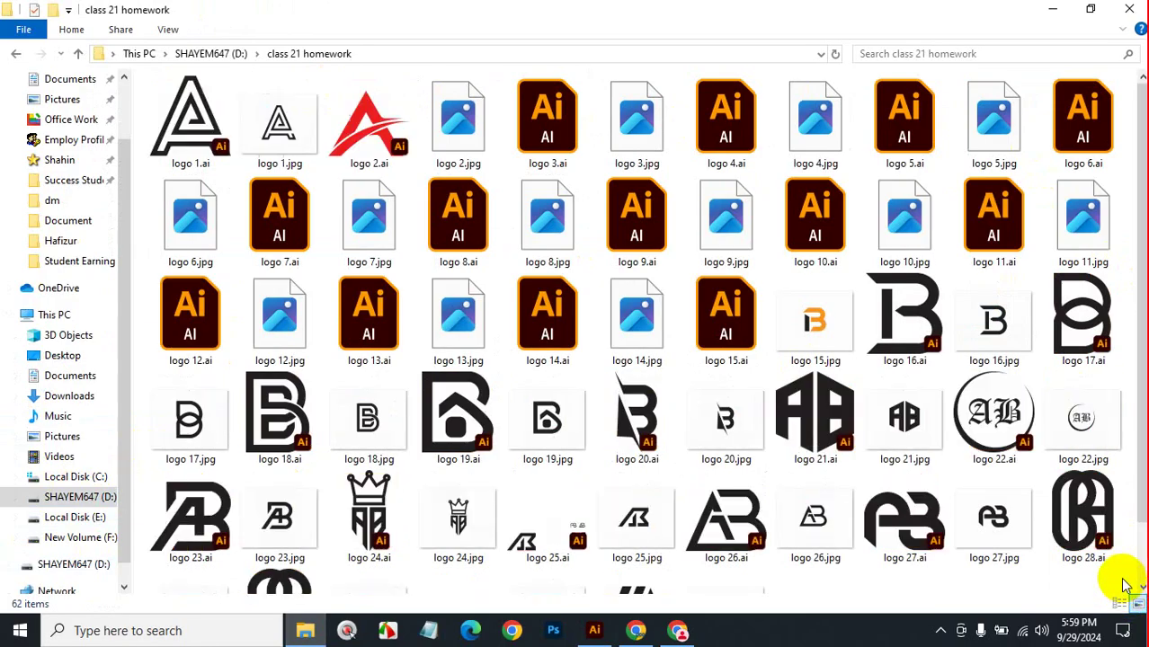
# Scroll through the logo thumbnails in the class 21 homework folder.
pyautogui.scroll(-1, 1127, 585)
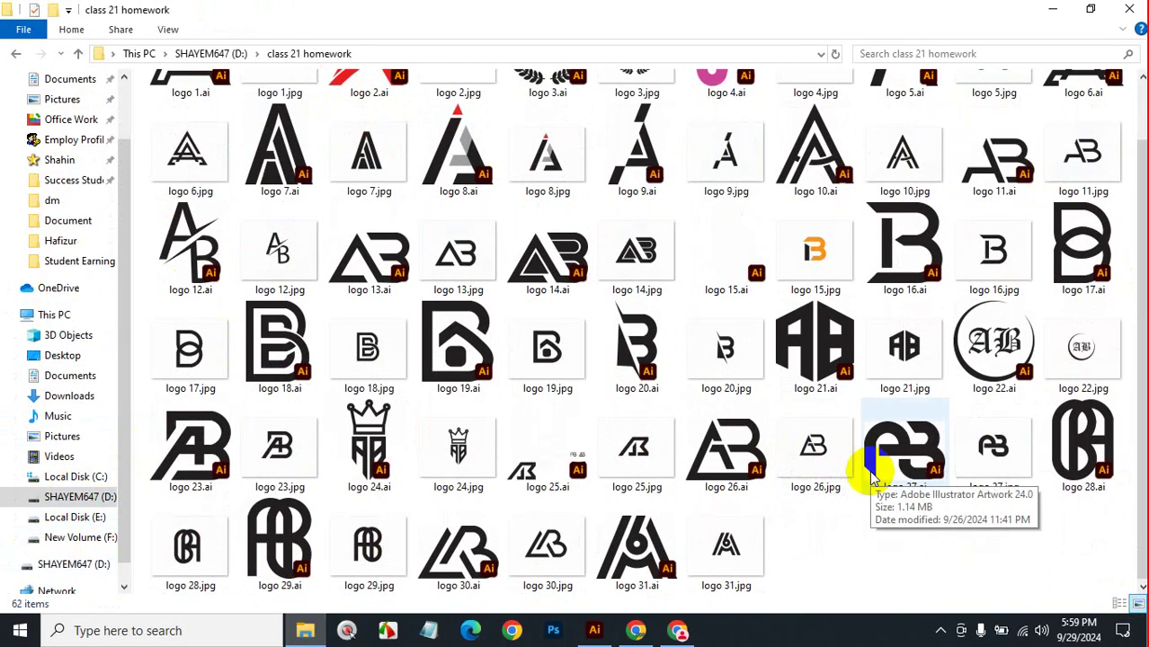
pyautogui.scroll(1, 872, 478)
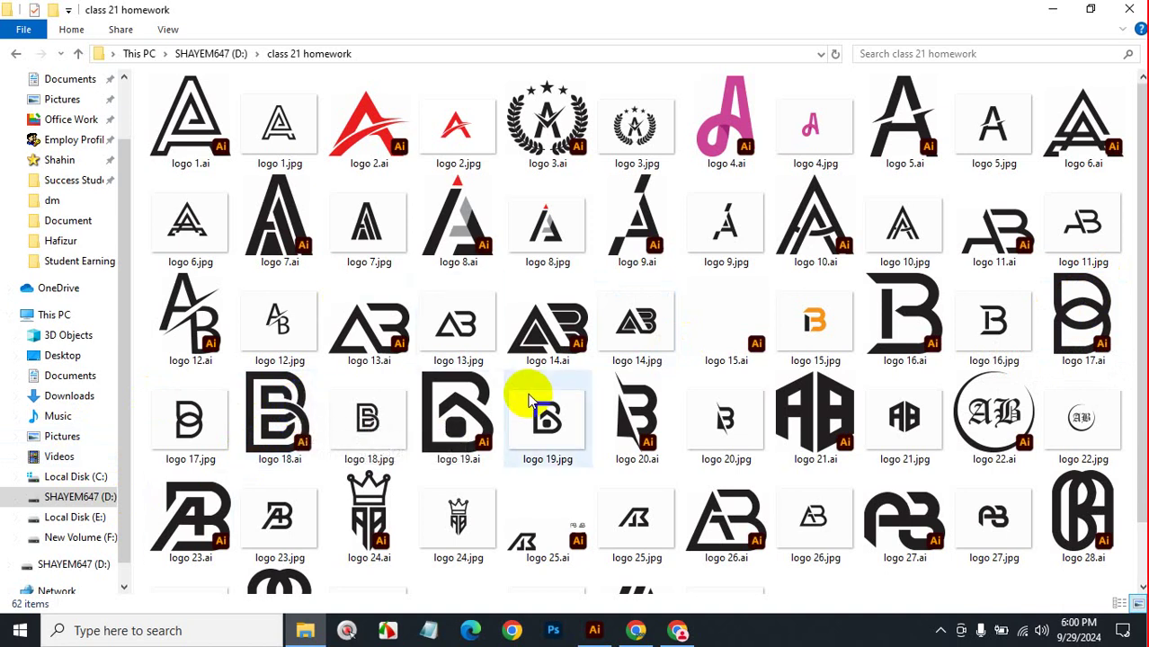
pyautogui.scroll(-1, 530, 403)
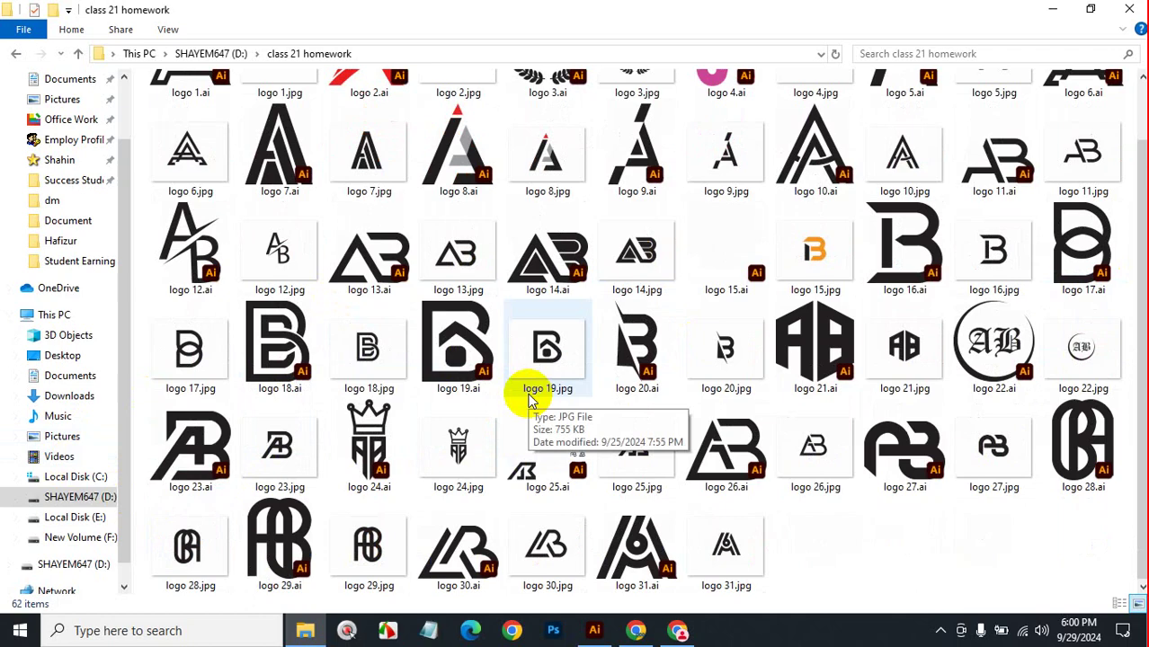
pyautogui.scroll(1, 531, 395)
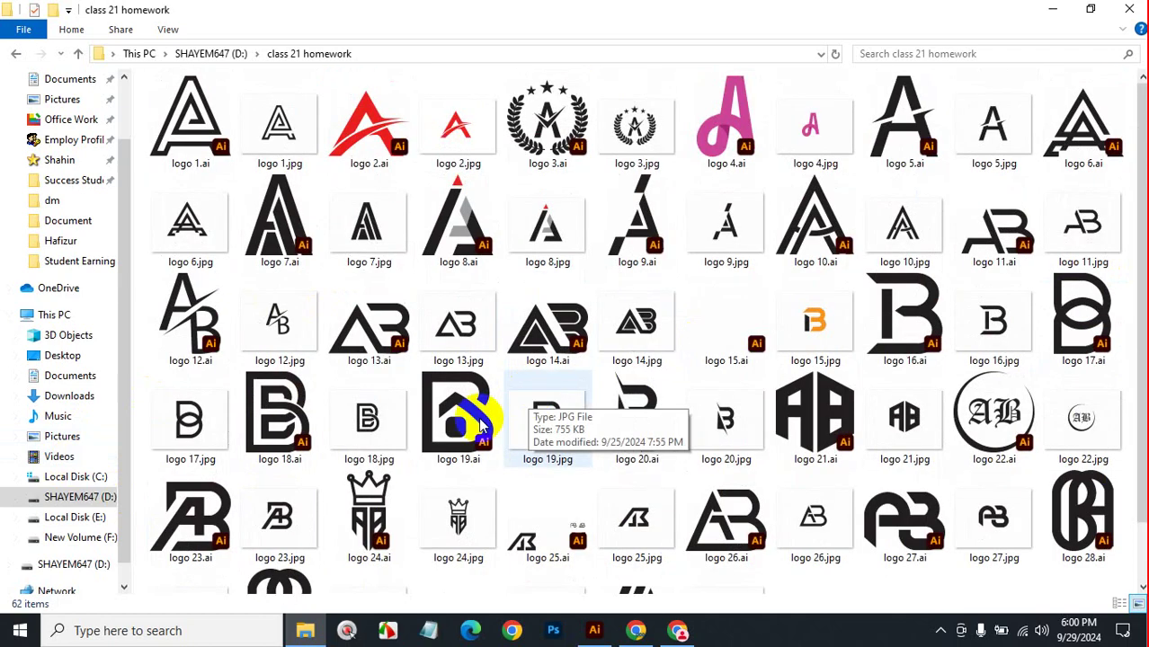
pyautogui.scroll(-1, 719, 431)
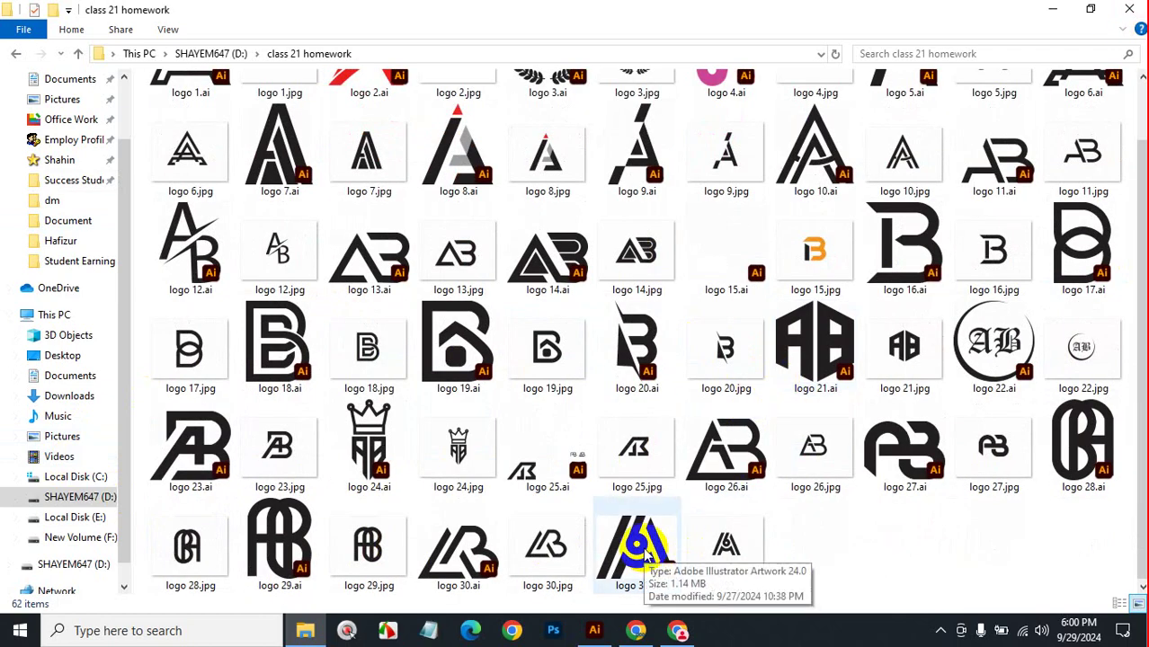
pyautogui.moveTo(637, 547)
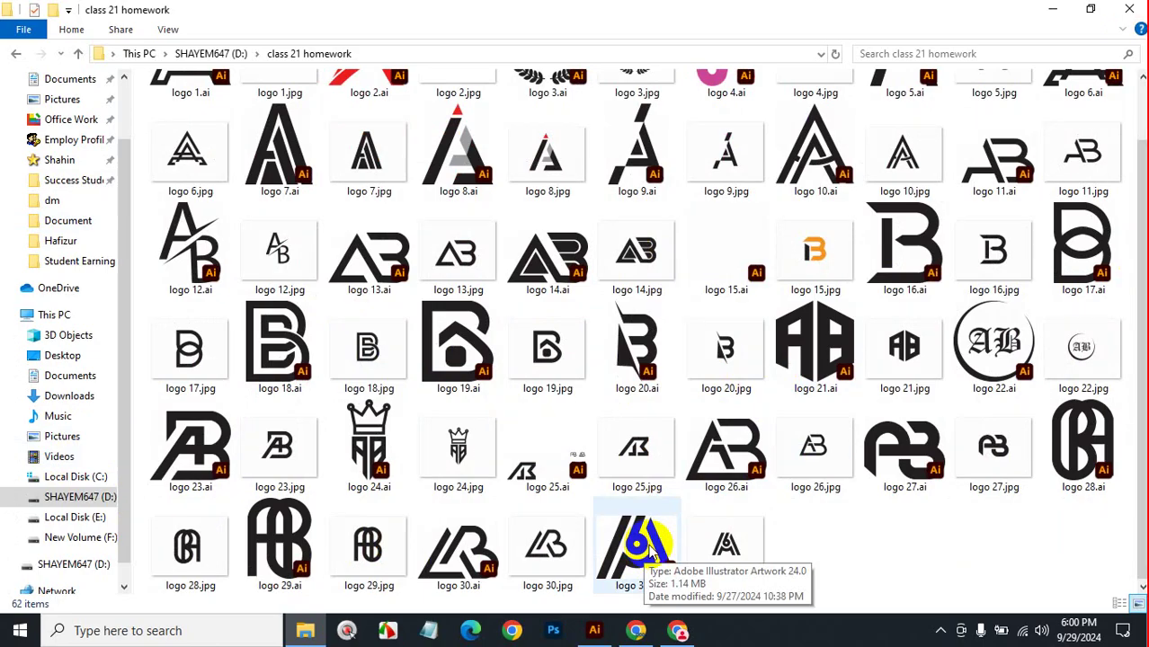
pyautogui.moveTo(649, 550); pyautogui.dragTo(585, 483)
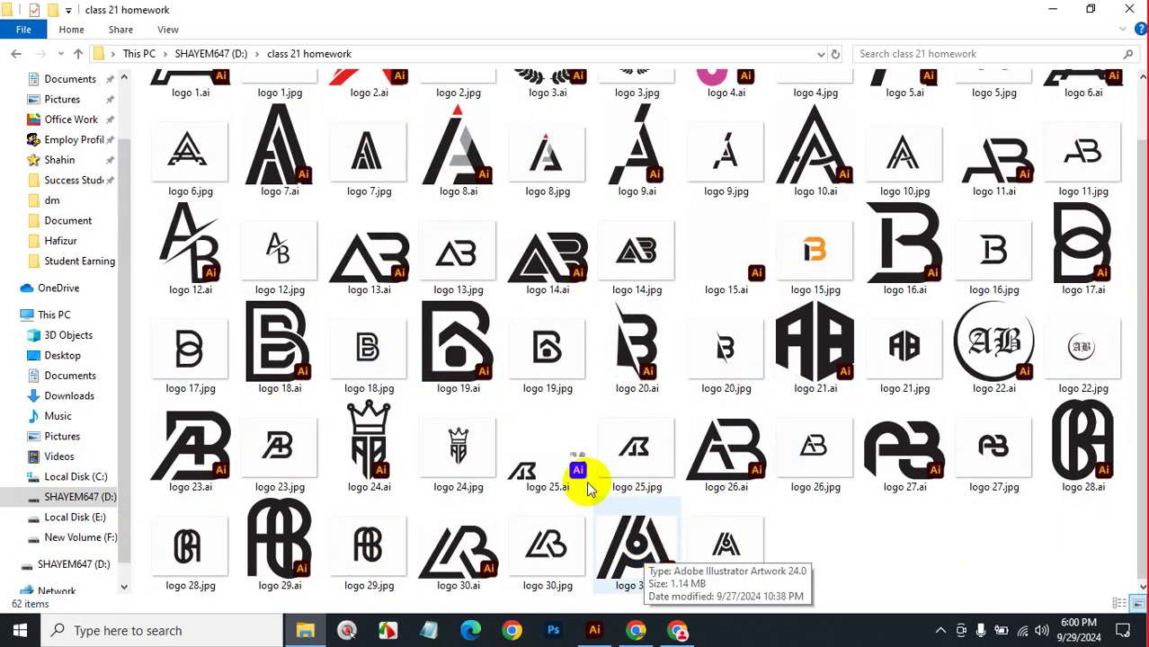
# Close File Explorer to show the Illustrator emblem document again.
pyautogui.click(1129, 9)
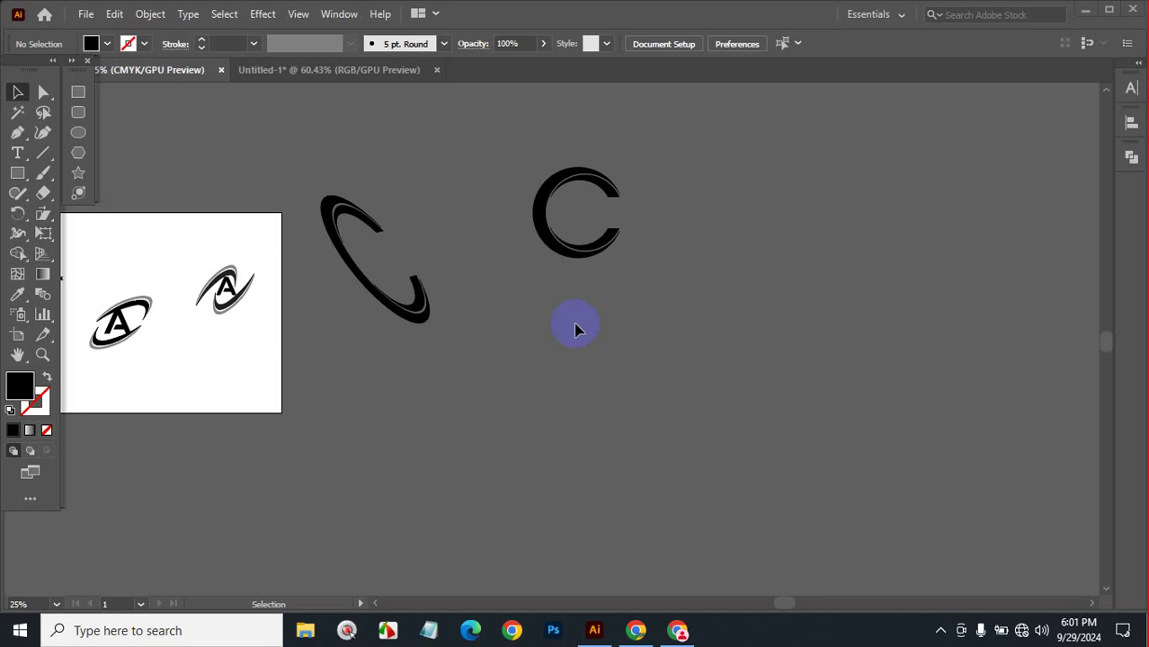
pyautogui.click(308, 630)
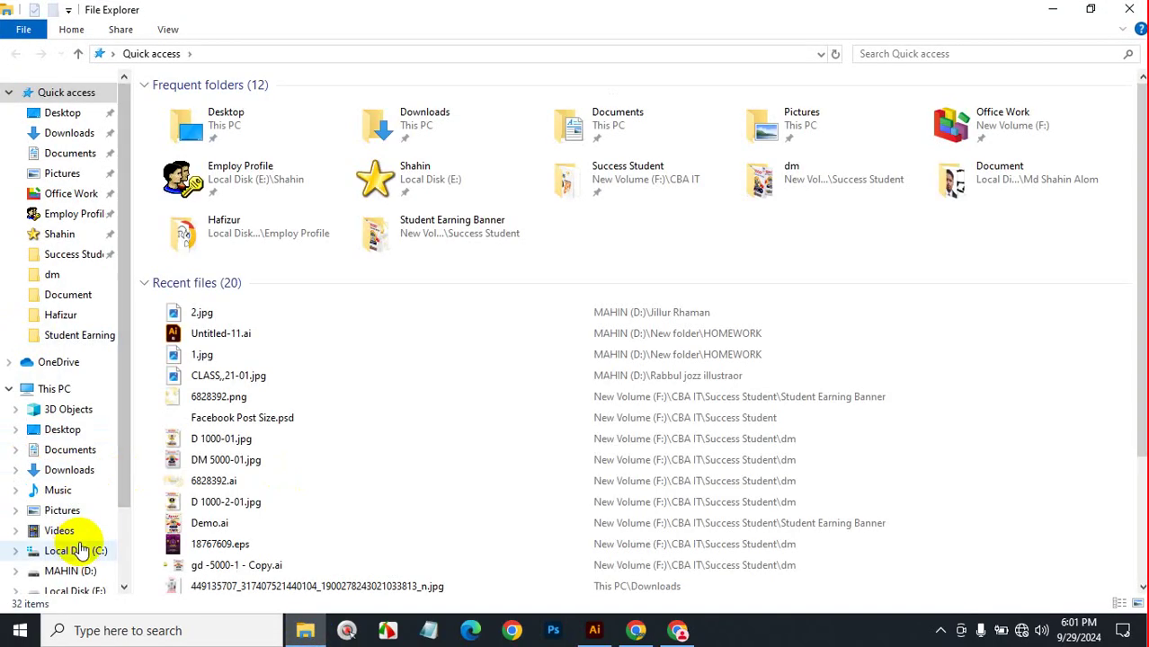
pyautogui.scroll(-3, 81, 550)
pyautogui.click(58, 477)
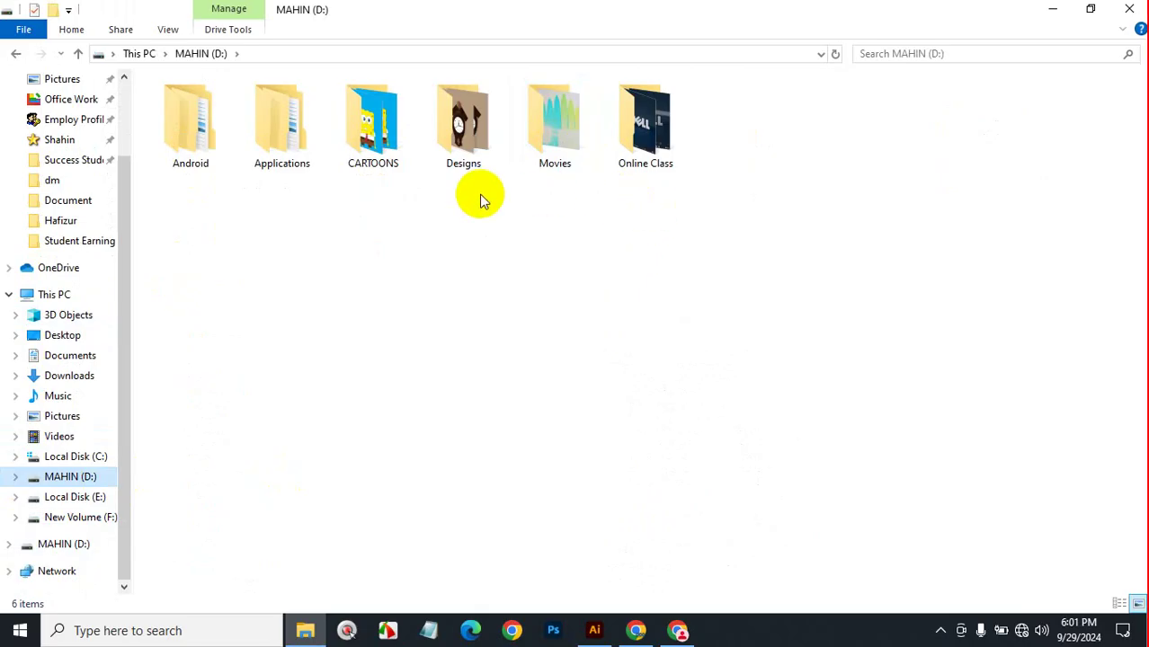
pyautogui.doubleClick(451, 121)
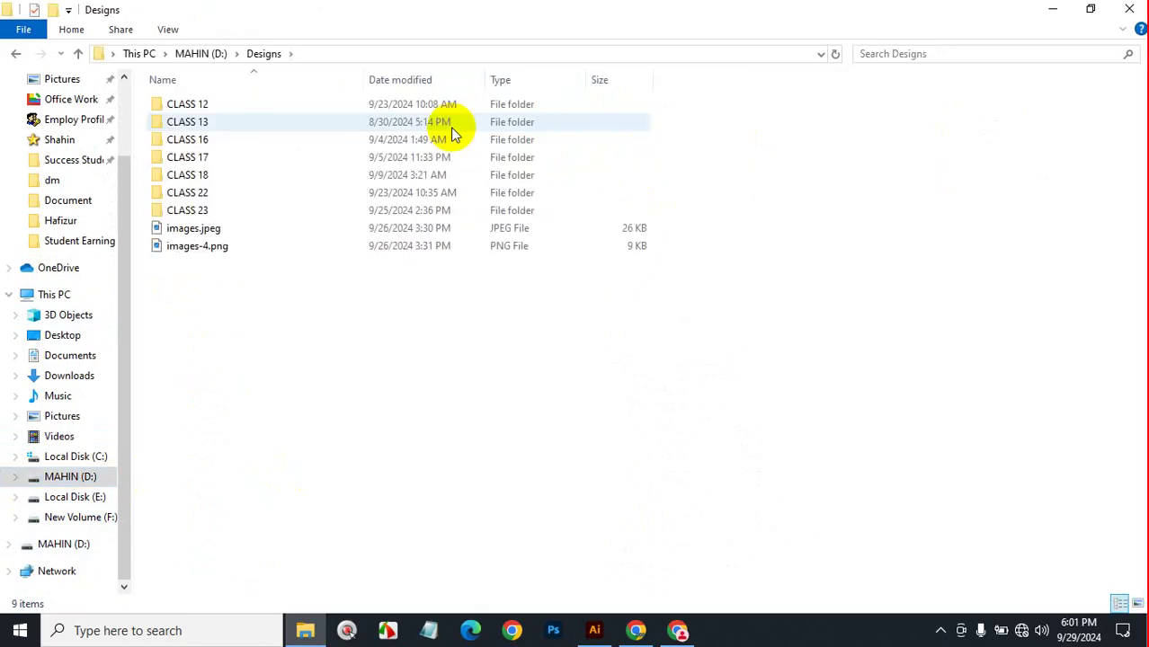
pyautogui.doubleClick(214, 210)
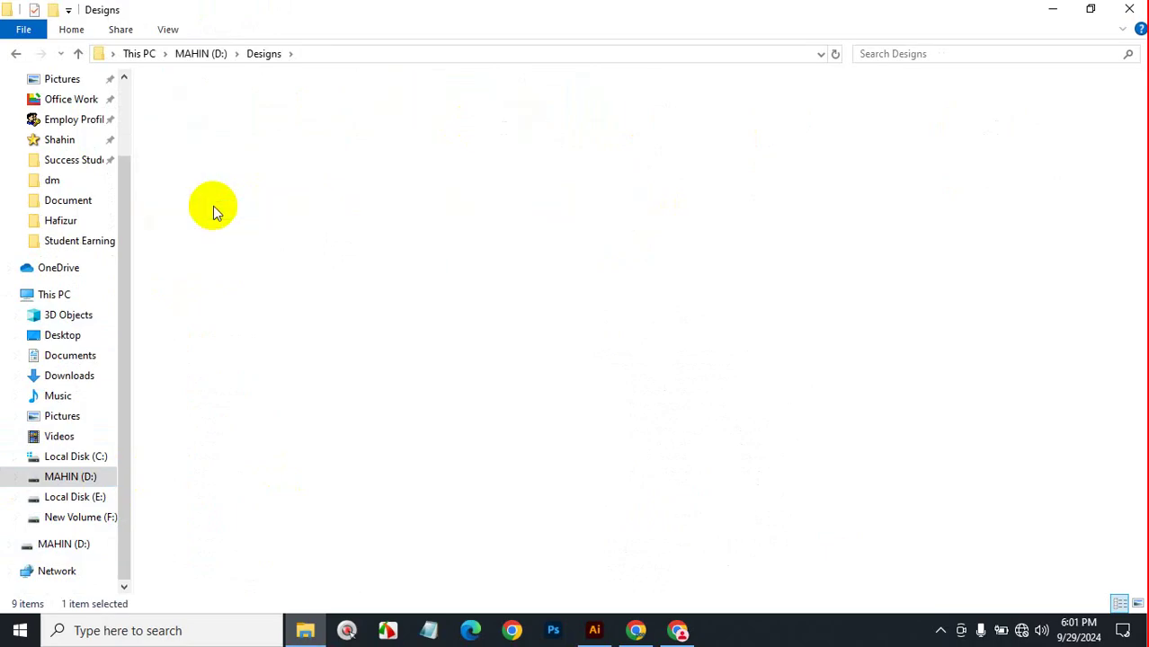
pyautogui.click(1136, 604)
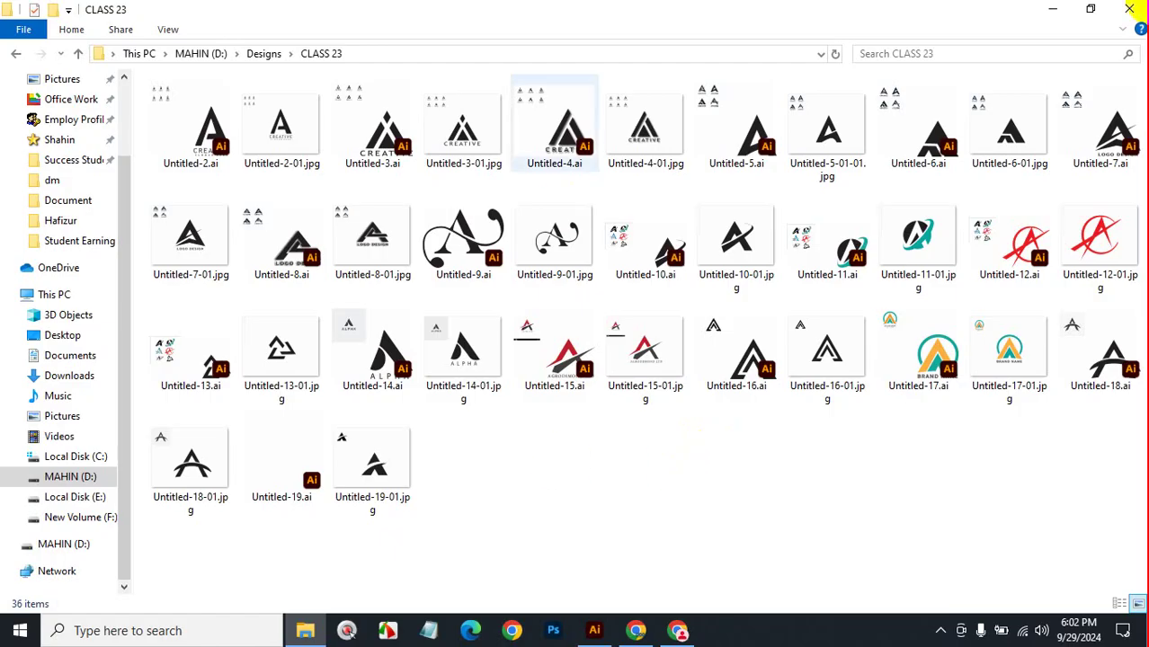
pyautogui.click(1131, 9)
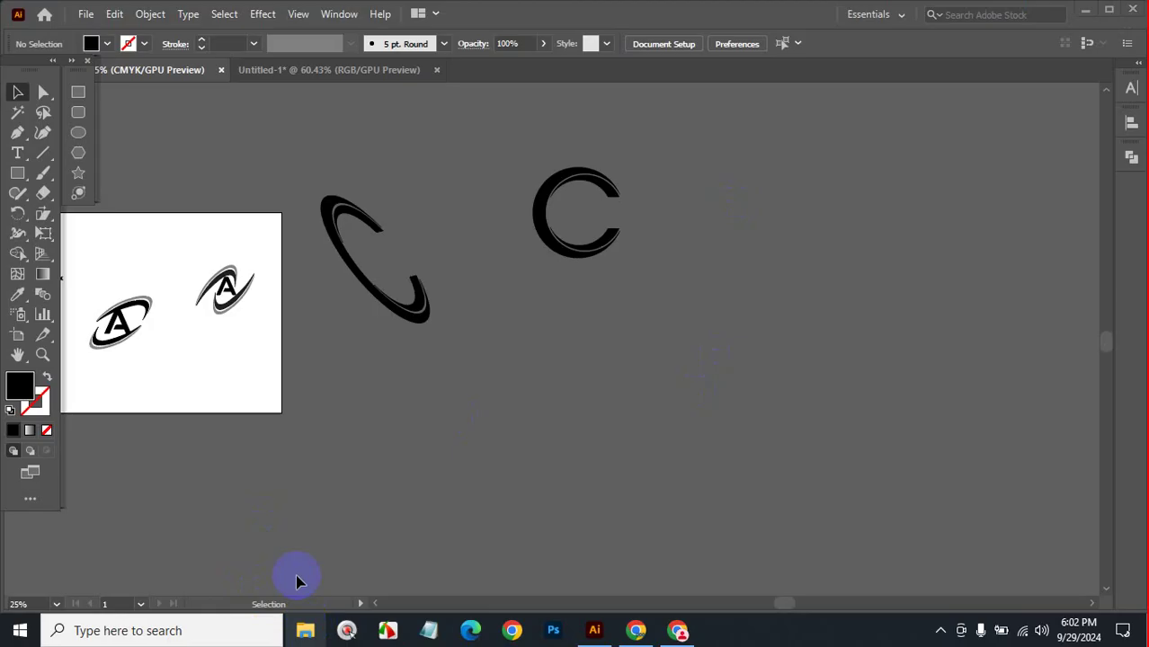
# Open the tutul folder on the D: drive, select the TUTUL 4 files, then switch to Meet.
pyautogui.click(305, 630)
pyautogui.scroll(-1, 74, 526)
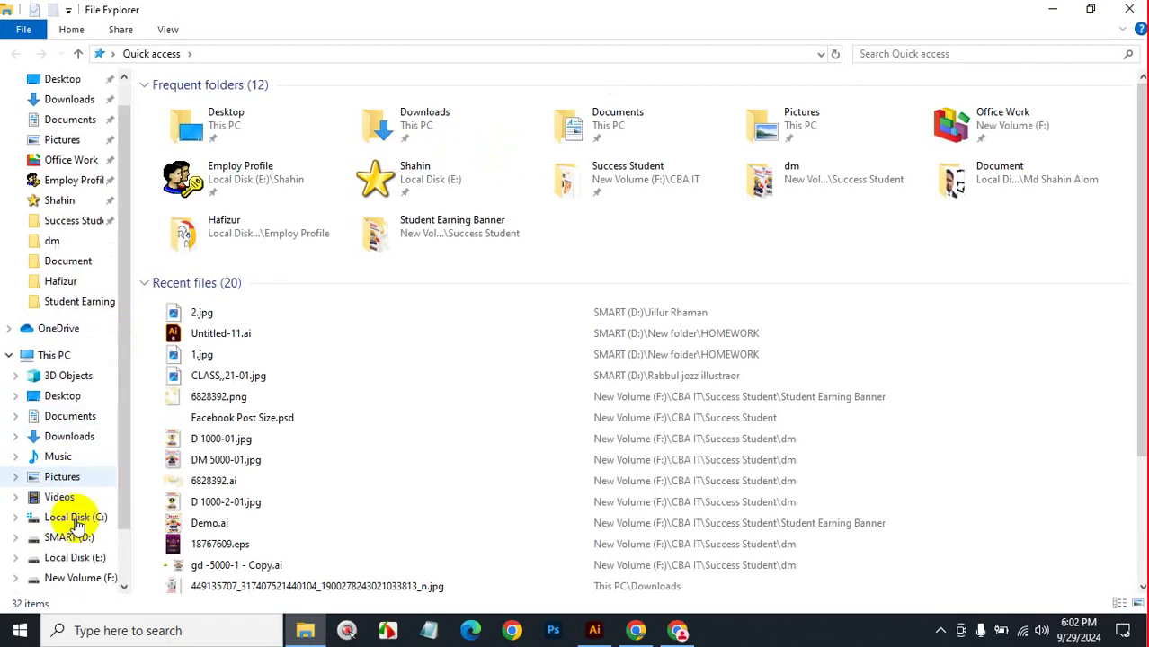
pyautogui.click(63, 537)
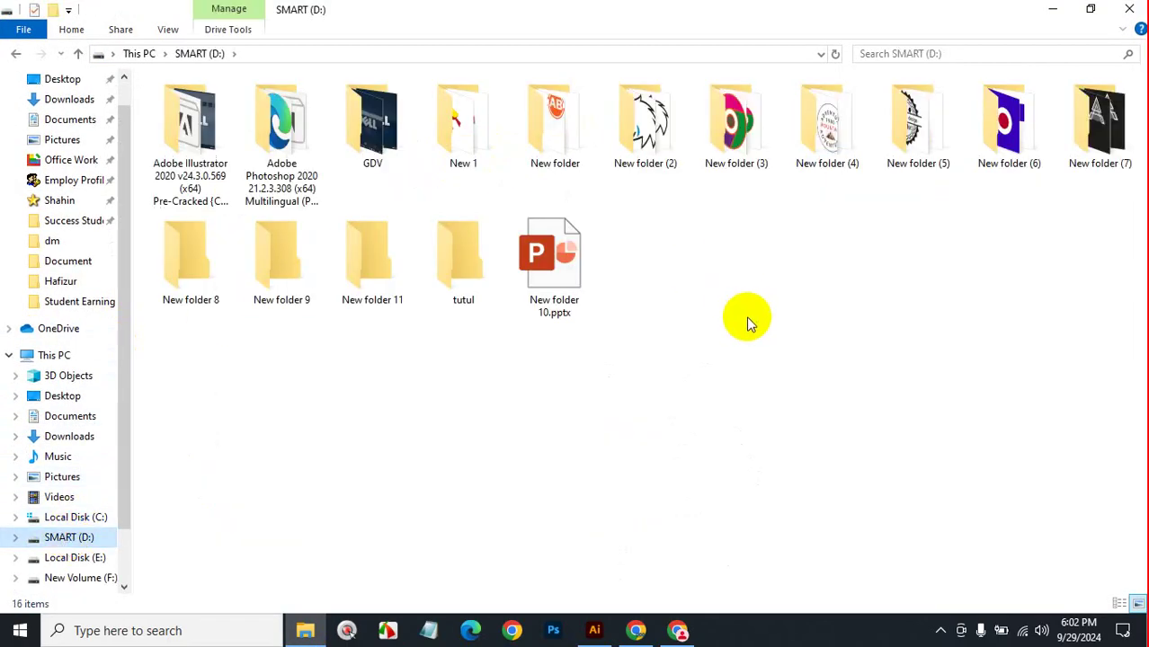
pyautogui.doubleClick(459, 273)
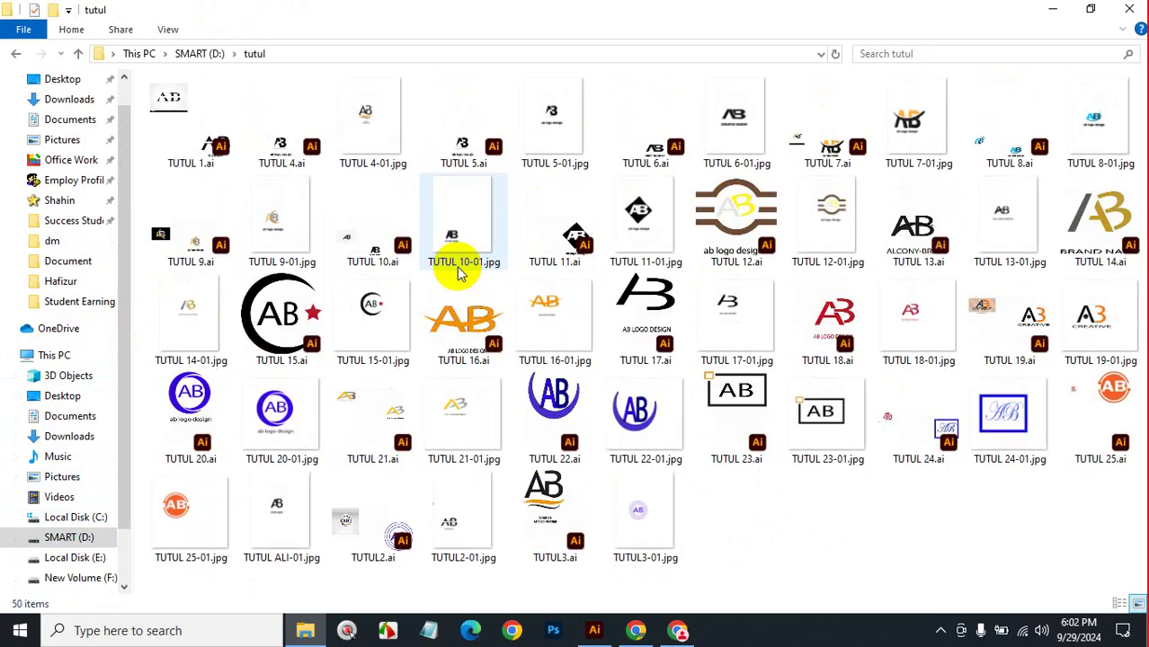
pyautogui.click(270, 148)
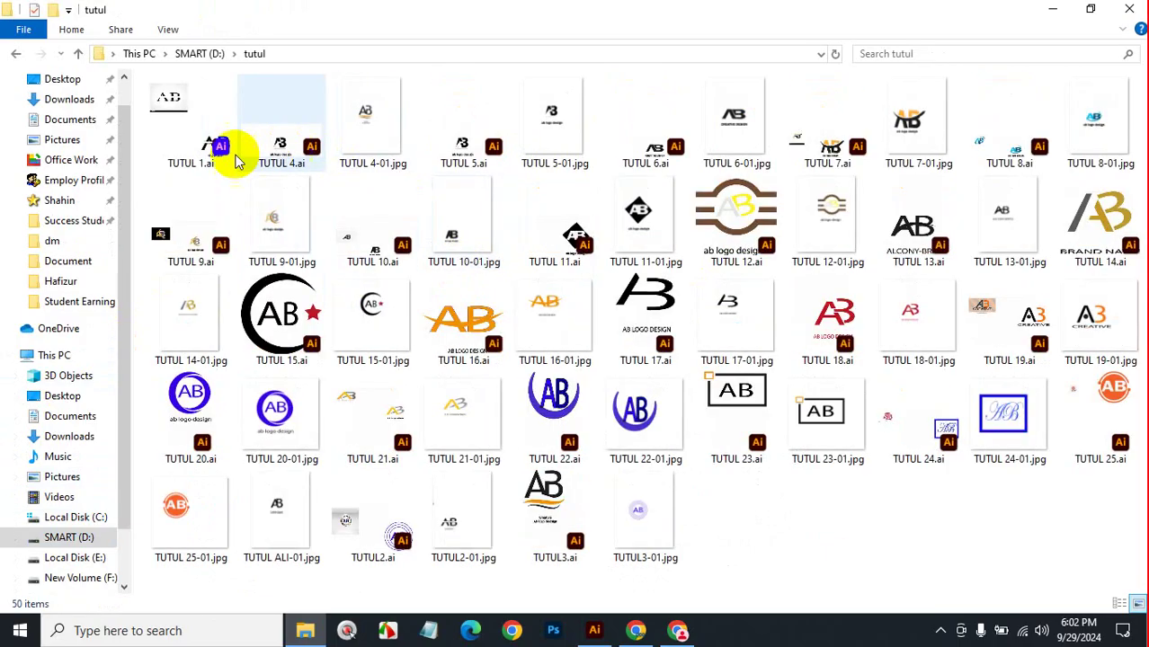
pyautogui.click(361, 141)
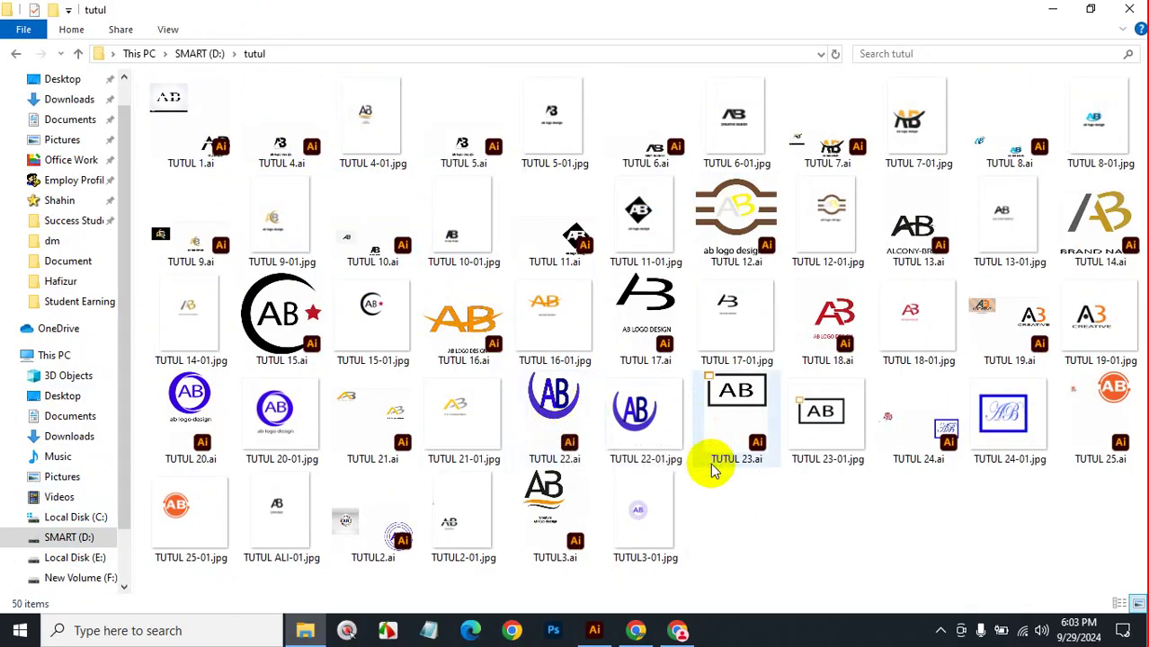
pyautogui.click(681, 630)
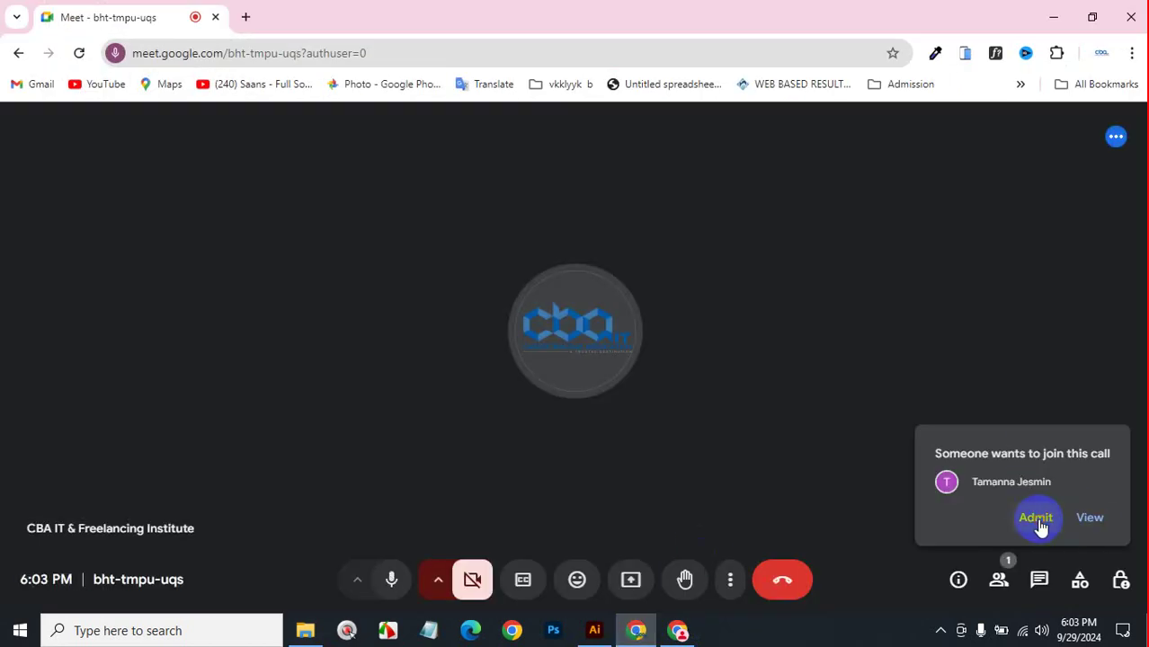
# Admit the waiting participant, share the entire screen, and minimize Chrome.
pyautogui.click(1037, 520)
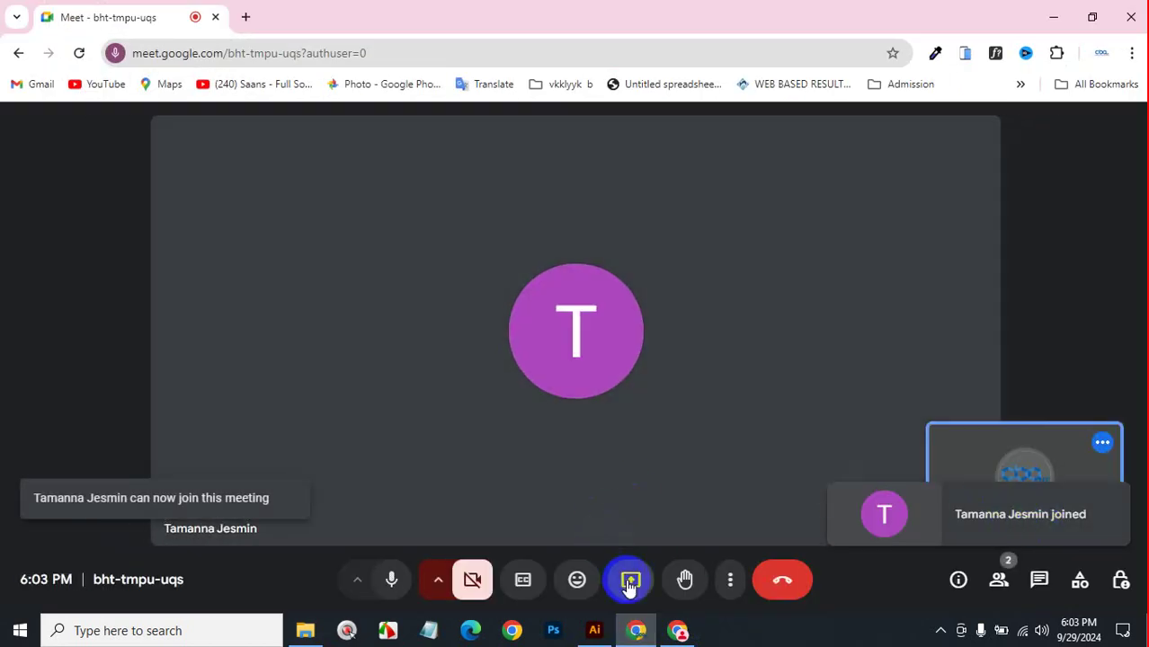
pyautogui.click(629, 584)
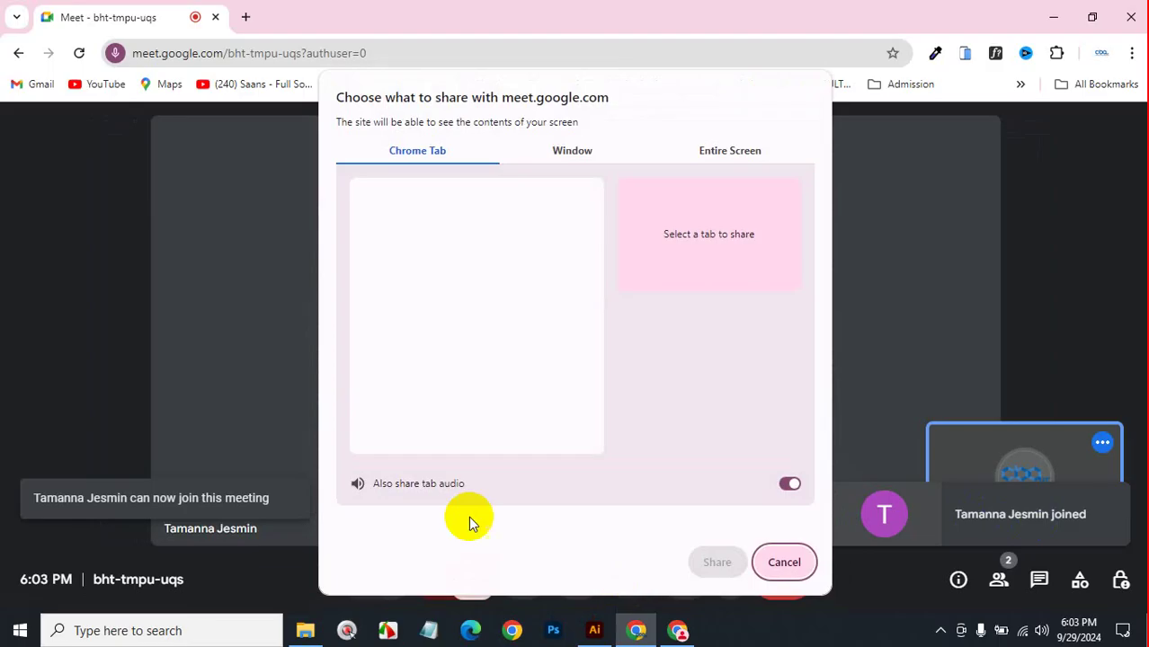
pyautogui.click(716, 155)
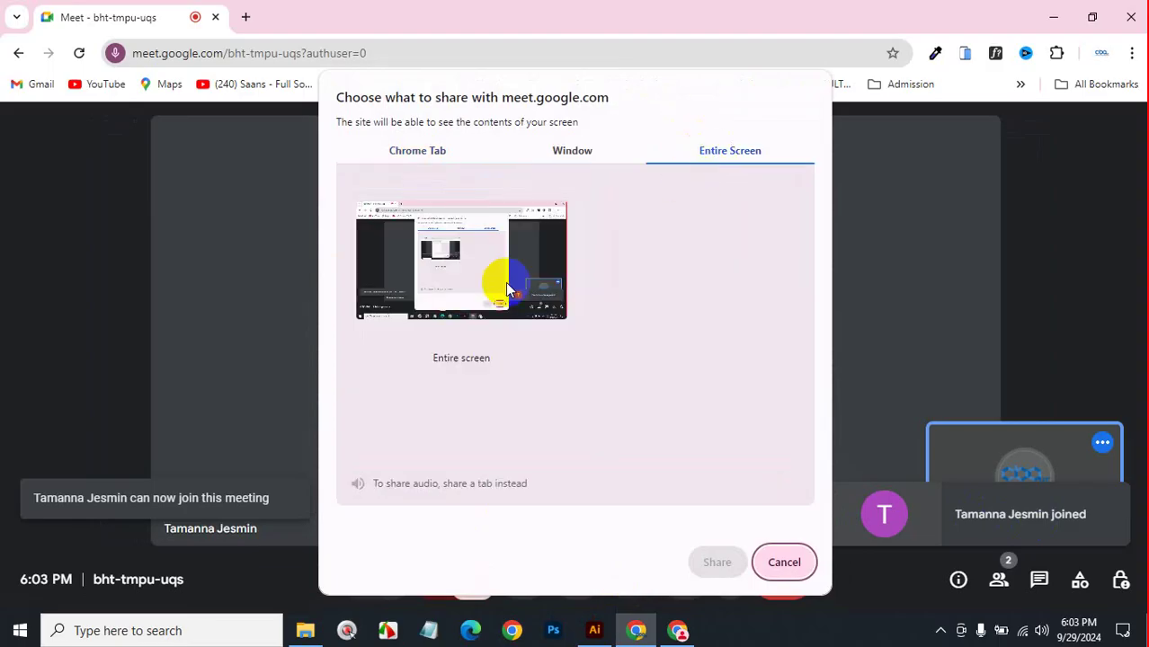
pyautogui.click(461, 283)
pyautogui.click(717, 567)
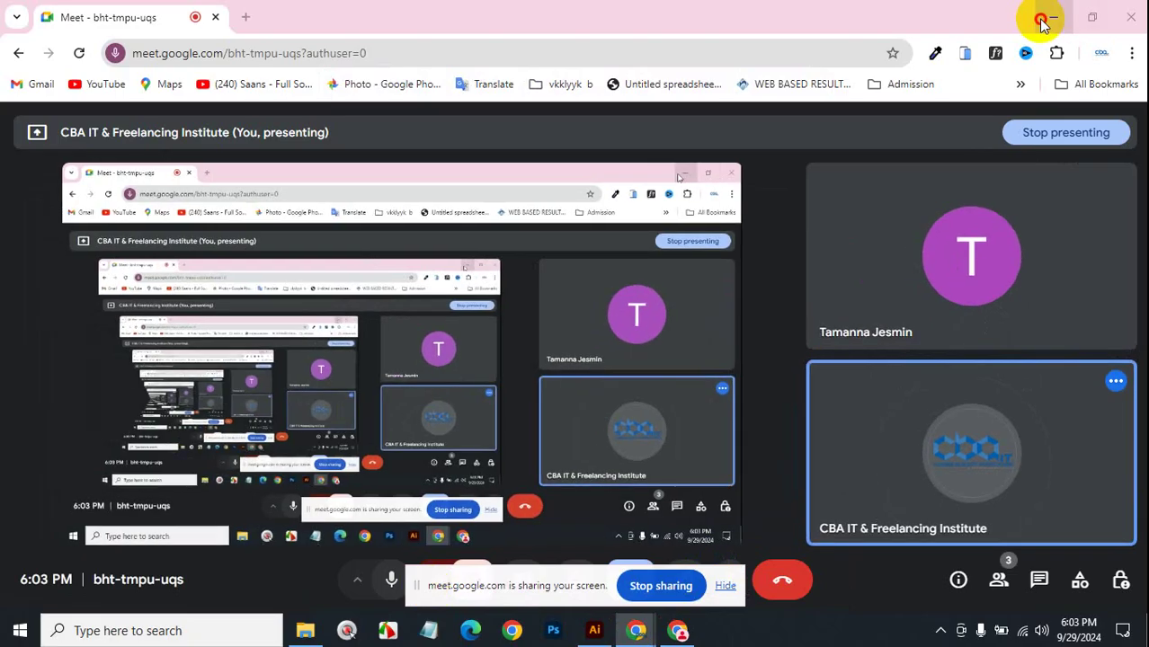
pyautogui.click(1041, 18)
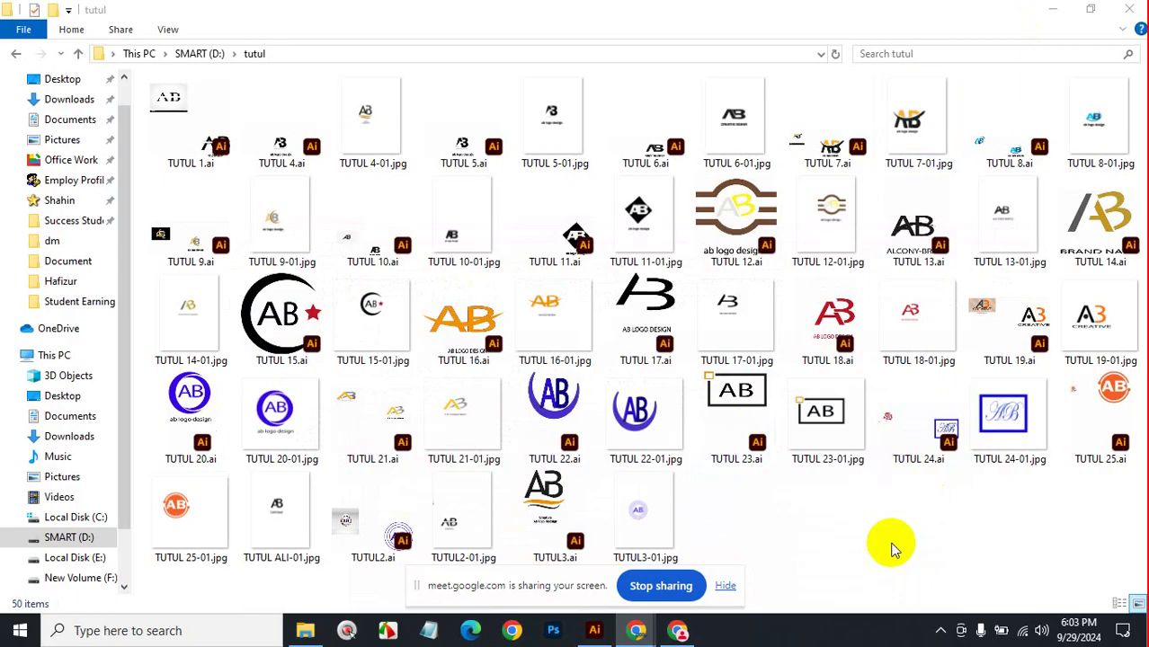
# Close the open window and bring File Explorer up over the Illustrator artwork.
pyautogui.click(1131, 9)
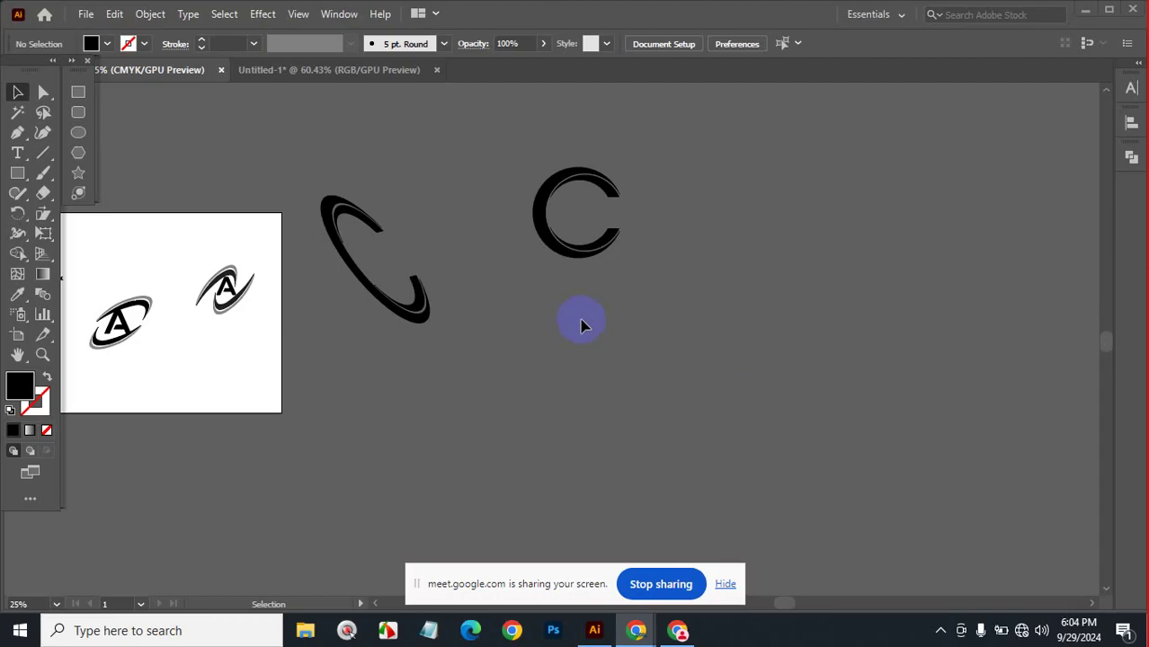
pyautogui.click(293, 639)
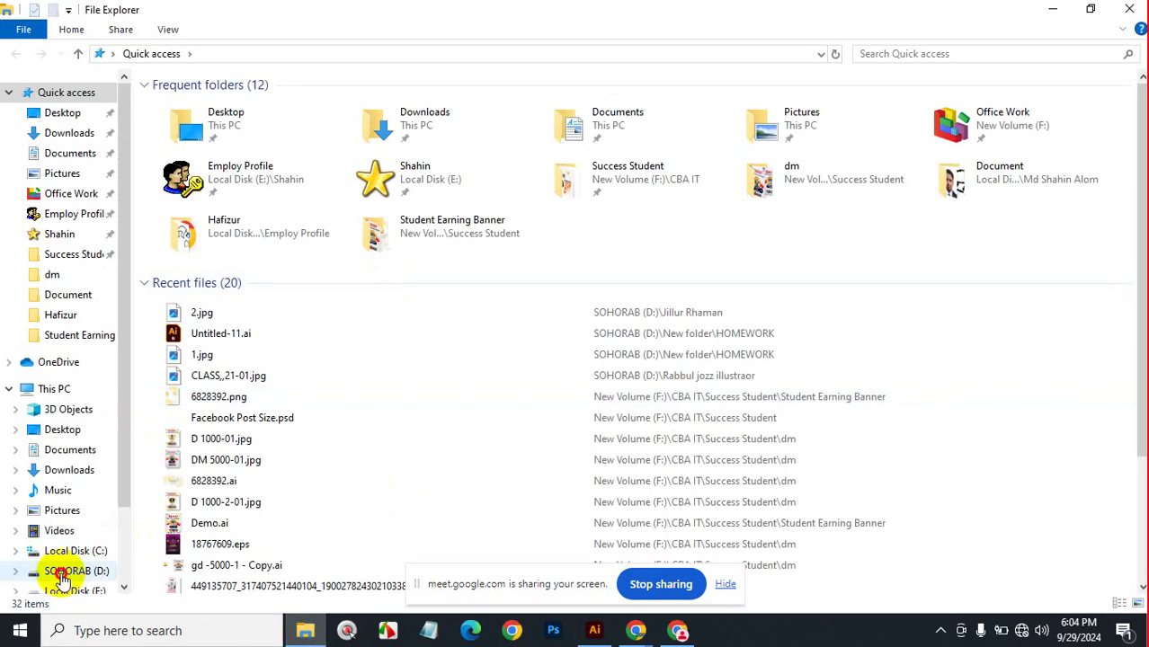
# Go to SOHORAB (D:) > HOme Work > home work class 22 and show large icons.
pyautogui.click(68, 572)
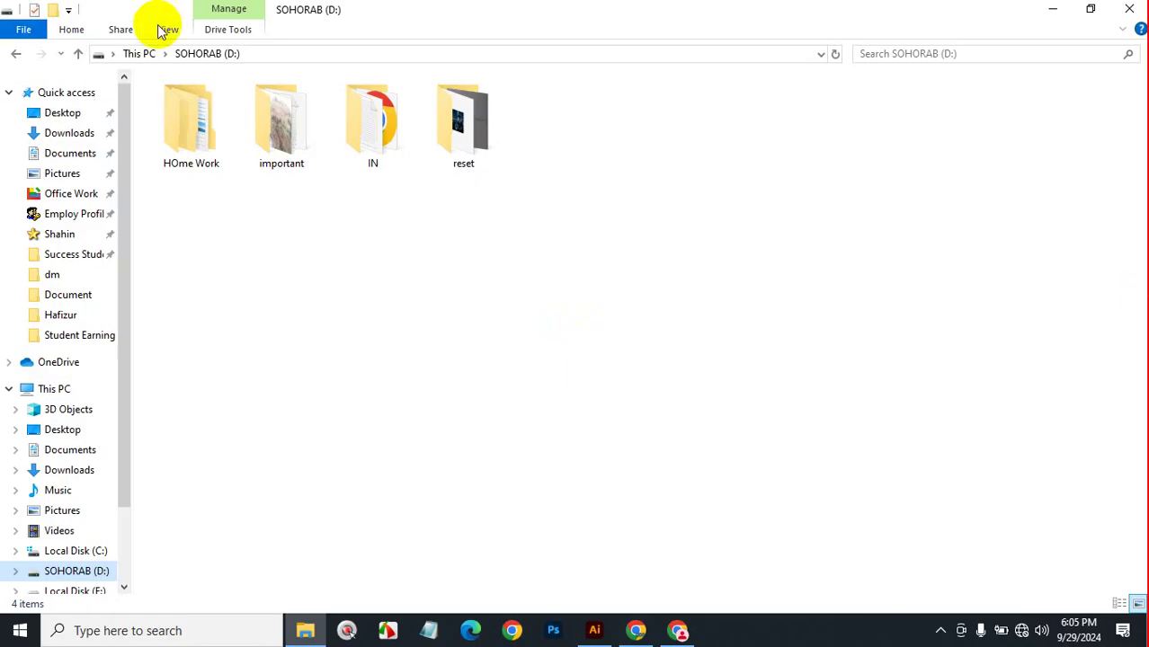
pyautogui.click(207, 135)
pyautogui.doubleClick(206, 135)
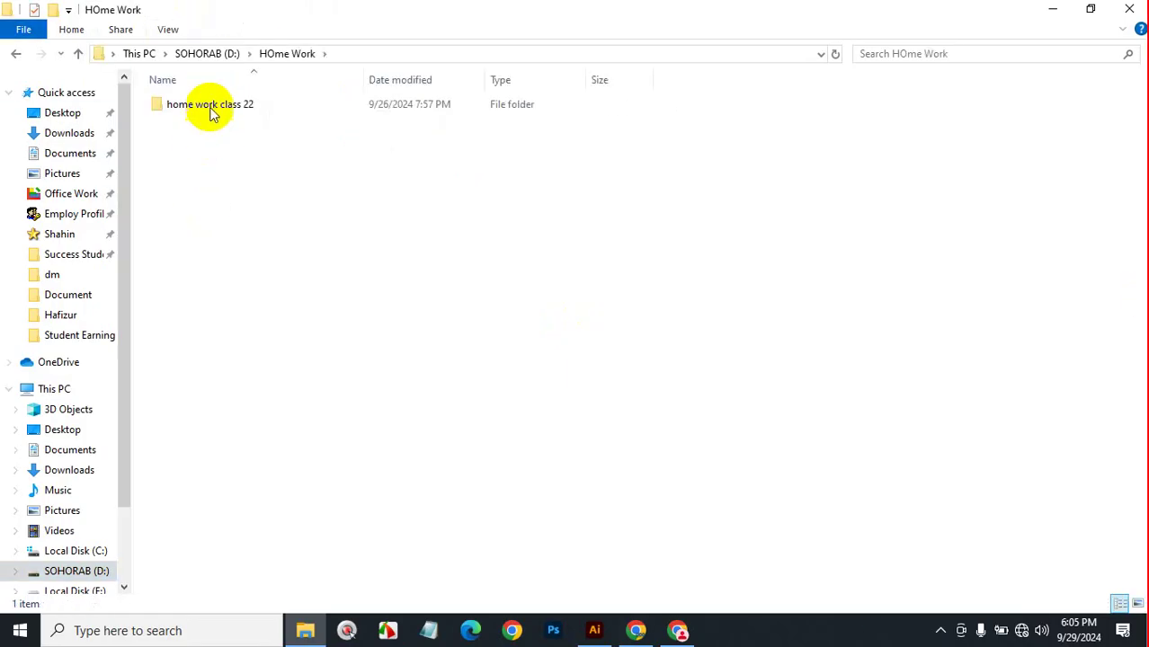
pyautogui.doubleClick(214, 104)
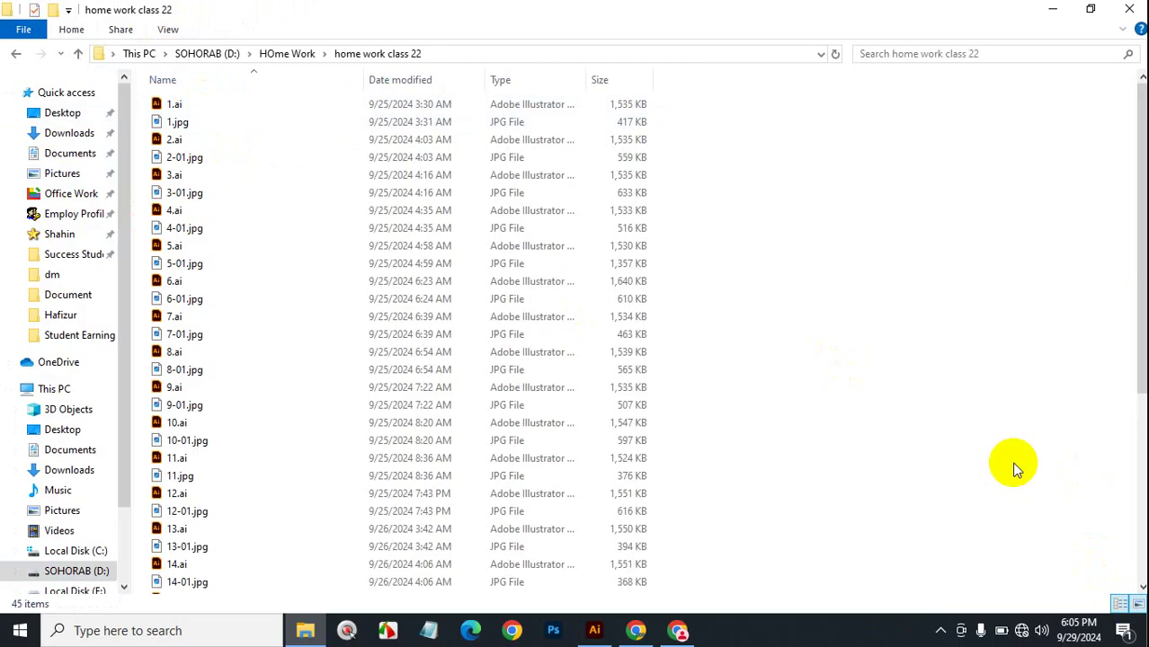
pyautogui.click(1138, 603)
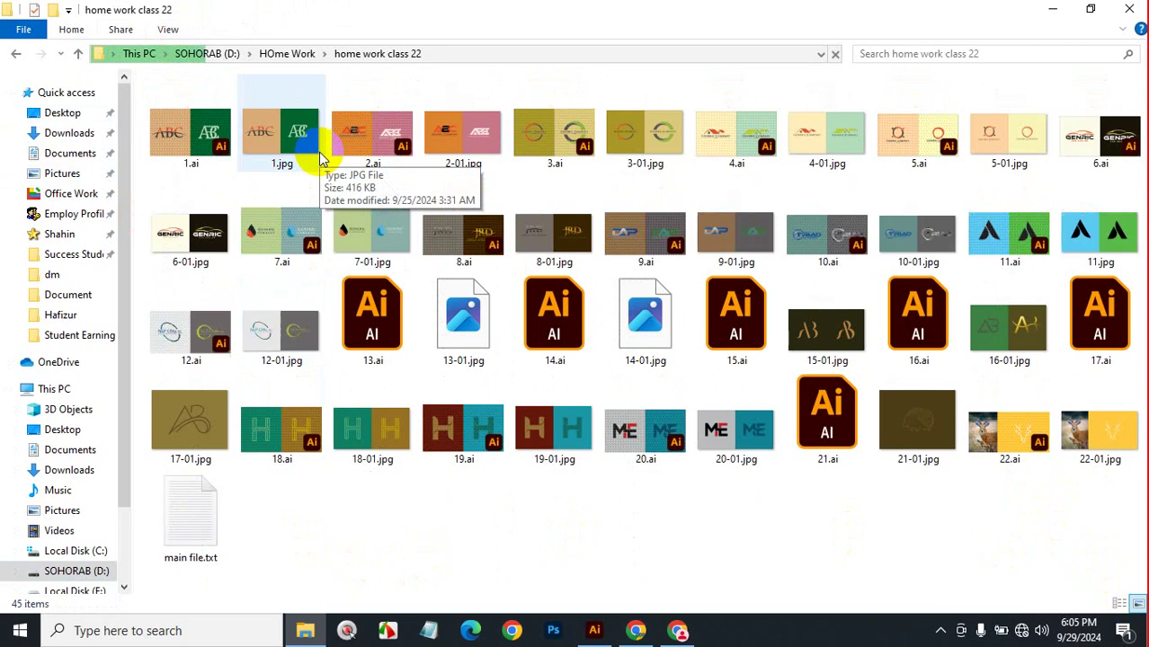
# Open 1.jpg in Photos, step through the logos to 22-01.jpg, then close the viewer.
pyautogui.click(268, 144)
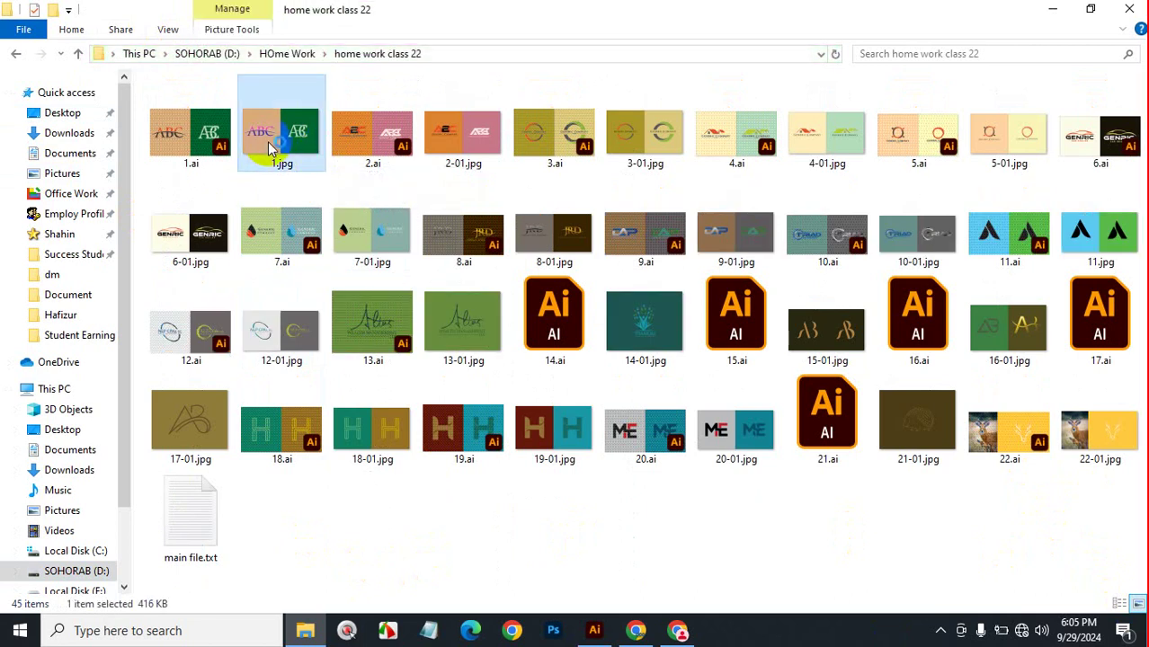
pyautogui.doubleClick(267, 141)
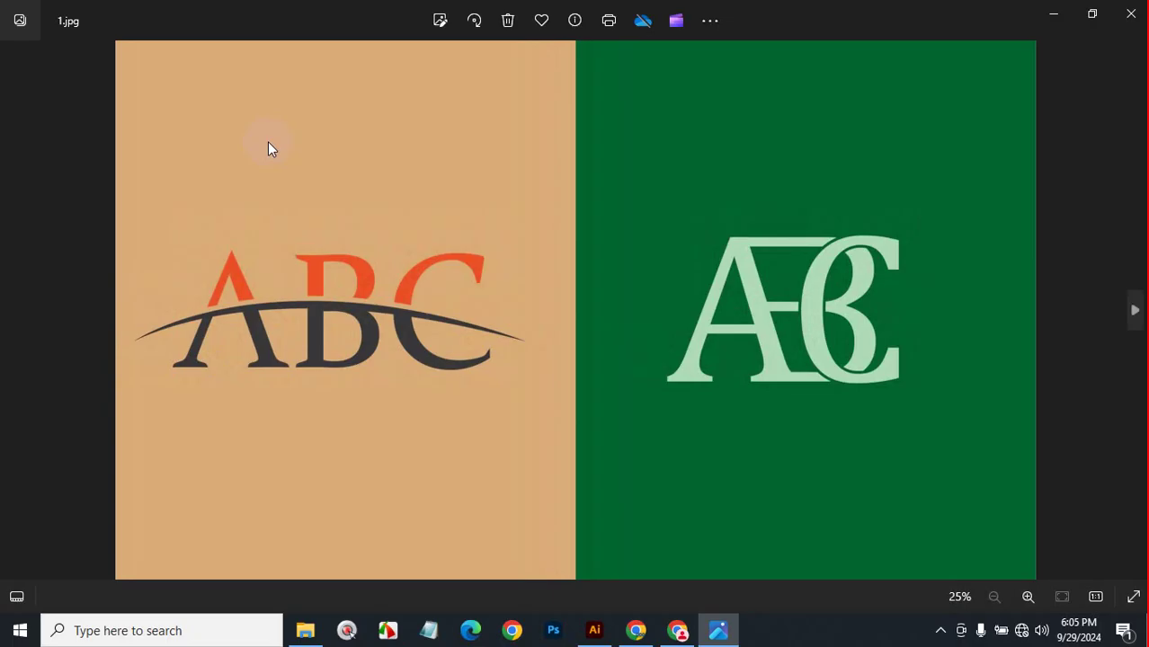
pyautogui.press('Right')
pyautogui.press('Right')
pyautogui.press('Right')
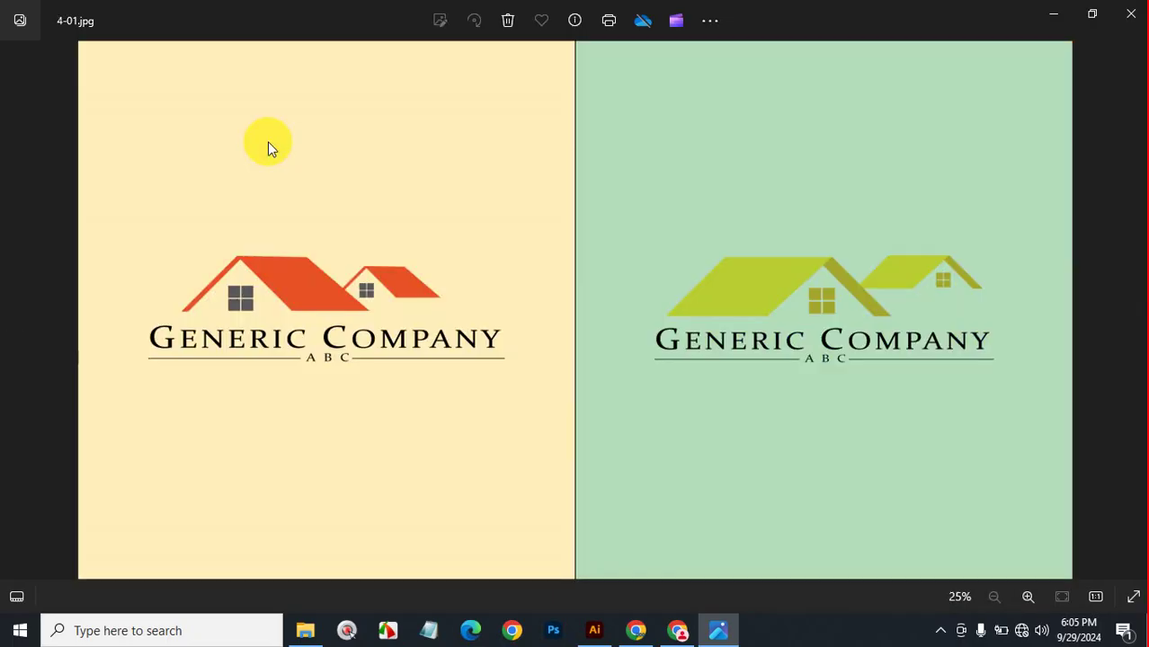
pyautogui.press('Right')
pyautogui.press('Right')
pyautogui.press('Right')
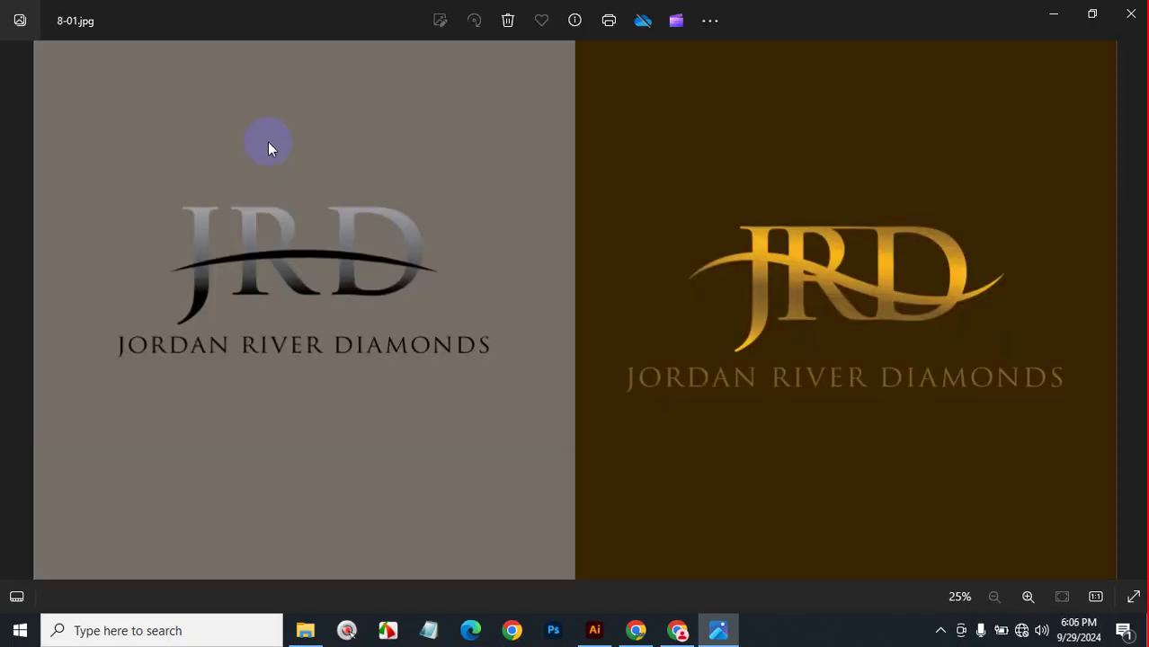
pyautogui.press('Right')
pyautogui.press('Right')
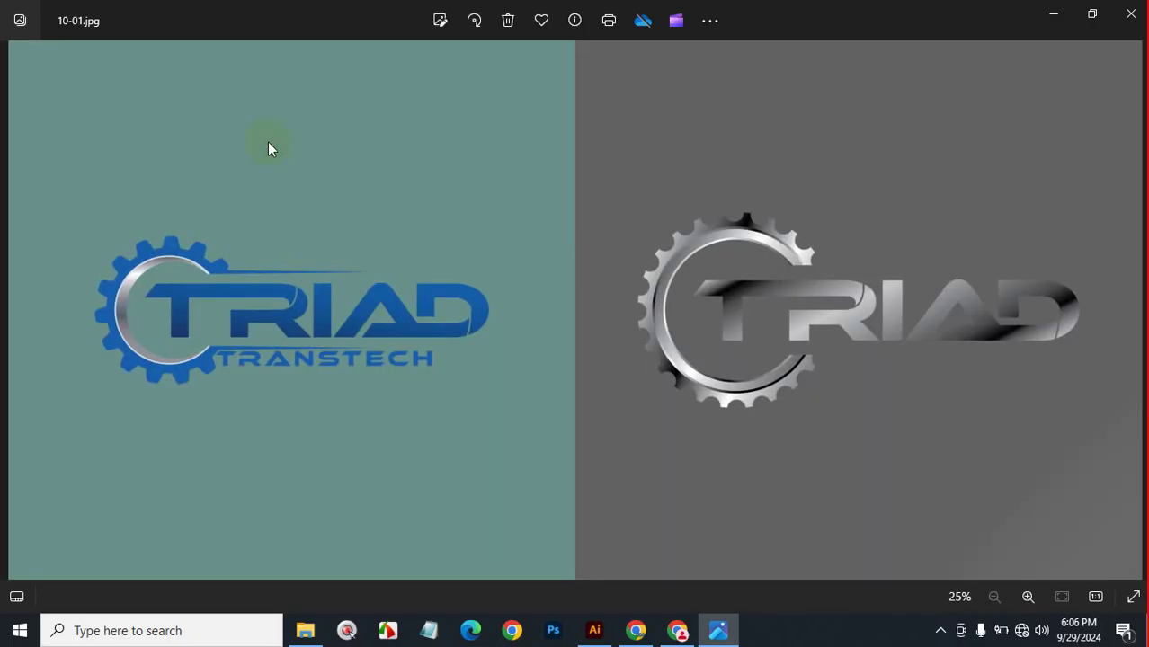
pyautogui.press('Right')
pyautogui.press('Right')
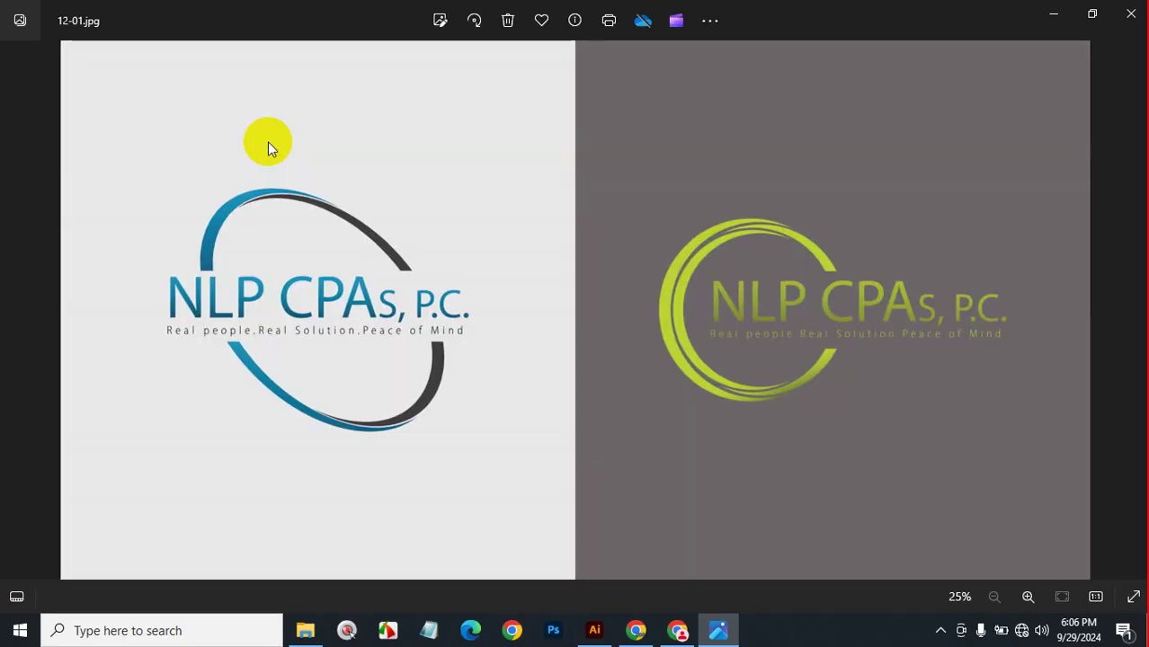
pyautogui.press('Right')
pyautogui.press('Left')
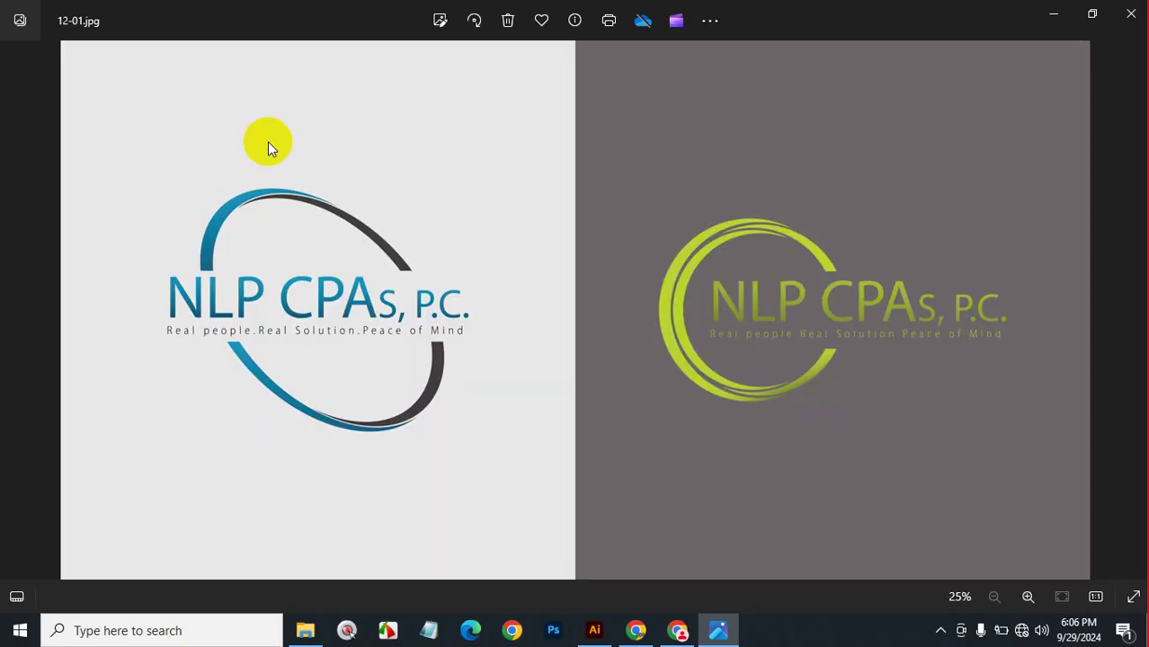
pyautogui.press('Right')
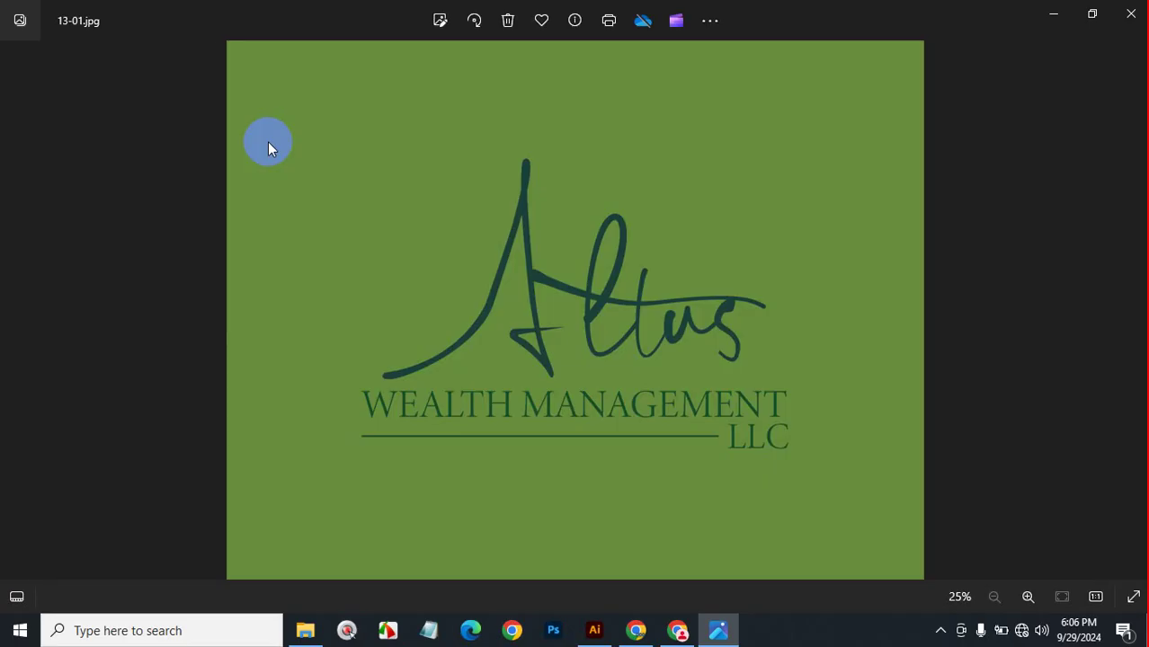
pyautogui.press('Right')
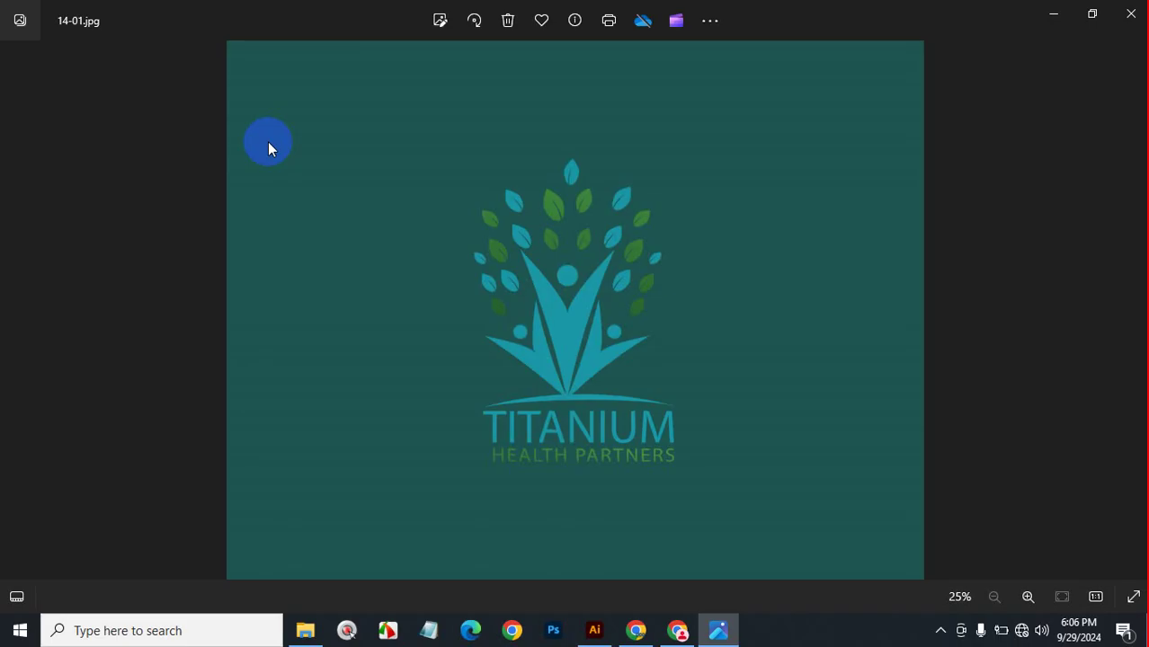
pyautogui.press('Right')
pyautogui.press('Right')
pyautogui.press('Right')
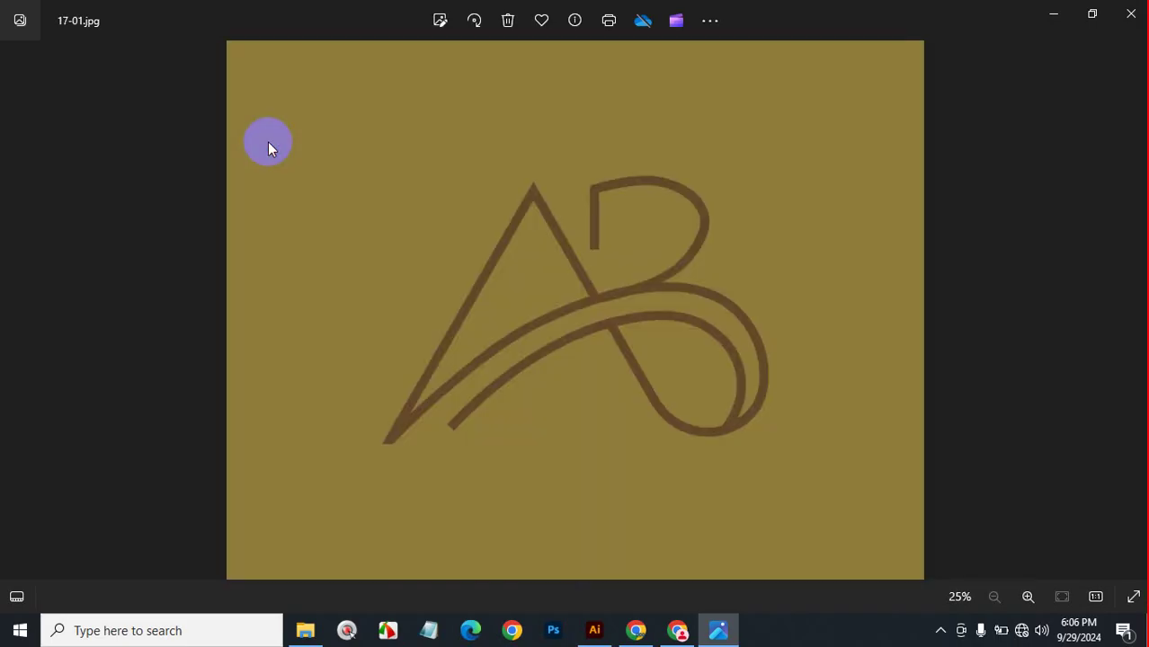
pyautogui.press('Right')
pyautogui.press('Right')
pyautogui.press('Right')
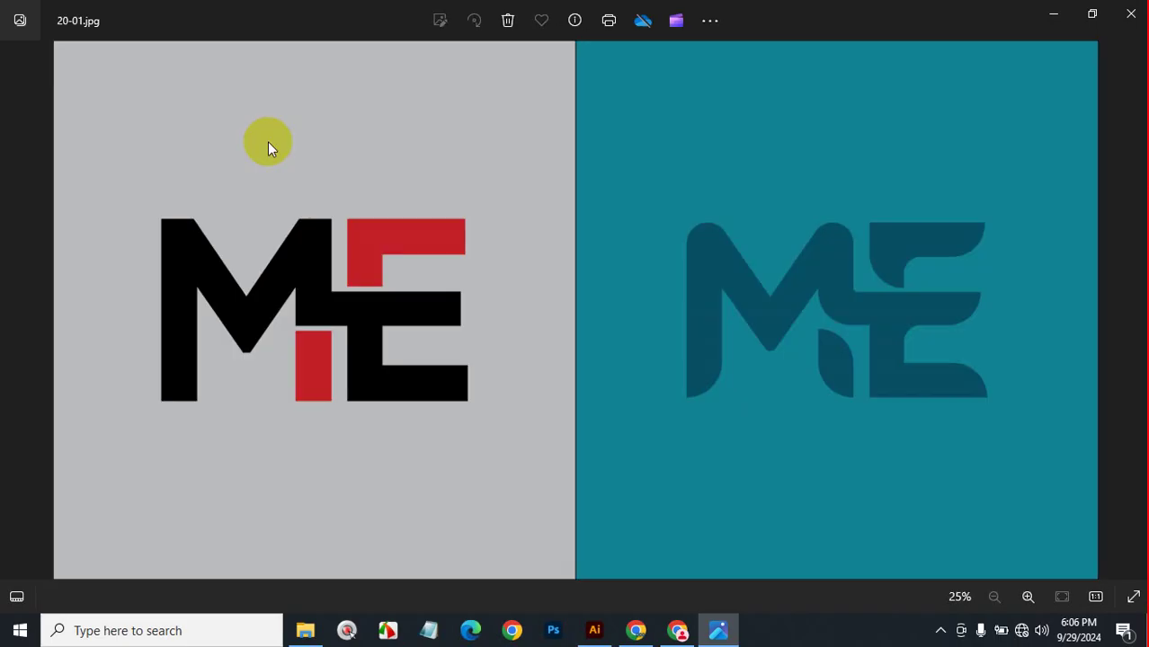
pyautogui.press('Right')
pyautogui.press('Right')
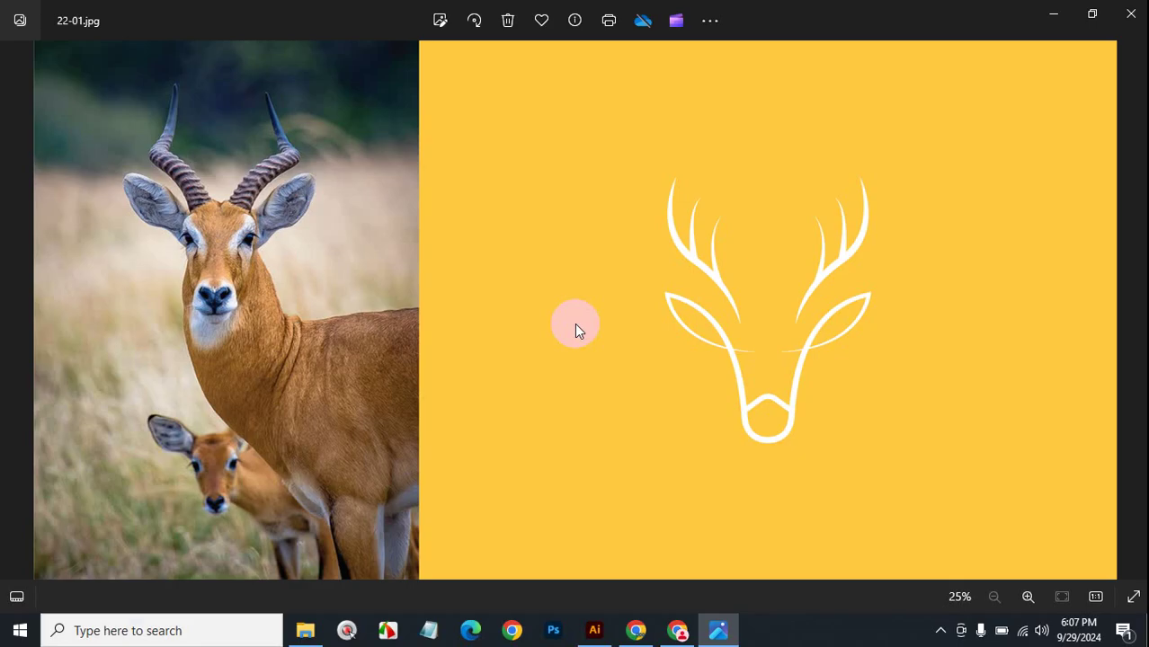
pyautogui.click(1130, 13)
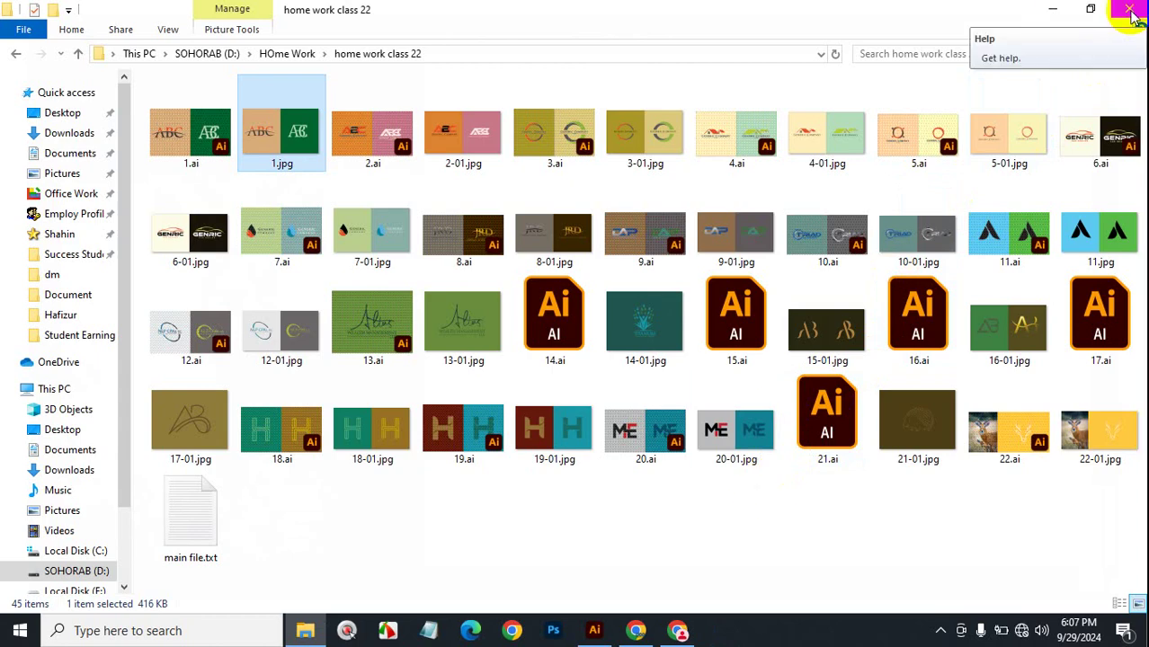
# Quit Illustrator discarding Untitled-11.ai and Untitled-1, then reopen File Explorer at Quick access.
pyautogui.click(1131, 11)
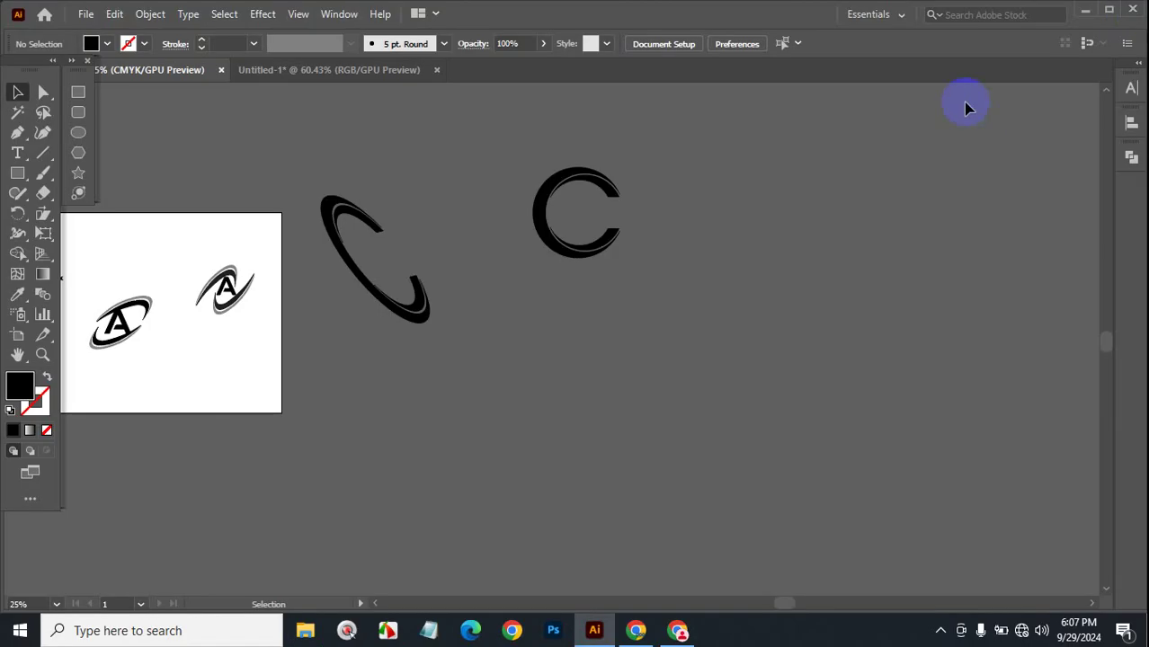
pyautogui.click(1131, 9)
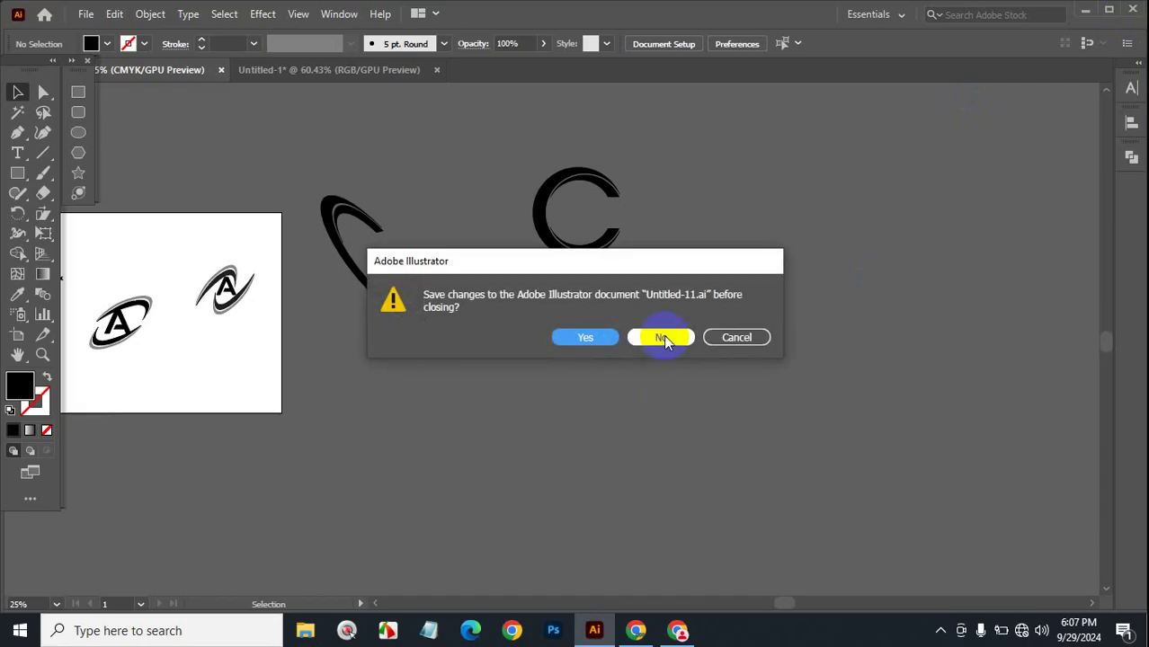
pyautogui.click(664, 337)
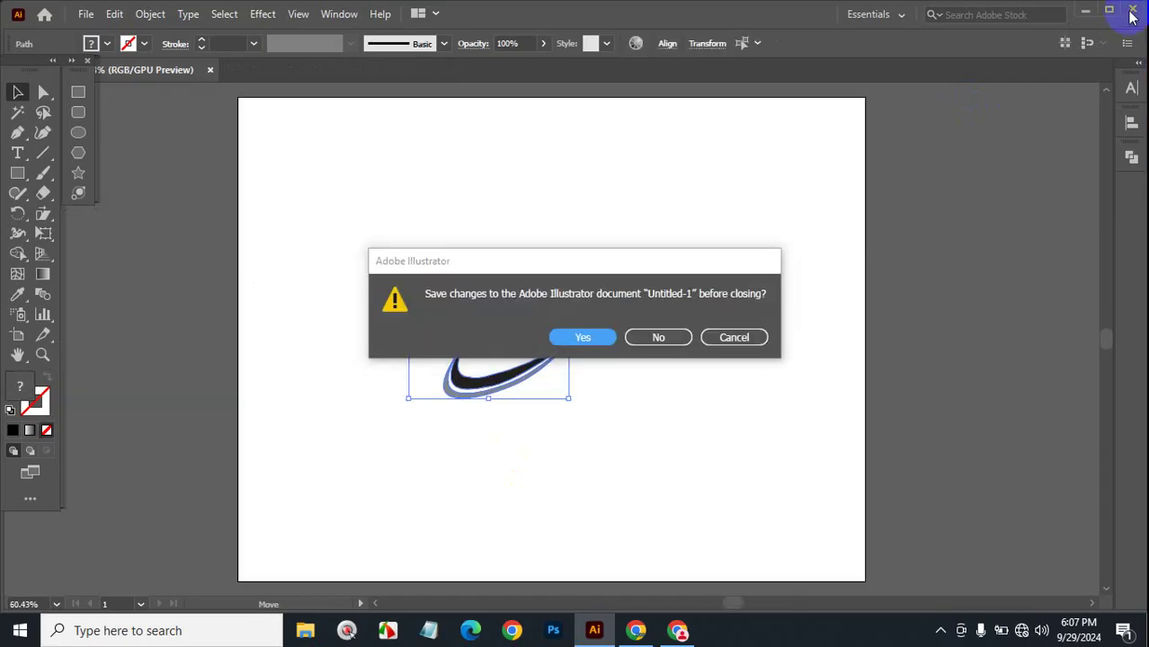
pyautogui.click(663, 338)
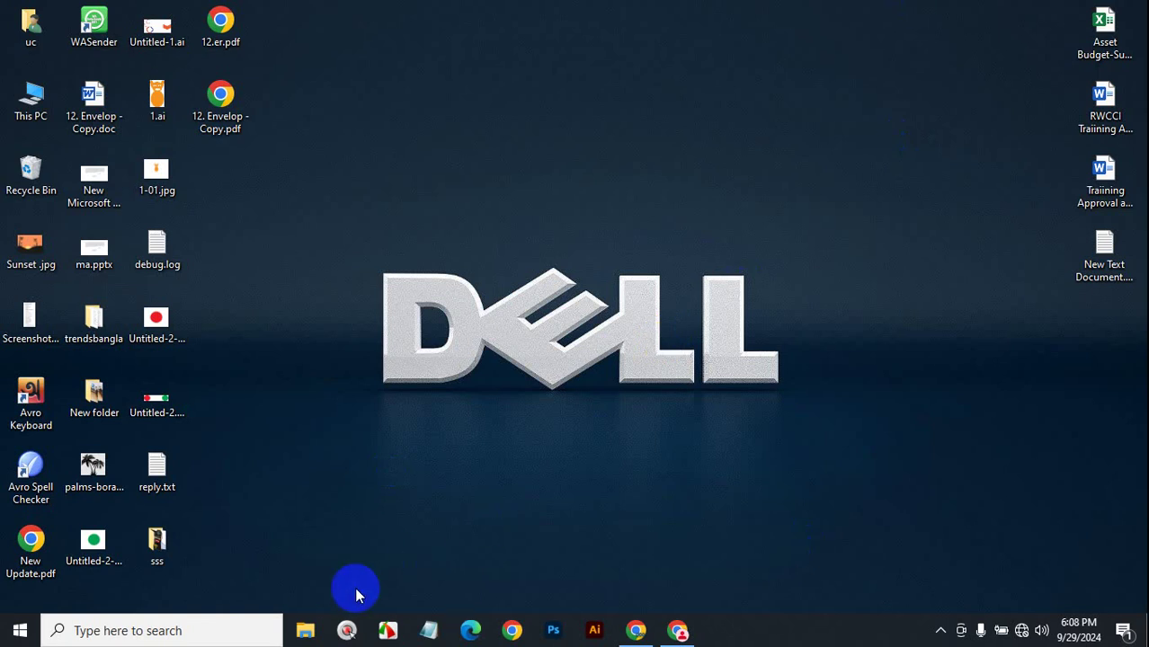
pyautogui.click(305, 631)
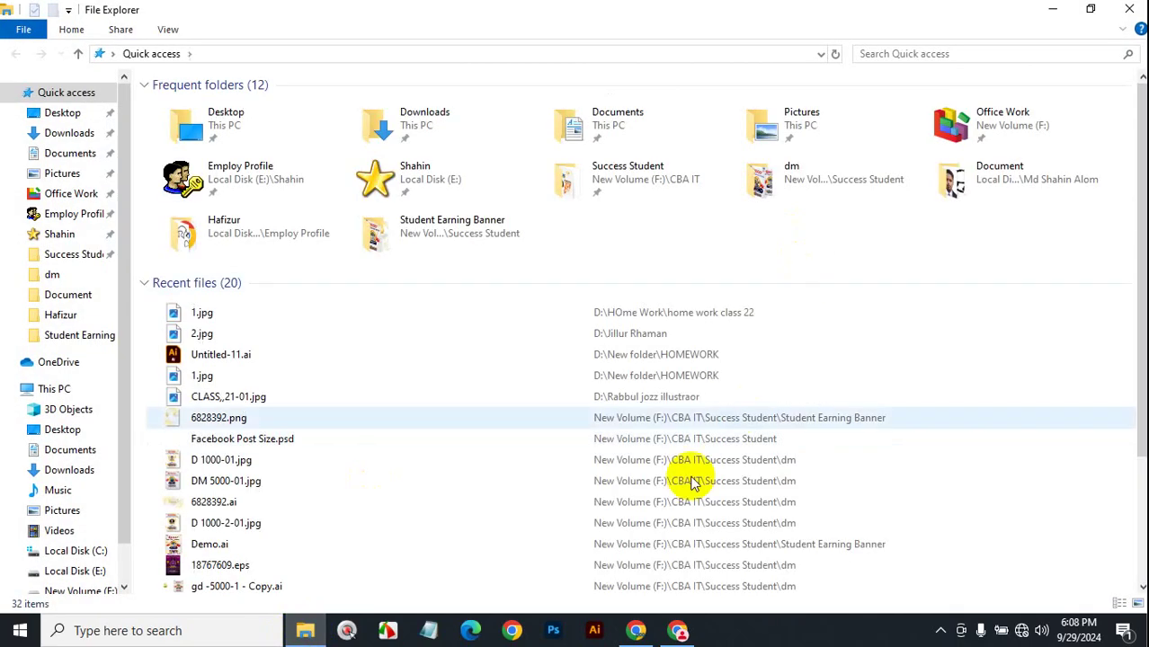
pyautogui.click(940, 630)
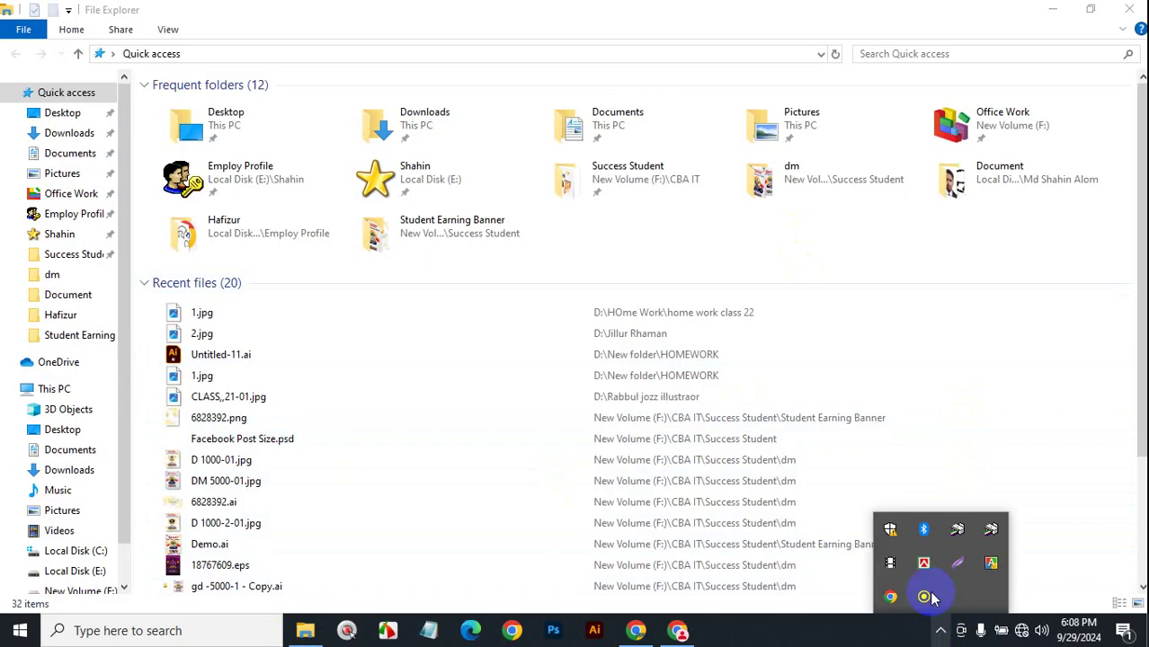